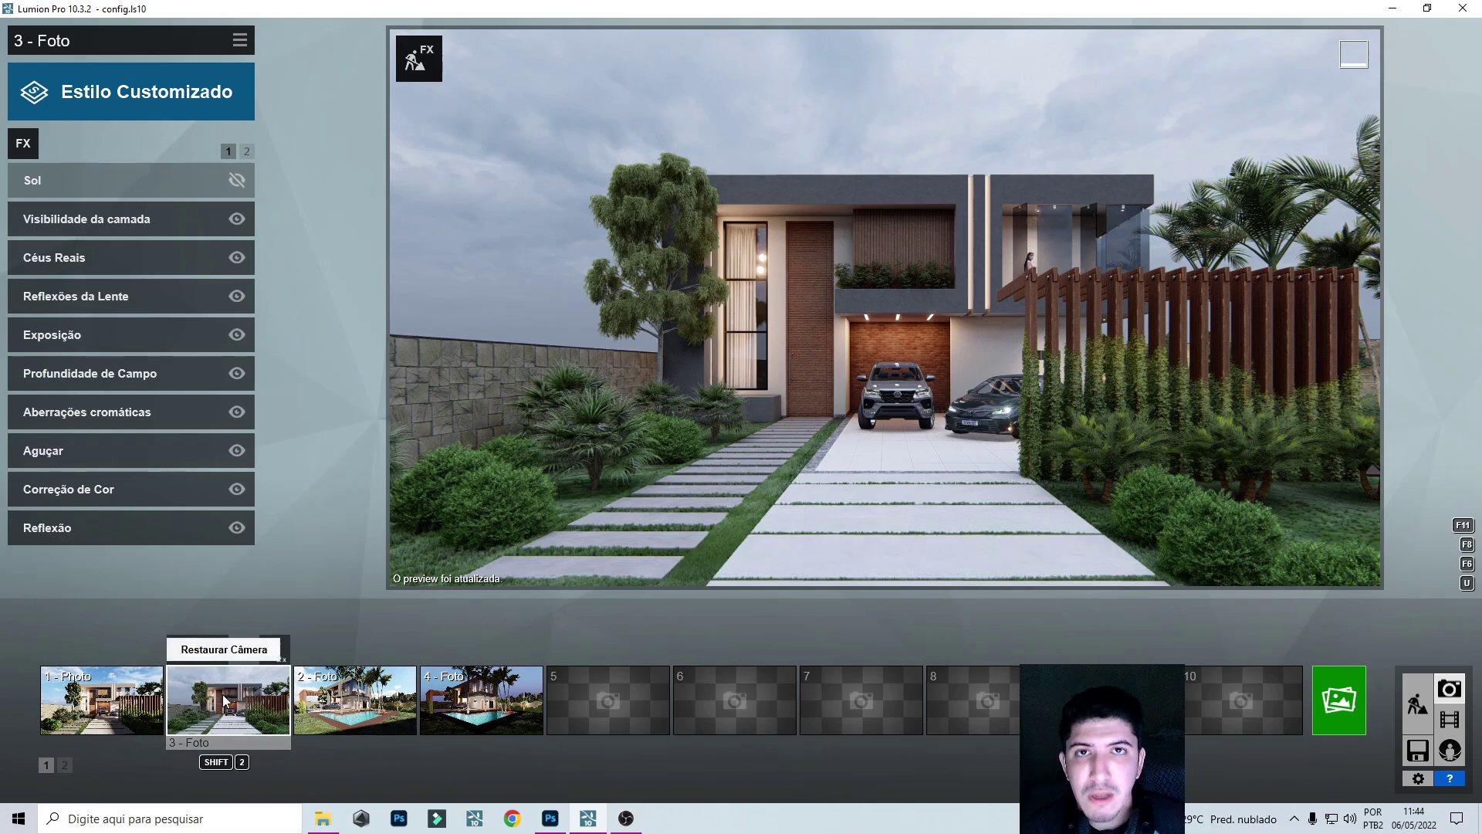
Open the photo render settings for 3 - Foto and enable the S and L additional outputs.
{"action": "left_click", "coordinate": [197, 651]}
{"action": "left_click", "coordinate": [1064, 252]}
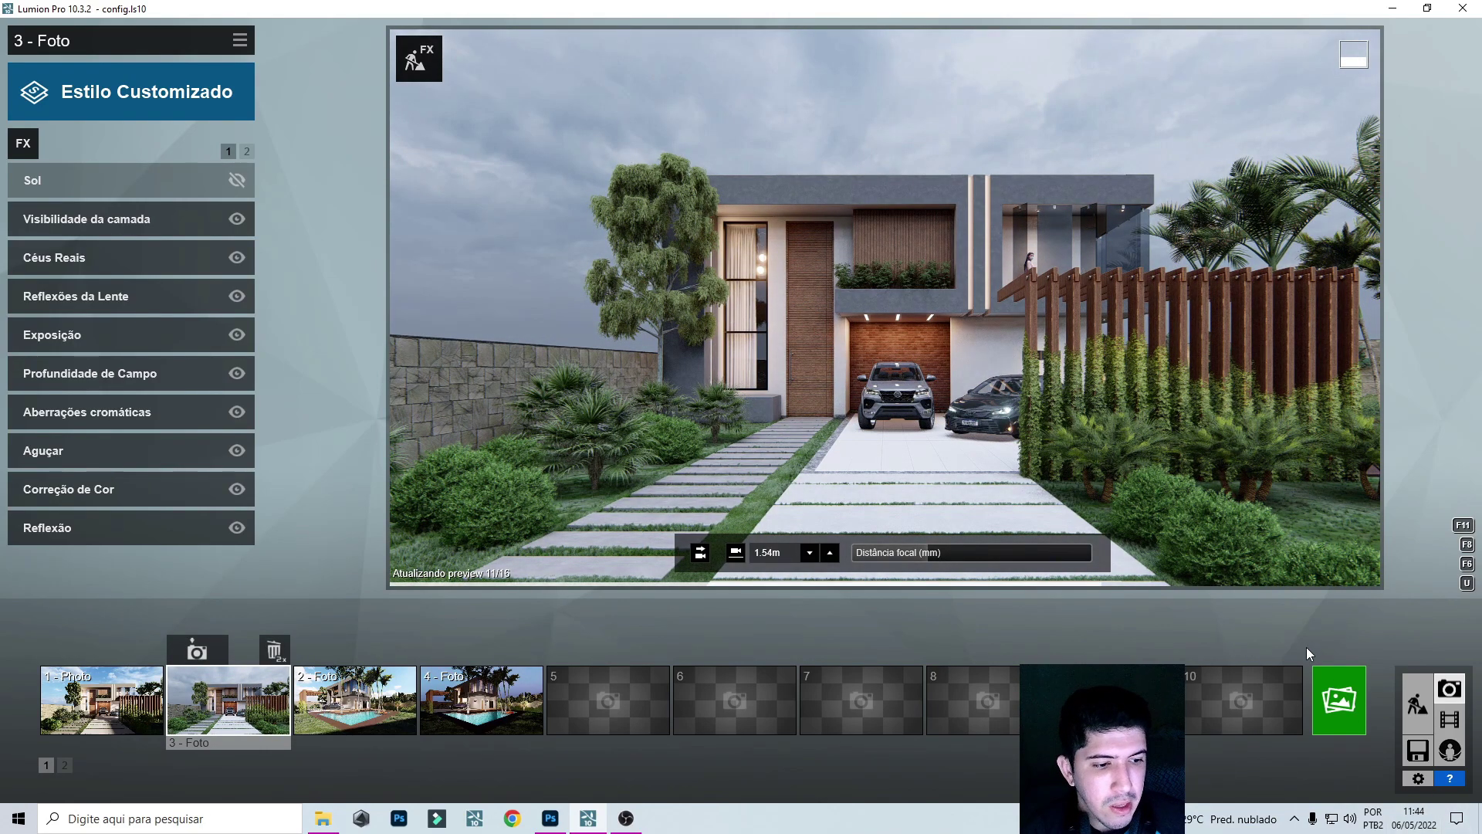
{"action": "left_click", "coordinate": [1355, 716]}
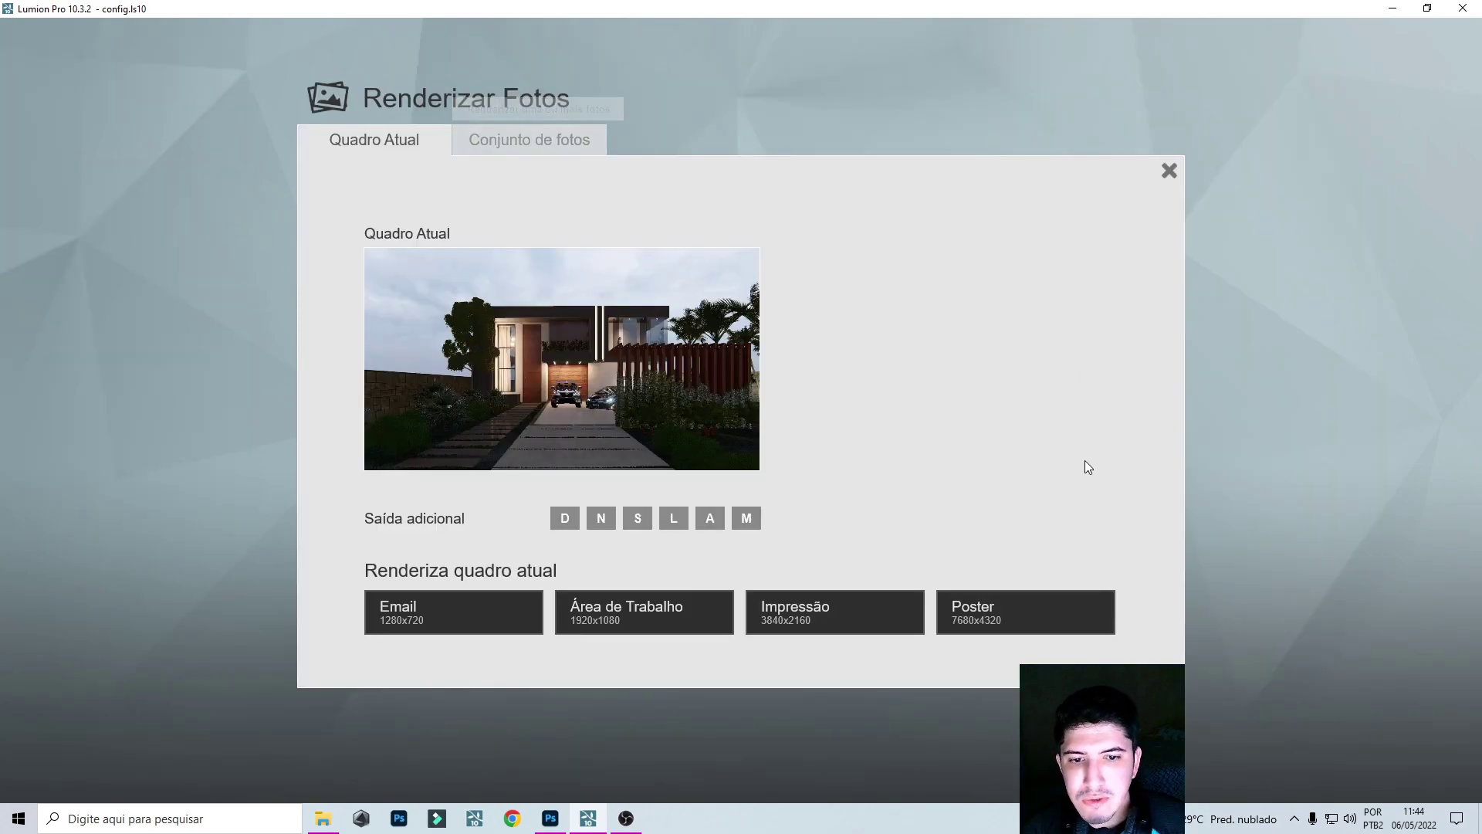
{"action": "left_click", "coordinate": [638, 519]}
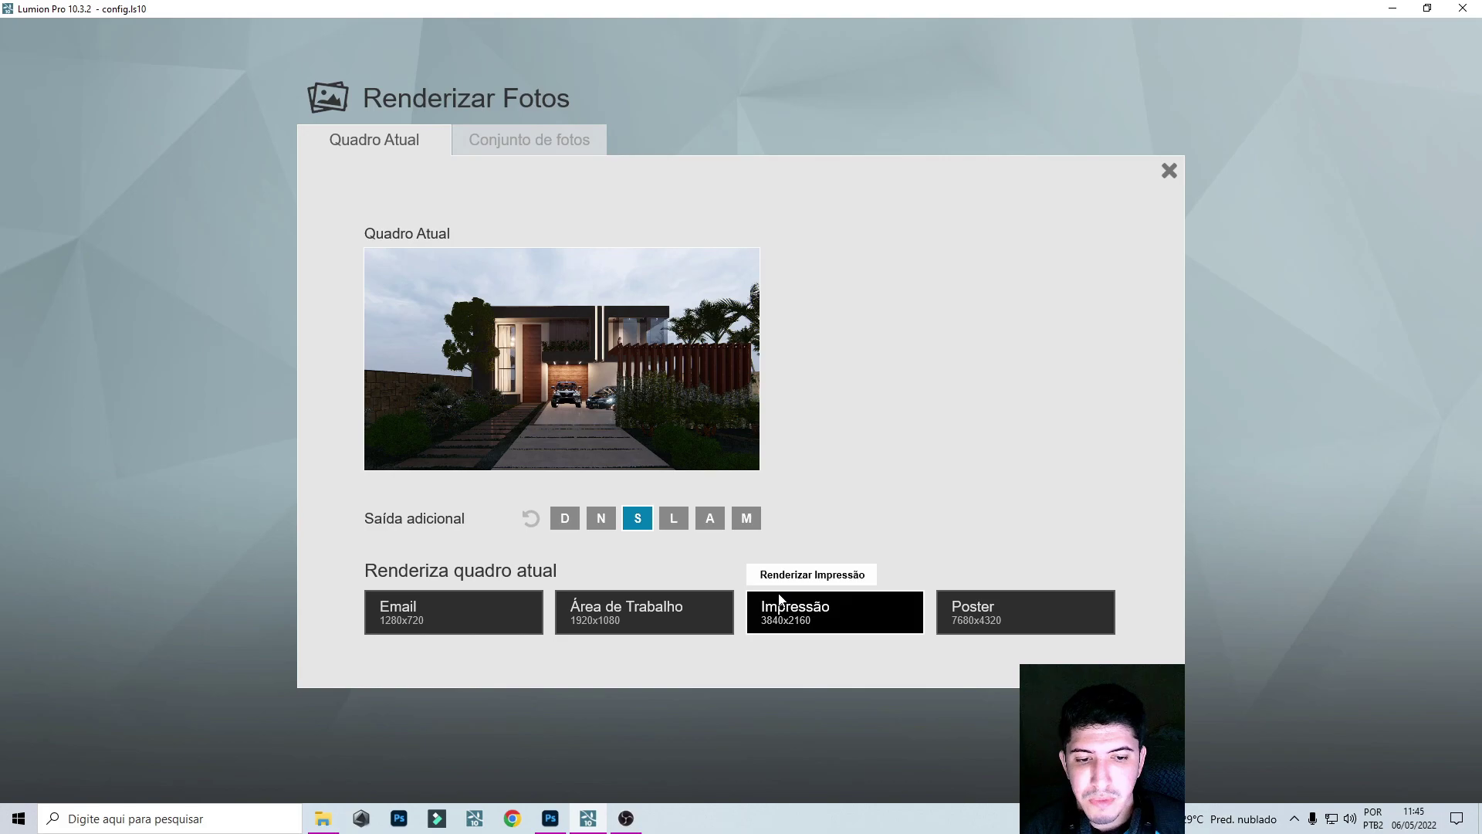
{"action": "left_click", "coordinate": [673, 519]}
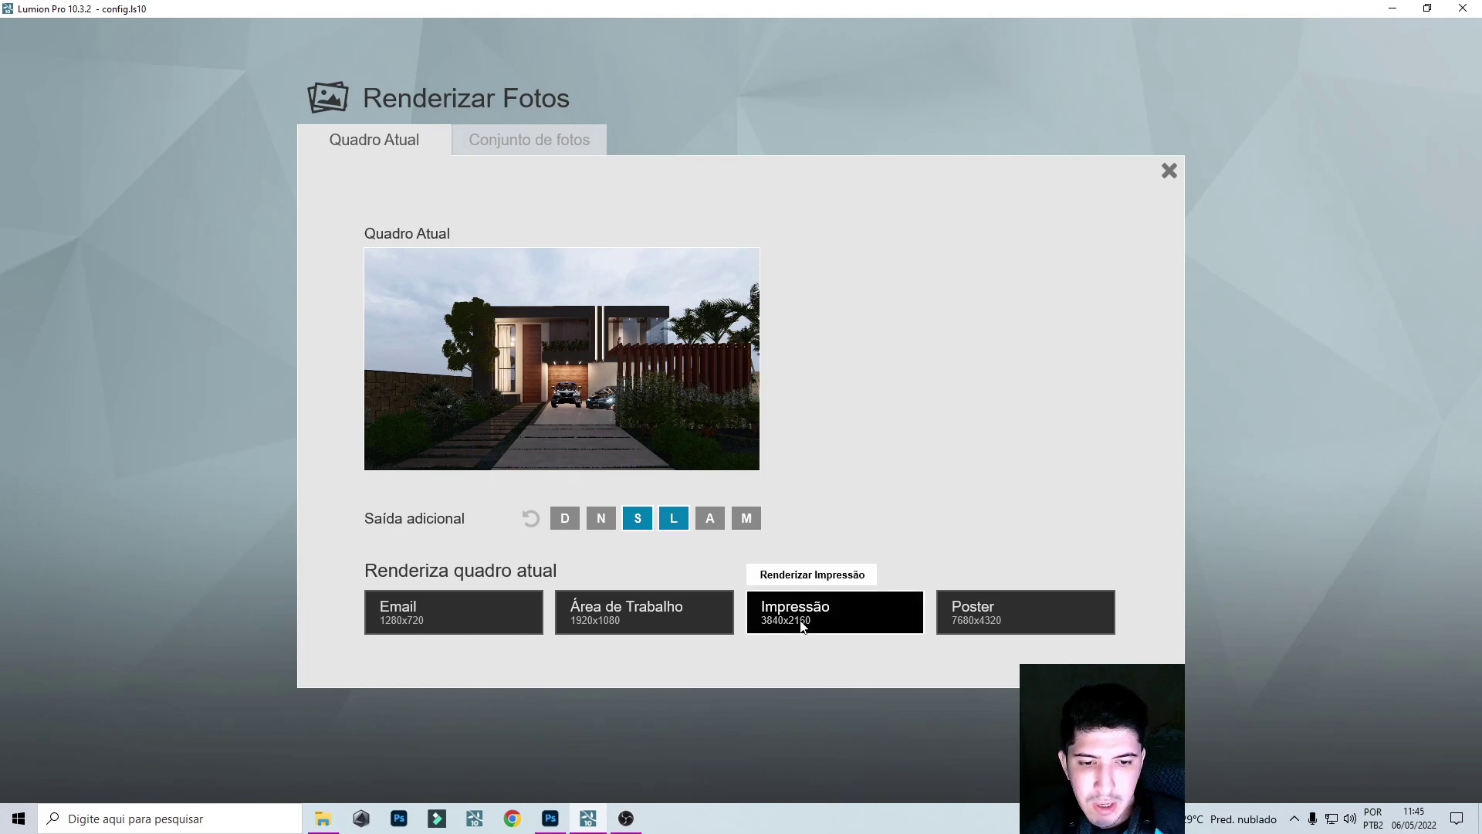
Render the current frame at Impressão 3840x2160 and save it to the desktop as JPG file 01.
{"action": "left_click", "coordinate": [432, 290]}
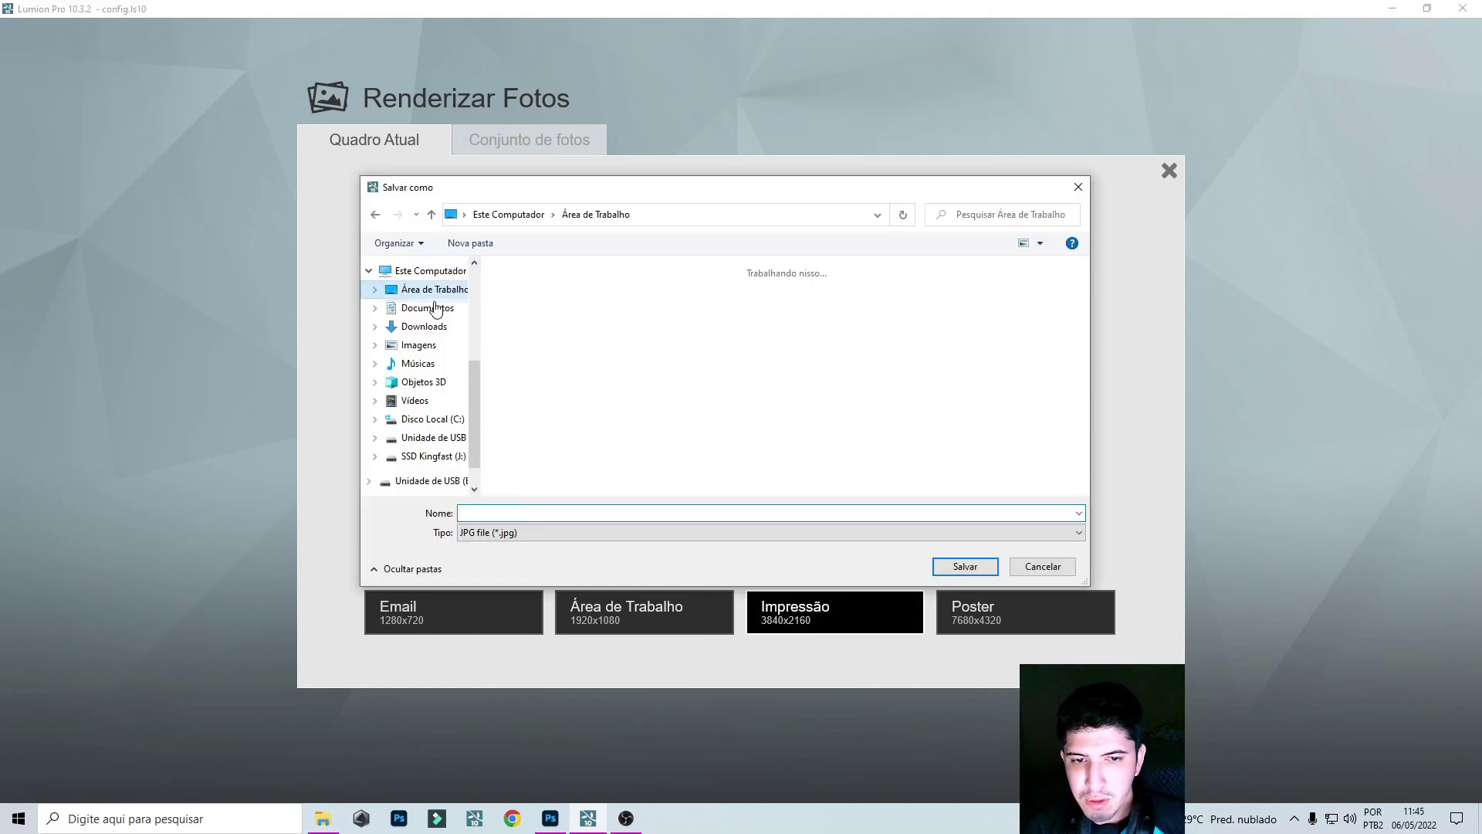
{"action": "left_click", "coordinate": [604, 513]}
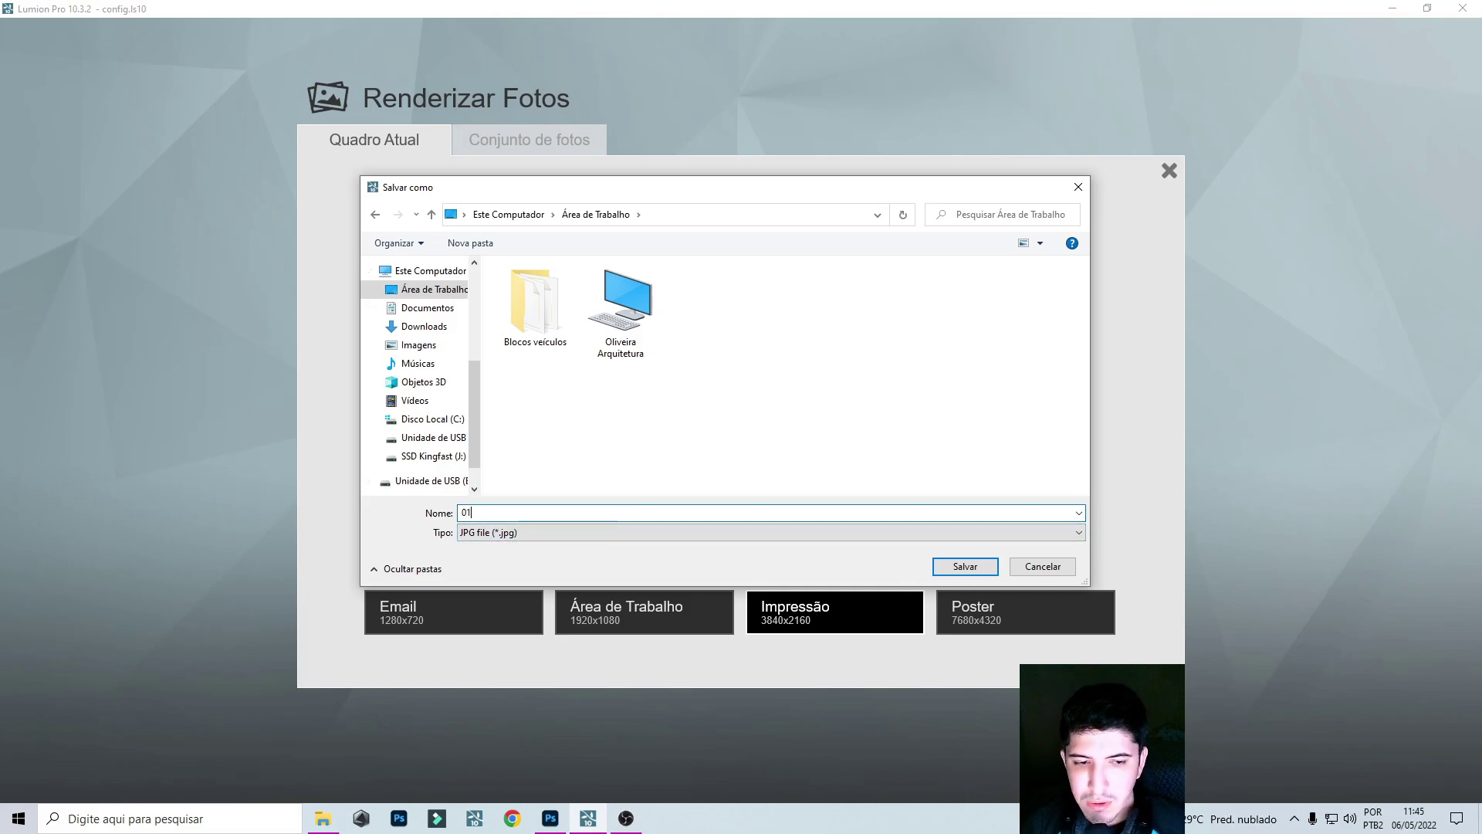
{"action": "type", "text": "01"}
{"action": "key", "text": "Return"}
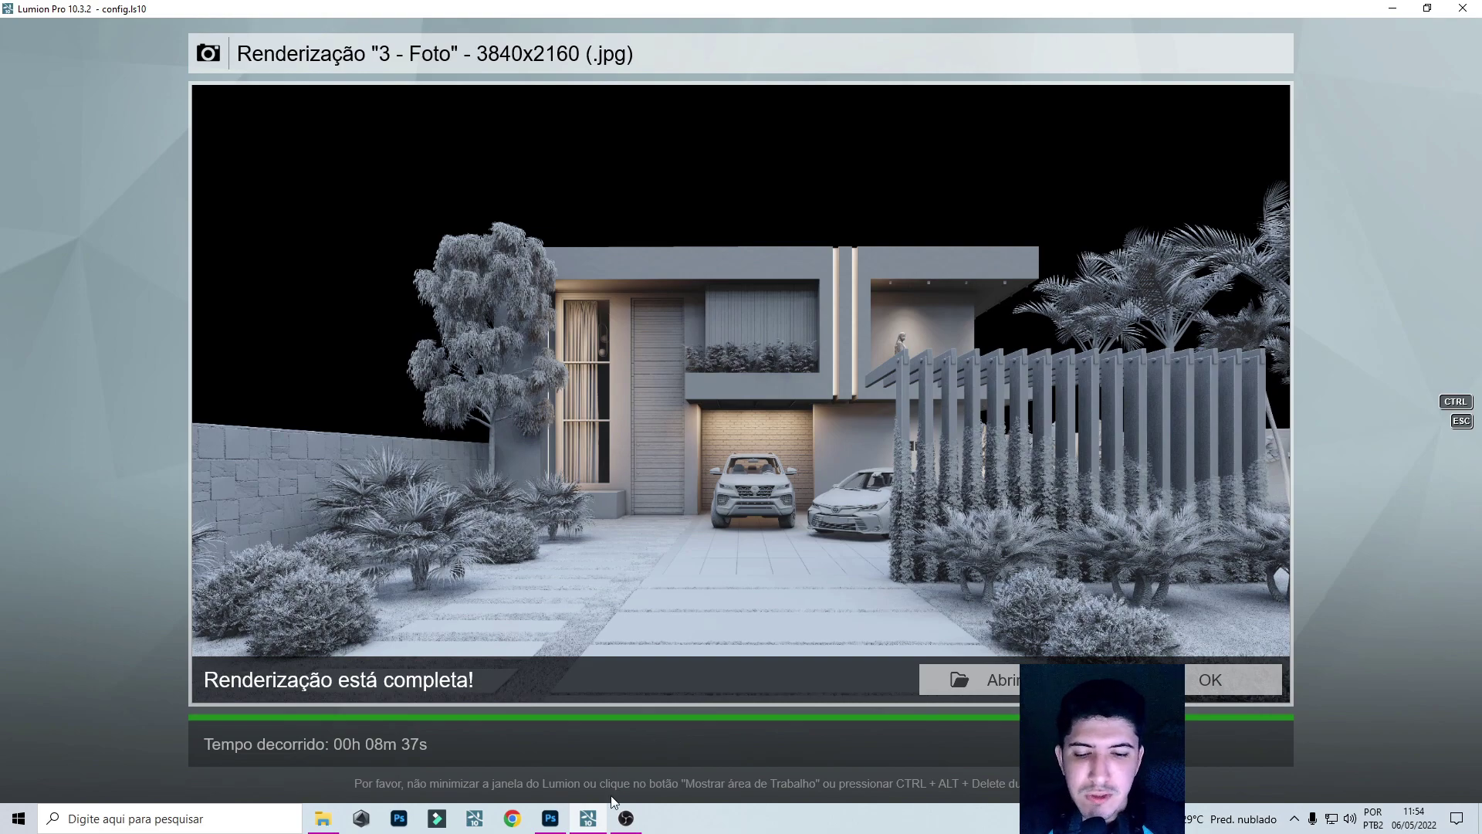
Switch to Photoshop and load 01, 01_Lighting and 01_Specular from the desktop into one document as a layer stack.
{"action": "left_click", "coordinate": [567, 818]}
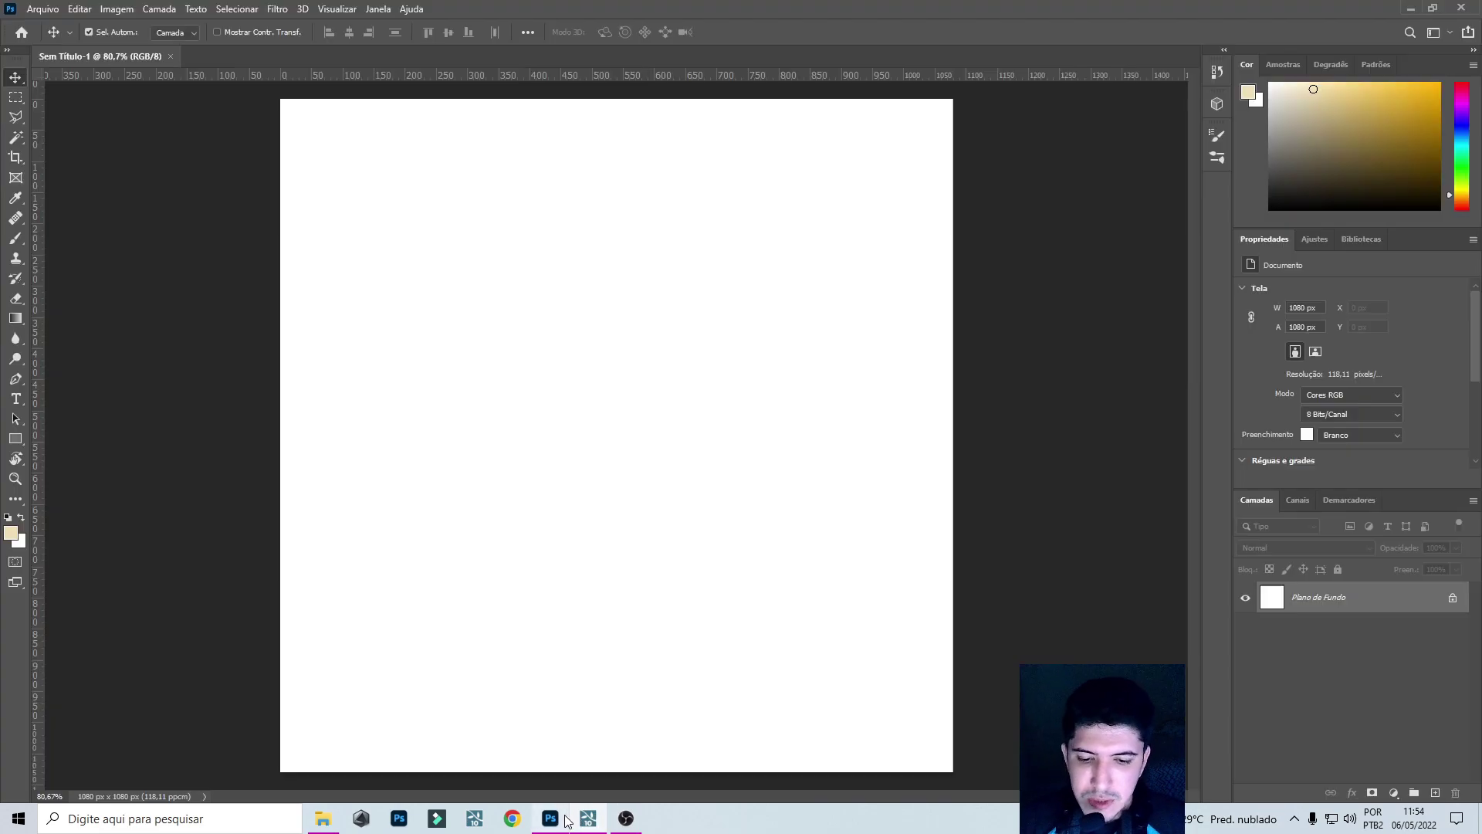
{"action": "left_click", "coordinate": [41, 10]}
{"action": "mouse_move", "coordinate": [124, 383]}
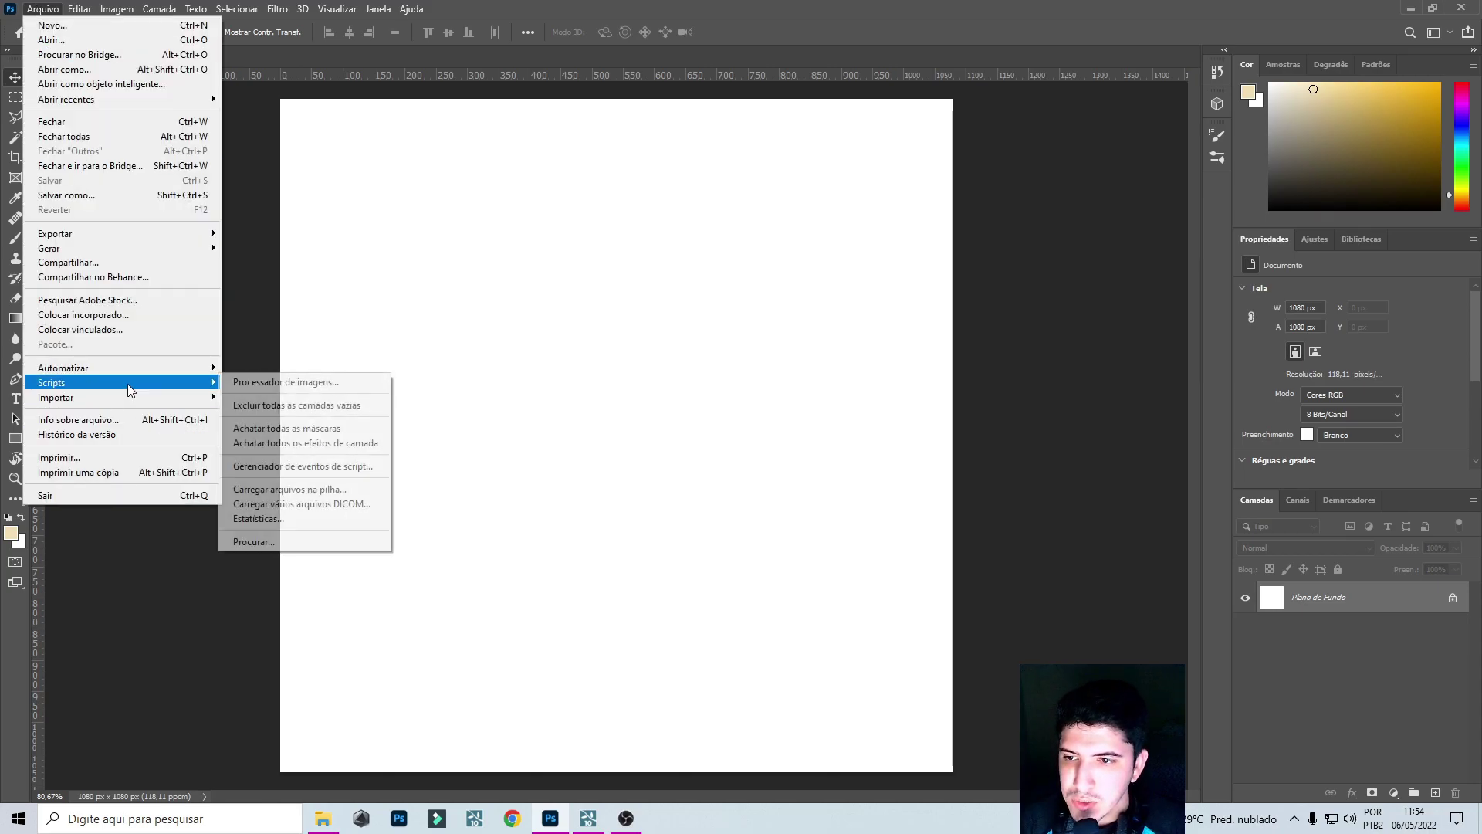
{"action": "left_click", "coordinate": [330, 490]}
{"action": "left_click", "coordinate": [807, 356]}
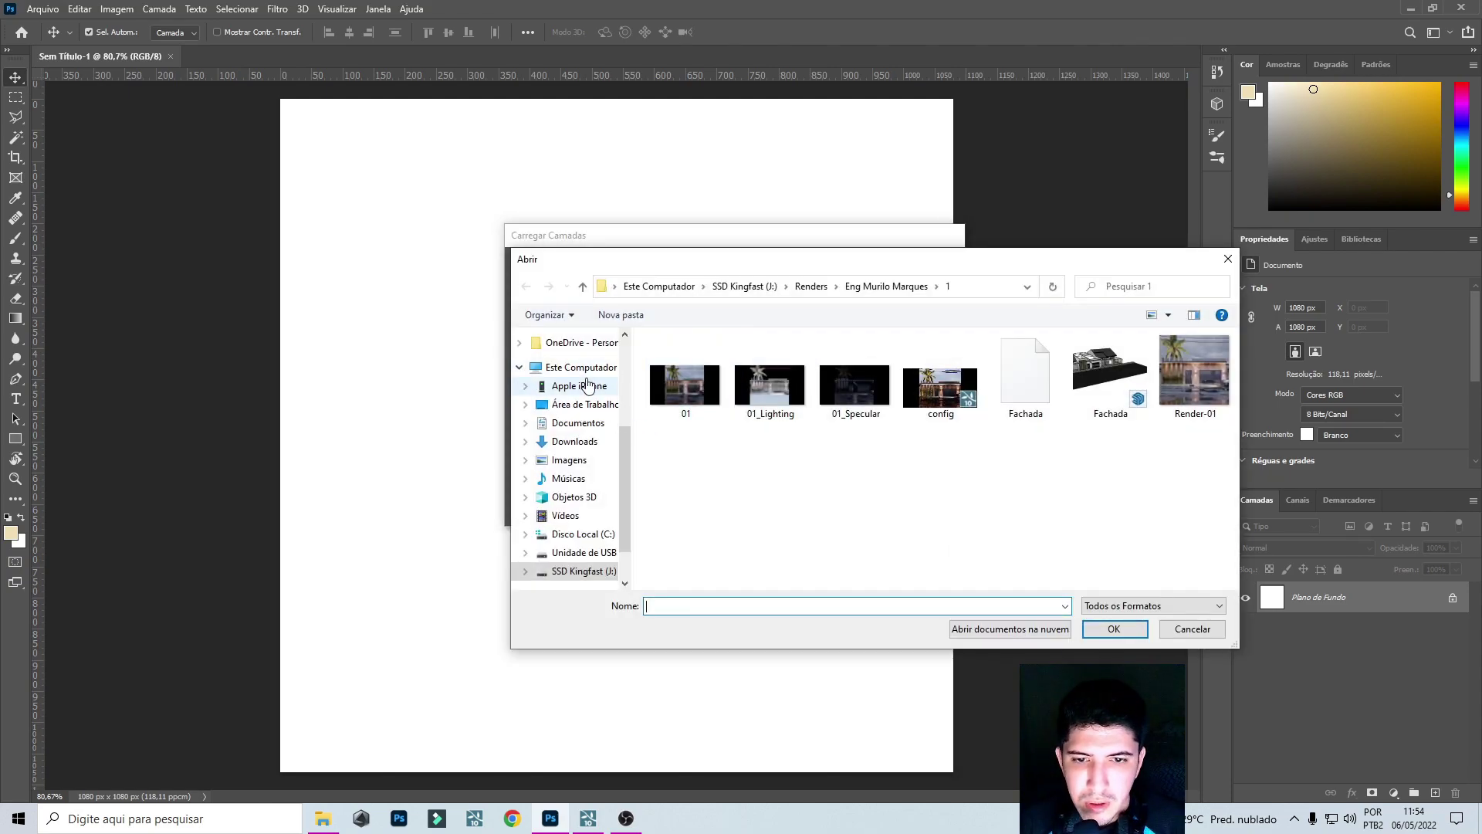
{"action": "left_click", "coordinate": [590, 373]}
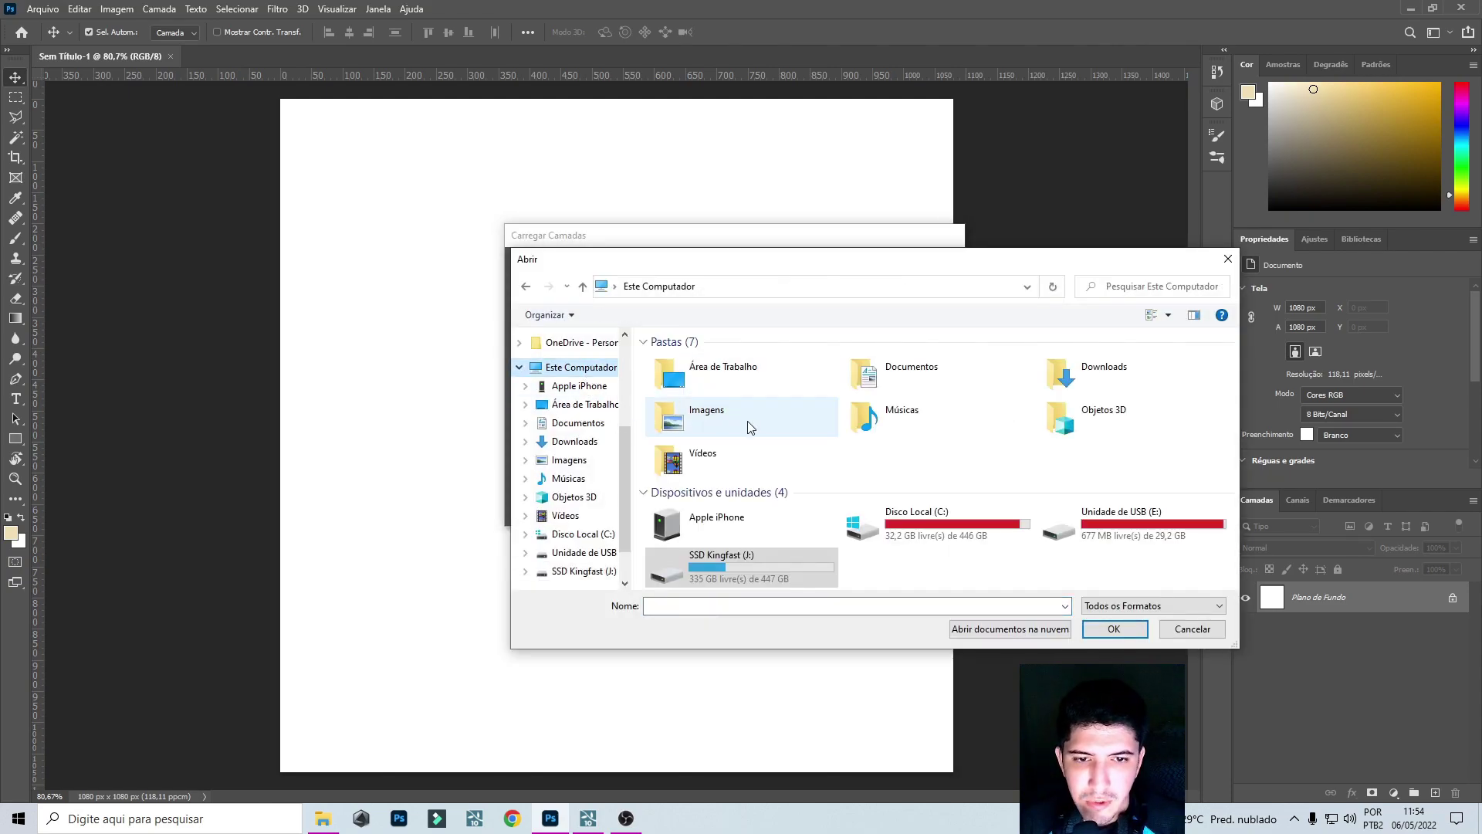
{"action": "left_click", "coordinate": [575, 404]}
{"action": "left_click", "coordinate": [865, 378]}
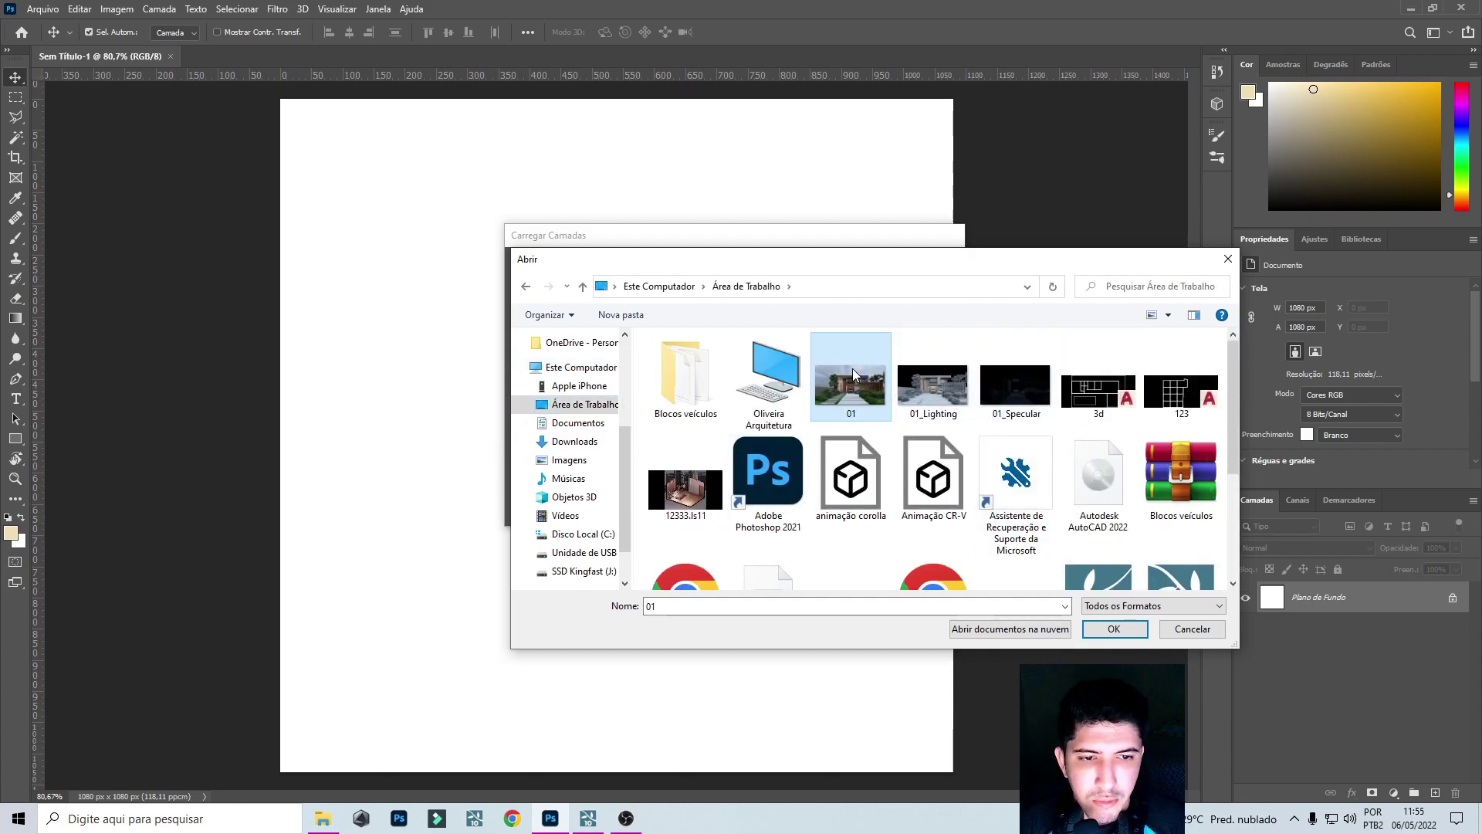
{"action": "left_click", "coordinate": [1017, 369], "text": "shift"}
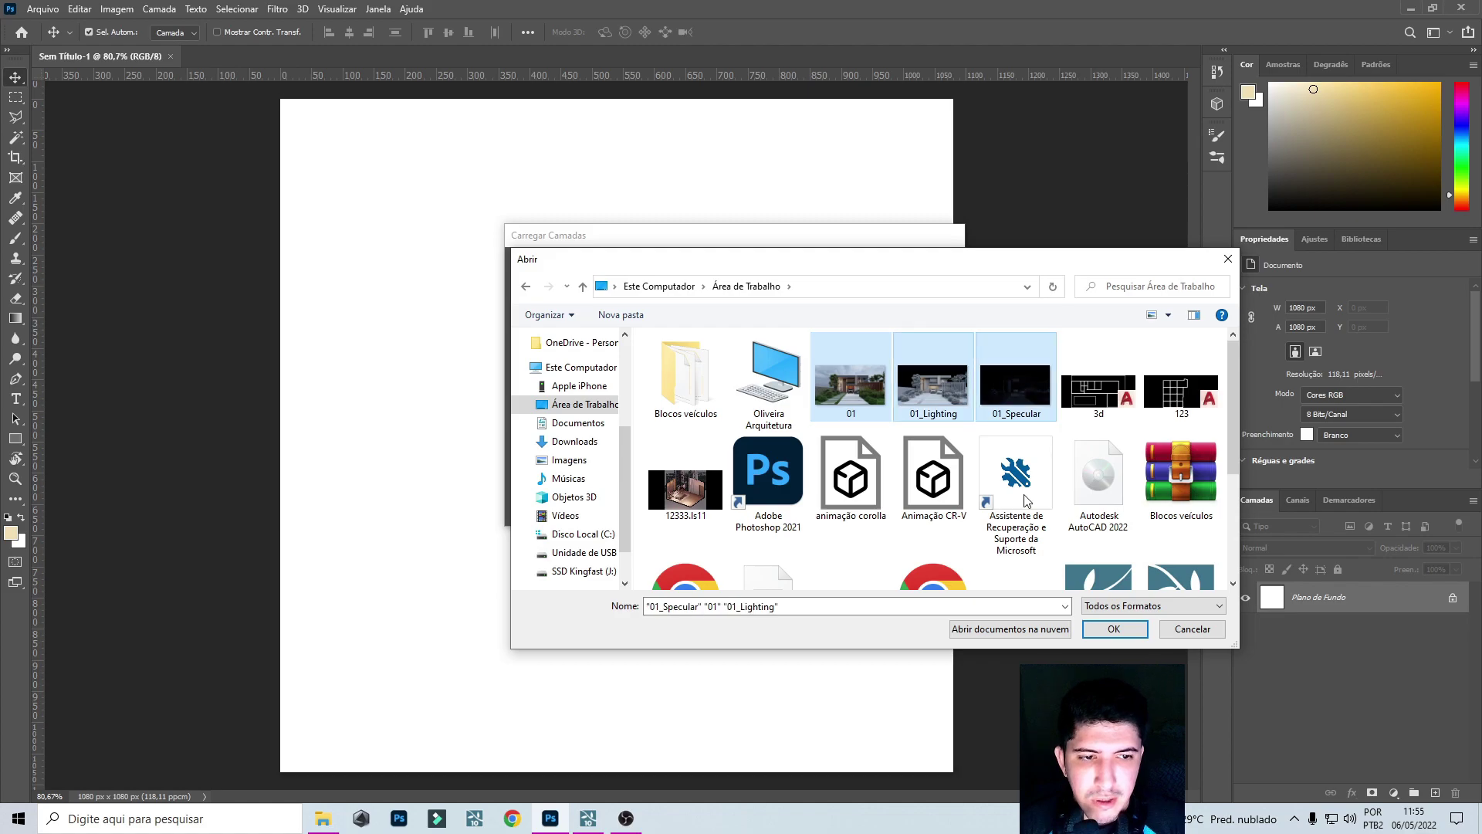
{"action": "left_click", "coordinate": [1124, 628]}
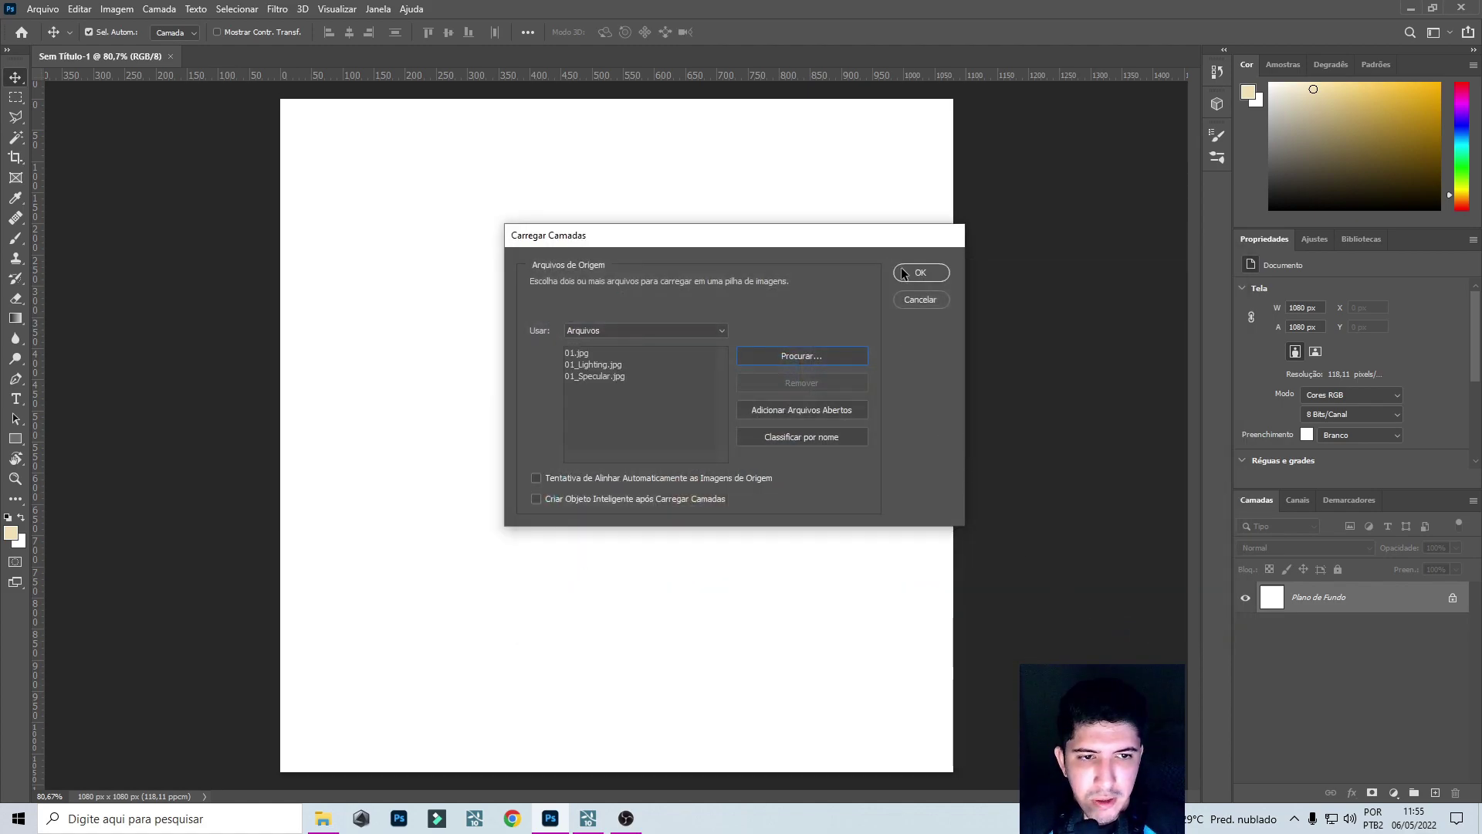
{"action": "left_click", "coordinate": [903, 272]}
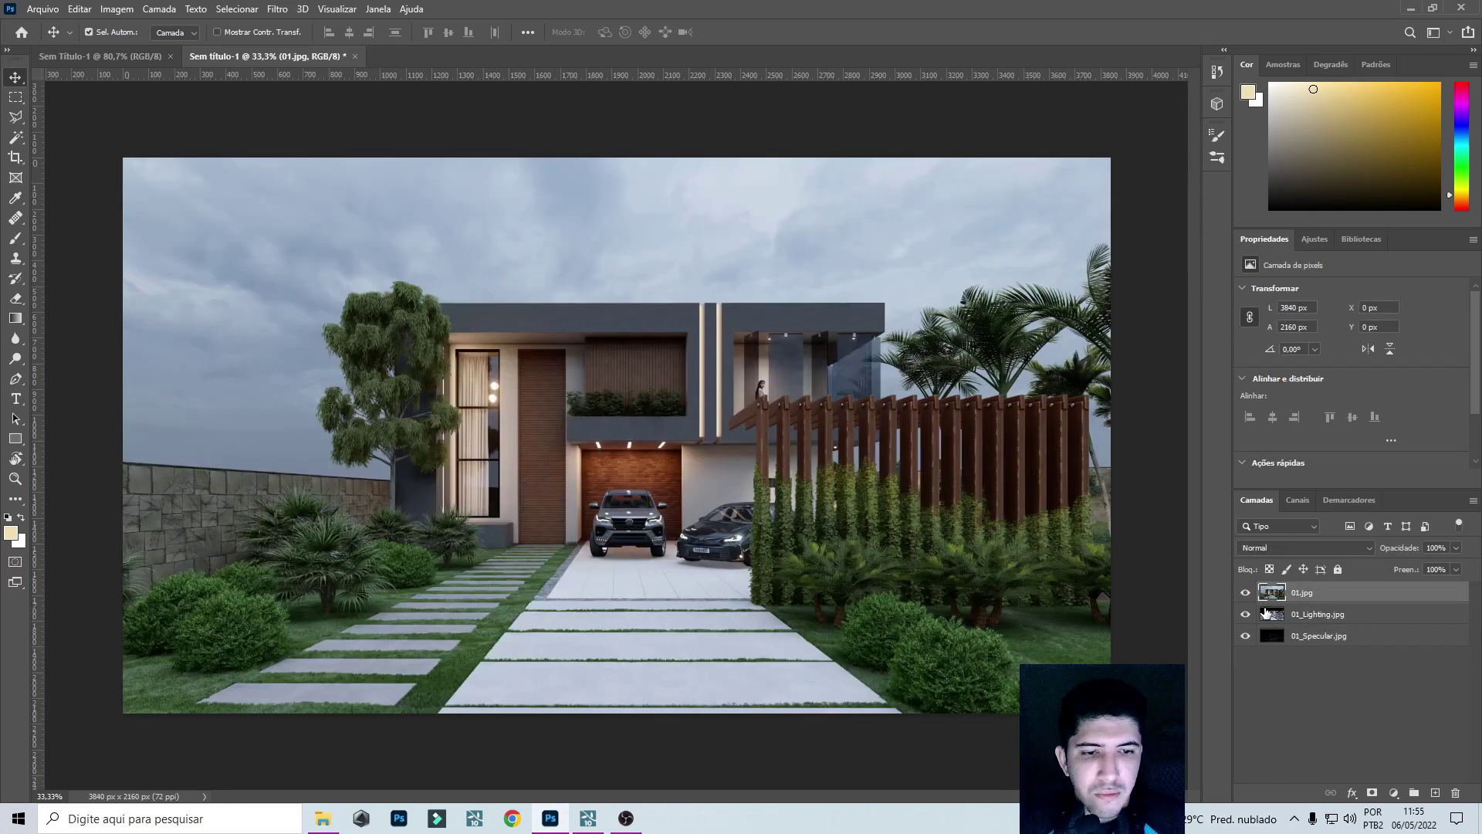
Move the 01.jpg layer below the other two layers and crop the image to a 1:1 square.
{"action": "left_click_drag", "start_coordinate": [1267, 612], "coordinate": [1265, 649]}
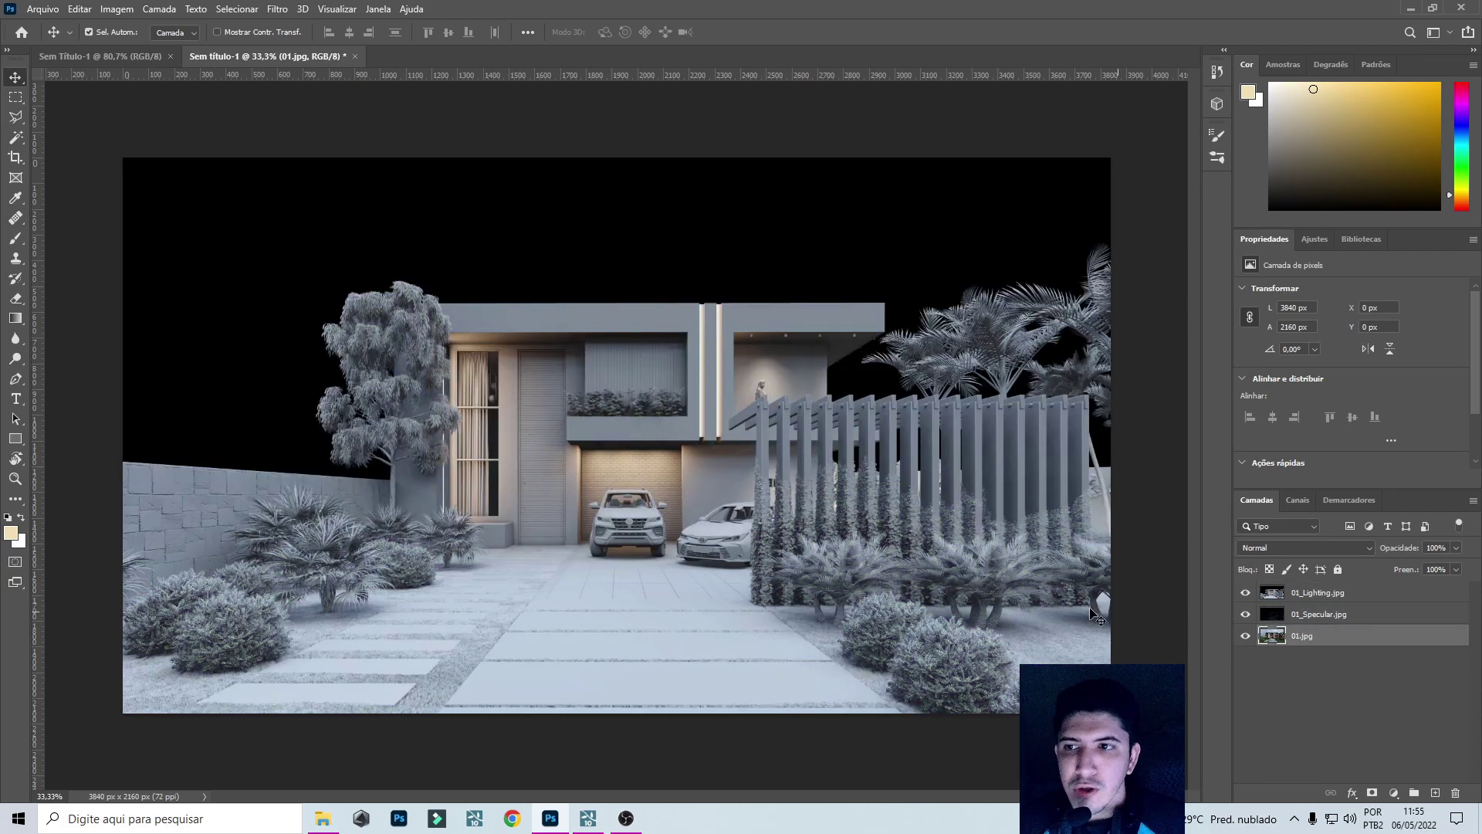
{"action": "left_click", "coordinate": [15, 159]}
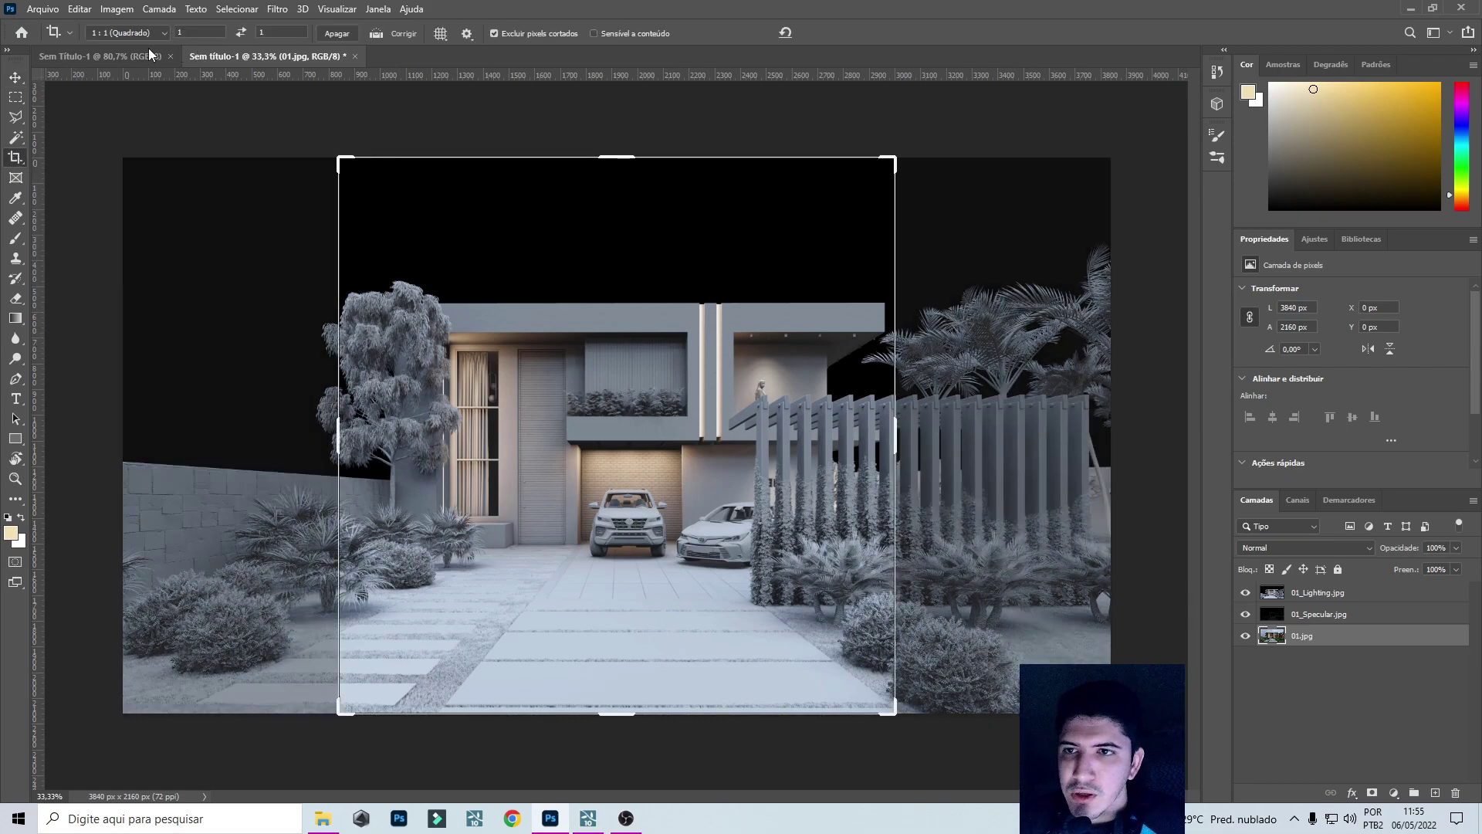
{"action": "left_click", "coordinate": [128, 32]}
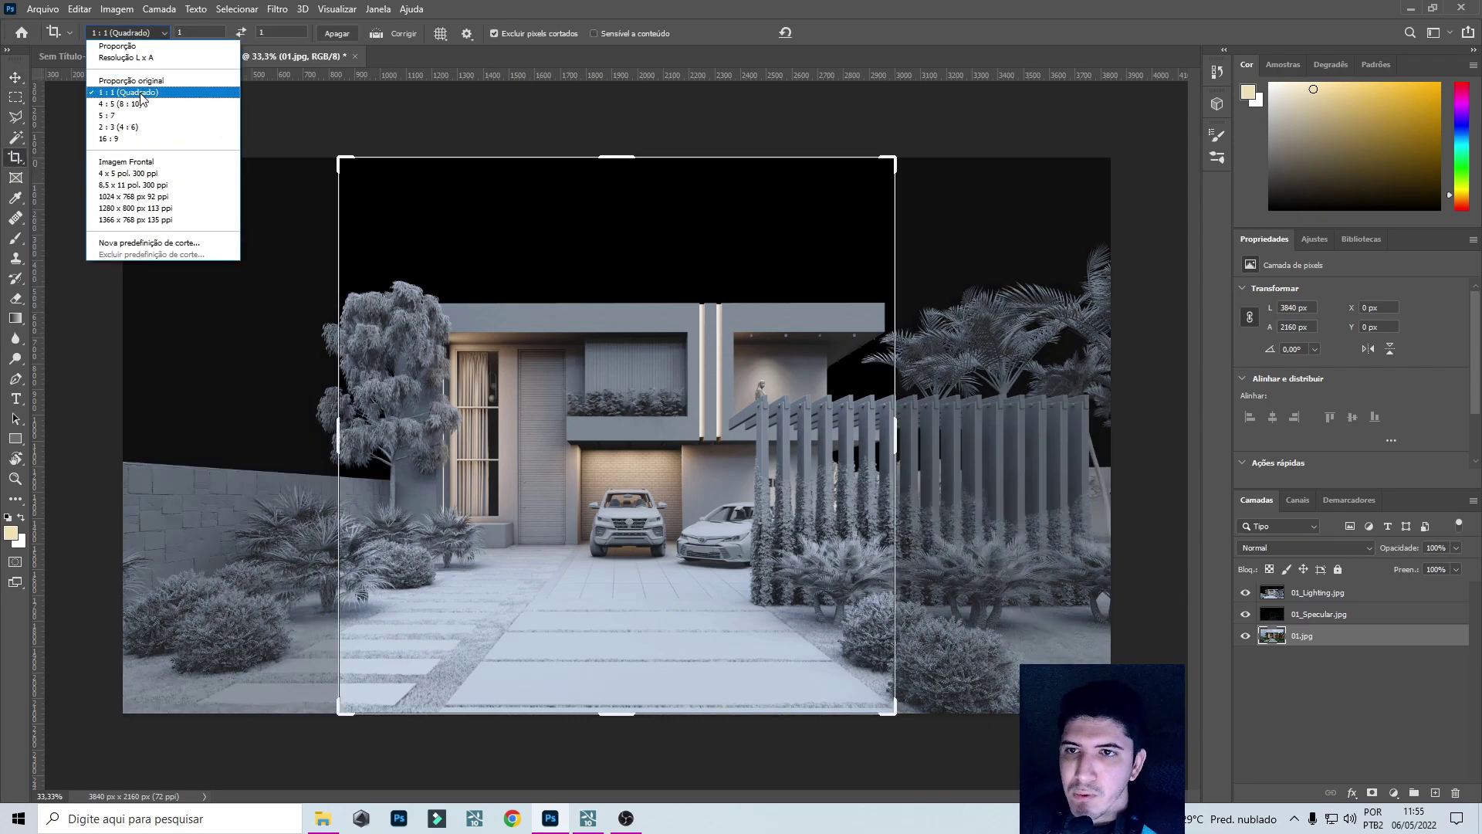
{"action": "left_click", "coordinate": [140, 92]}
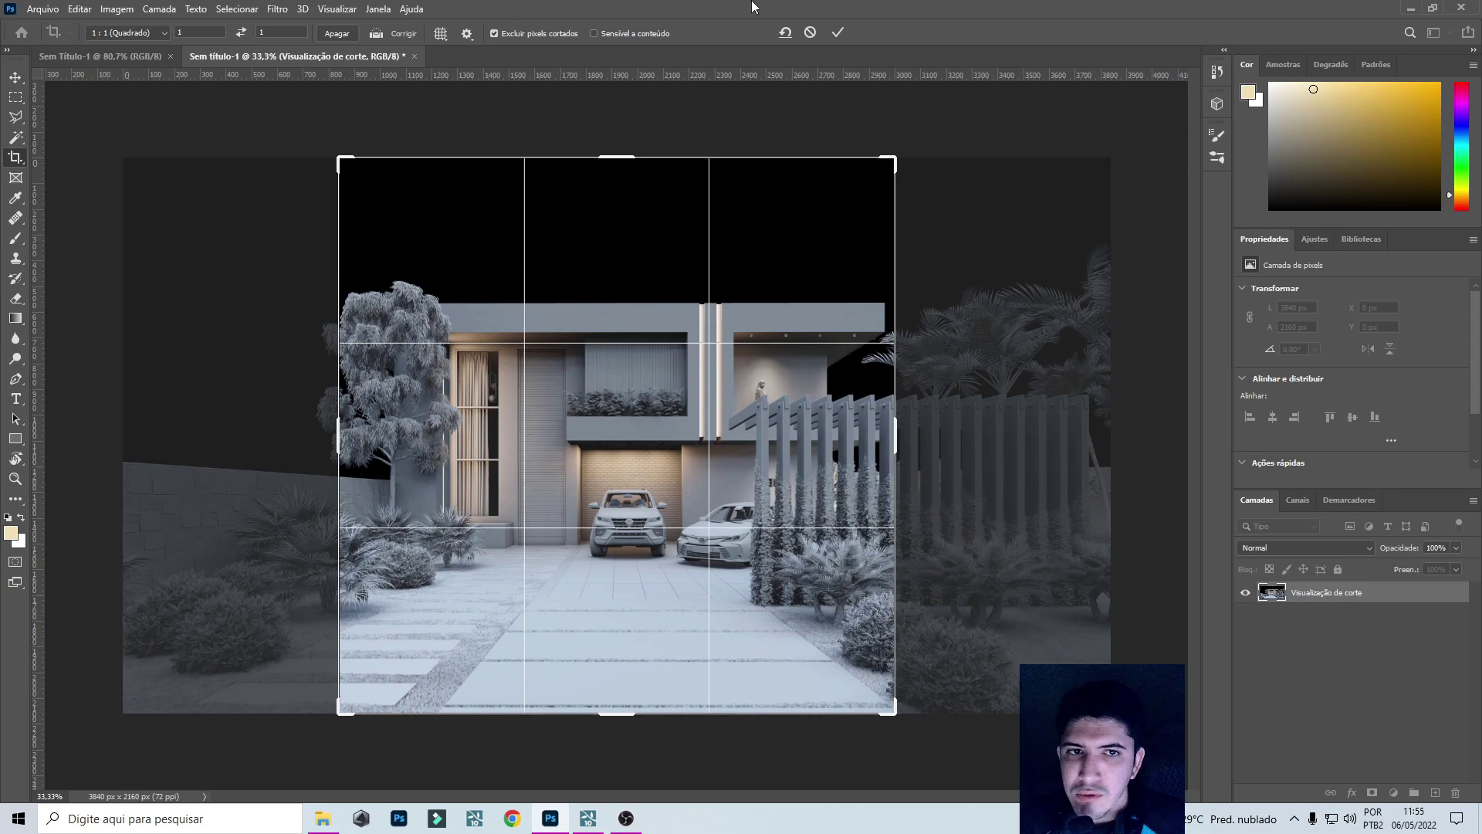
{"action": "left_click", "coordinate": [838, 34]}
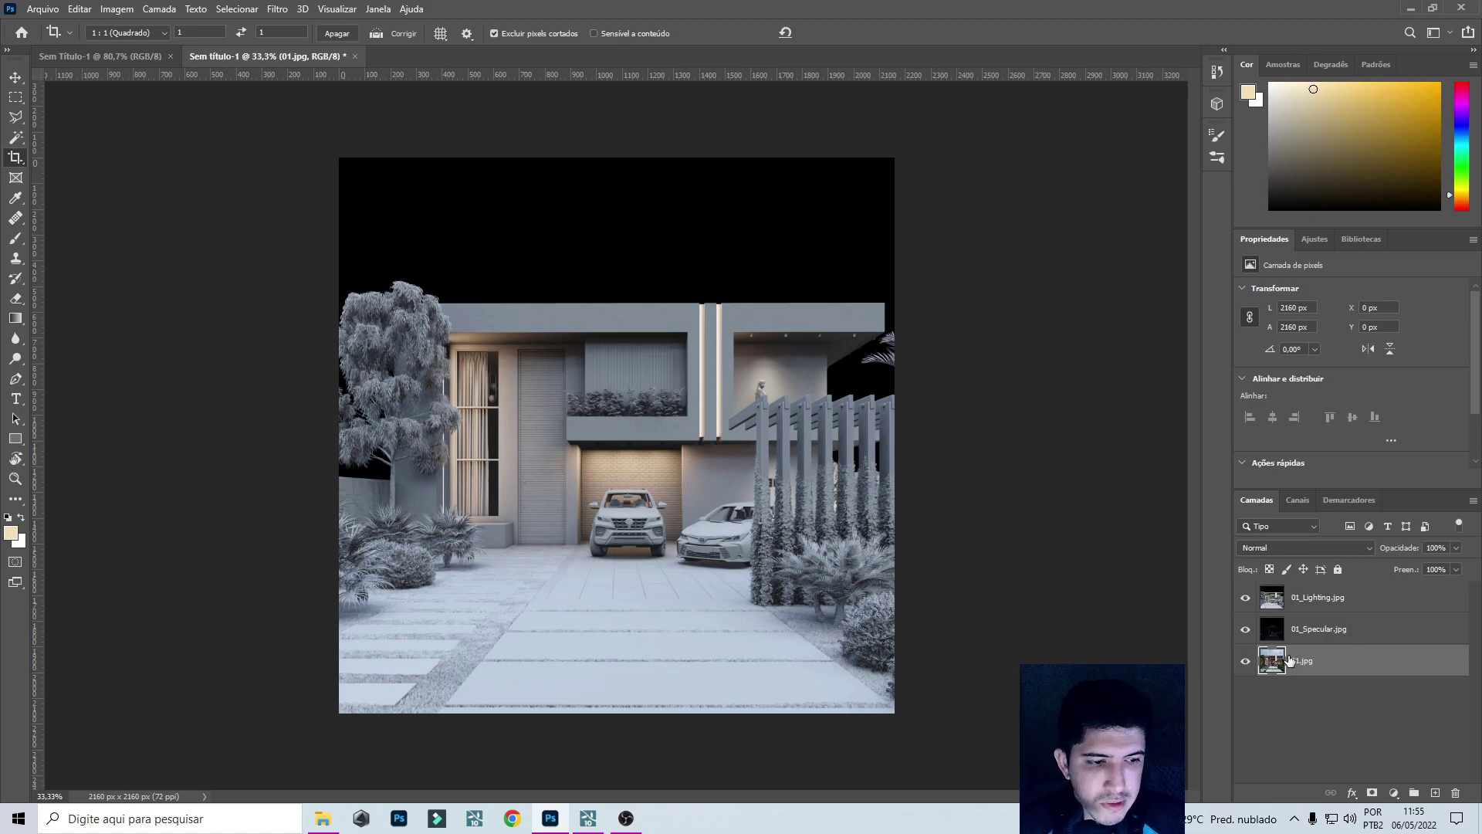
Toggle the 01_Lighting and 01_Specular layers off and on to examine the base render beneath them.
{"action": "left_click", "coordinate": [1245, 597]}
{"action": "left_click", "coordinate": [1246, 629]}
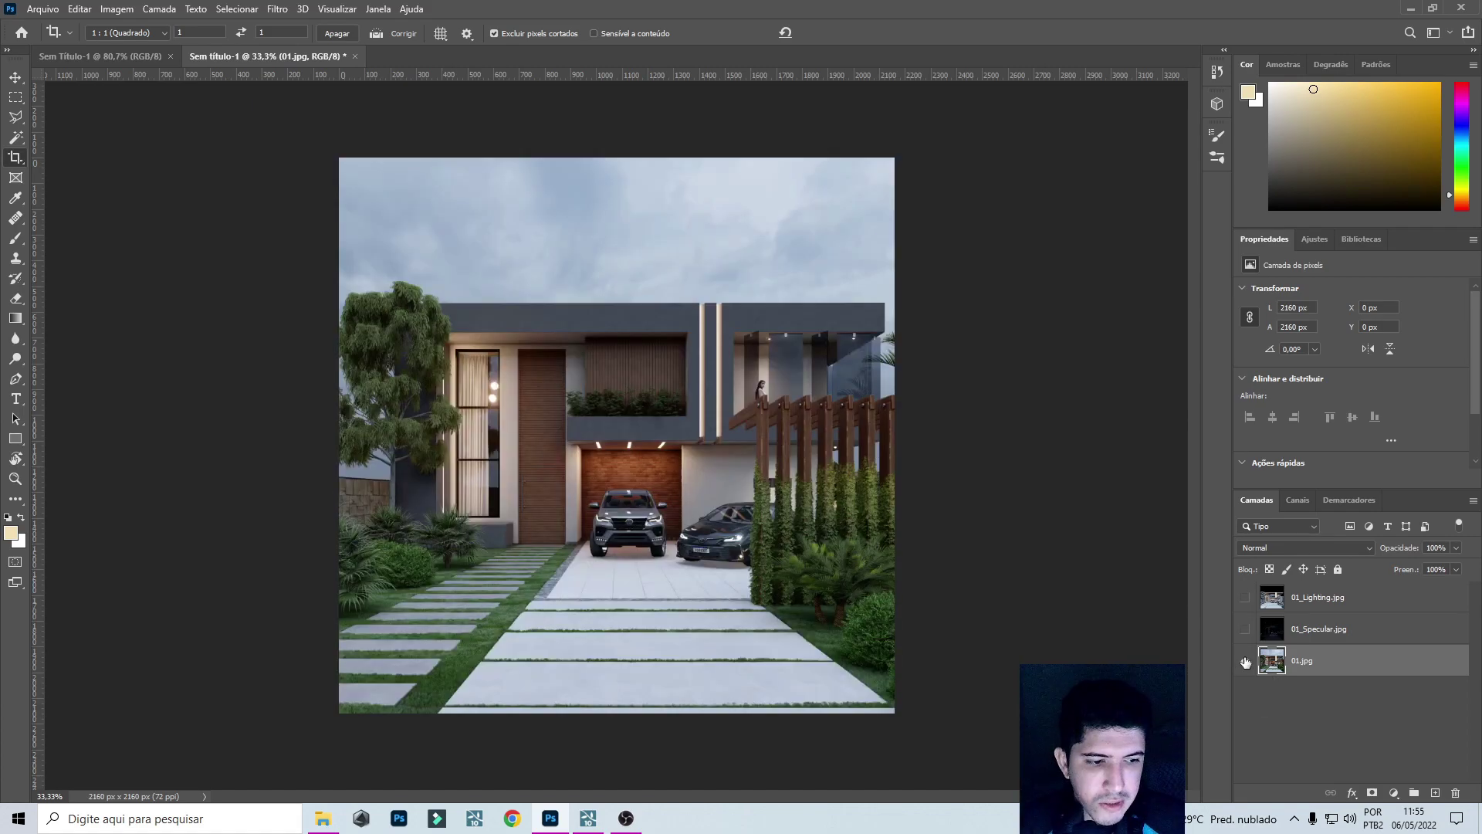
{"action": "left_click", "coordinate": [1245, 629]}
{"action": "left_click", "coordinate": [1245, 597]}
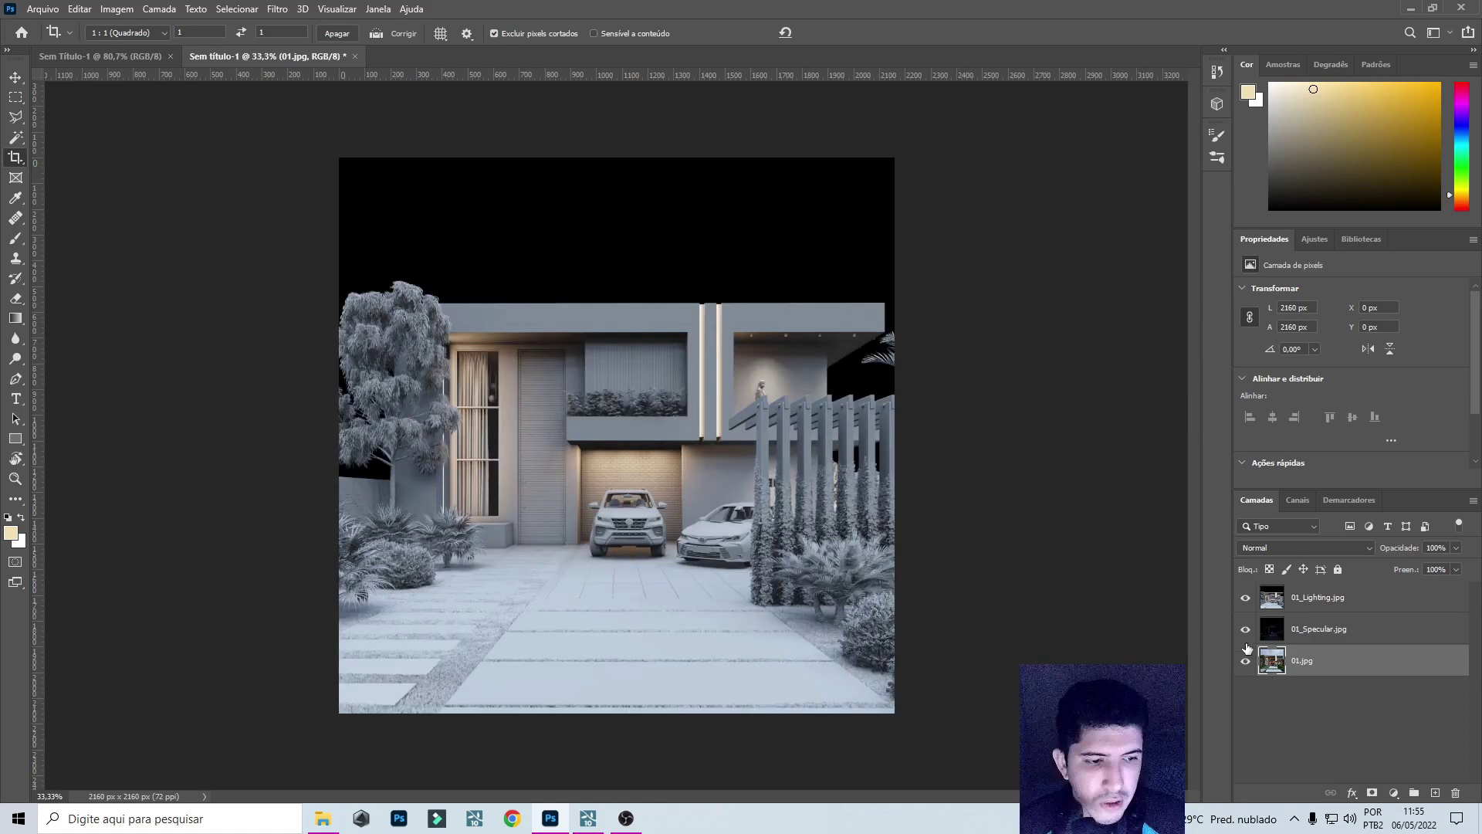
Hide the 01_Lighting layer and set the 01_Specular layer's blend mode to Divisão.
{"action": "left_click", "coordinate": [1284, 589]}
{"action": "left_click", "coordinate": [1245, 600]}
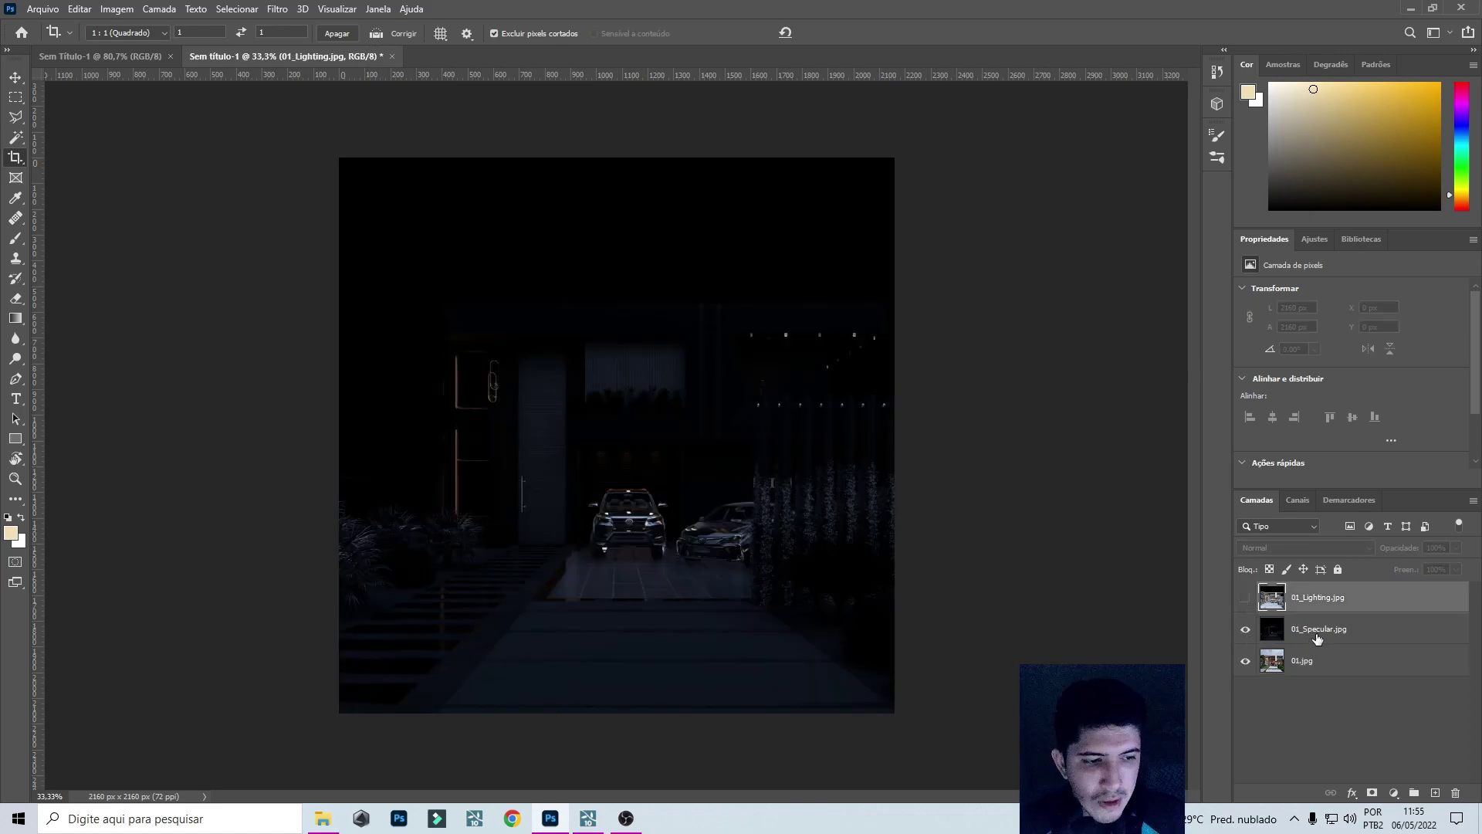
{"action": "left_click", "coordinate": [1312, 632]}
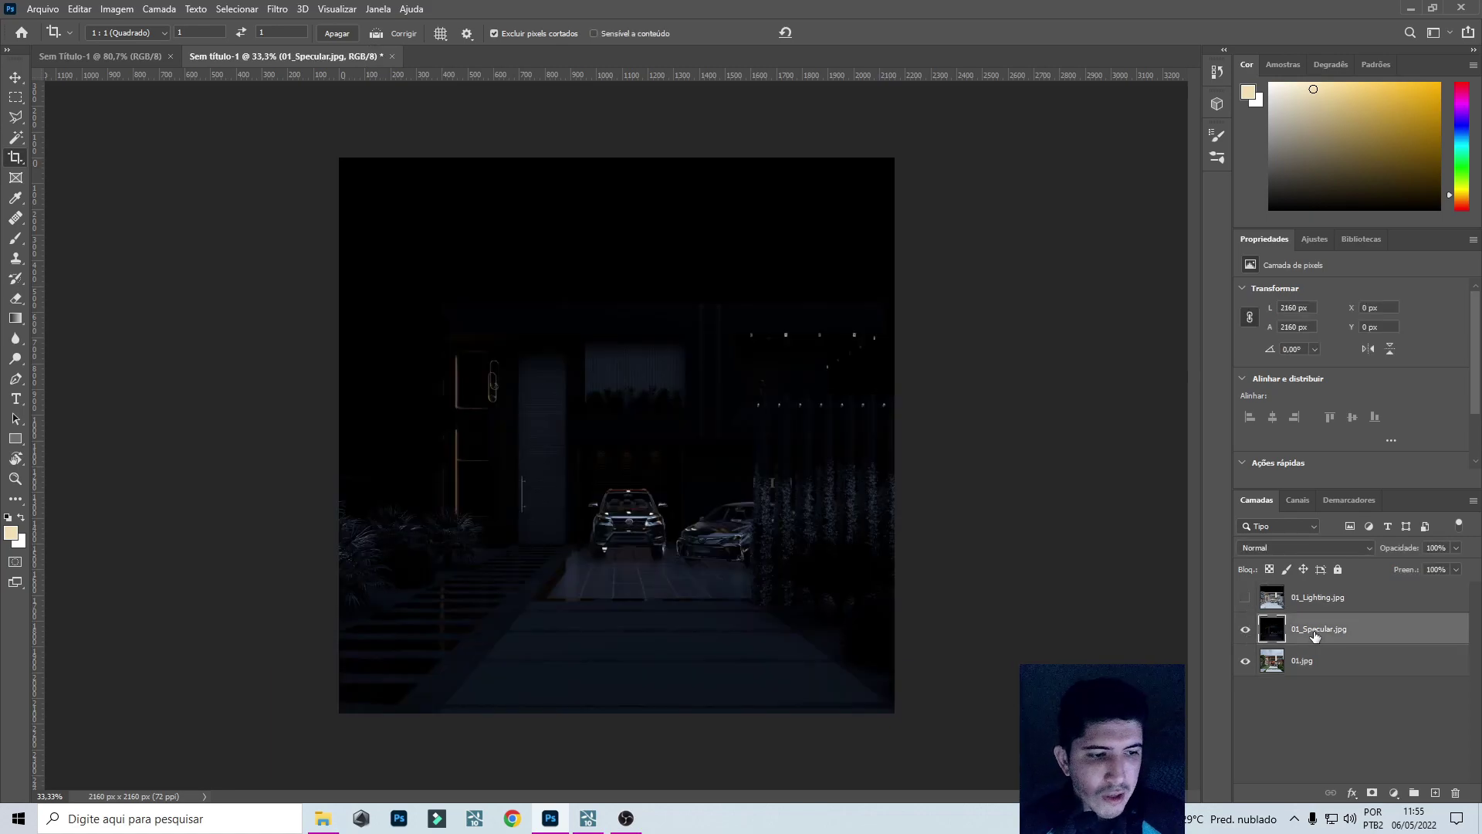
{"action": "left_click", "coordinate": [1320, 550]}
{"action": "left_click", "coordinate": [1310, 548]}
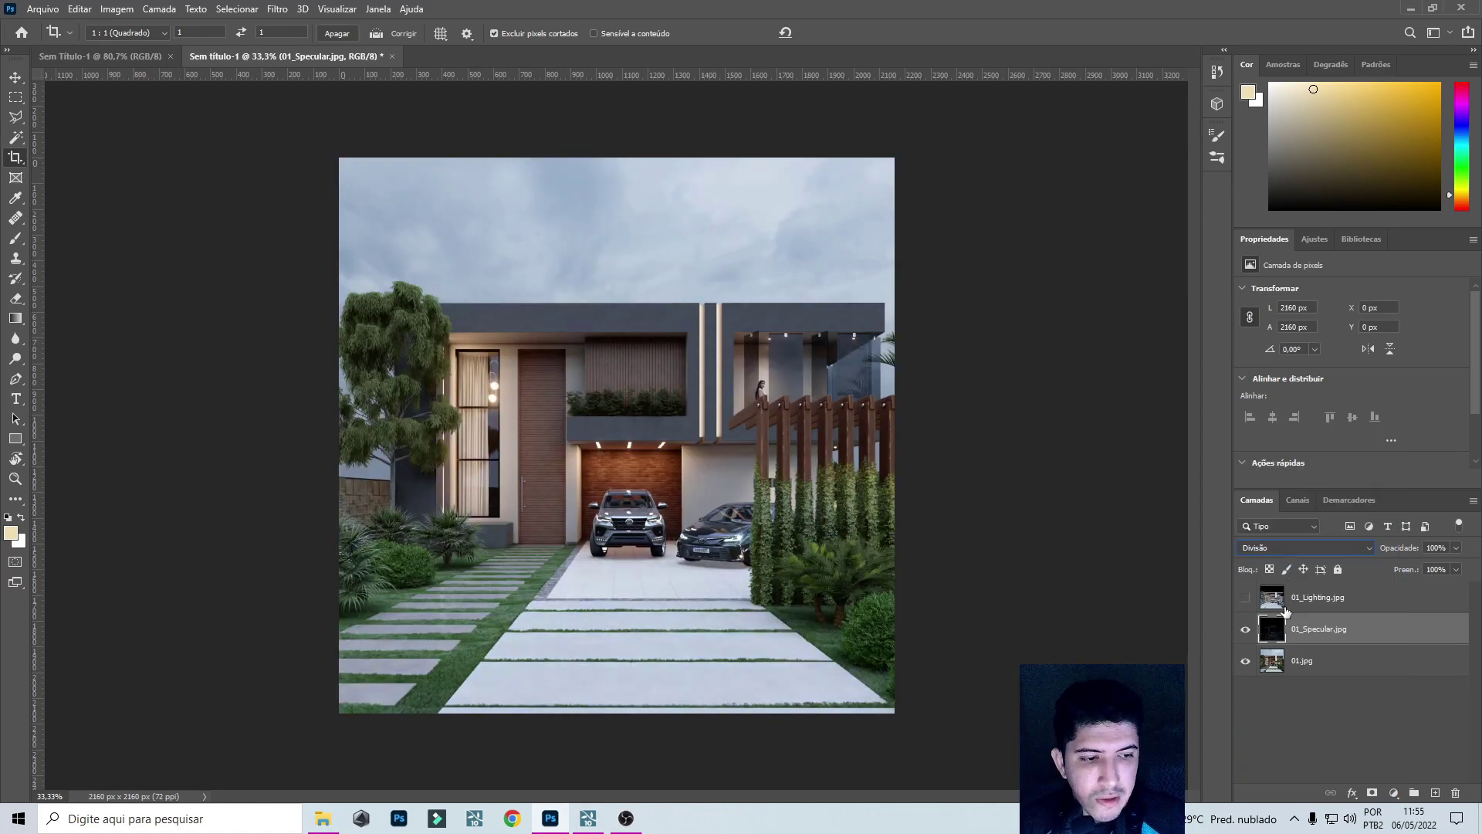
Compare the image with and without the 01_Specular layer to examine its effect on the highlights.
{"action": "left_click", "coordinate": [1246, 630]}
{"action": "left_click", "coordinate": [1246, 630]}
{"action": "left_click", "coordinate": [1246, 630]}
{"action": "left_click", "coordinate": [1247, 630]}
{"action": "left_click", "coordinate": [1246, 630]}
{"action": "left_click", "coordinate": [1246, 630]}
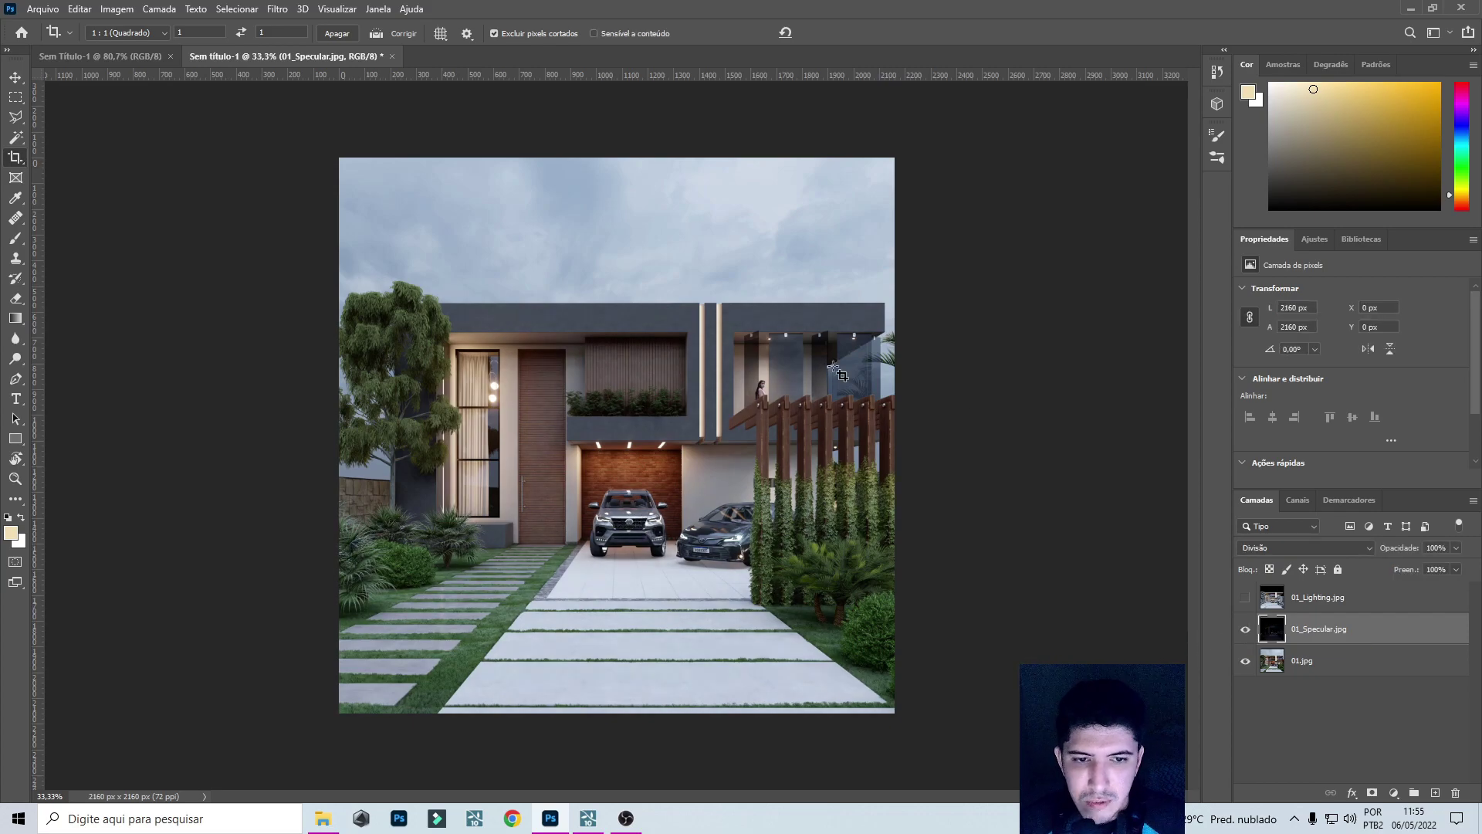
{"action": "left_click", "coordinate": [1246, 630]}
{"action": "left_click", "coordinate": [1246, 630]}
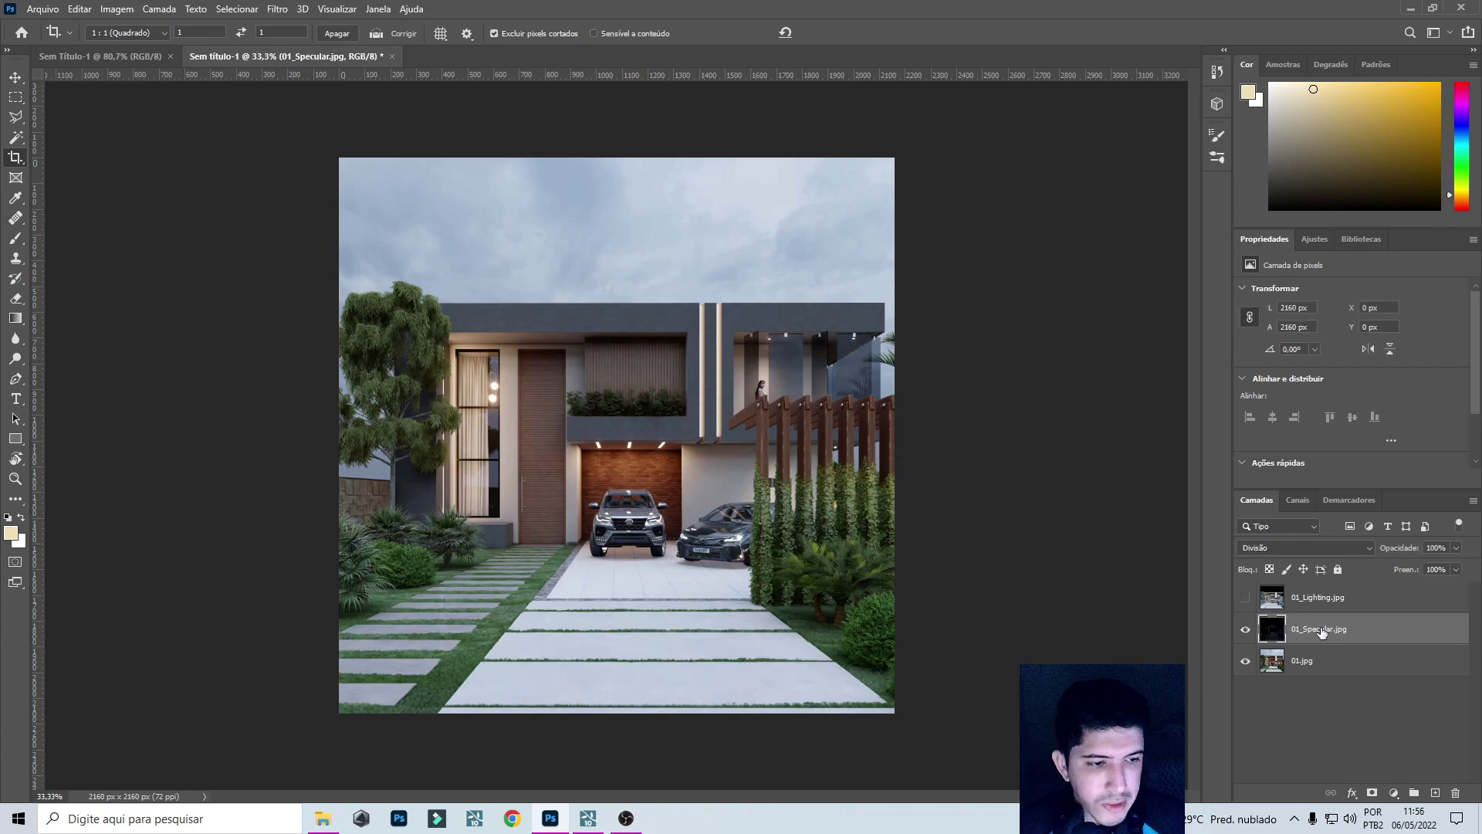
Set the 01_Specular layer's opacity to 50%.
{"action": "left_click", "coordinate": [1436, 549]}
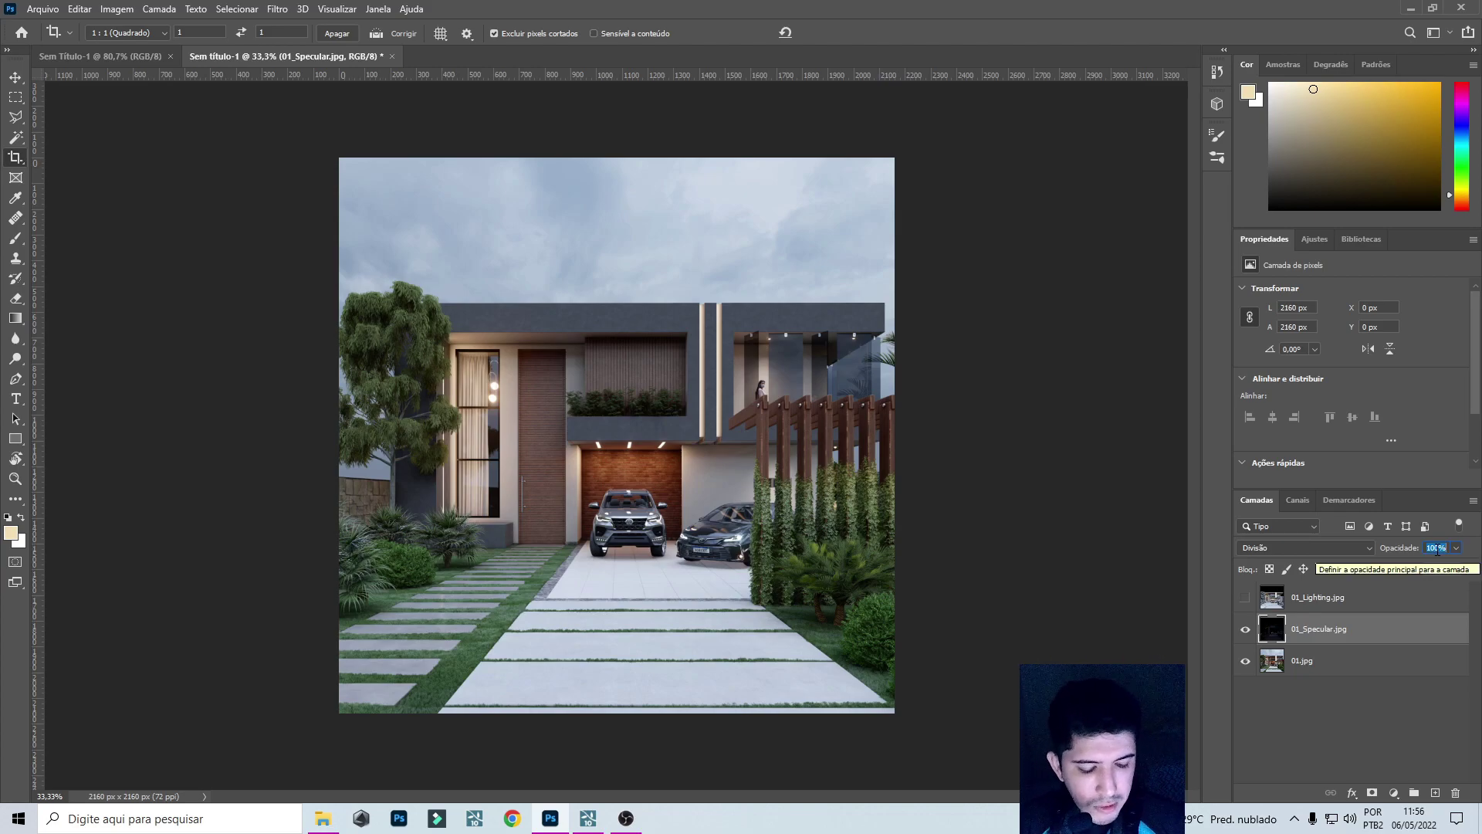
{"action": "type", "text": "50"}
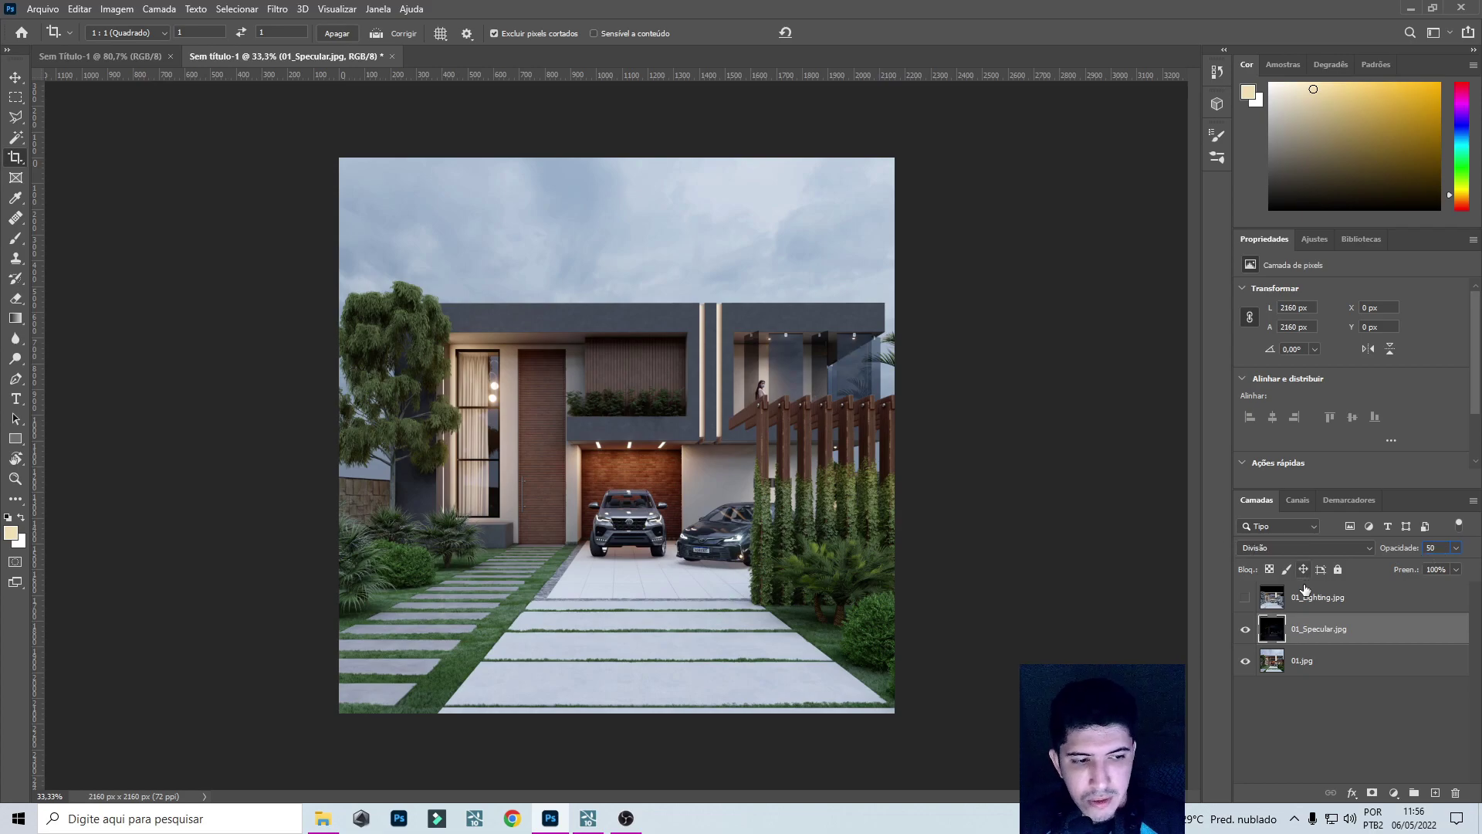
{"action": "key", "text": "Return"}
Show the 01_Lighting layer, set its blend mode to Luz Indireta and compare the image with and without it.
{"action": "left_click", "coordinate": [1245, 597]}
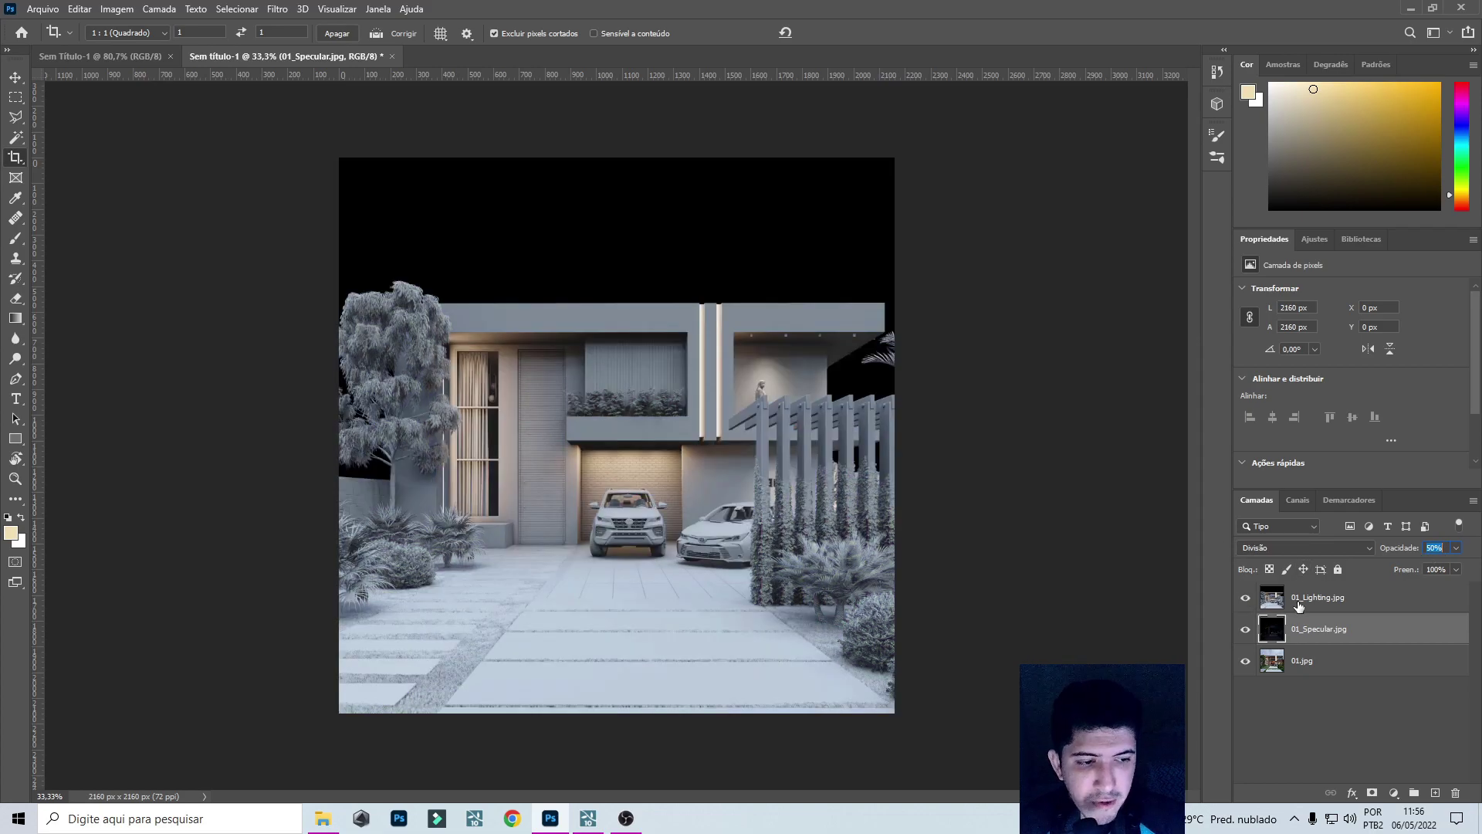
{"action": "left_click", "coordinate": [1299, 600]}
{"action": "left_click", "coordinate": [1305, 549]}
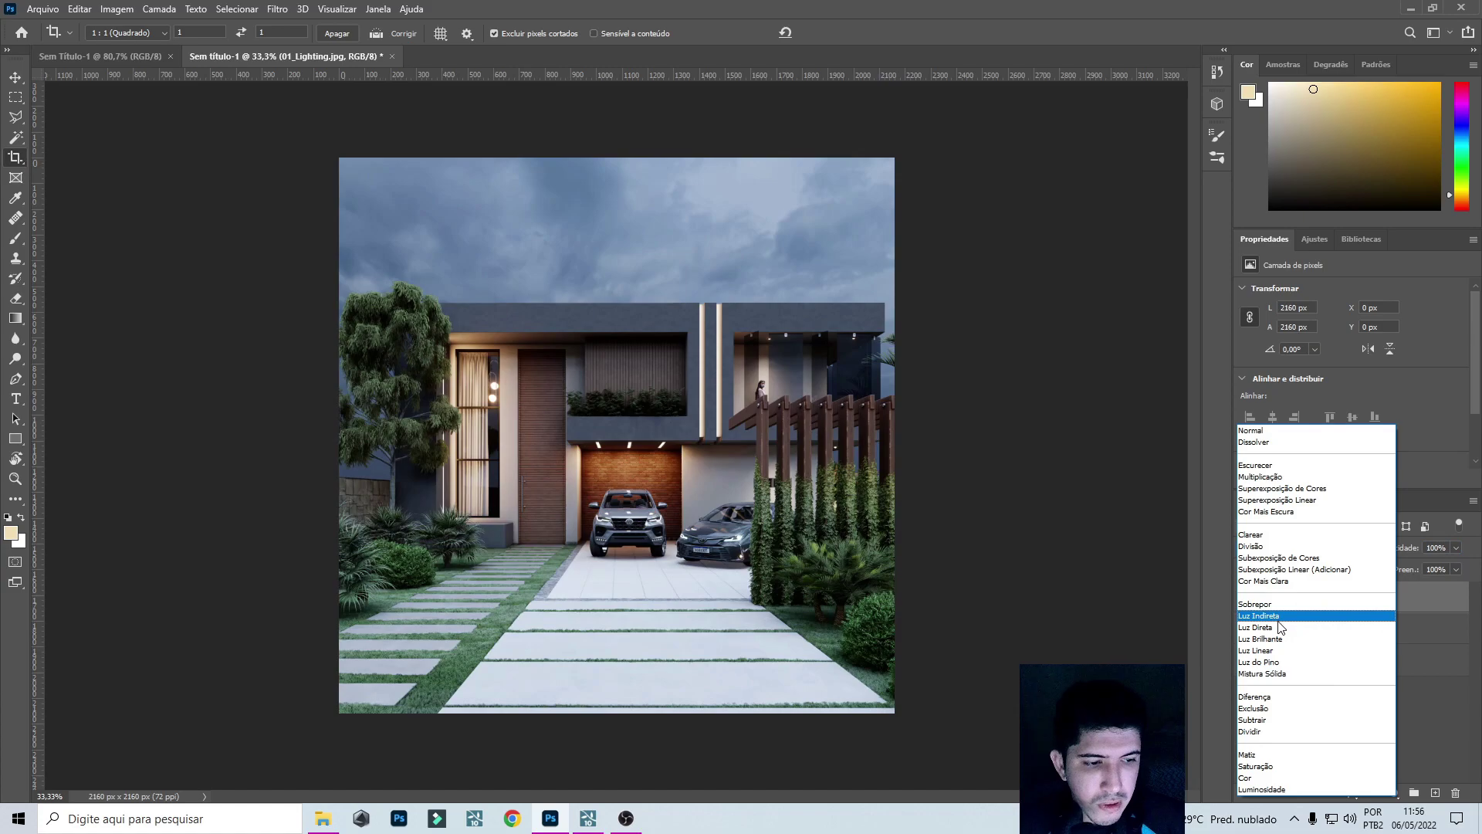
{"action": "left_click", "coordinate": [1278, 617]}
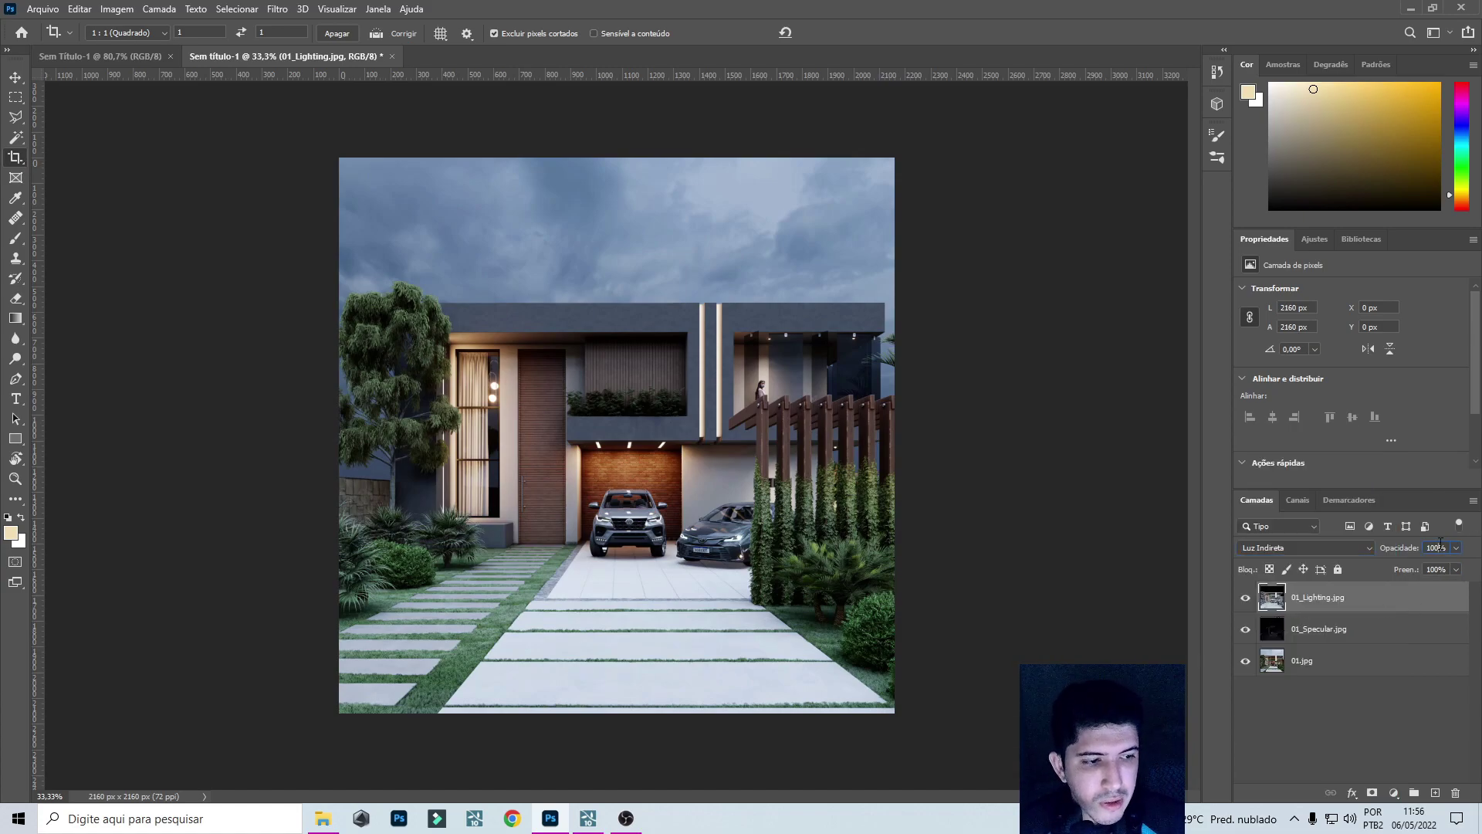
{"action": "left_click", "coordinate": [1246, 598]}
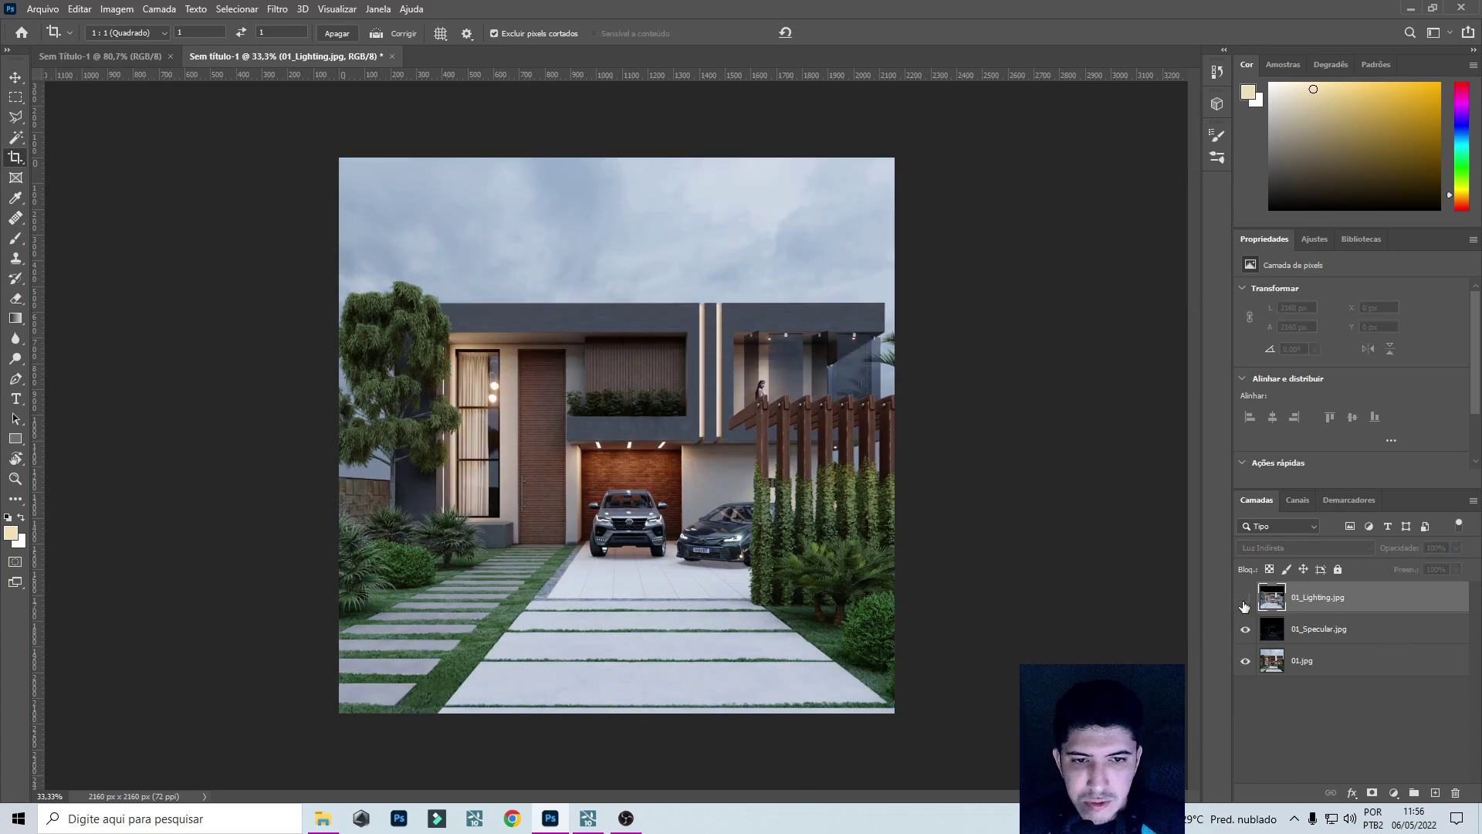
{"action": "left_click", "coordinate": [1245, 598]}
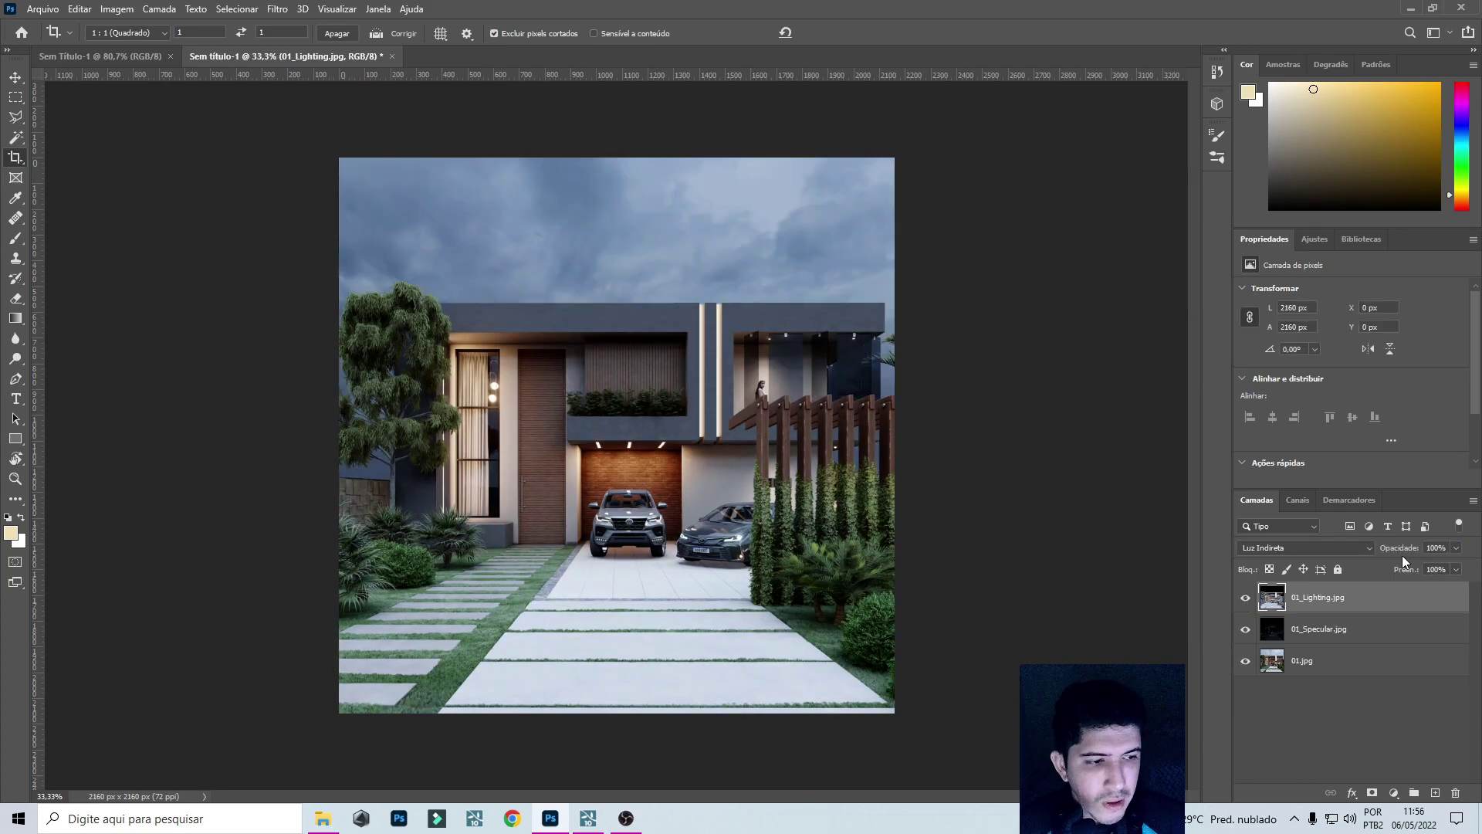
Set the 01_Lighting layer's opacity to 30% and compare the image with and without the layer.
{"action": "left_click", "coordinate": [1436, 547]}
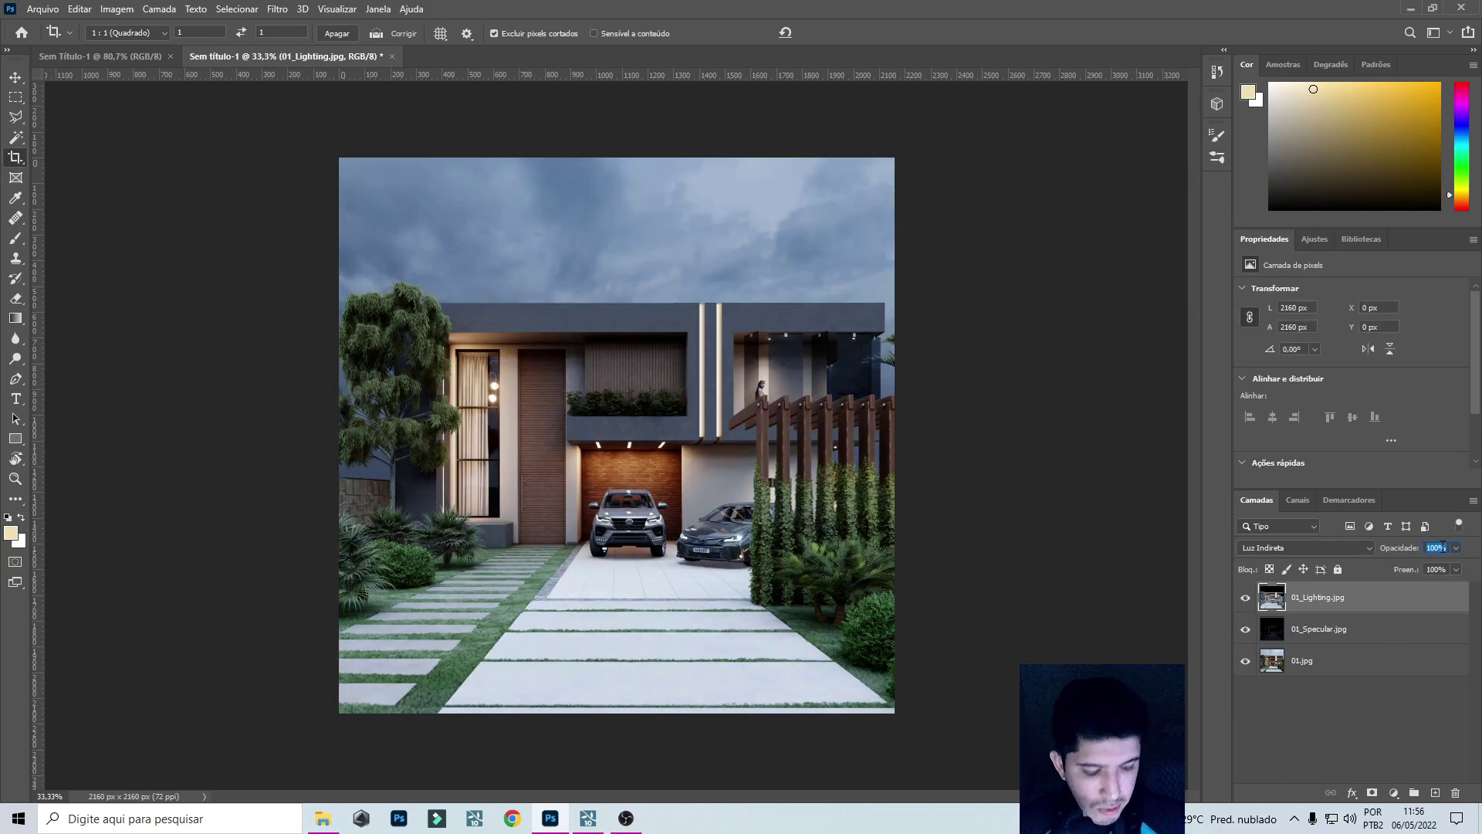
{"action": "type", "text": "30"}
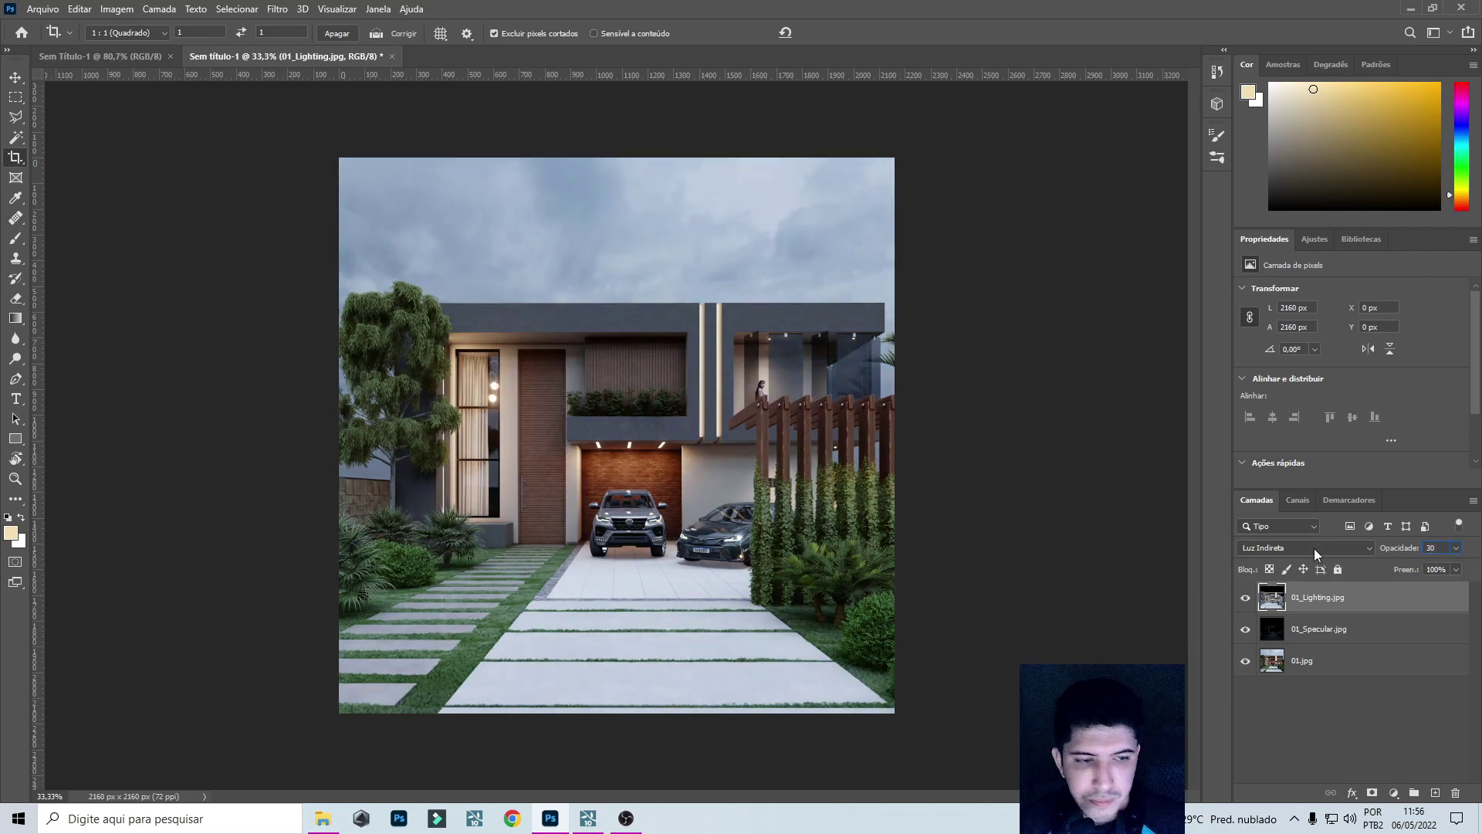
{"action": "left_click", "coordinate": [1246, 599]}
{"action": "left_click", "coordinate": [1248, 601]}
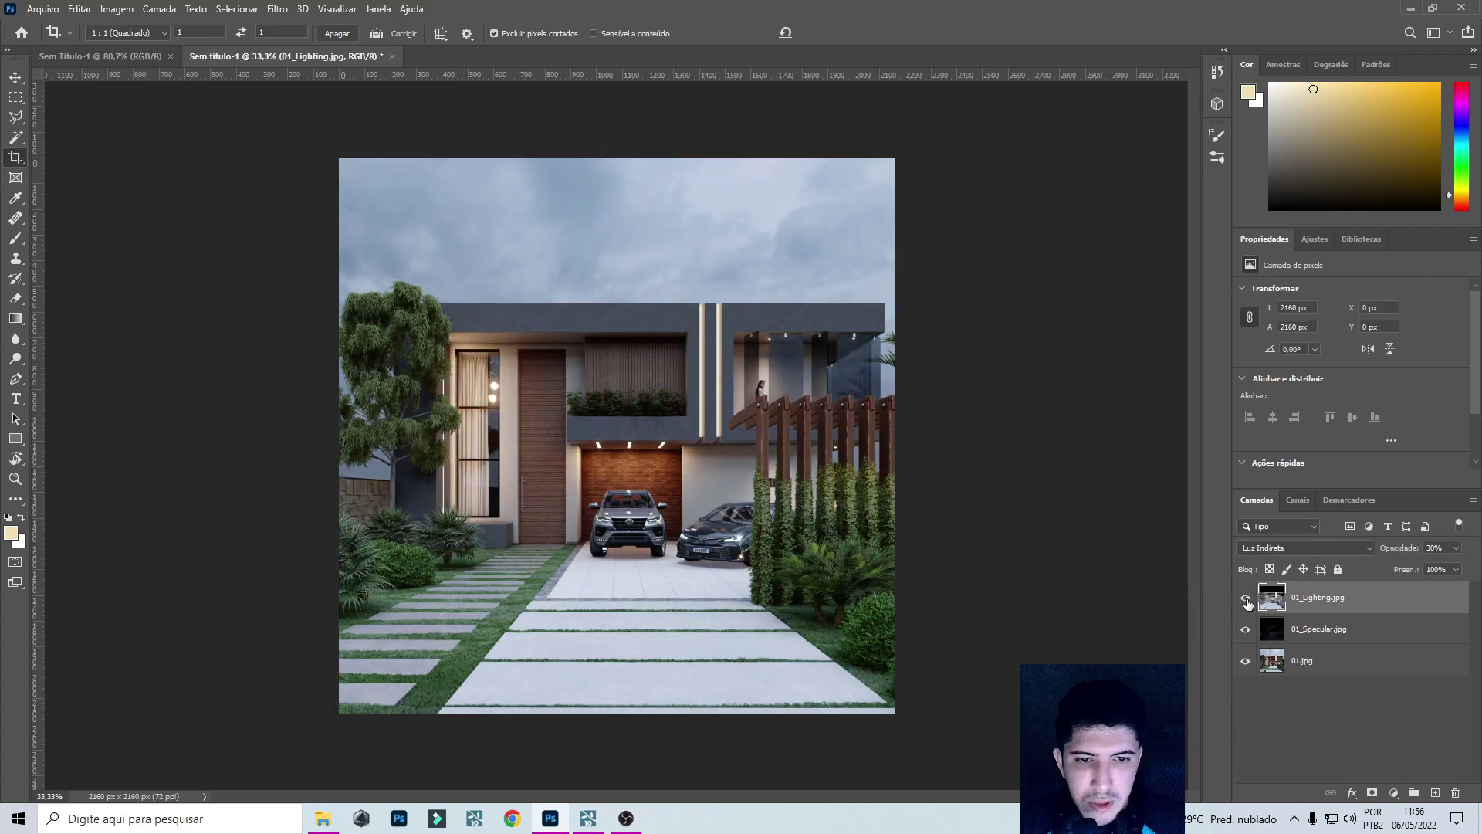
{"action": "left_click", "coordinate": [1248, 602]}
{"action": "left_click", "coordinate": [1248, 602]}
{"action": "left_click", "coordinate": [1247, 602]}
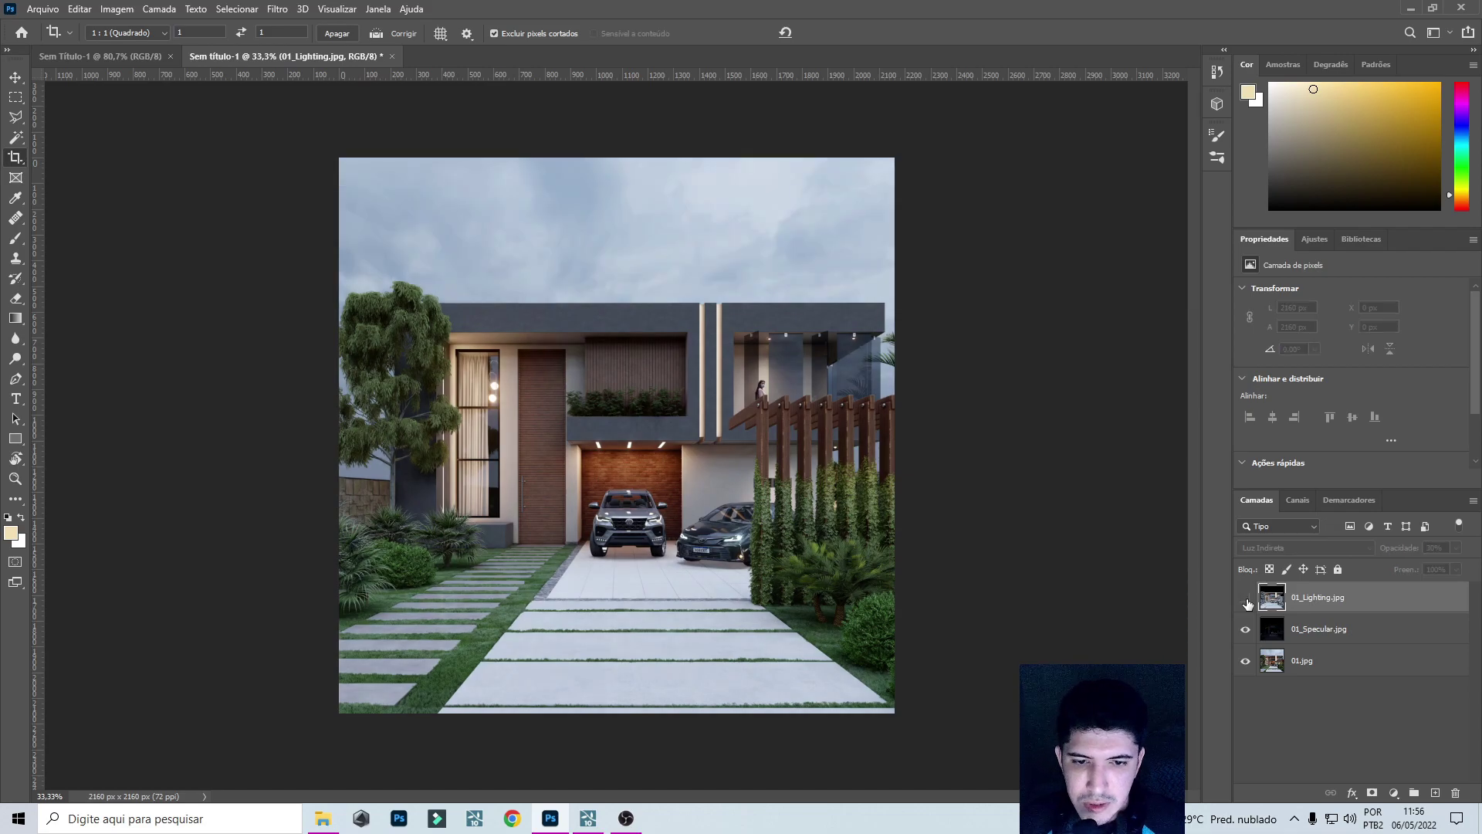
{"action": "left_click", "coordinate": [1247, 603]}
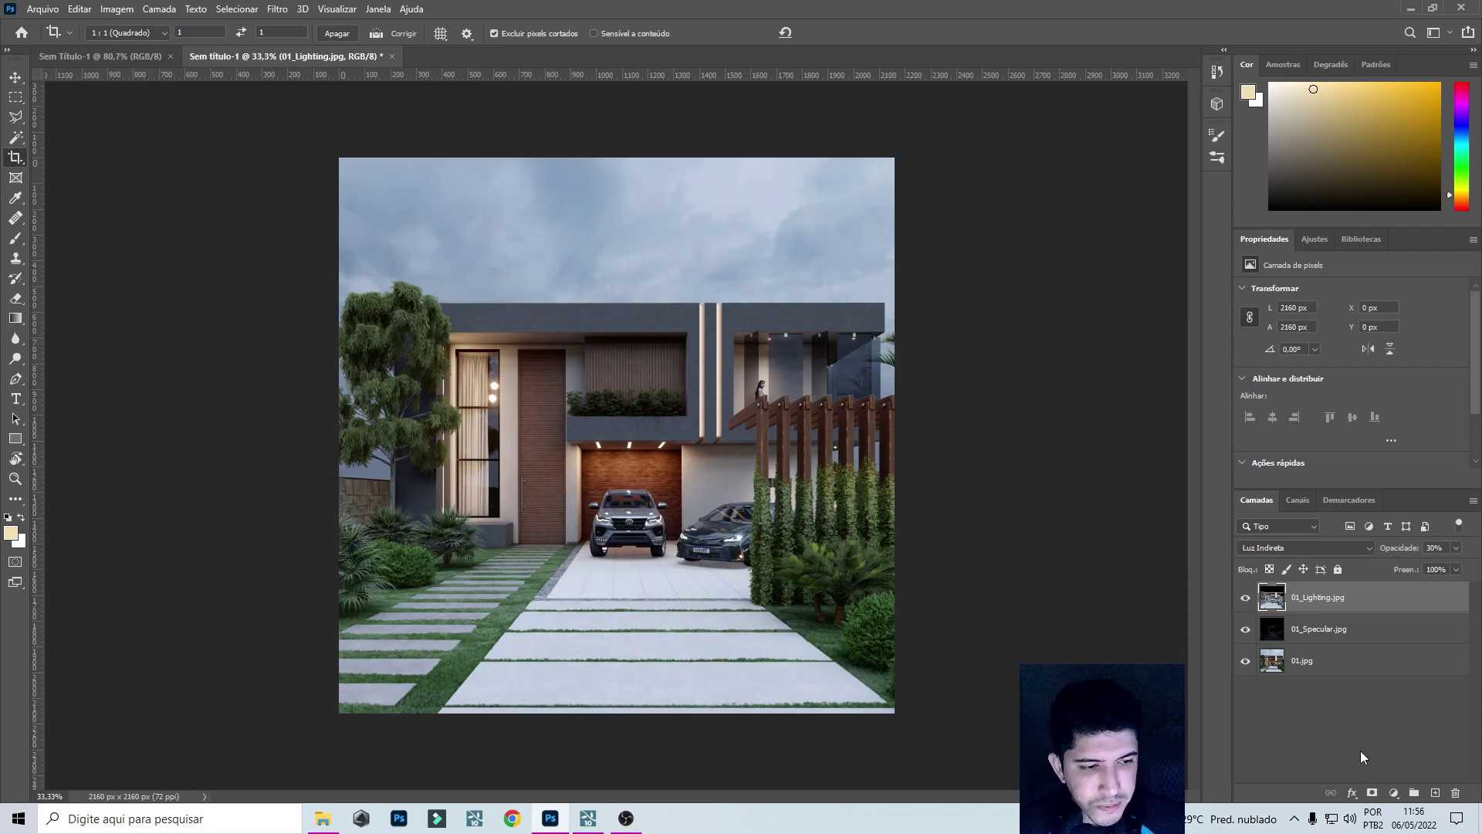
Duplicate the 01.jpg base render layer.
{"action": "left_click", "coordinate": [1342, 676]}
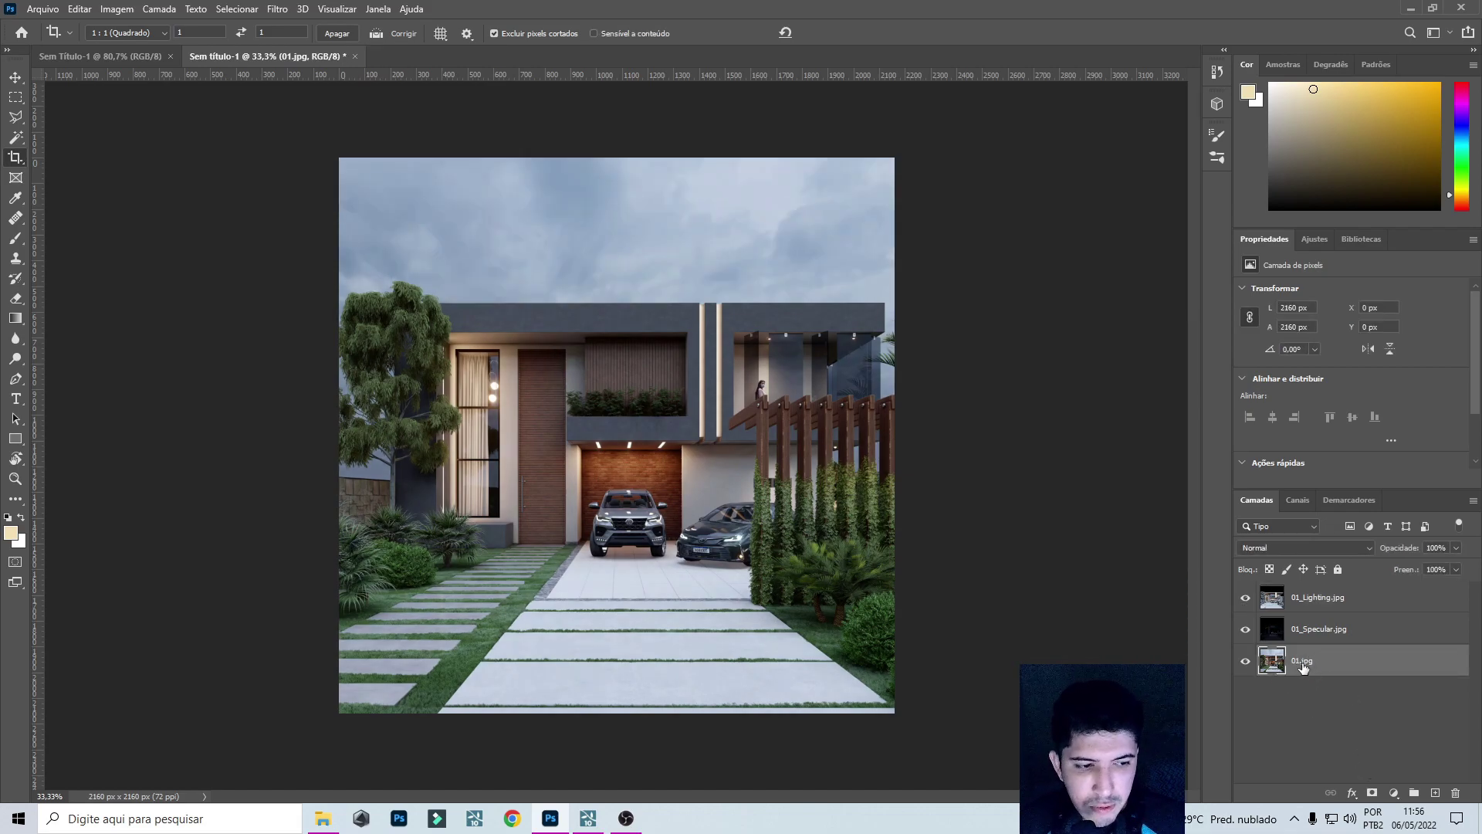
{"action": "key", "text": "ctrl+j"}
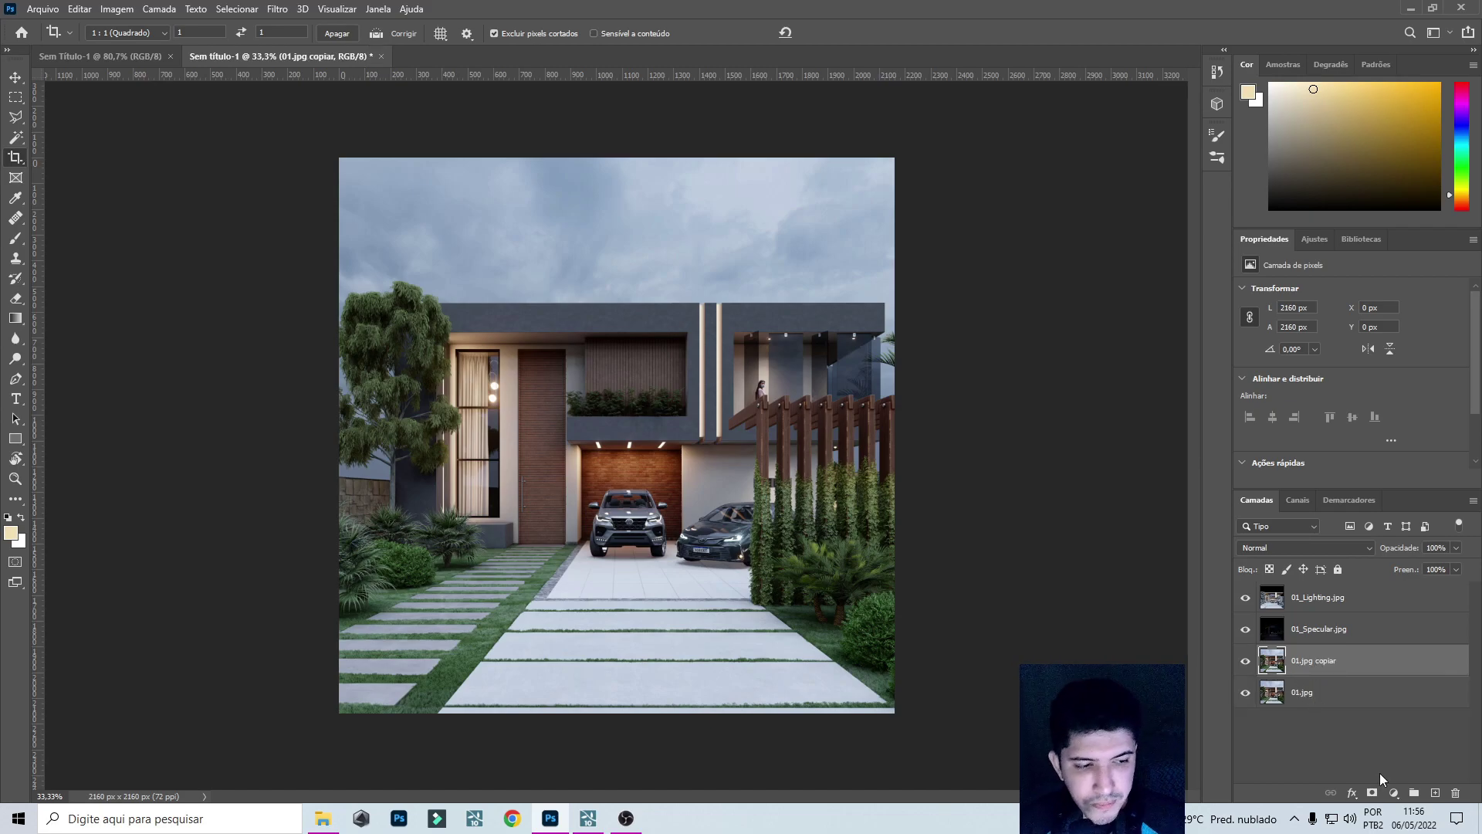
{"action": "left_click", "coordinate": [1394, 789]}
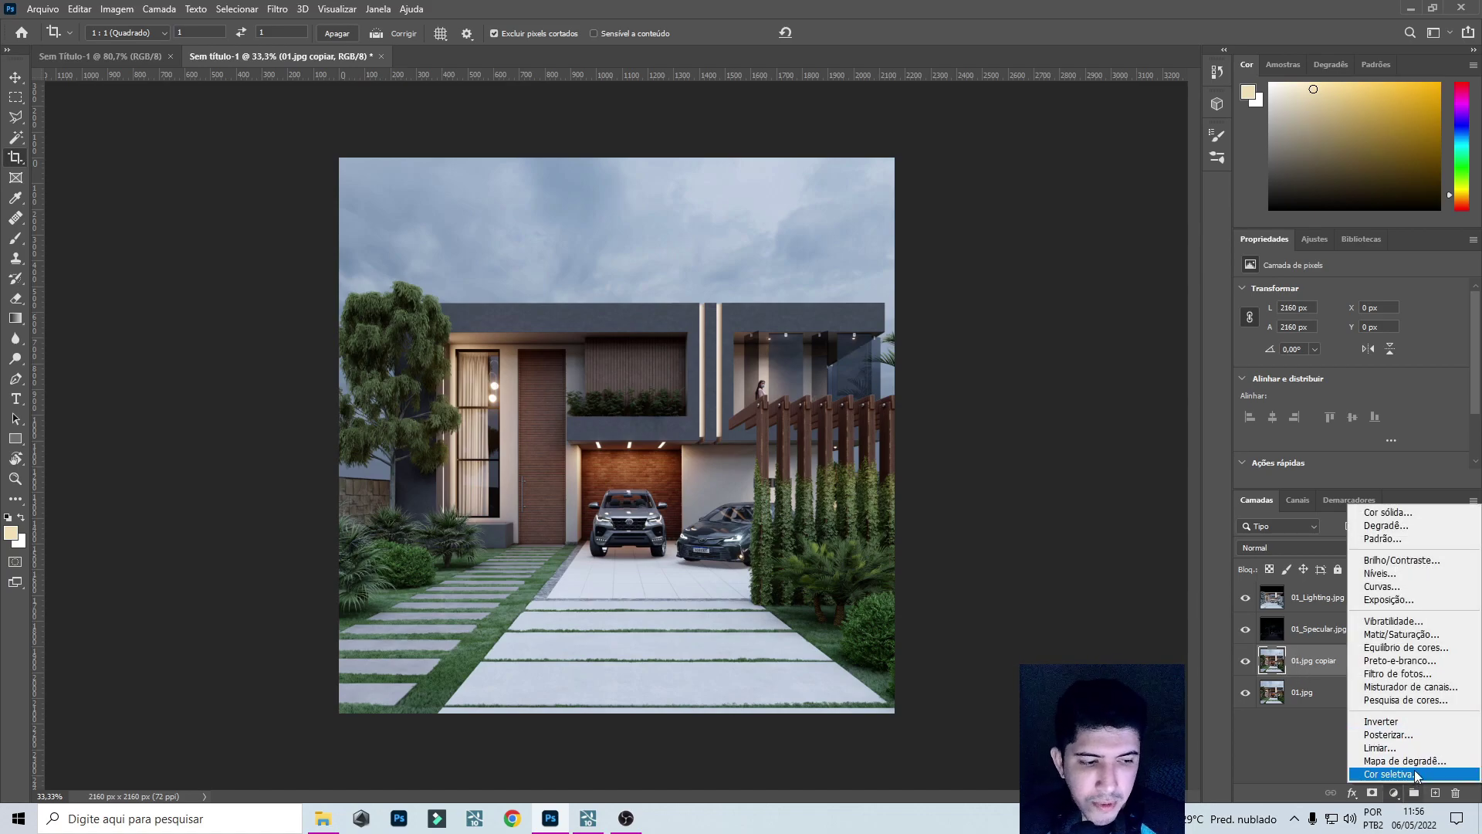
{"action": "left_click", "coordinate": [1403, 761]}
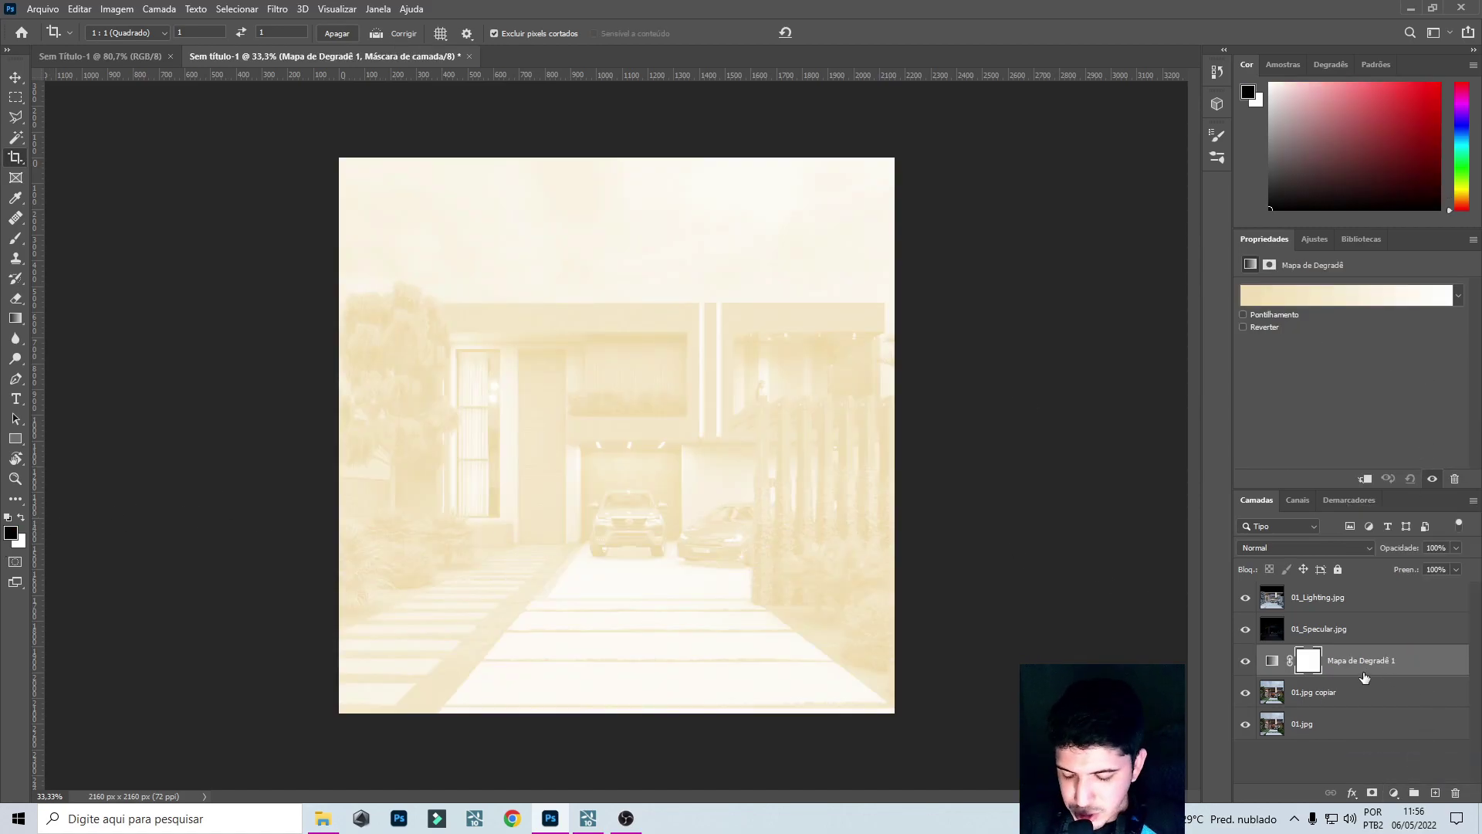
{"action": "key", "text": "Delete"}
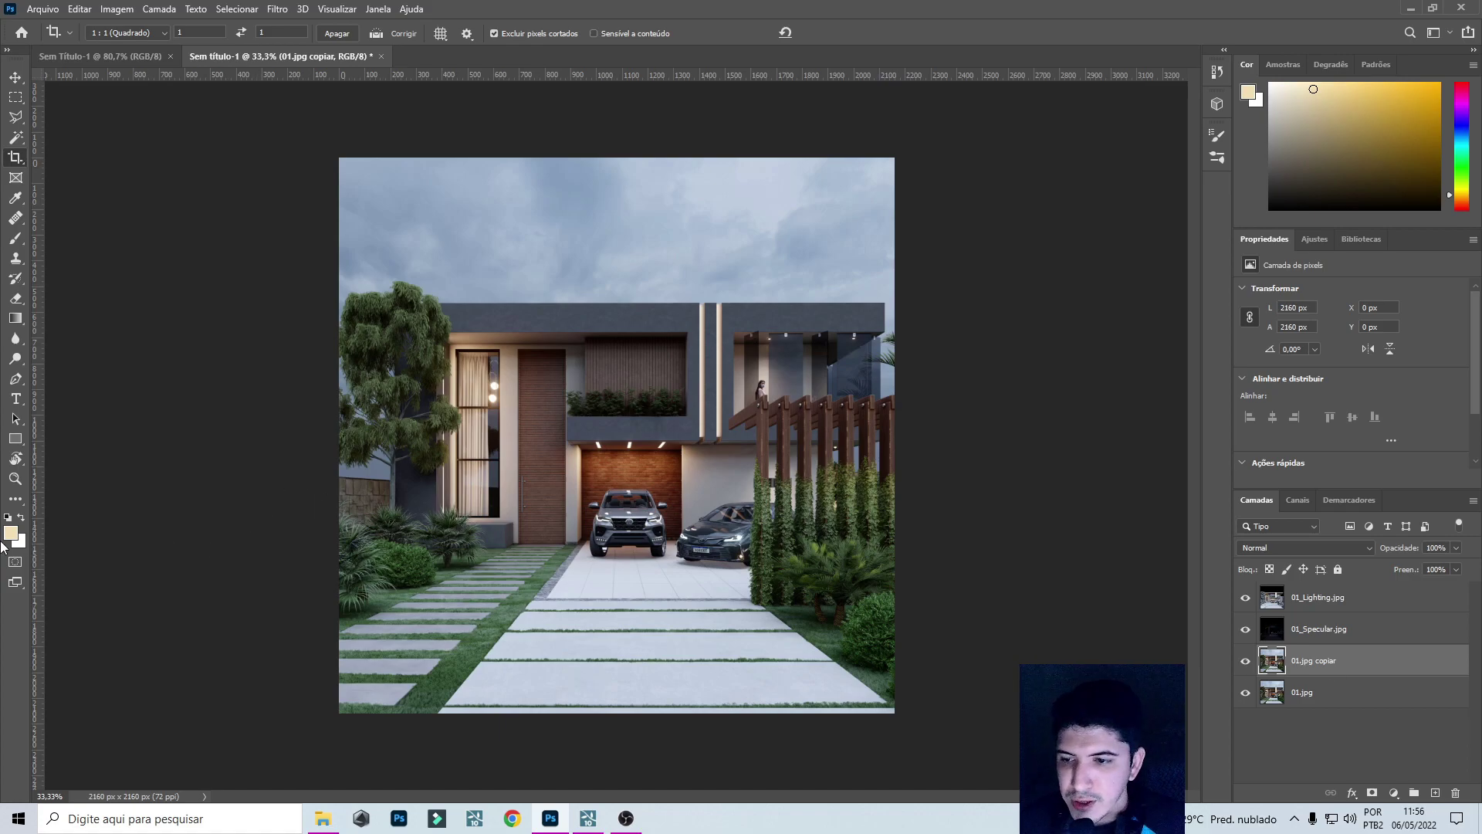
Set the foreground color to the light beige f2dfb1 and switch to the Move tool.
{"action": "left_click", "coordinate": [10, 535]}
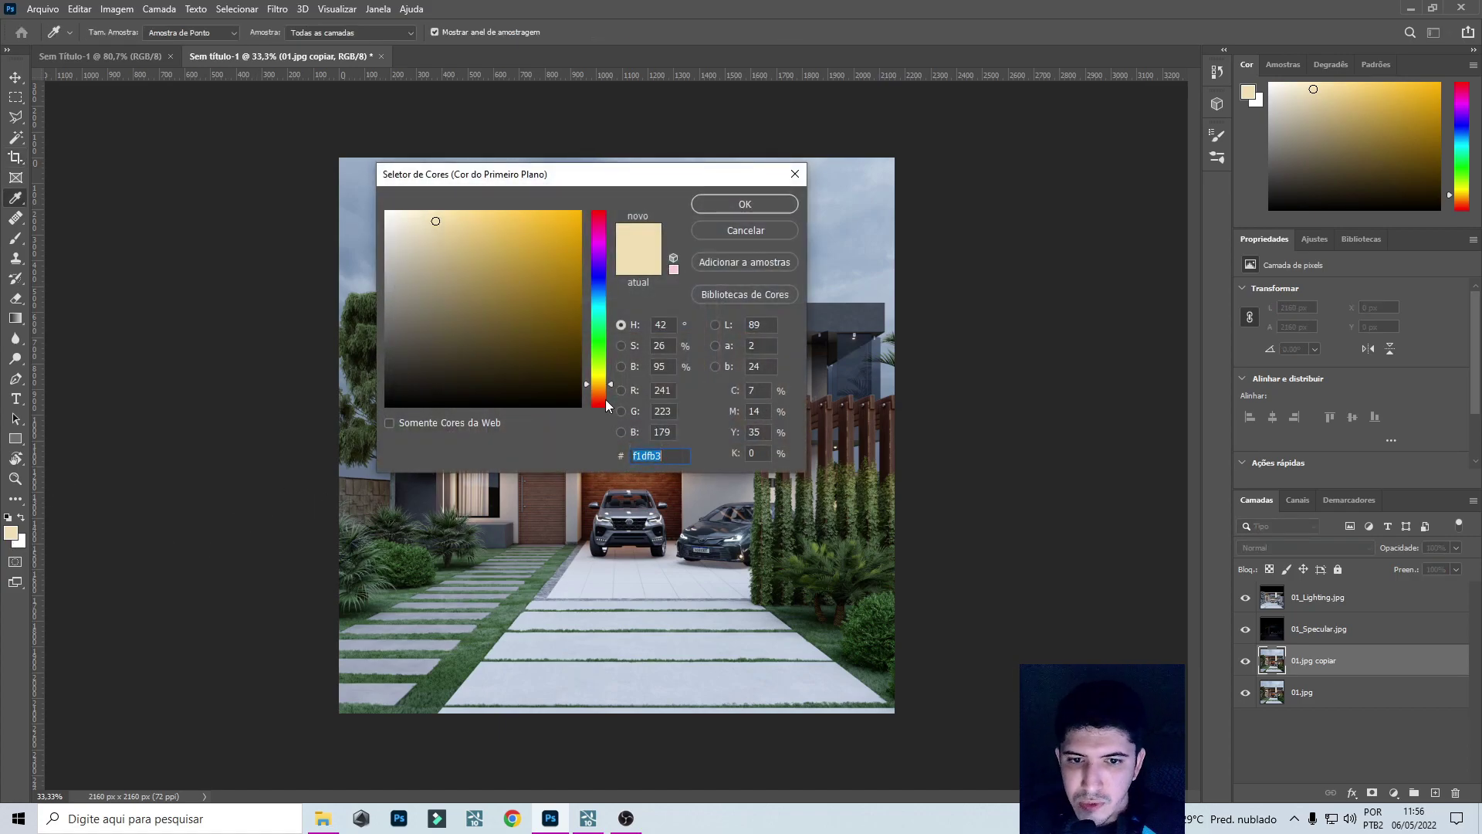
{"action": "left_click", "coordinate": [433, 221]}
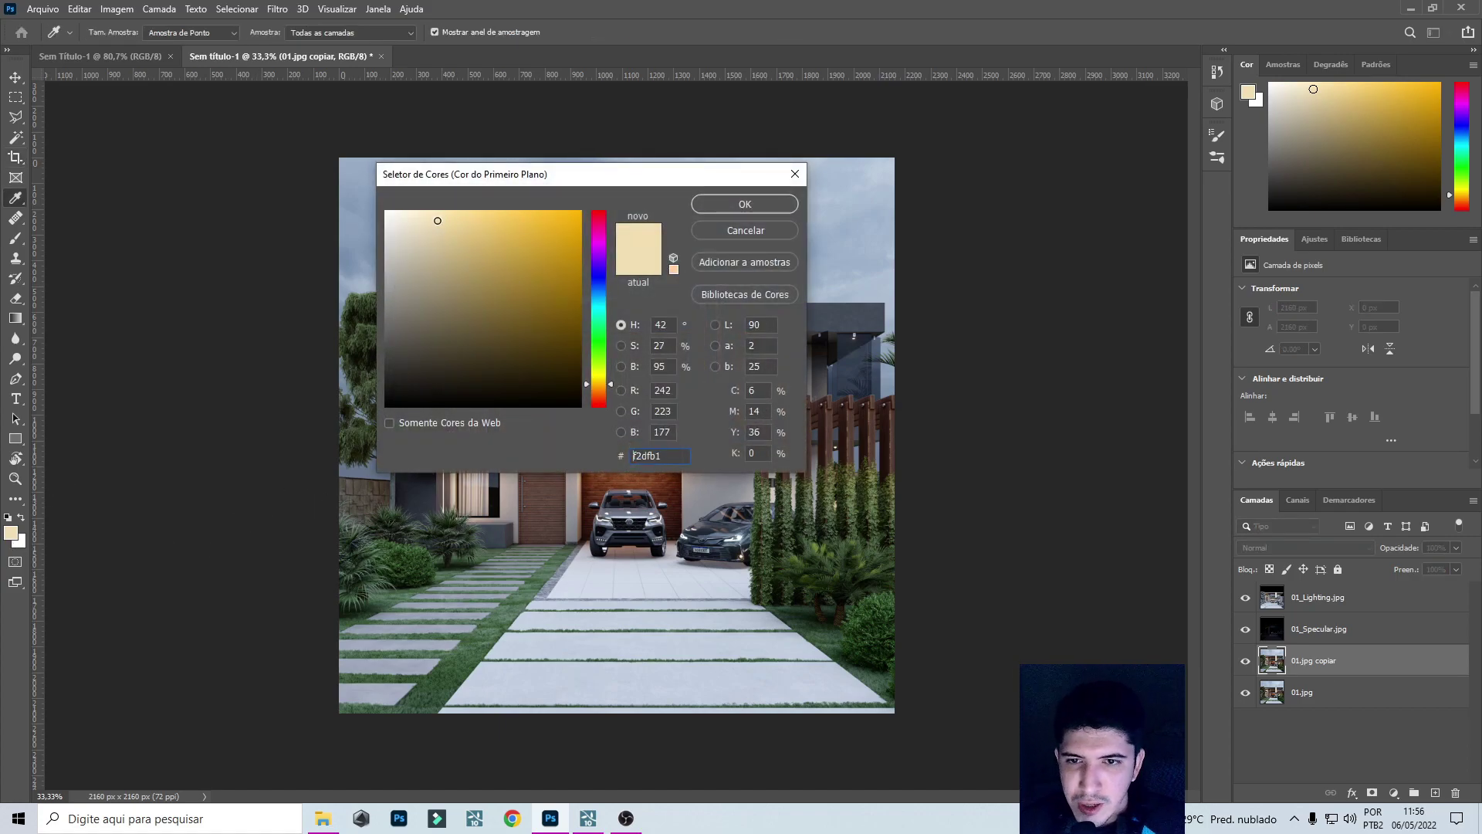
{"action": "left_click", "coordinate": [745, 205]}
{"action": "key", "text": "c"}
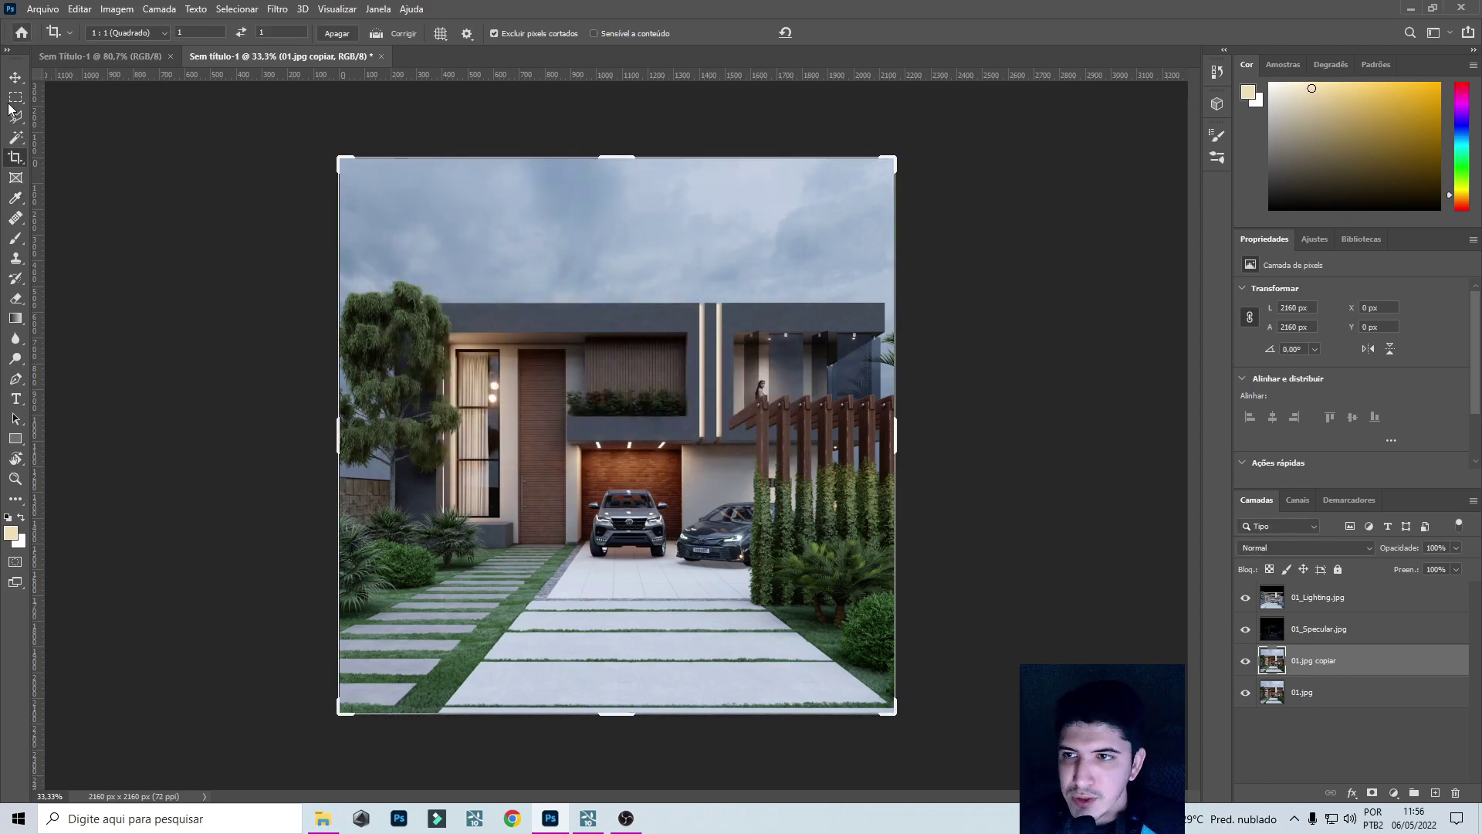
{"action": "left_click", "coordinate": [15, 77]}
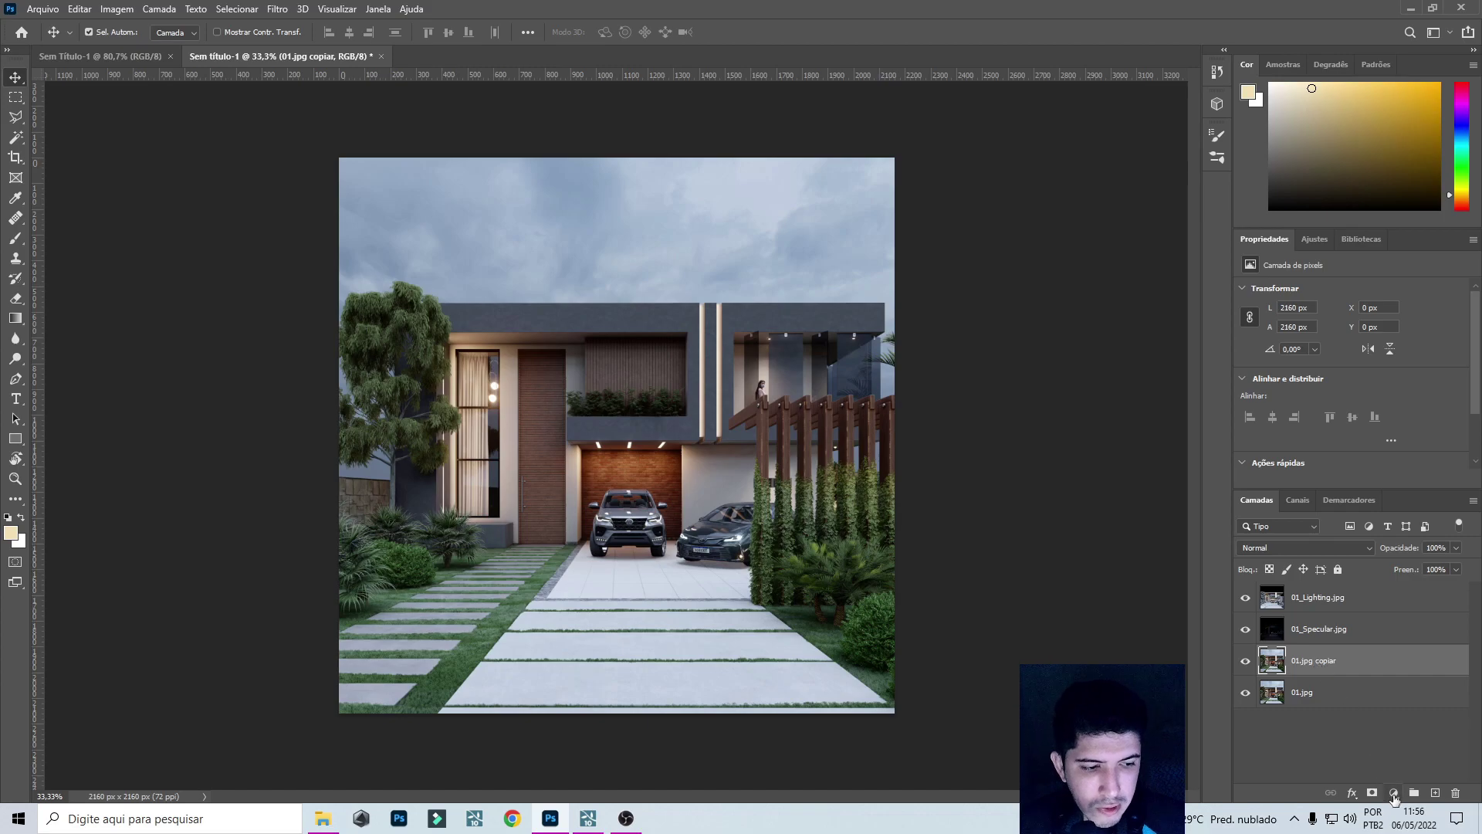
Add a Mapa de Degradê adjustment layer above 01.jpg copiar, using the basic black-to-white gradient.
{"action": "left_click", "coordinate": [1396, 794]}
{"action": "left_click", "coordinate": [1374, 786]}
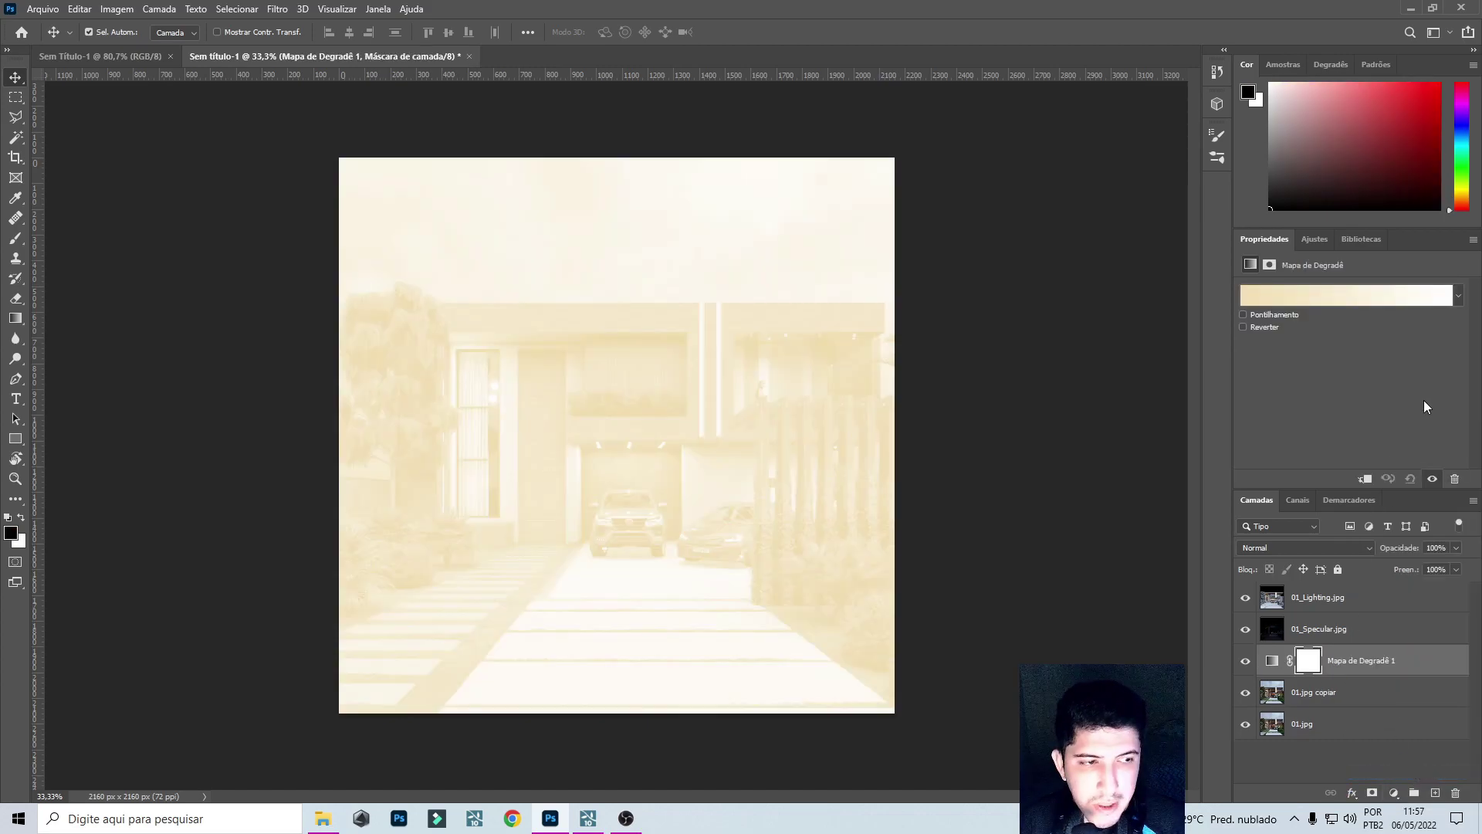
{"action": "left_click", "coordinate": [1461, 298]}
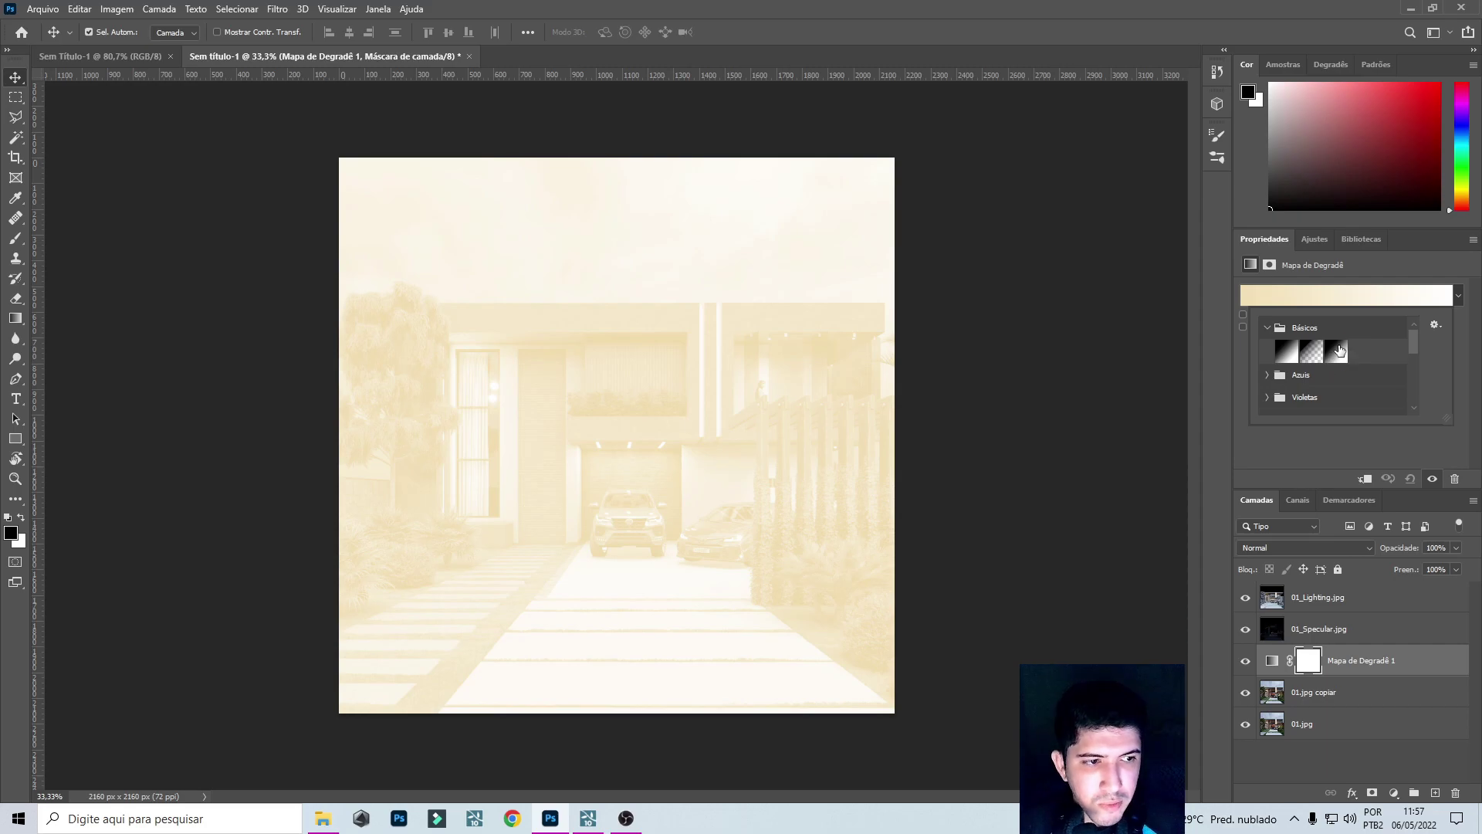
{"action": "left_click", "coordinate": [1337, 350]}
Set the gradient map layer's blend mode to Divisão and its fill (Preenchimento) to 24%.
{"action": "left_click", "coordinate": [1274, 548]}
{"action": "left_click", "coordinate": [1274, 548]}
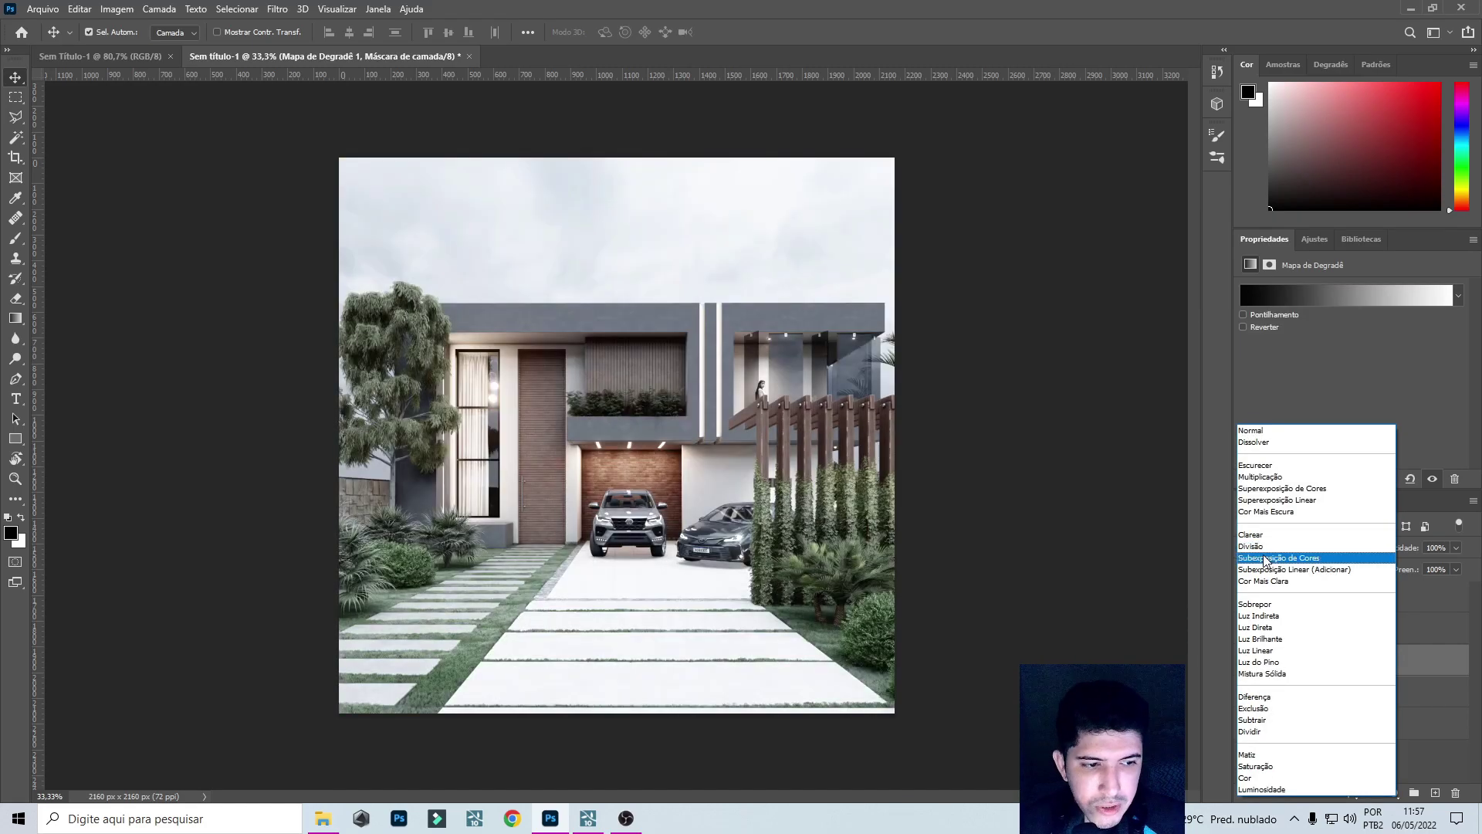
{"action": "left_click", "coordinate": [1266, 547]}
{"action": "left_click", "coordinate": [1435, 570]}
{"action": "type", "text": "24"}
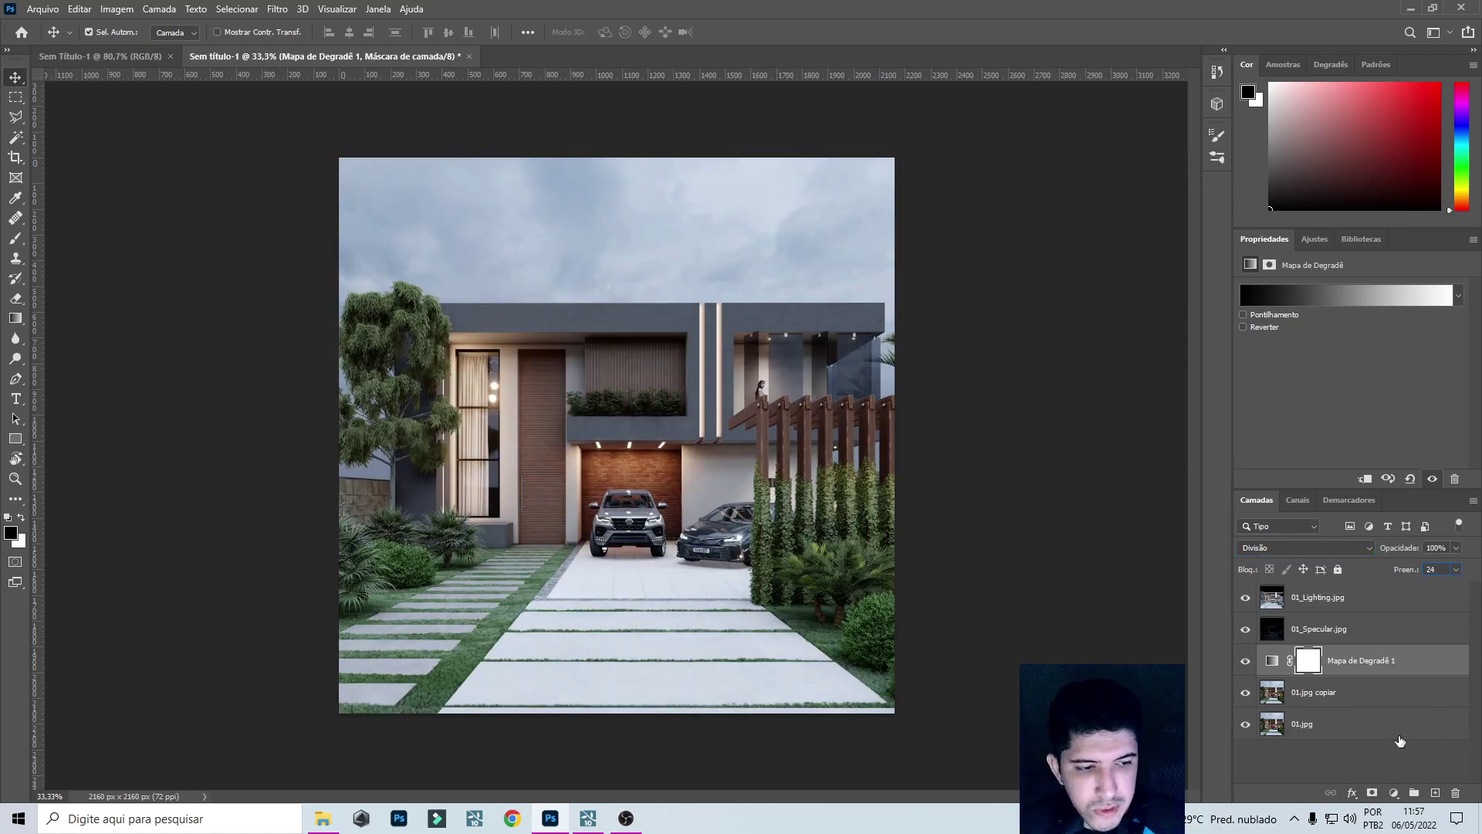
Convert the layers from 01.jpg copiar up to 01_Lighting.jpg into a single smart object, leaving out the original 01.jpg.
{"action": "left_click", "coordinate": [1338, 697]}
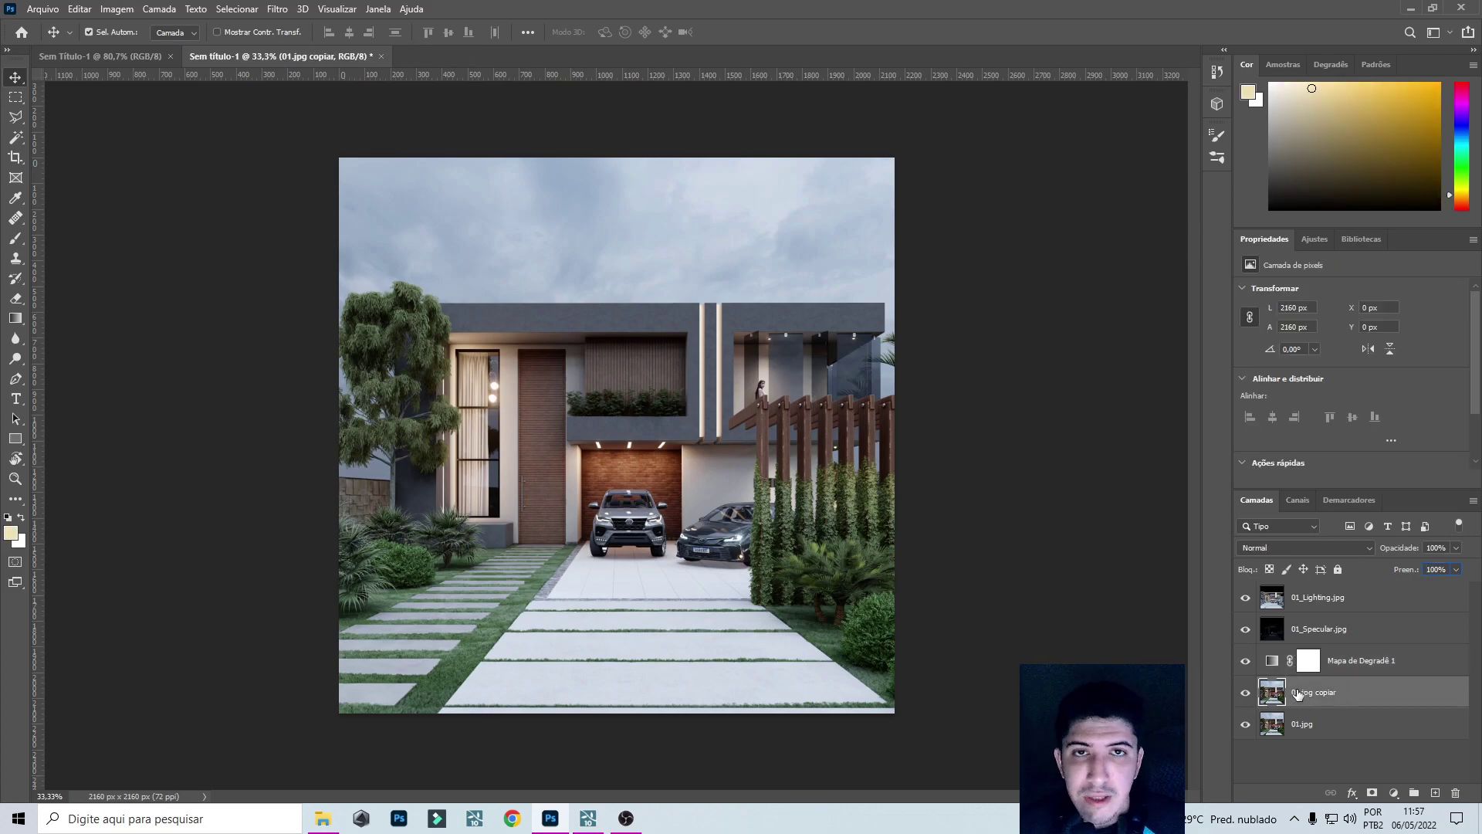
{"action": "left_click", "coordinate": [1331, 605], "text": "shift"}
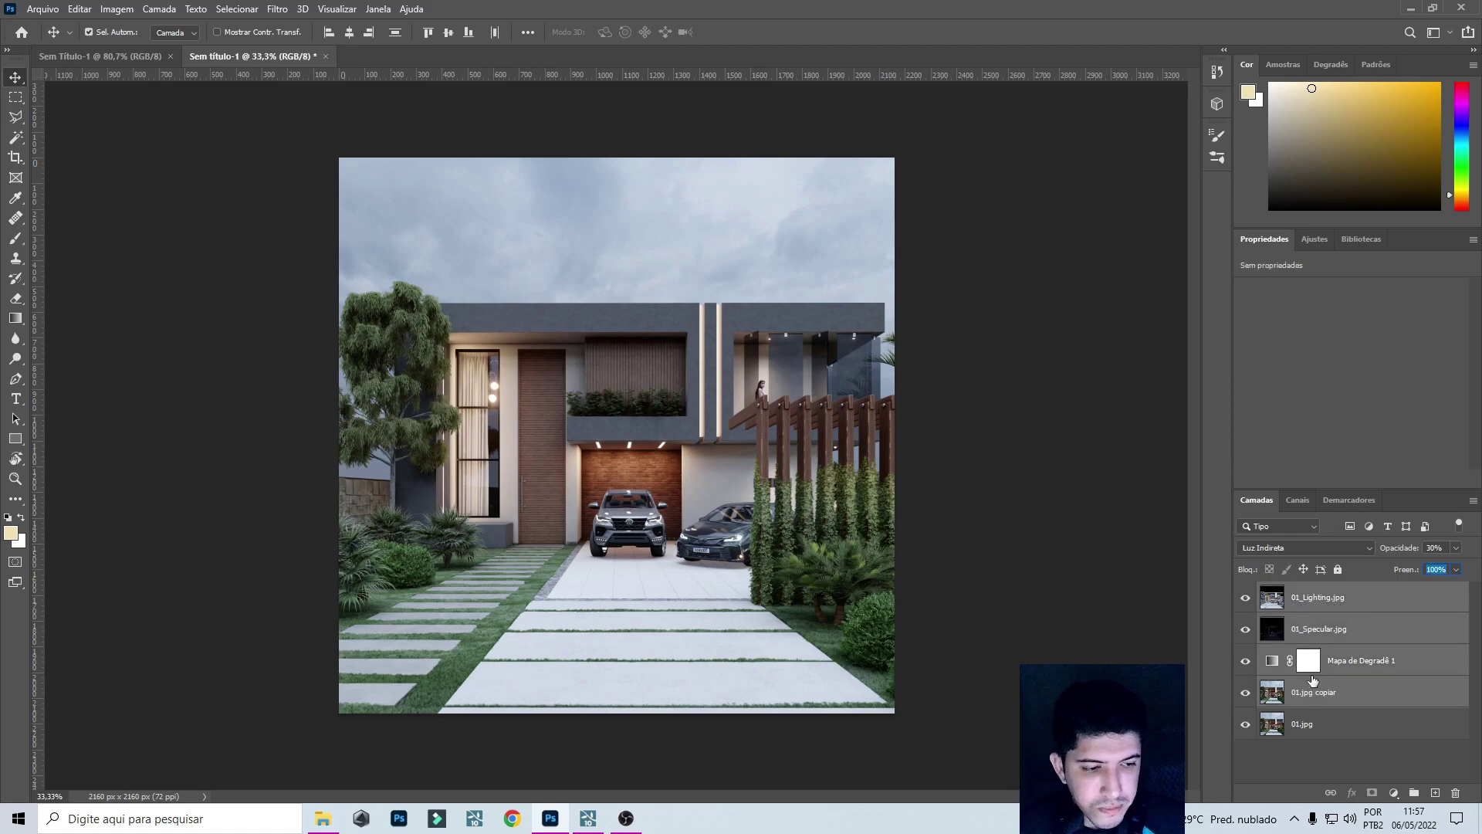
{"action": "right_click", "coordinate": [1336, 600]}
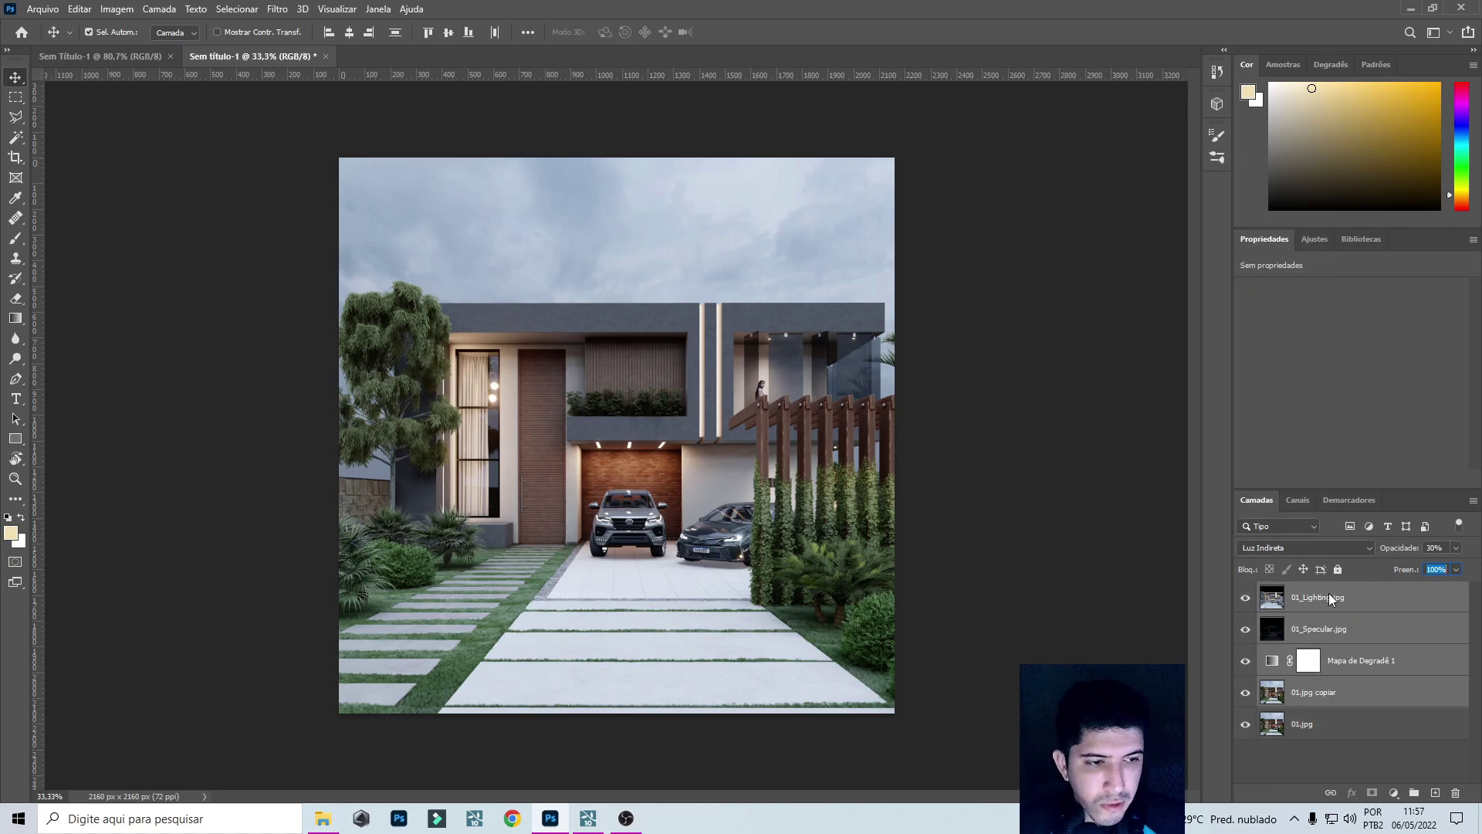
{"action": "right_click", "coordinate": [1358, 589]}
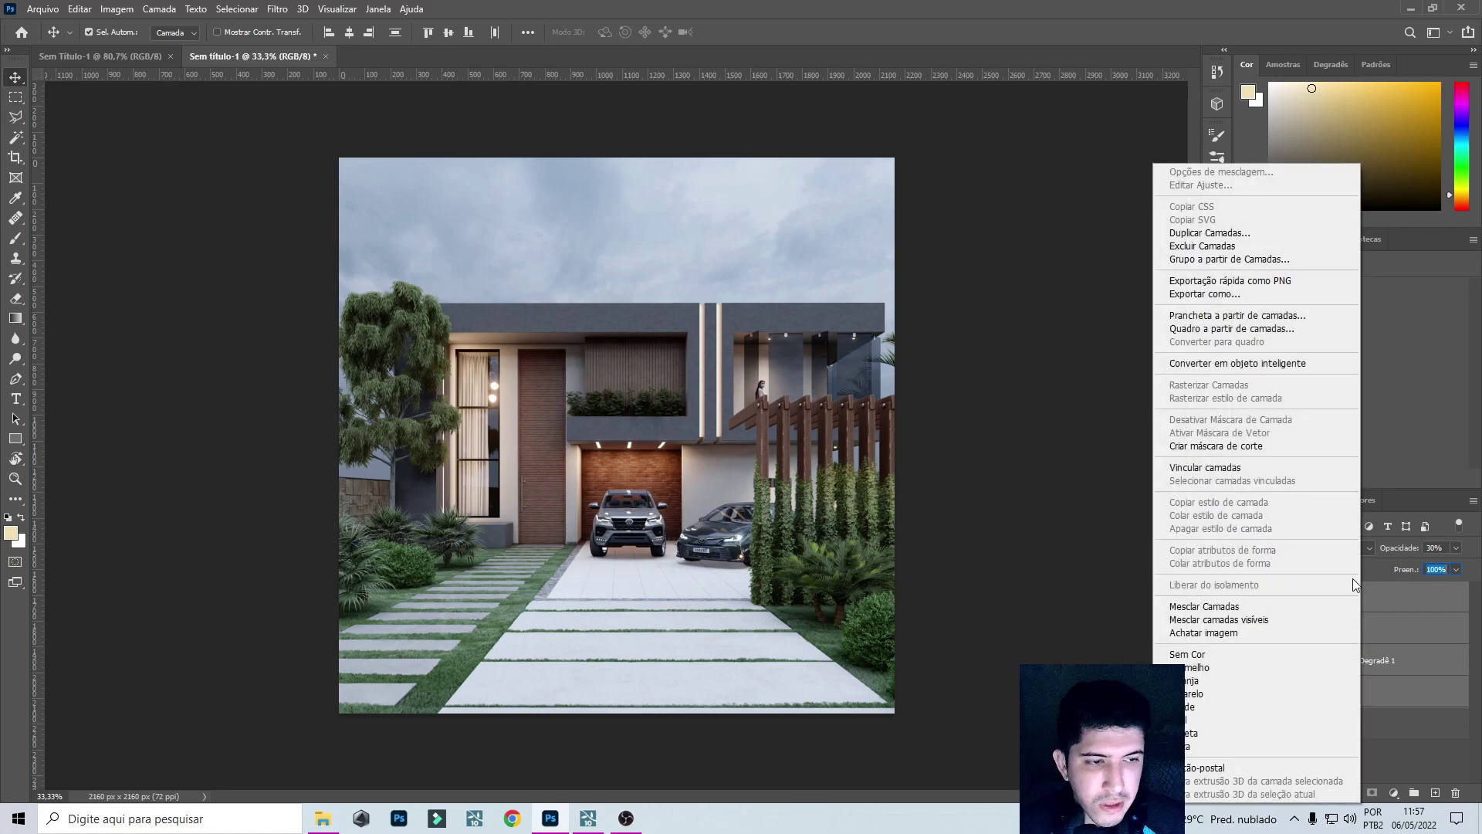
{"action": "left_click", "coordinate": [1236, 363]}
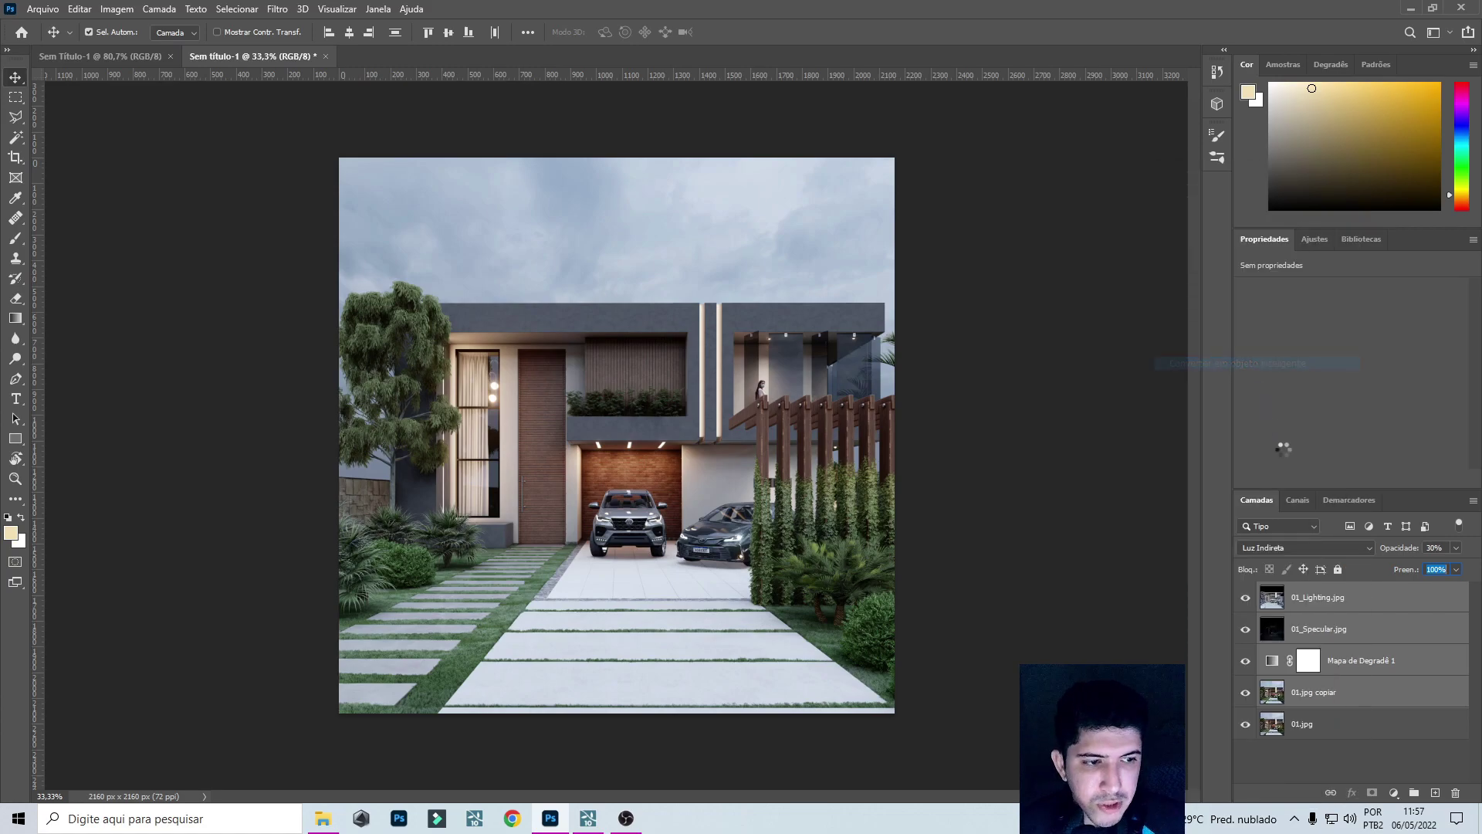
Compare the image with and without the smart object to examine the blended result against the base render.
{"action": "left_click", "coordinate": [1246, 599]}
{"action": "left_click", "coordinate": [1246, 599]}
{"action": "left_click", "coordinate": [1246, 599]}
{"action": "left_click", "coordinate": [1246, 598]}
{"action": "left_click", "coordinate": [1246, 599]}
{"action": "left_click", "coordinate": [1246, 598]}
{"action": "left_click", "coordinate": [1246, 599]}
{"action": "left_click", "coordinate": [1246, 599]}
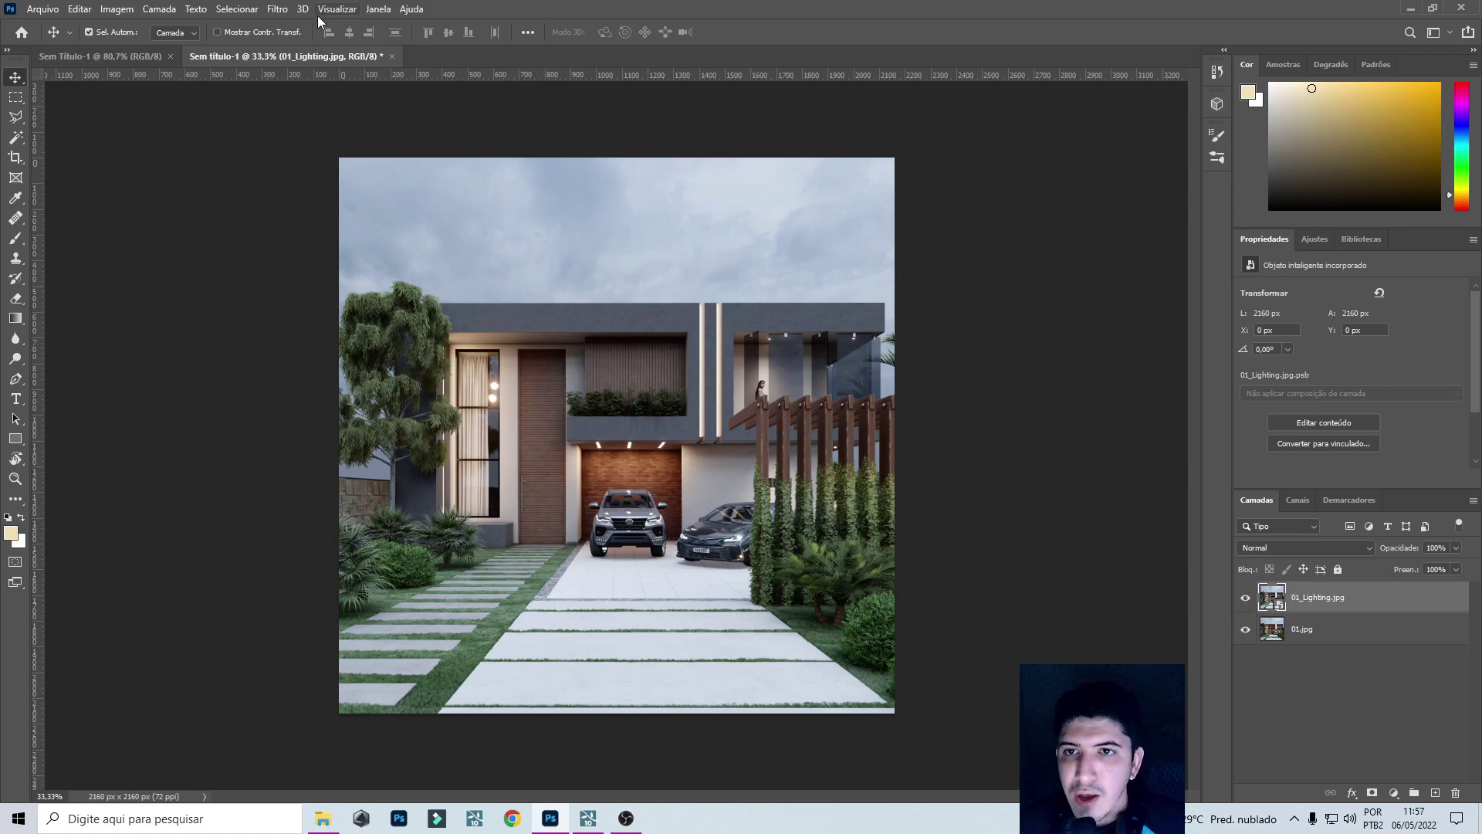
Apply the Camera Raw filter to the smart object and set Temperatura and Colorir to +6 each.
{"action": "left_click", "coordinate": [277, 8]}
{"action": "left_click", "coordinate": [345, 129]}
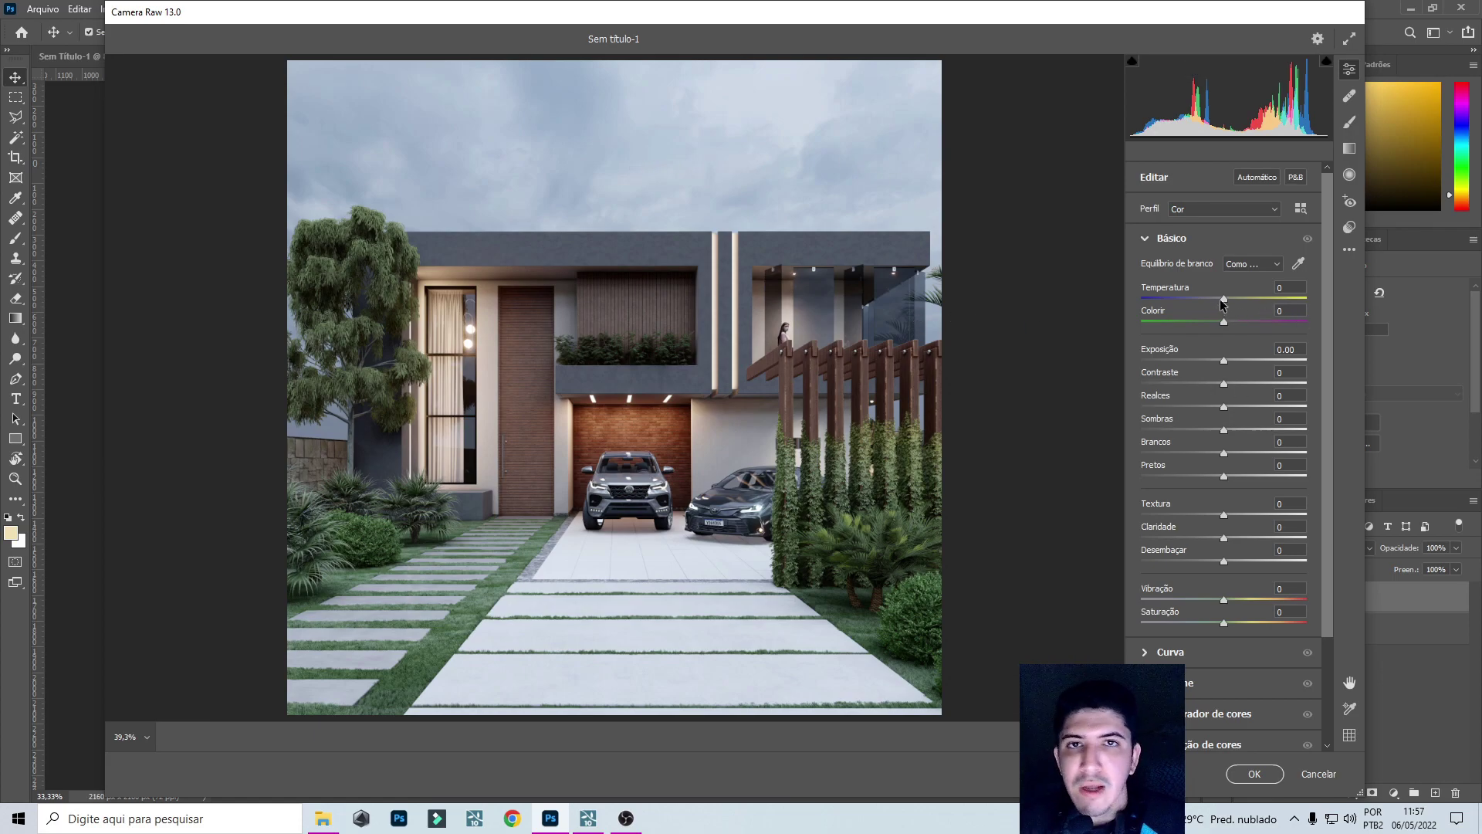
{"action": "left_click_drag", "start_coordinate": [1228, 301], "coordinate": [1231, 302]}
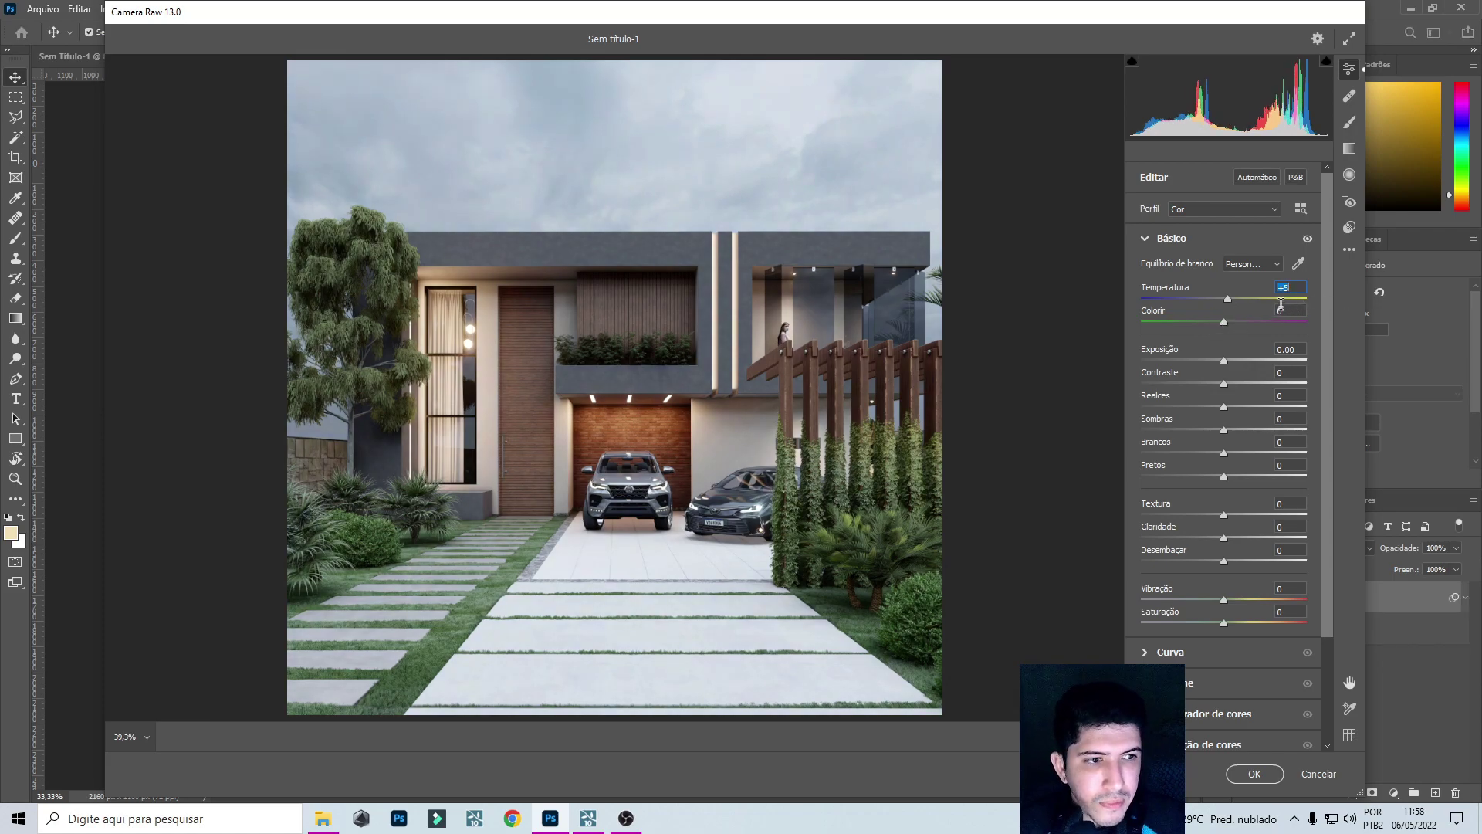
{"action": "type", "text": "6"}
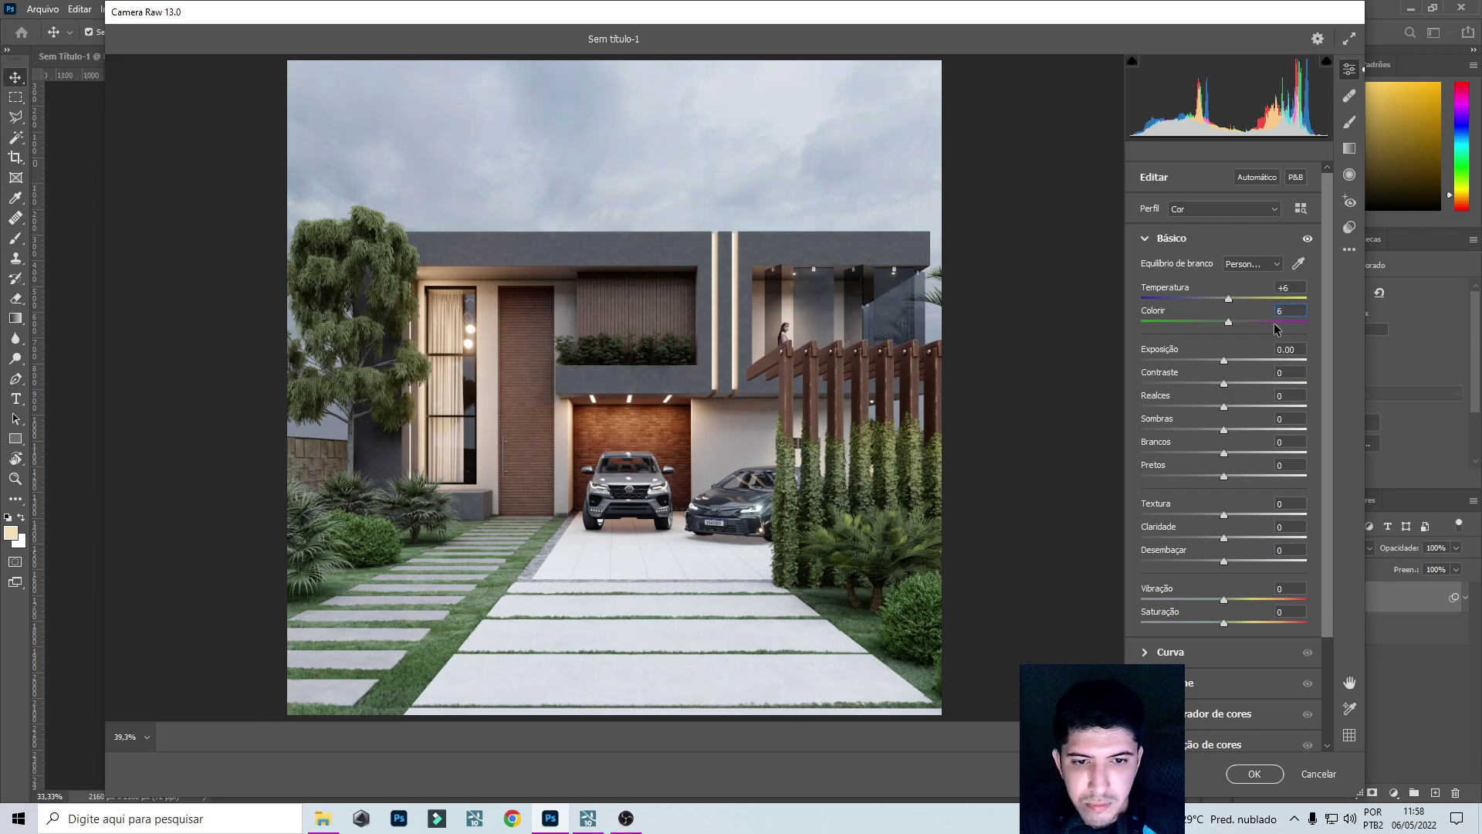
{"action": "type", "text": "6"}
Set Exposição to +0.15, Contraste to +25, Realces to -25, Sombras to +25, Brancos to -25 and Pretos to +27.
{"action": "left_click_drag", "start_coordinate": [1222, 362], "coordinate": [1228, 364]}
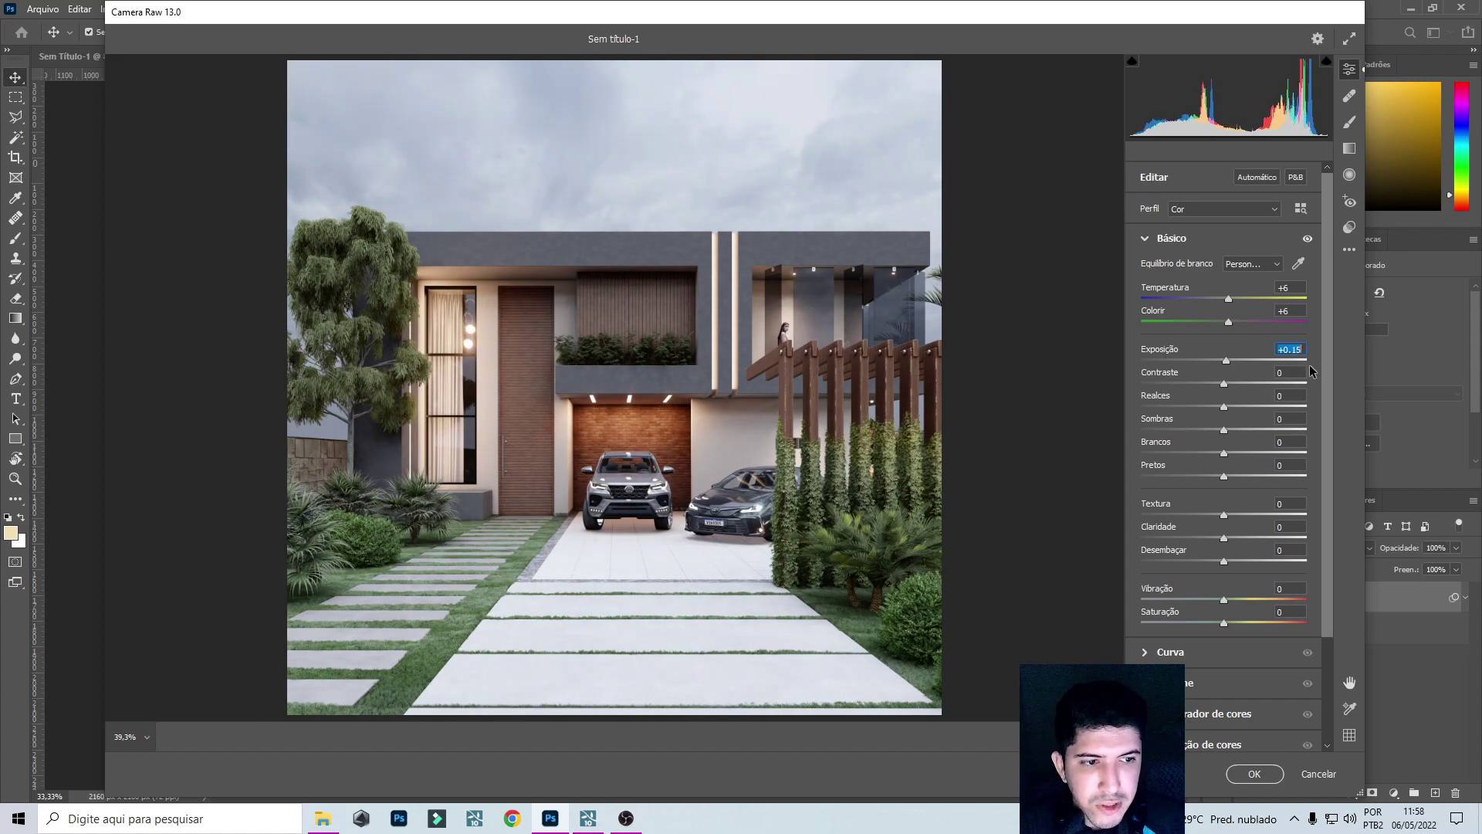
{"action": "left_click_drag", "start_coordinate": [1224, 384], "coordinate": [1248, 477]}
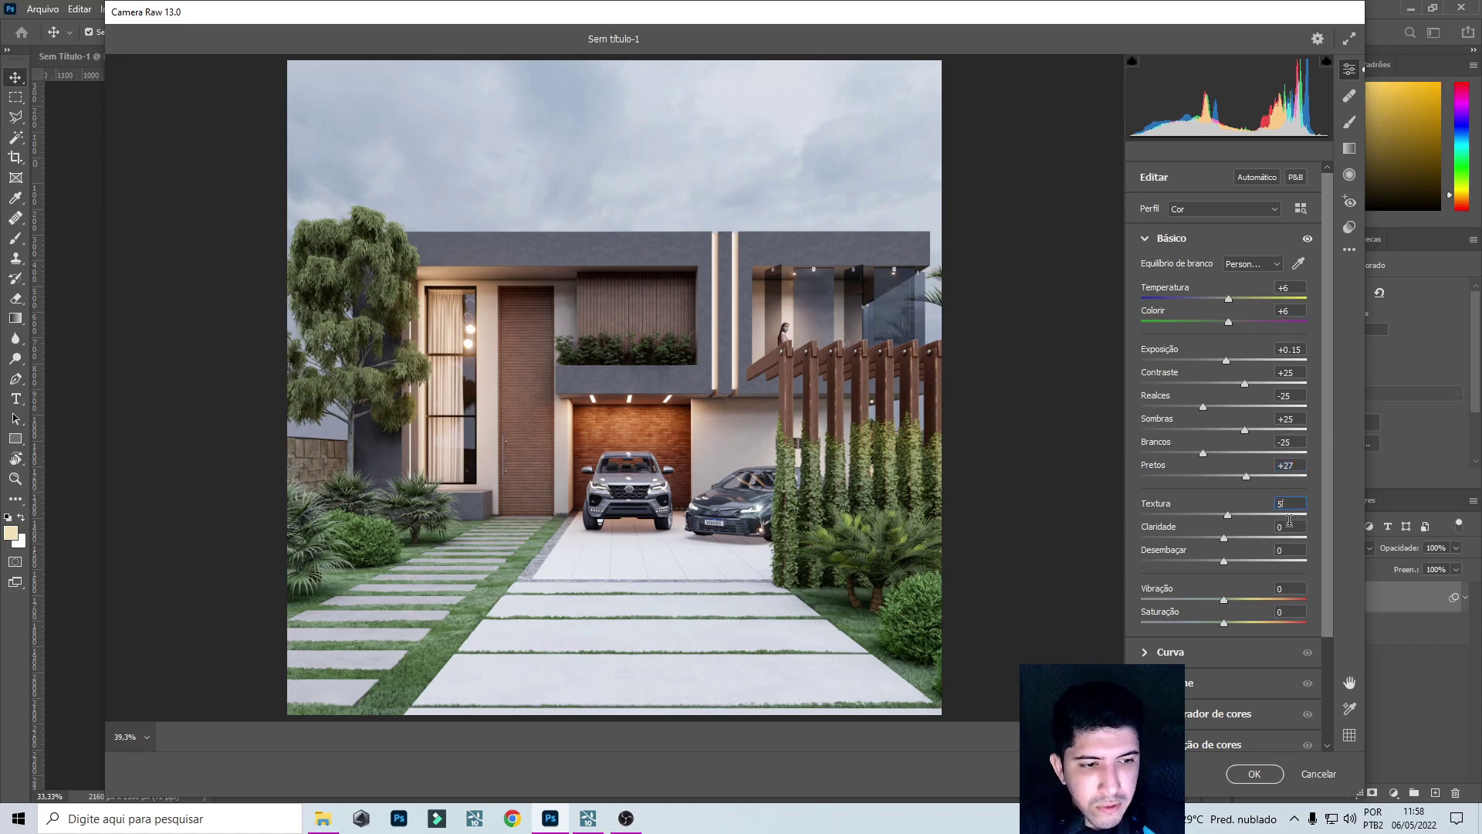
Set Textura, Claridade and Vibração to +5 each and Saturação to -5.
{"action": "type", "text": "5"}
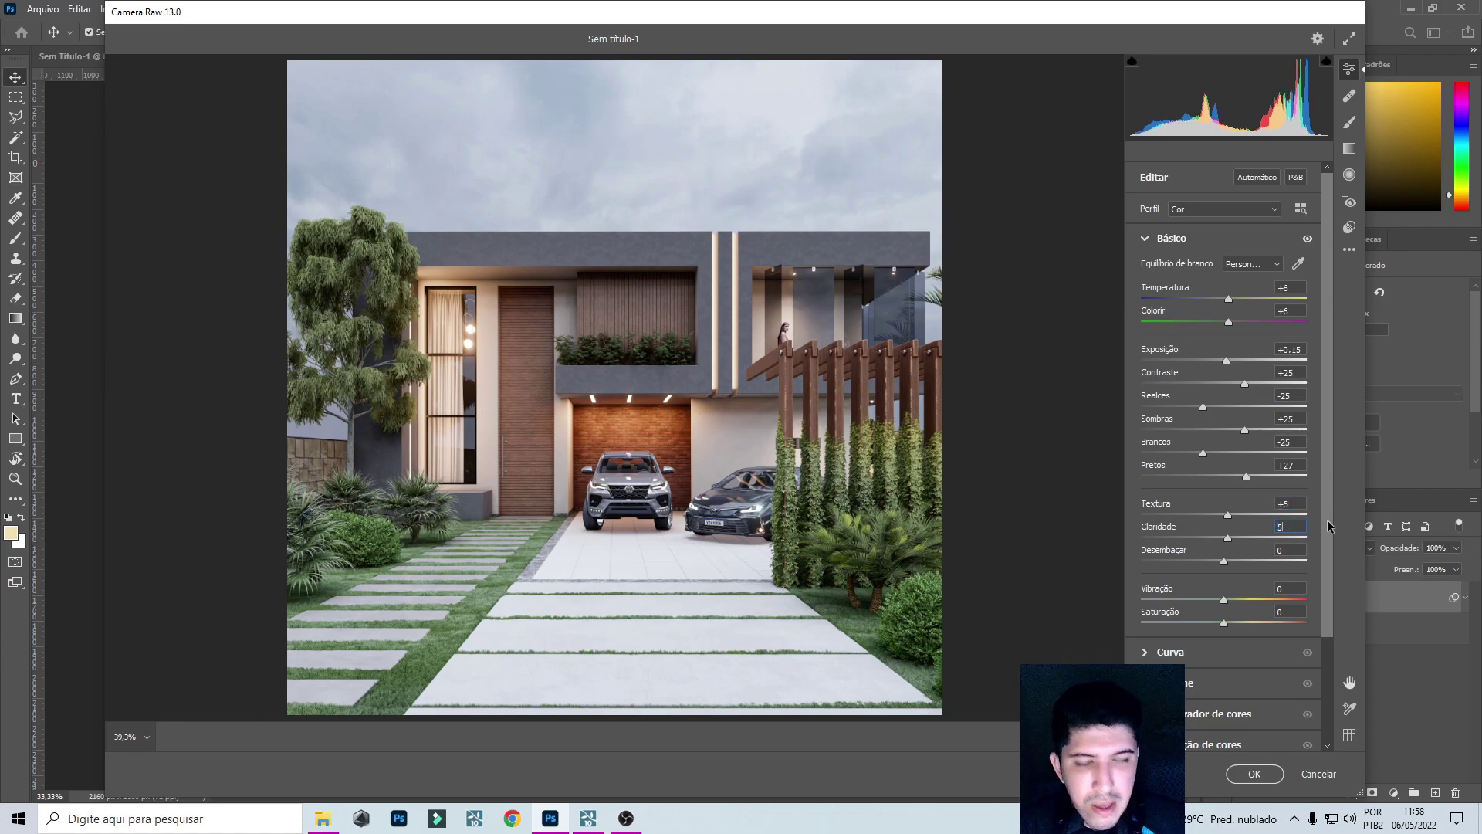
{"action": "scroll", "coordinate": [1327, 567], "scroll_direction": "down", "scroll_amount": 2}
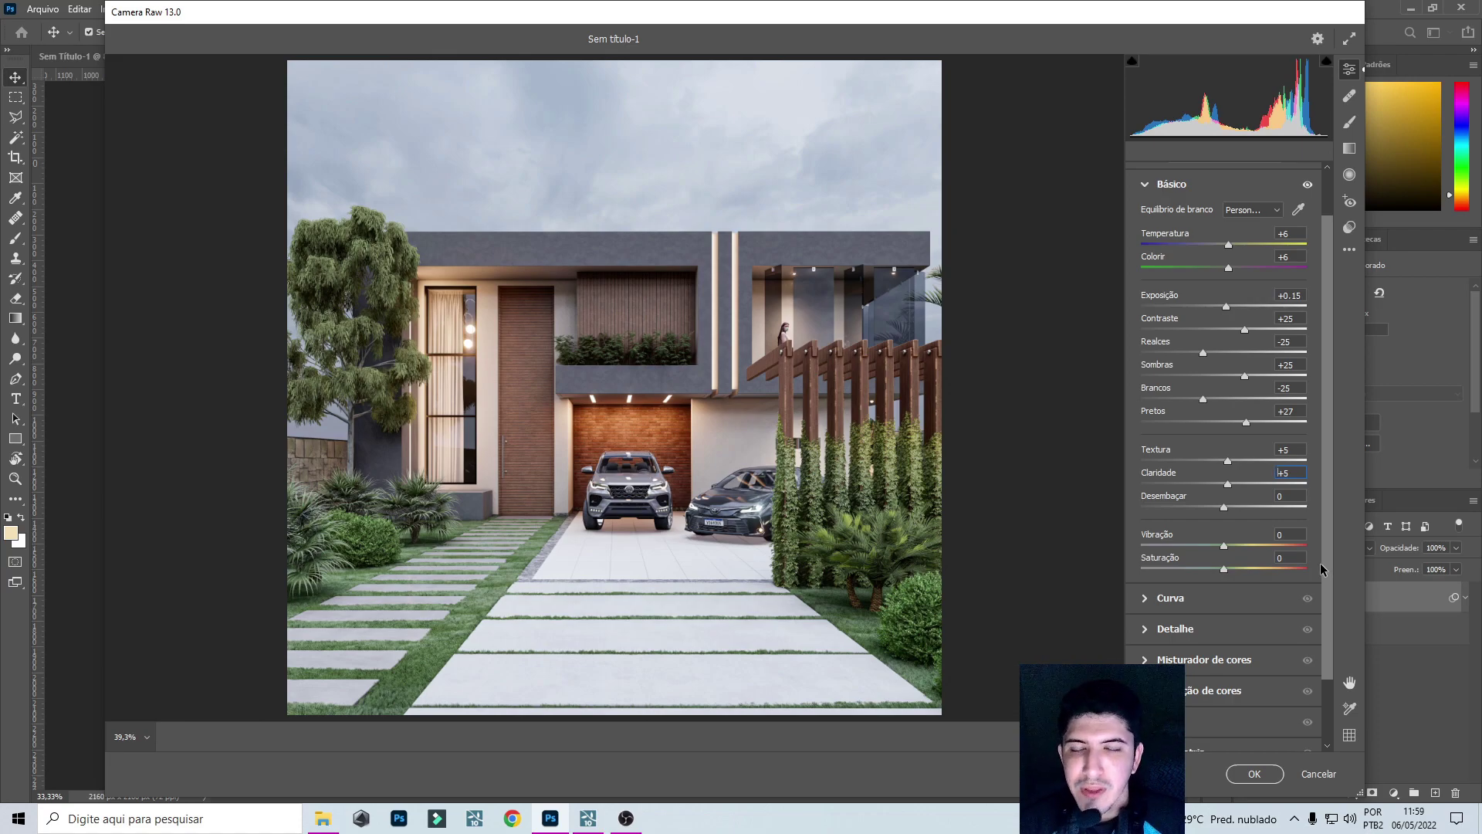
{"action": "scroll", "coordinate": [1338, 430], "scroll_direction": "up", "scroll_amount": 2}
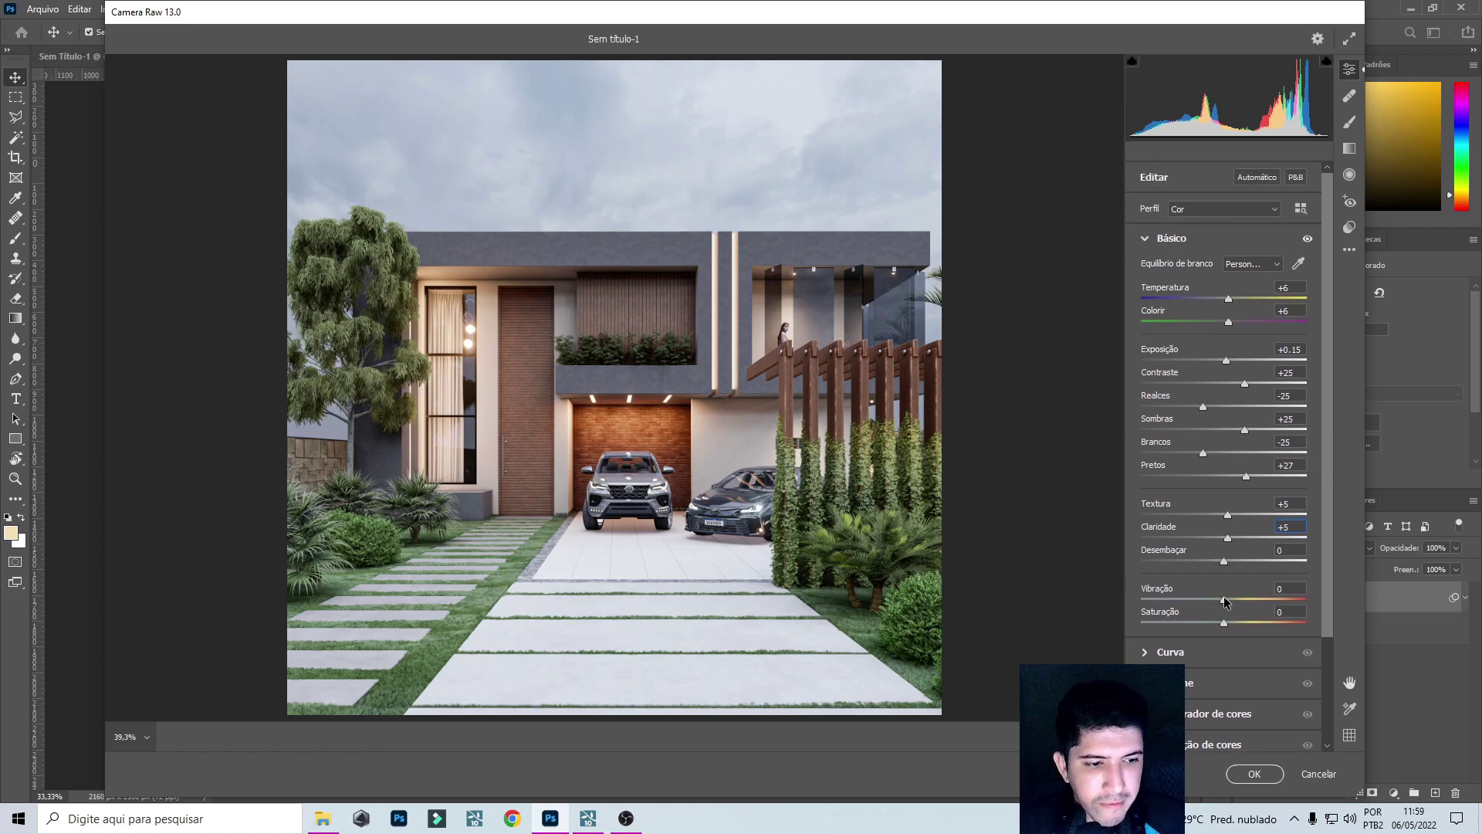
{"action": "left_click_drag", "start_coordinate": [1224, 604], "coordinate": [1228, 606]}
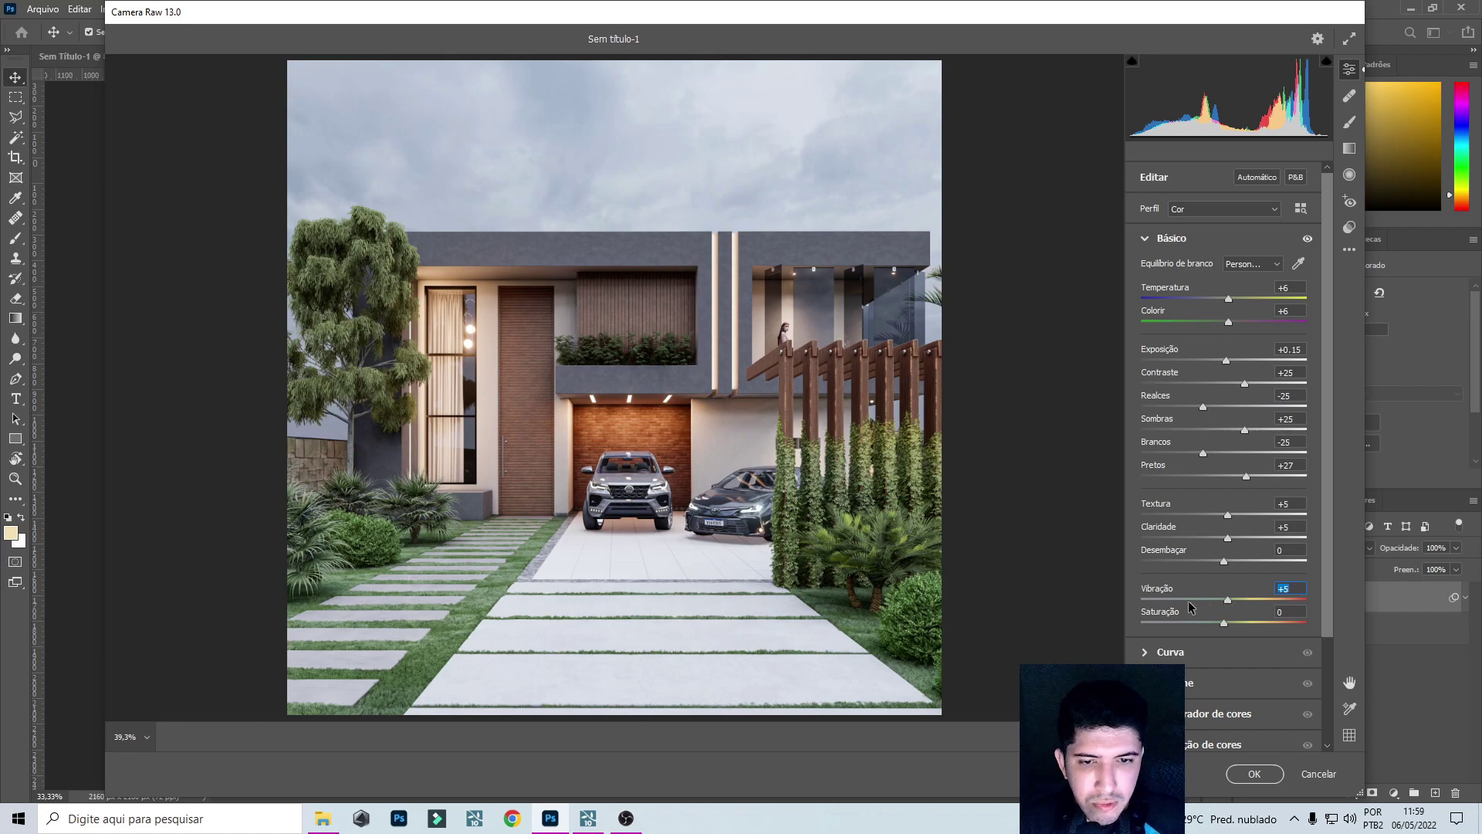
{"action": "left_click_drag", "start_coordinate": [1223, 630], "coordinate": [1222, 630]}
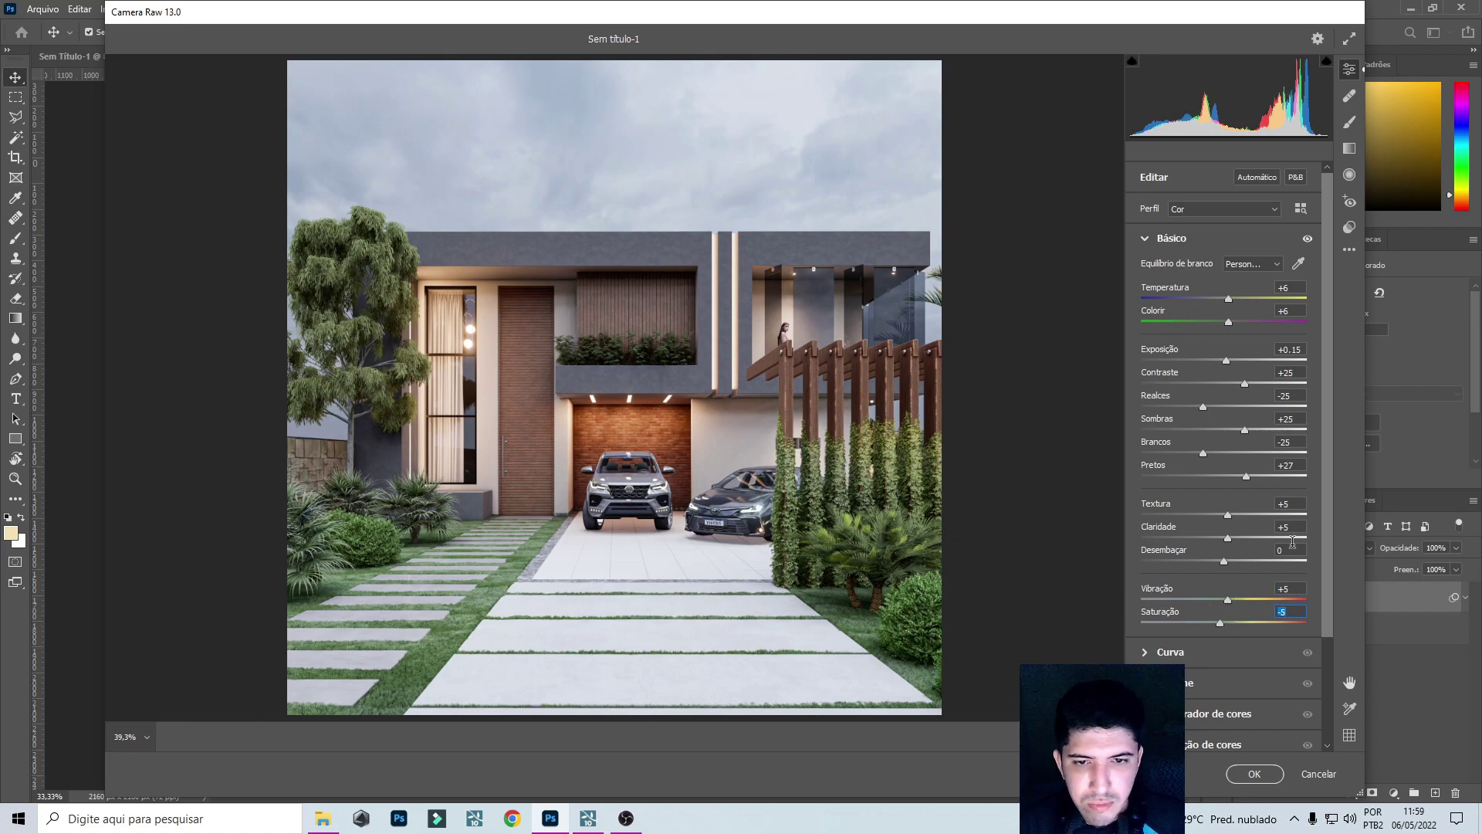
{"action": "scroll", "coordinate": [1327, 549], "scroll_direction": "down", "scroll_amount": 3}
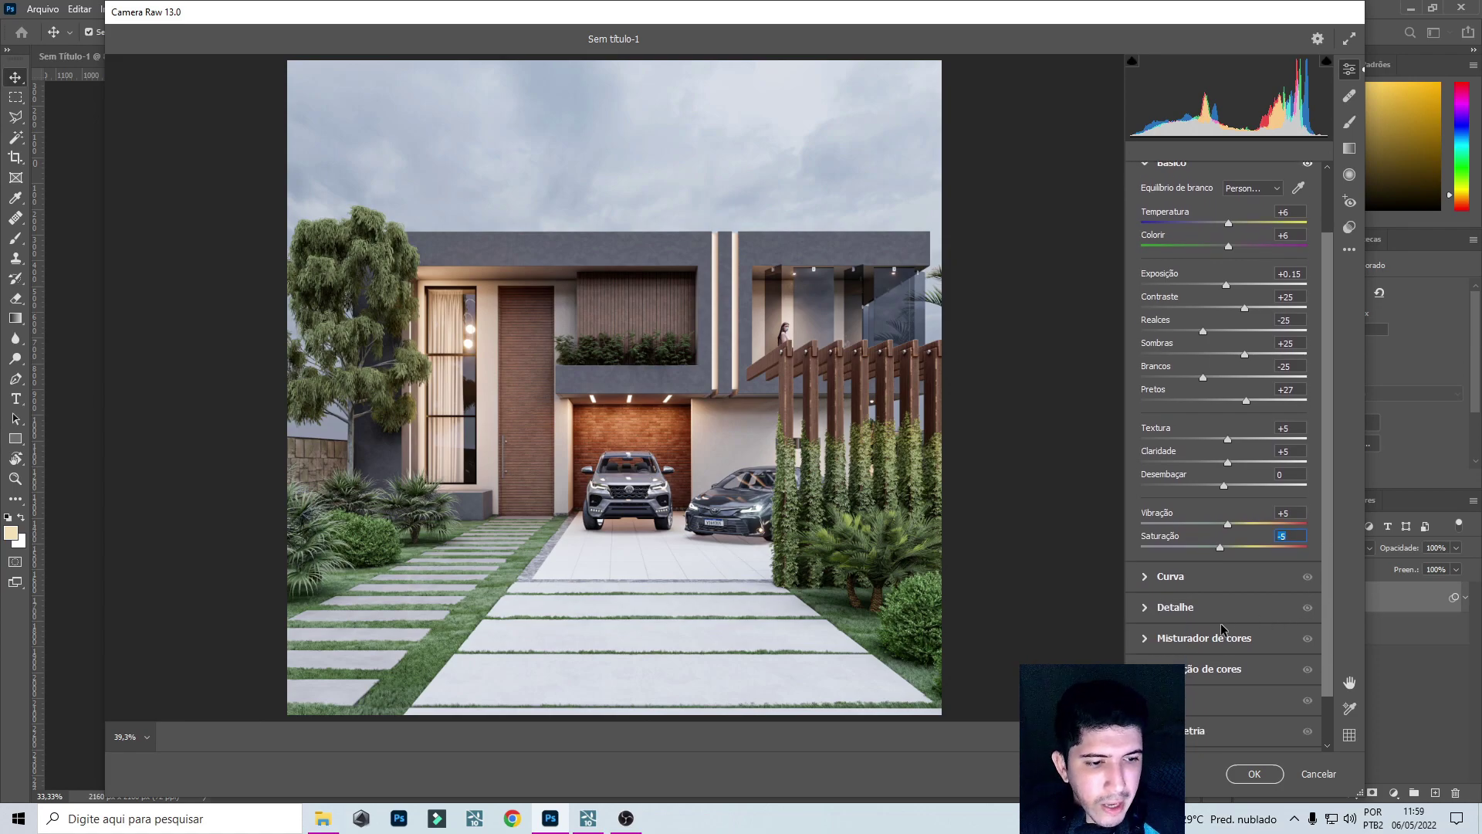
In the HSL color mixer, set the saturation of Laranjas to -5, Amarelos to -10 and Verdes to +21.
{"action": "left_click", "coordinate": [1148, 641]}
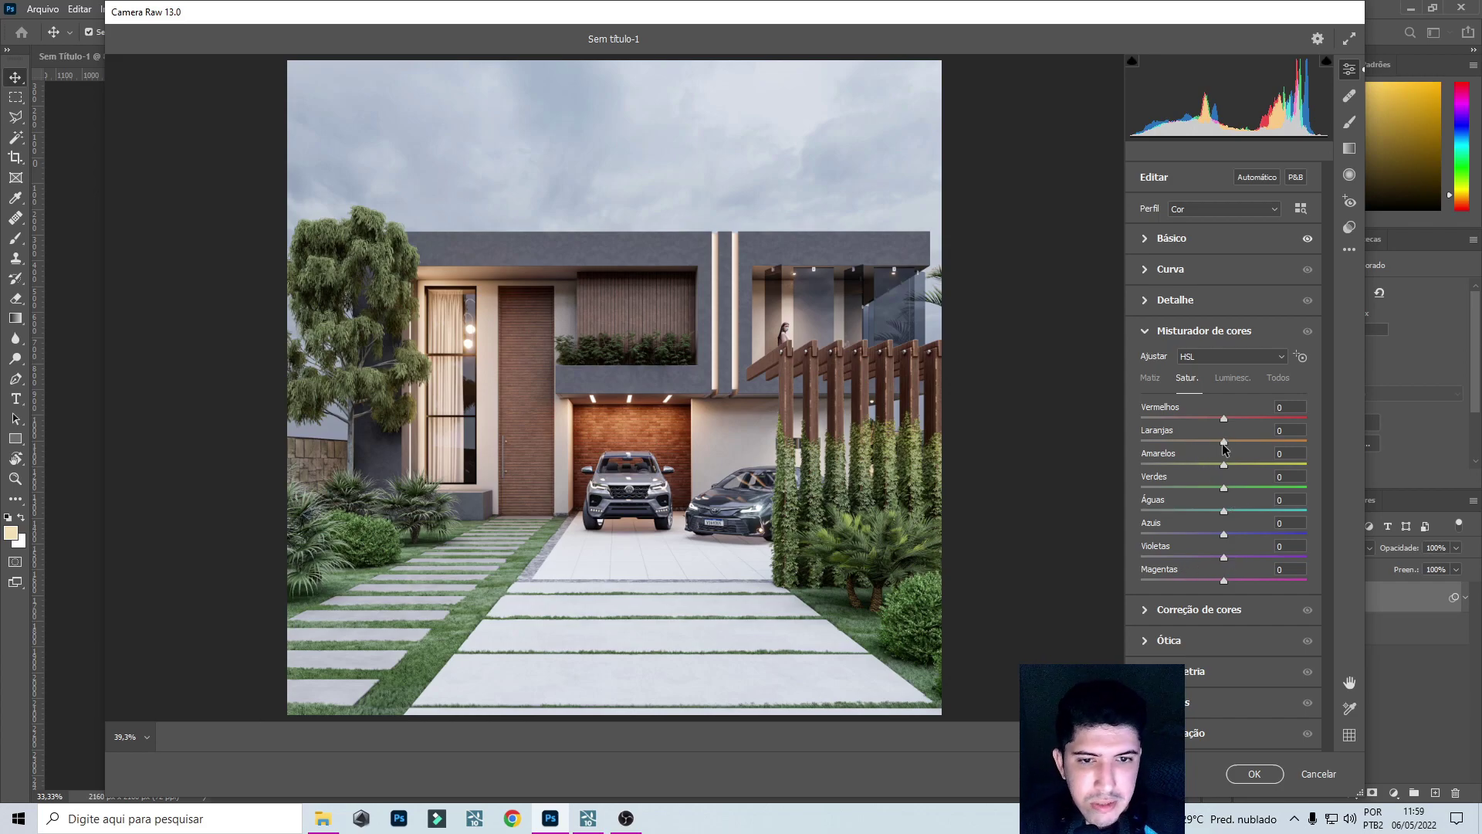
{"action": "left_click_drag", "start_coordinate": [1225, 441], "coordinate": [1221, 441]}
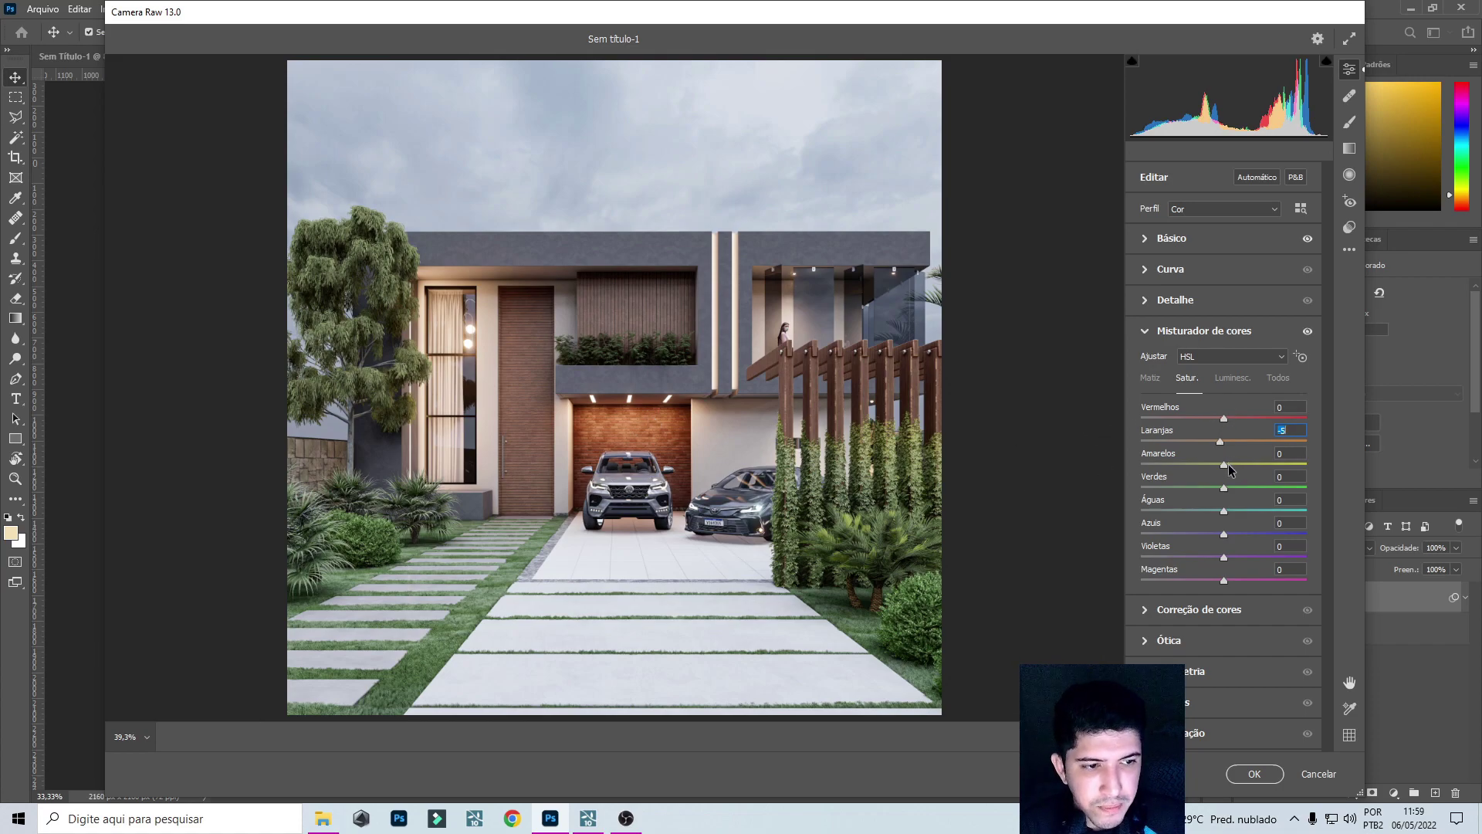
{"action": "left_click_drag", "start_coordinate": [1227, 465], "coordinate": [1220, 466]}
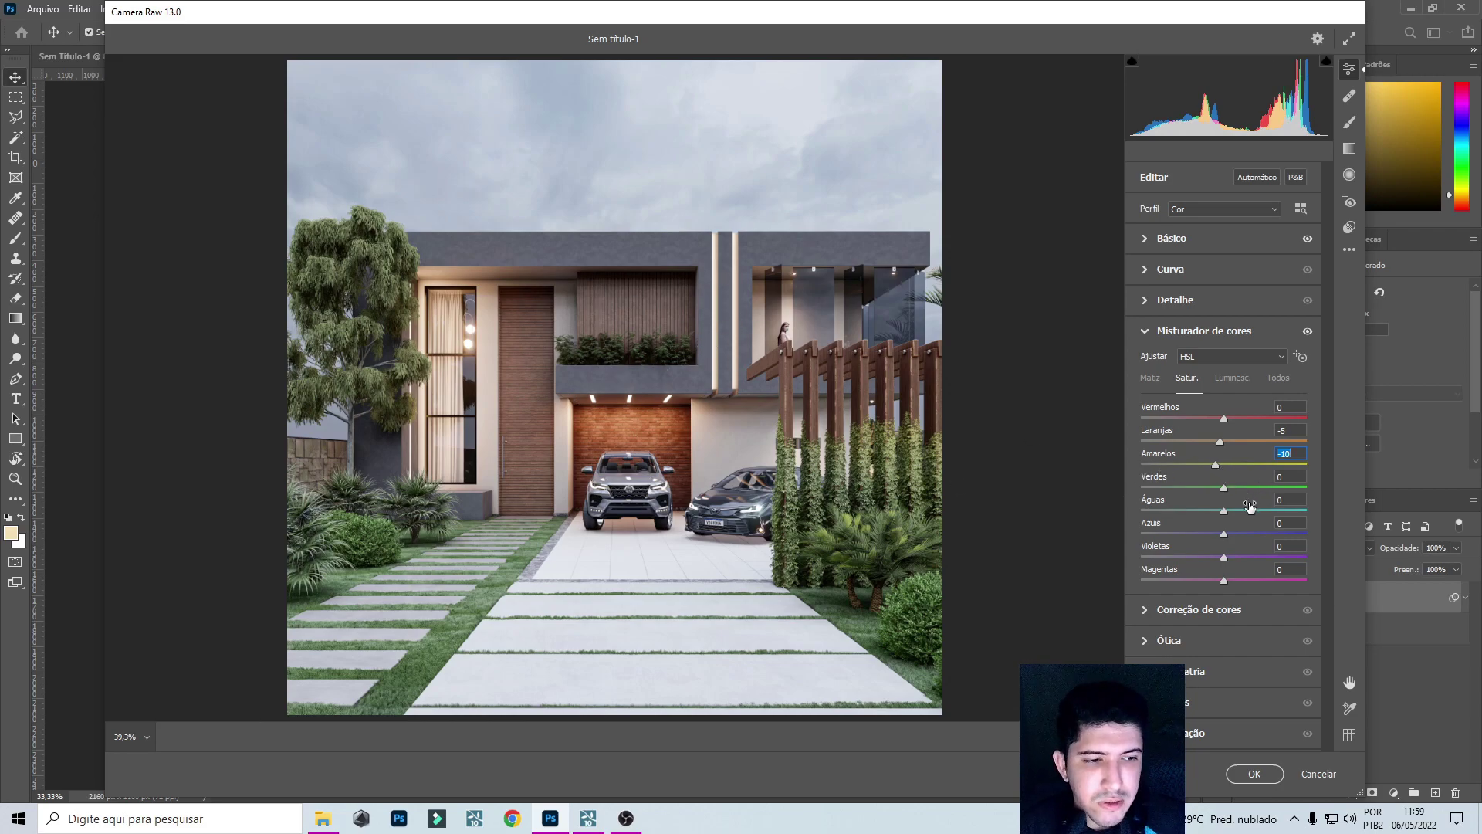
{"action": "mouse_move", "coordinate": [1226, 489]}
{"action": "left_mouse_down"}
{"action": "mouse_move", "coordinate": [1253, 489]}
{"action": "mouse_move", "coordinate": [1188, 498]}
{"action": "mouse_move", "coordinate": [1252, 498]}
{"action": "left_mouse_up"}
{"action": "left_click_drag", "start_coordinate": [1224, 506], "coordinate": [1246, 523]}
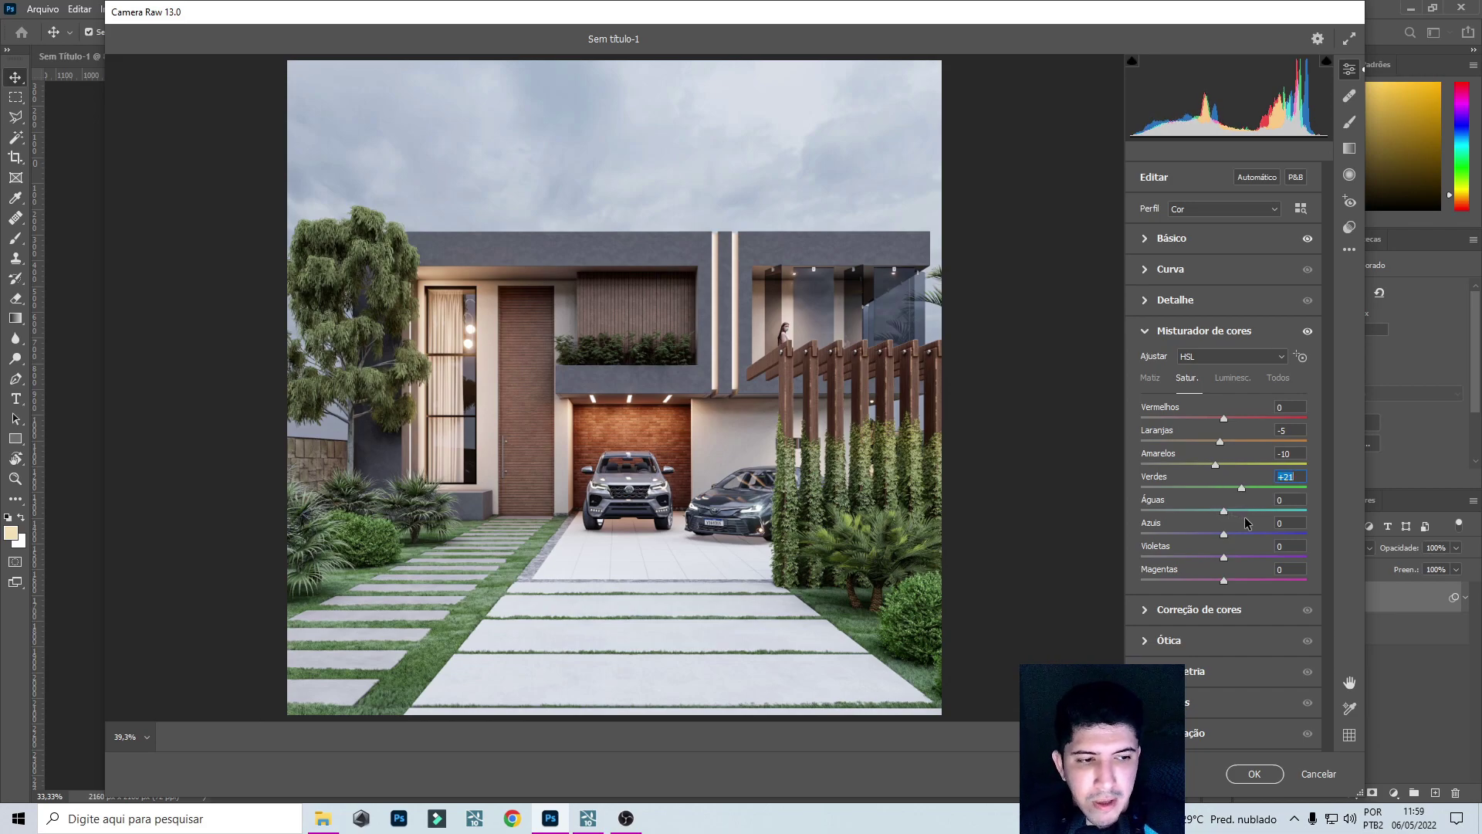
Rebalance the greens by setting the Verdes saturation to -13 and the Verdes luminance to +50.
{"action": "left_click", "coordinate": [1236, 378]}
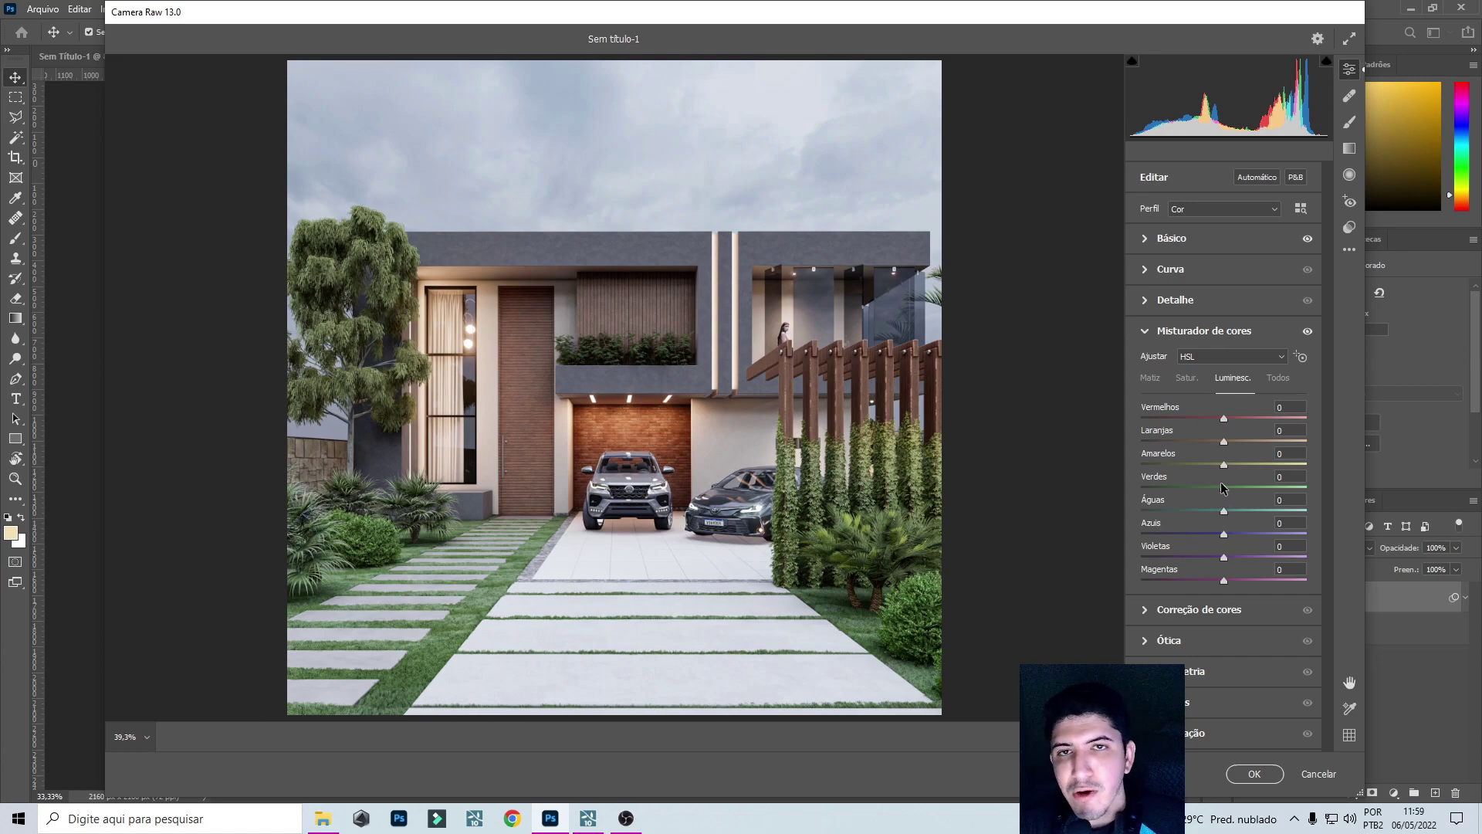
{"action": "left_click_drag", "start_coordinate": [1224, 489], "coordinate": [1352, 516]}
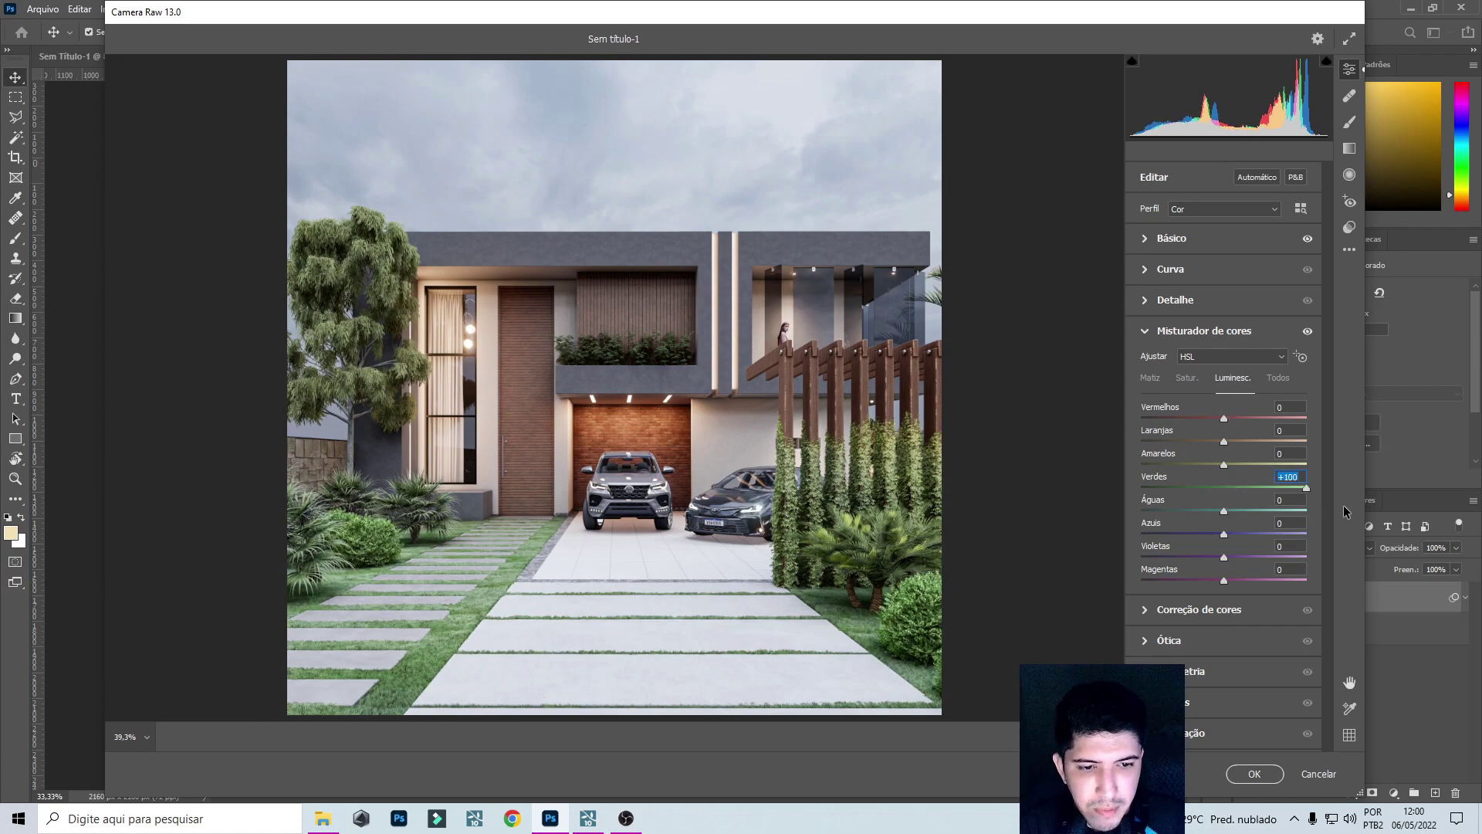
{"action": "left_click", "coordinate": [1187, 377]}
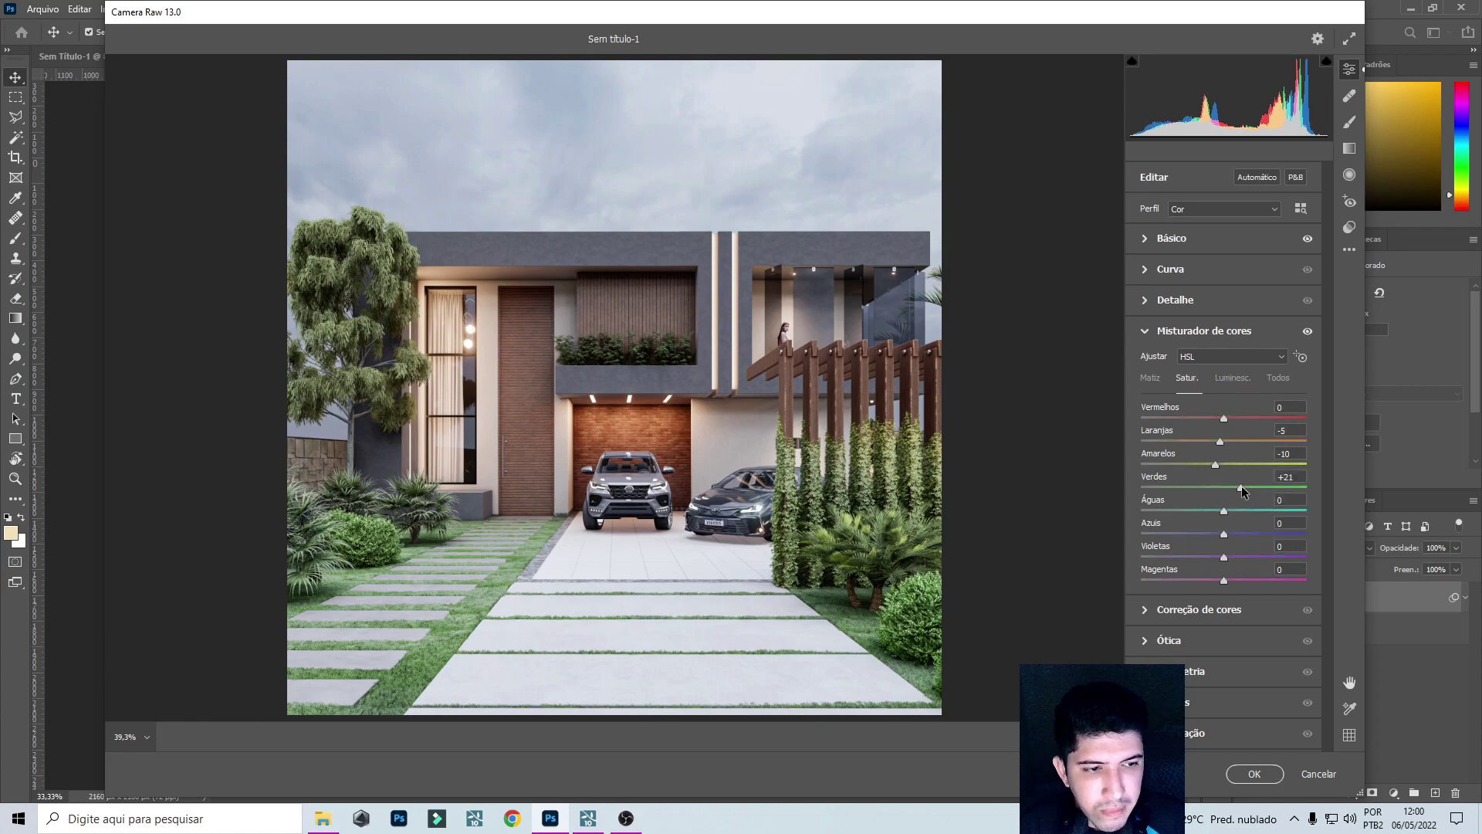
{"action": "left_click_drag", "start_coordinate": [1241, 485], "coordinate": [1215, 506]}
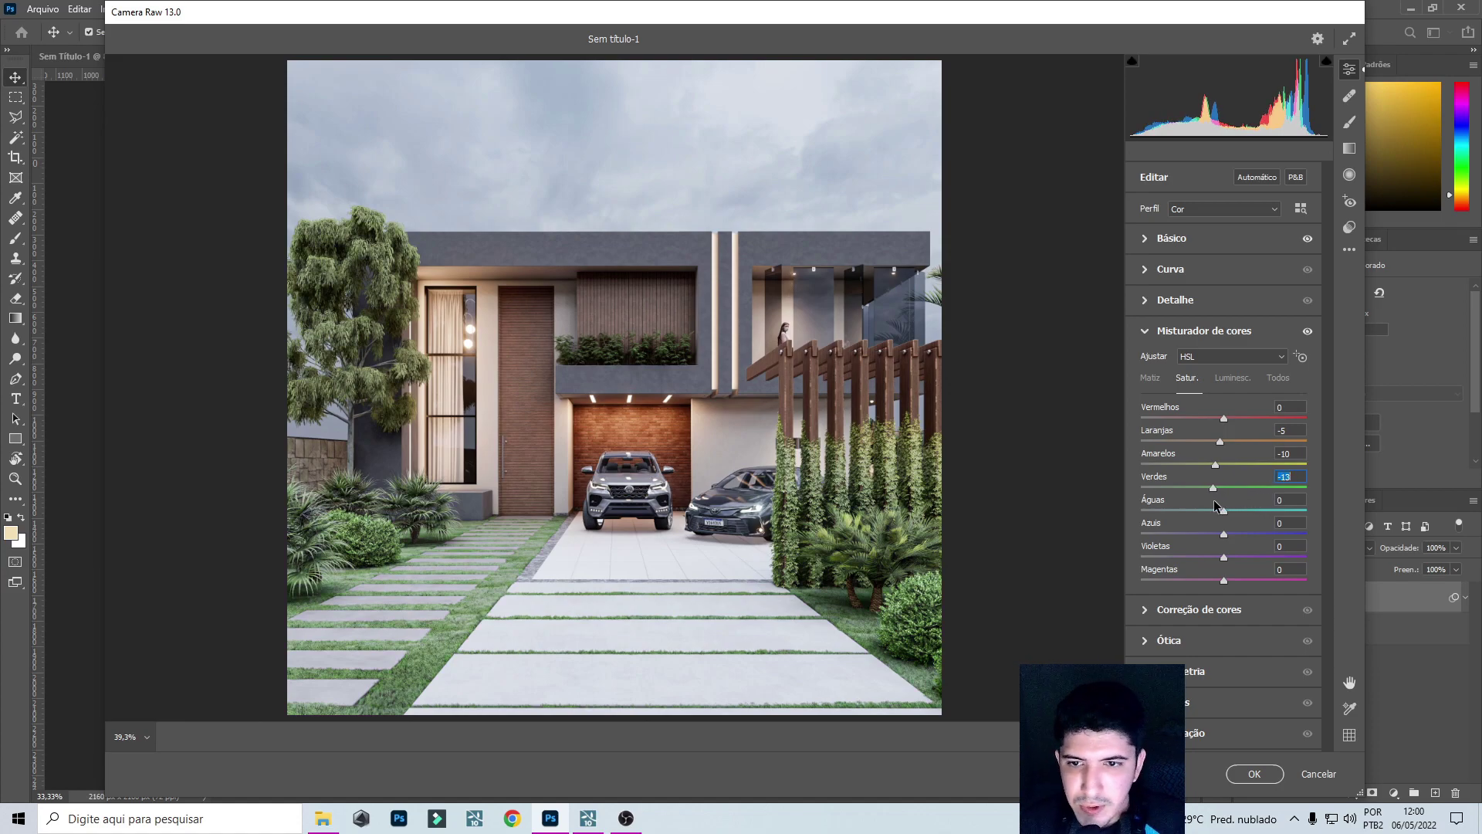
{"action": "left_click", "coordinate": [1233, 379]}
{"action": "left_click_drag", "start_coordinate": [1305, 485], "coordinate": [1268, 488]}
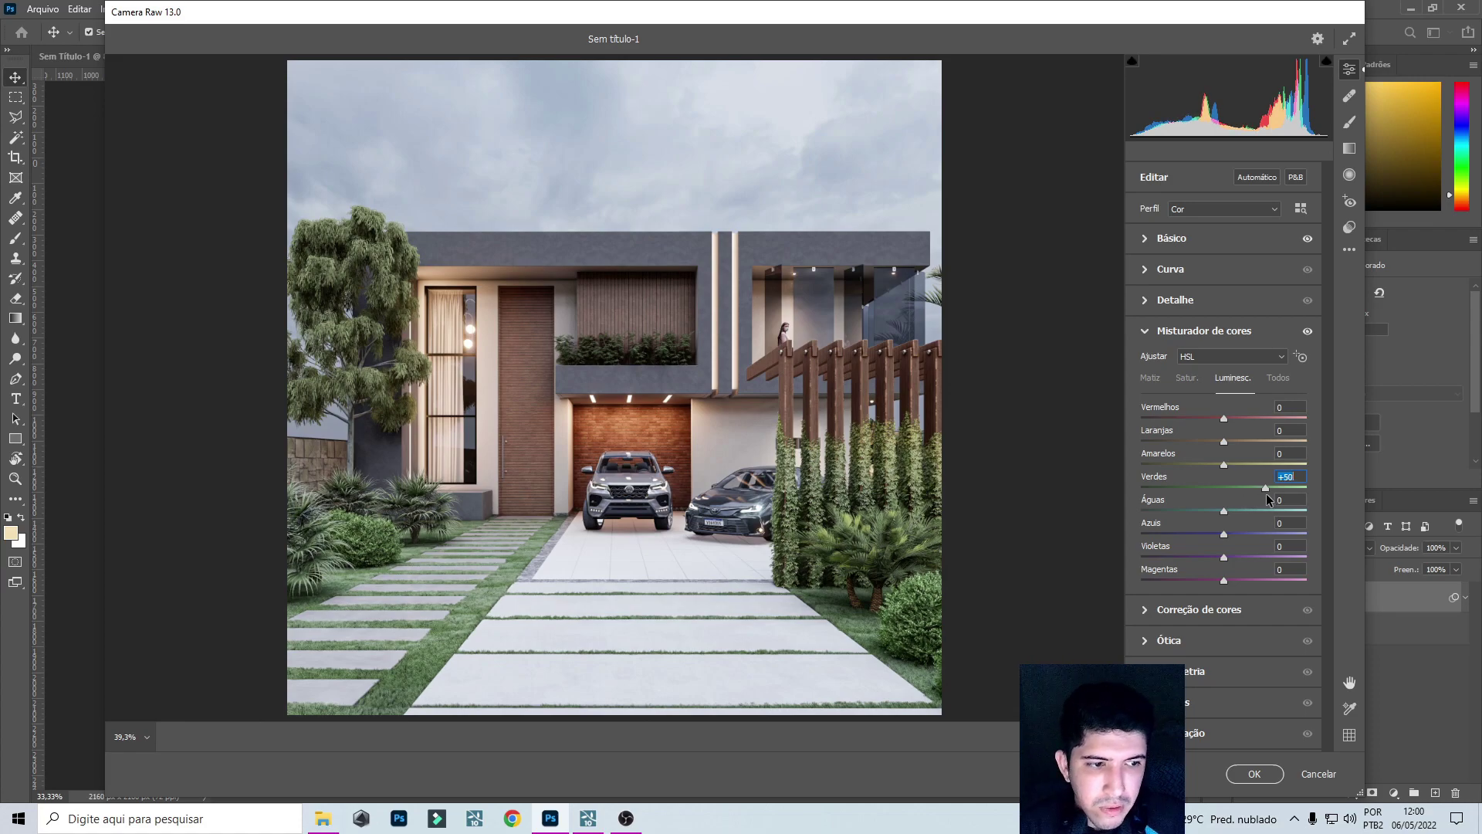
Set the saturation of Azuis to -6 and Violetas to -2, and the luminance of Laranjas to +16, Amarelos to +10 and Azuis to +11.
{"action": "left_click", "coordinate": [1186, 378]}
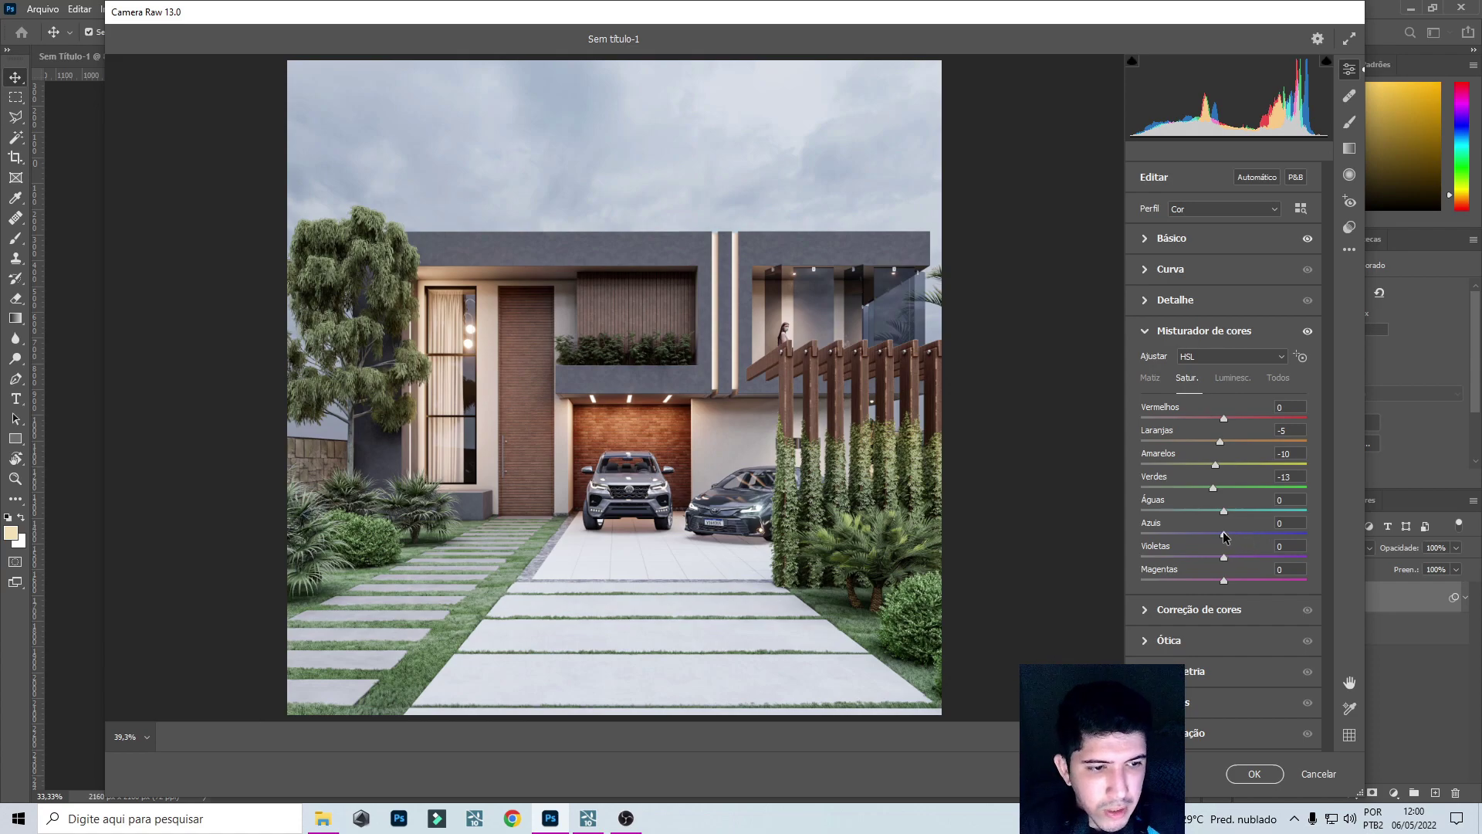
{"action": "mouse_move", "coordinate": [1224, 535]}
{"action": "left_mouse_down"}
{"action": "mouse_move", "coordinate": [1238, 546]}
{"action": "mouse_move", "coordinate": [1224, 550]}
{"action": "mouse_move", "coordinate": [1243, 542]}
{"action": "mouse_move", "coordinate": [1197, 542]}
{"action": "mouse_move", "coordinate": [1231, 545]}
{"action": "mouse_move", "coordinate": [1221, 536]}
{"action": "left_mouse_up"}
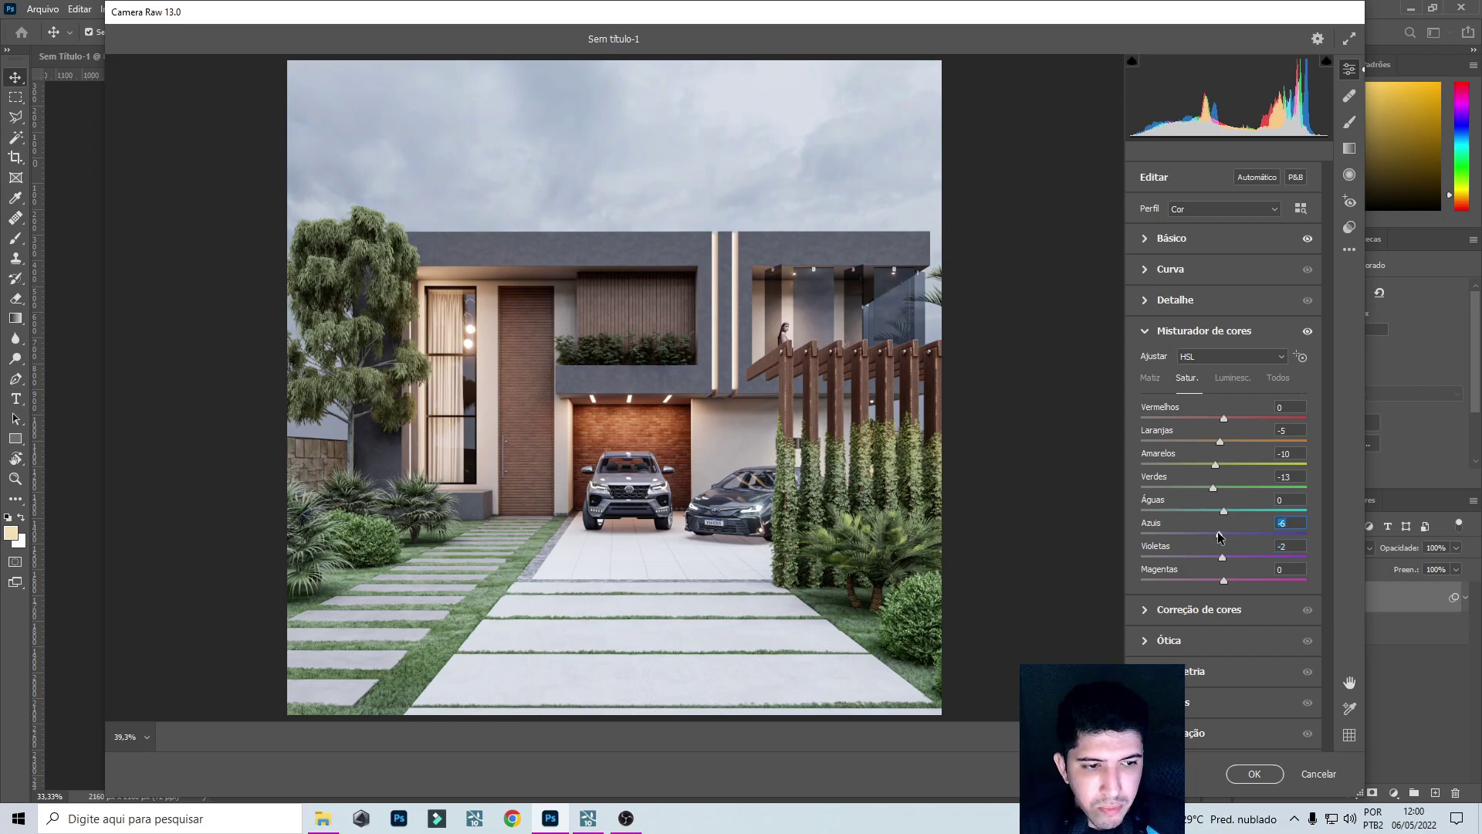
{"action": "left_click", "coordinate": [1229, 381]}
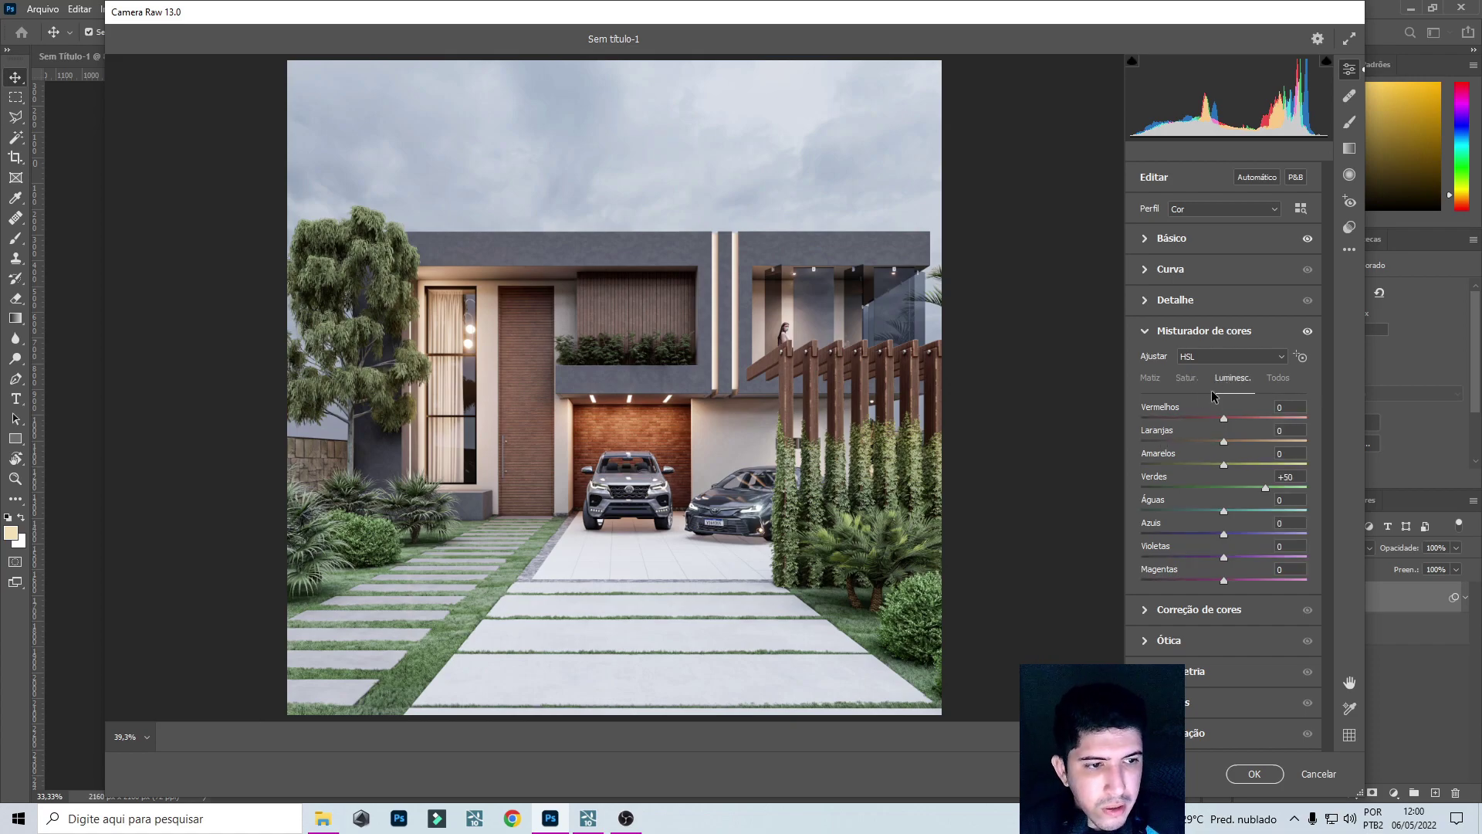
{"action": "left_click", "coordinate": [1225, 442]}
{"action": "left_click_drag", "start_coordinate": [1224, 441], "coordinate": [1238, 470]}
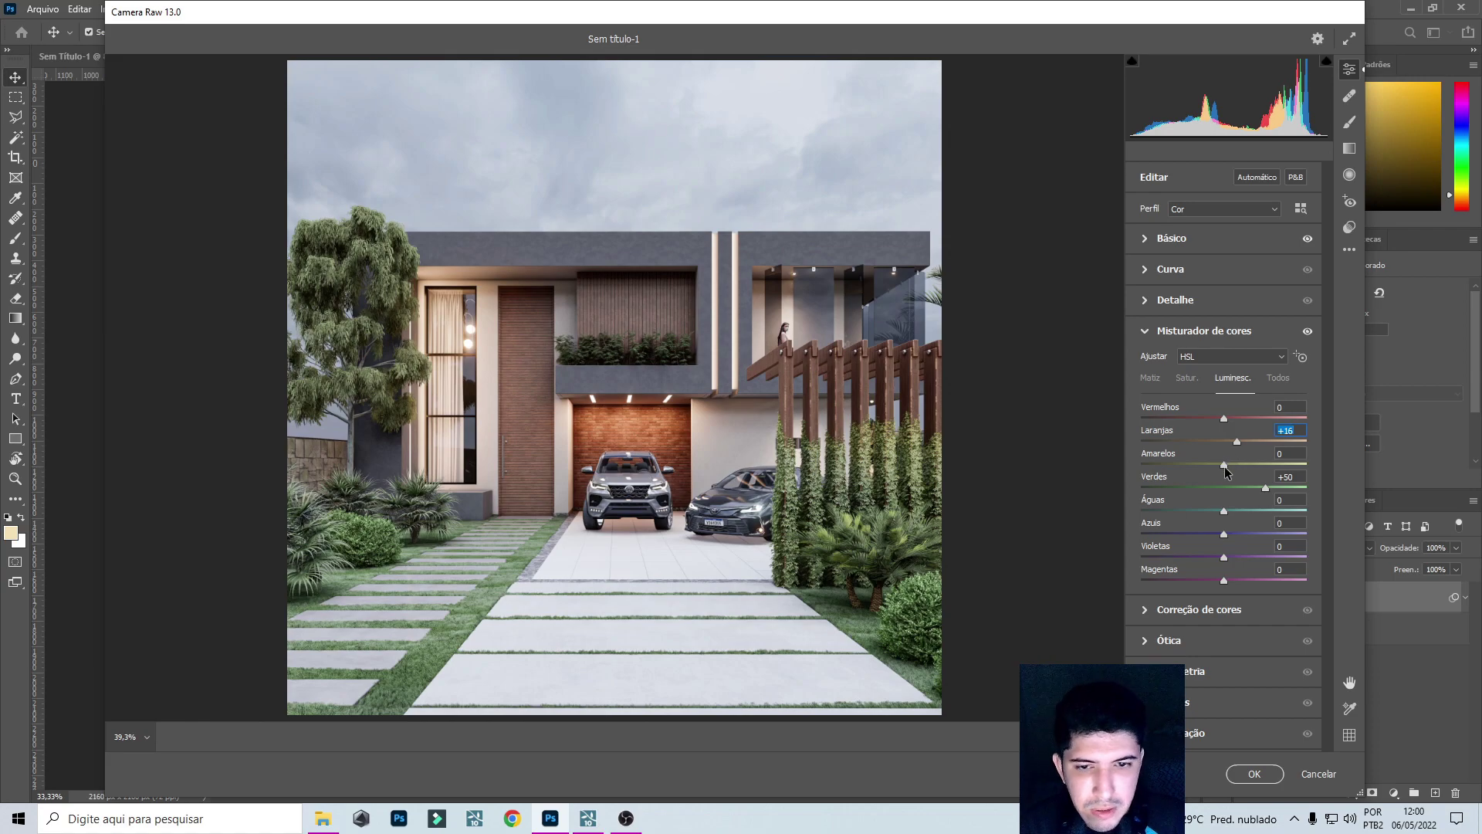
{"action": "mouse_move", "coordinate": [1228, 472]}
{"action": "left_mouse_down"}
{"action": "mouse_move", "coordinate": [1240, 468]}
{"action": "mouse_move", "coordinate": [1202, 478]}
{"action": "mouse_move", "coordinate": [1233, 478]}
{"action": "left_mouse_up"}
{"action": "left_click_drag", "start_coordinate": [1224, 534], "coordinate": [1233, 535]}
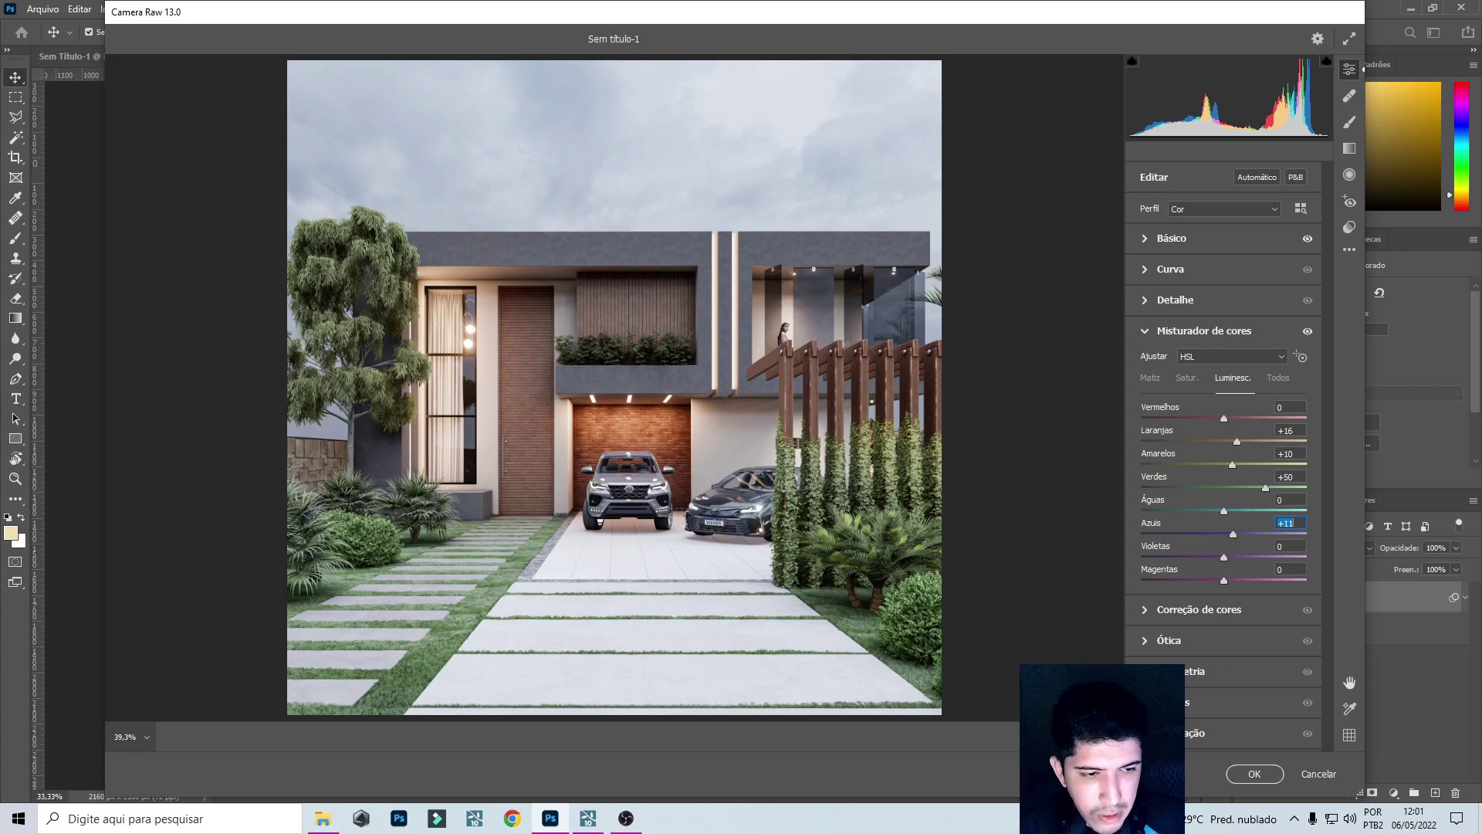
Add a Vinheta effect of -9 and apply the Camera Raw adjustments to the smart object.
{"action": "left_click", "coordinate": [1158, 702]}
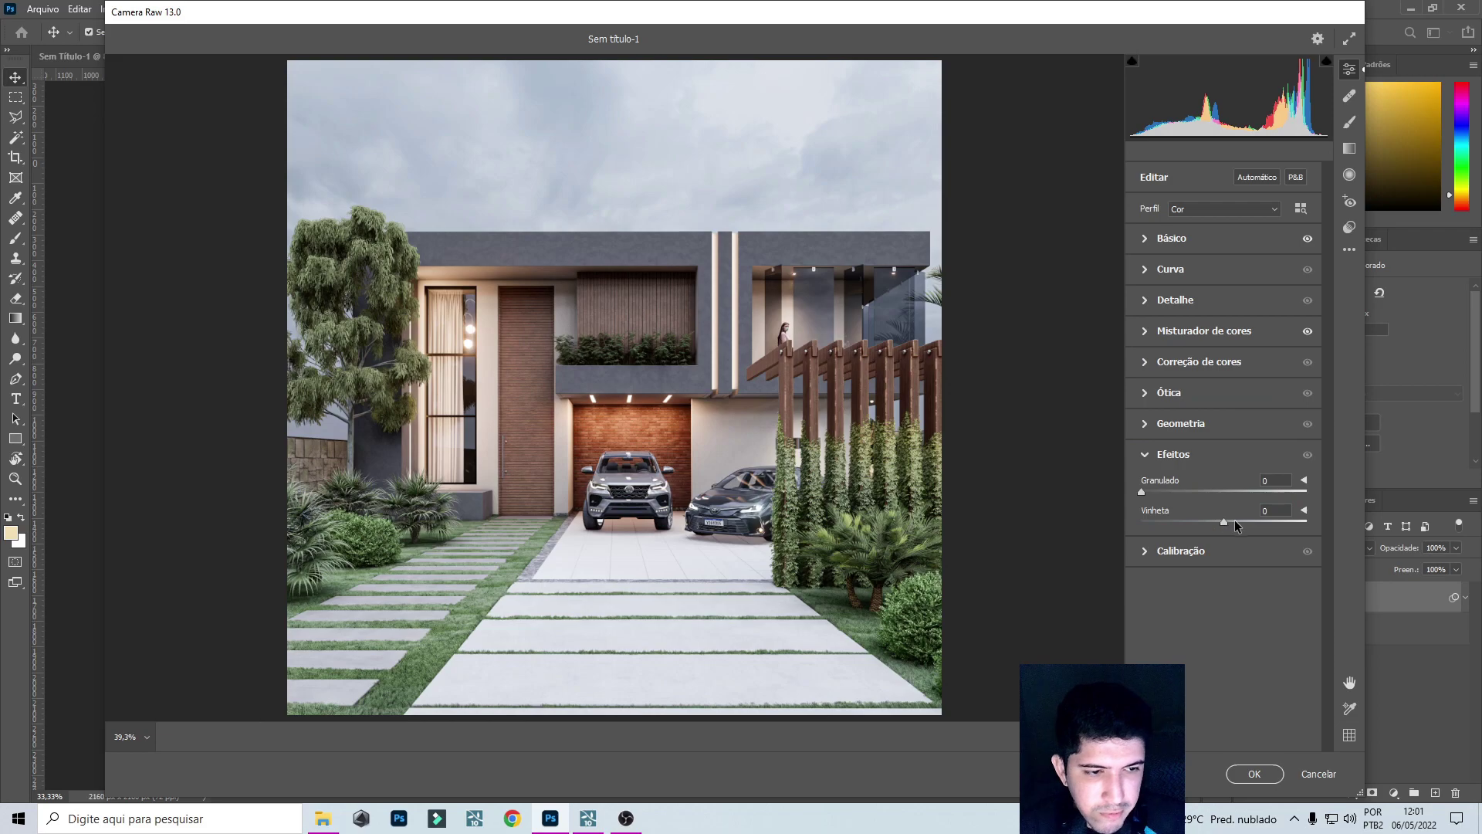
{"action": "left_click_drag", "start_coordinate": [1223, 528], "coordinate": [1216, 558]}
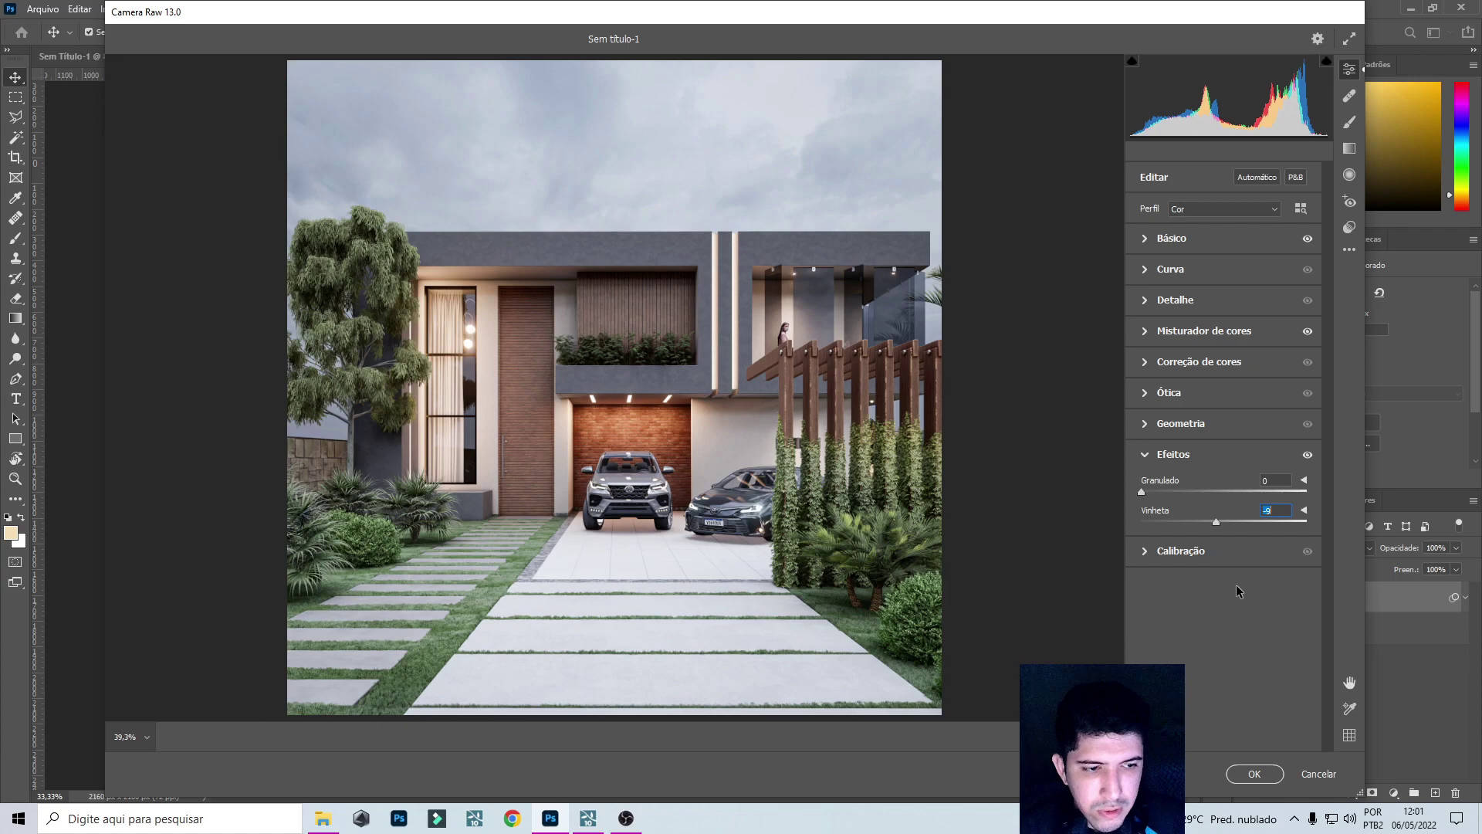
{"action": "left_click", "coordinate": [1255, 774]}
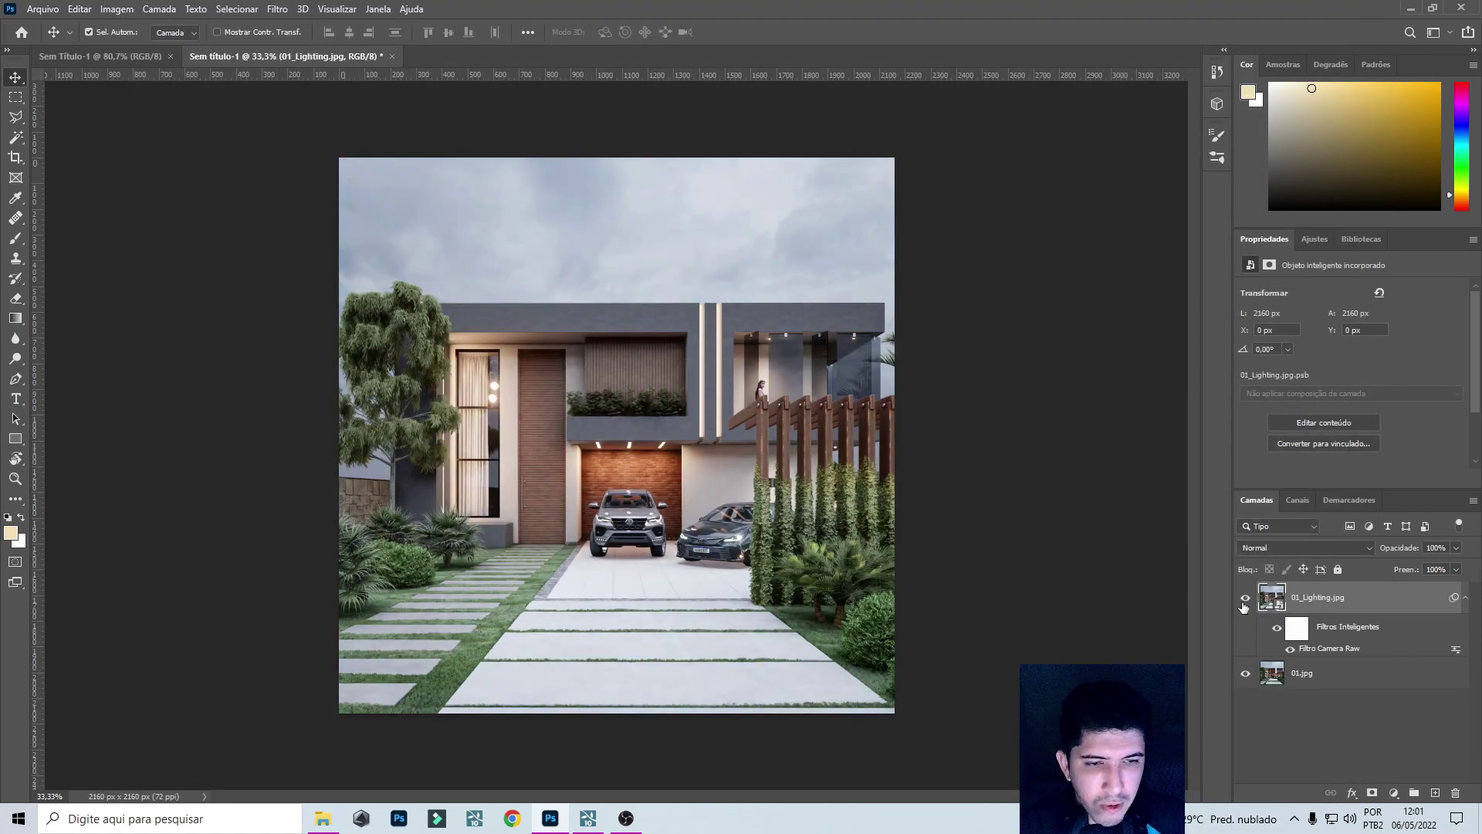
Compare the graded image with the base render and rasterize the 01_Lighting.jpg layer.
{"action": "left_click", "coordinate": [1244, 602]}
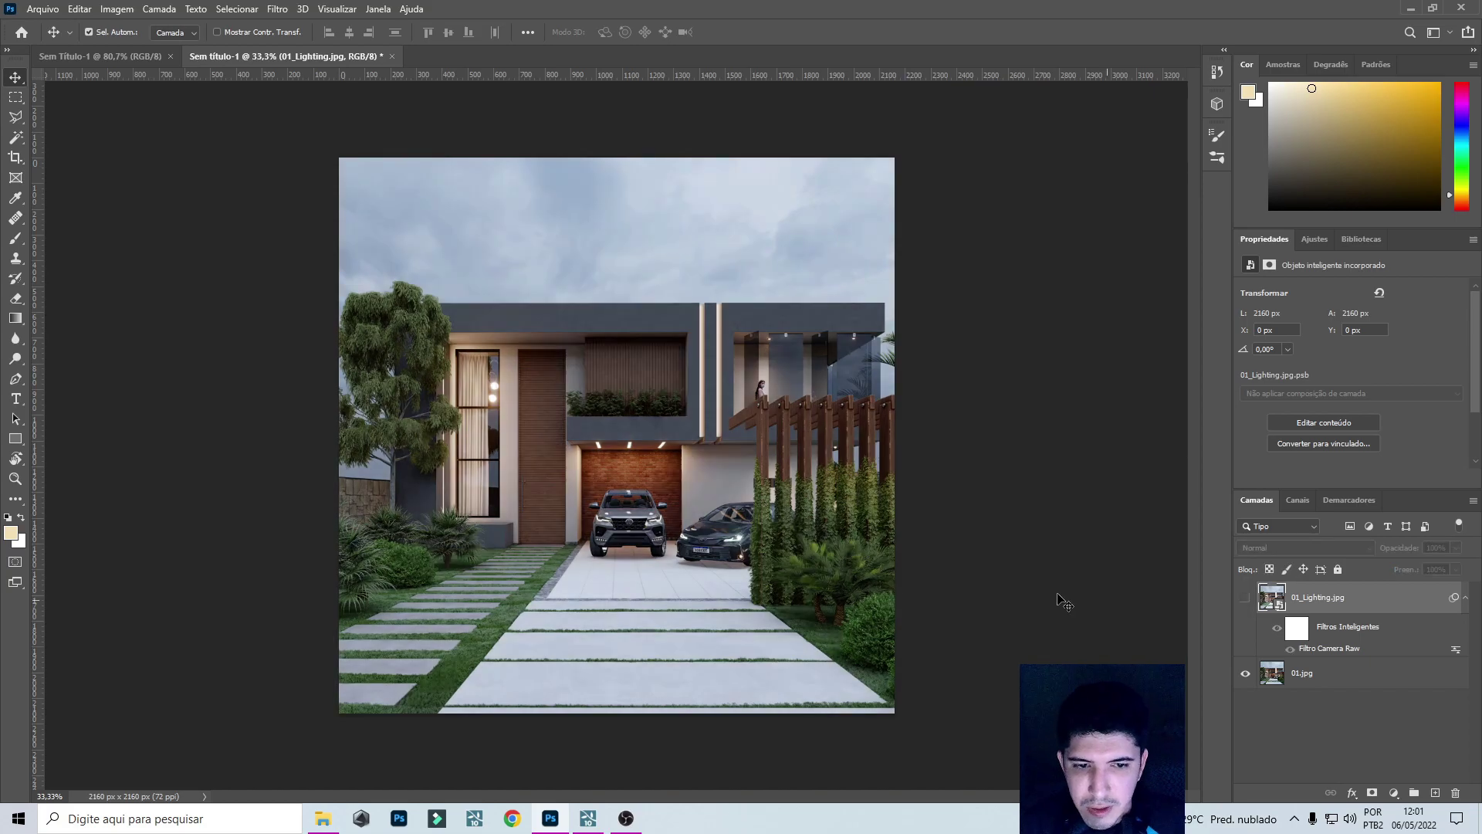
{"action": "left_click", "coordinate": [1246, 598]}
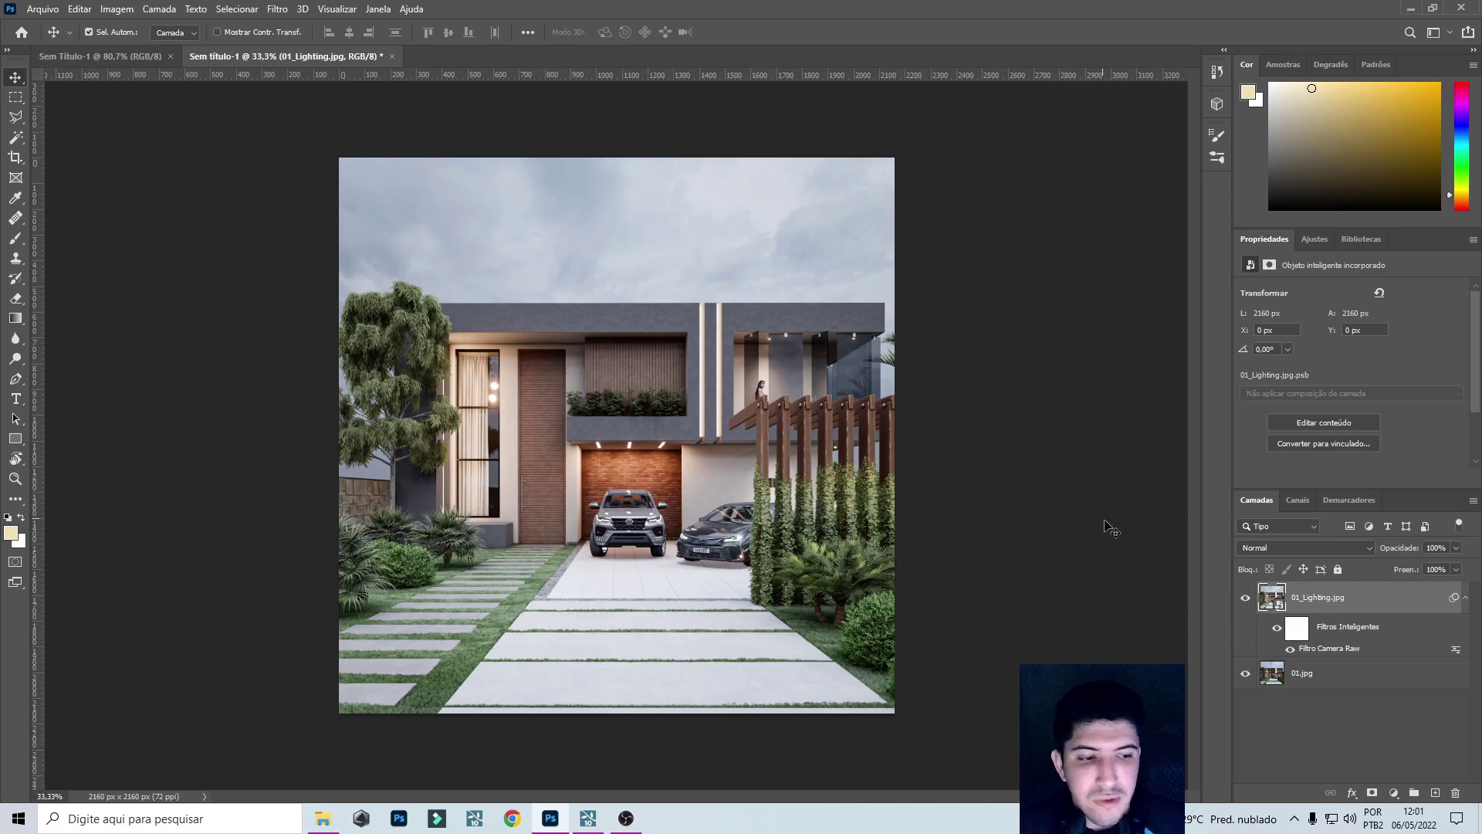
{"action": "right_click", "coordinate": [1320, 600]}
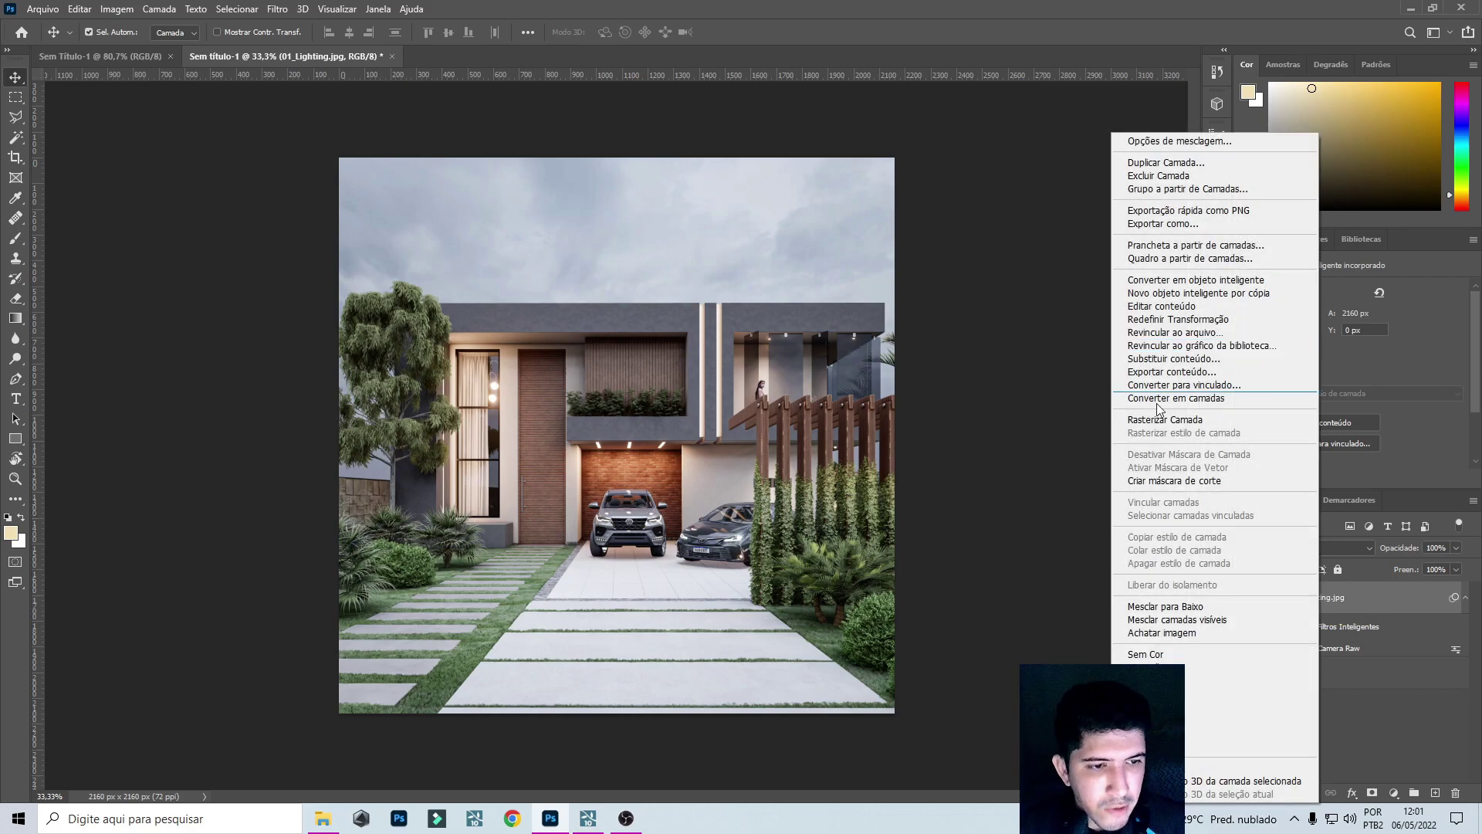
{"action": "left_click", "coordinate": [1196, 421]}
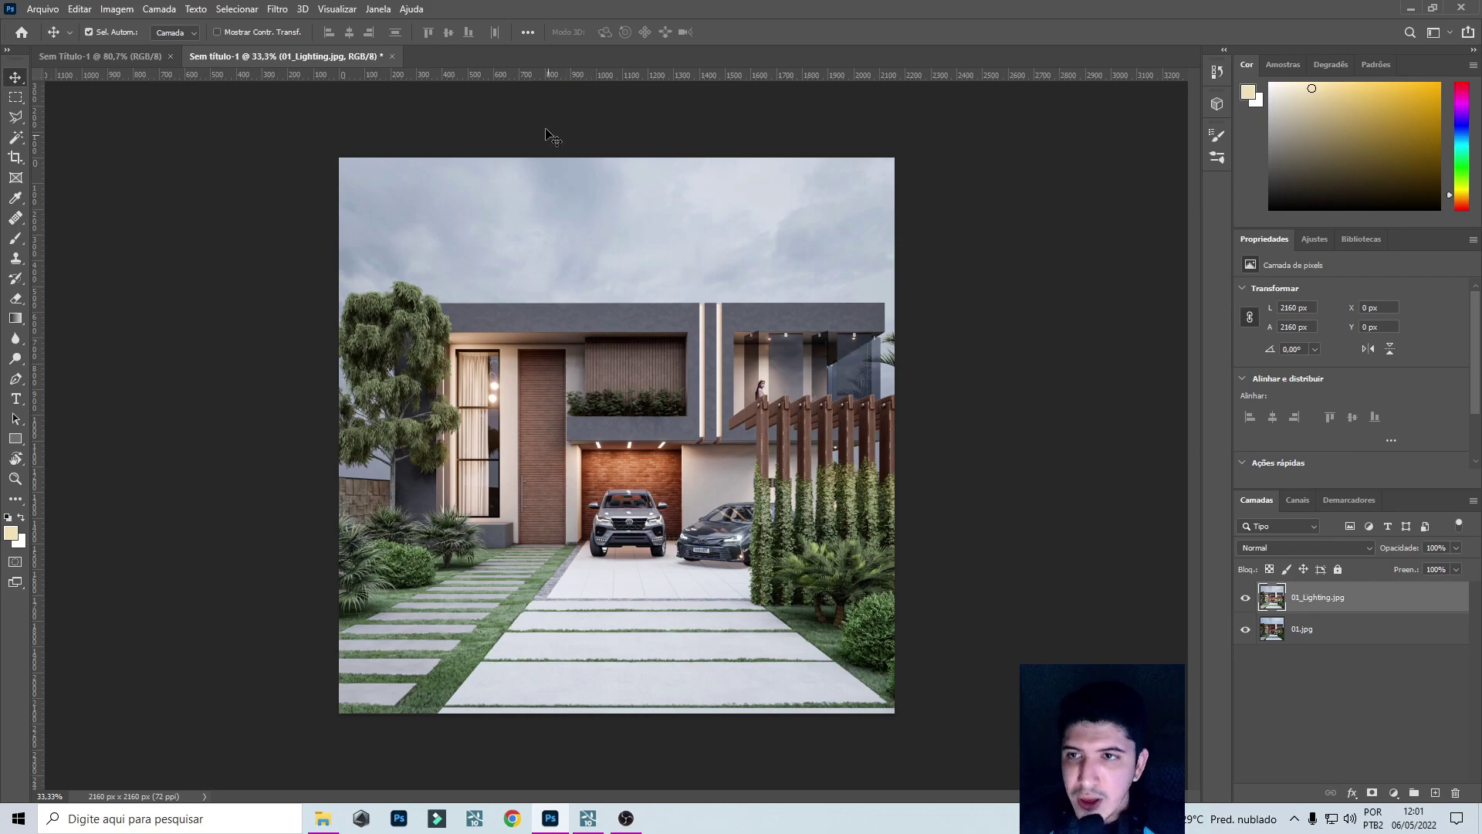
Open the Sombras/Realces adjustment for the 01_Lighting.jpg layer and set the intensity of both Sombras and Realces to 10%.
{"action": "left_click", "coordinate": [114, 9]}
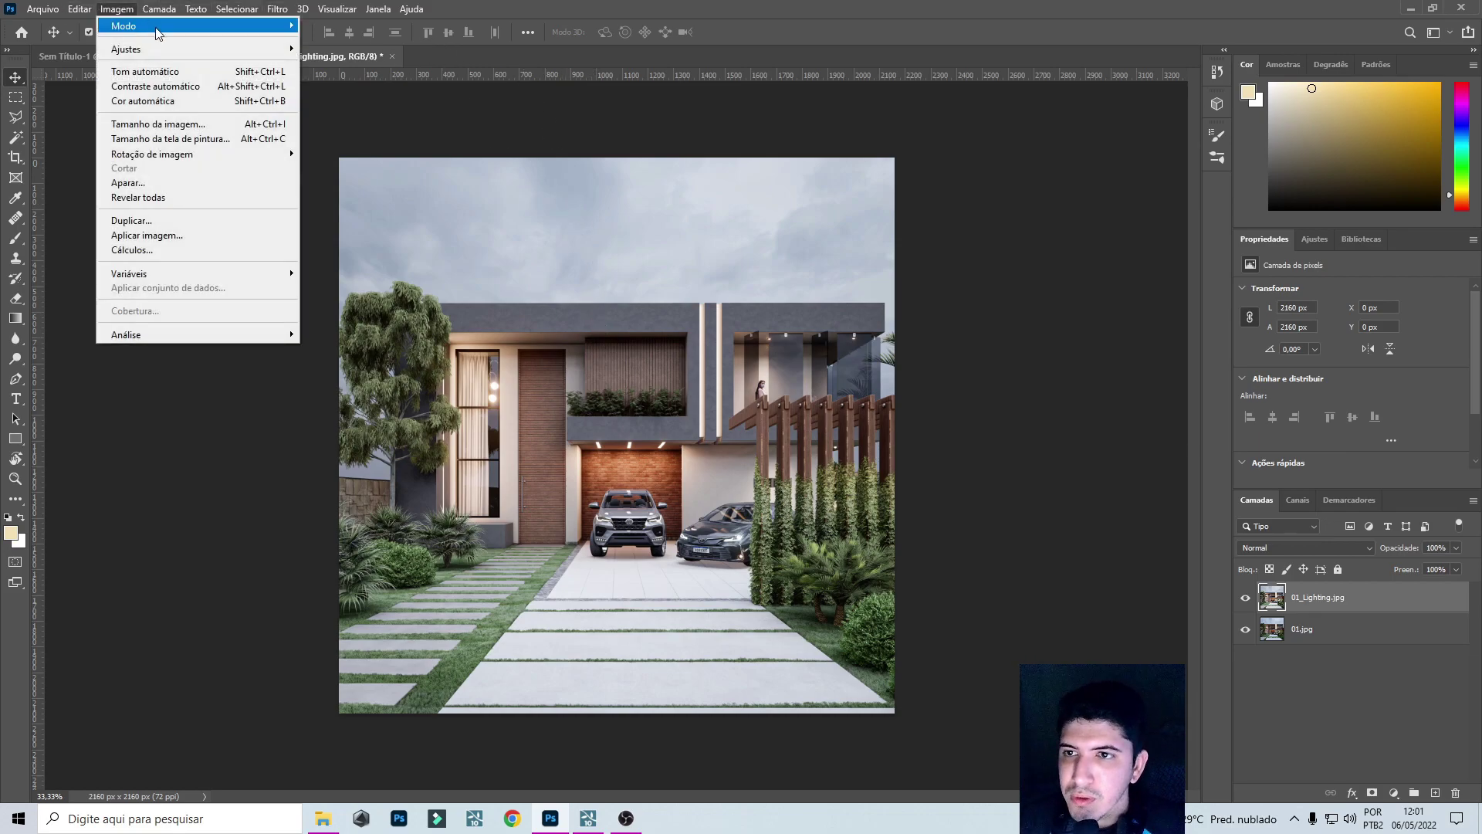
{"action": "mouse_move", "coordinate": [218, 52]}
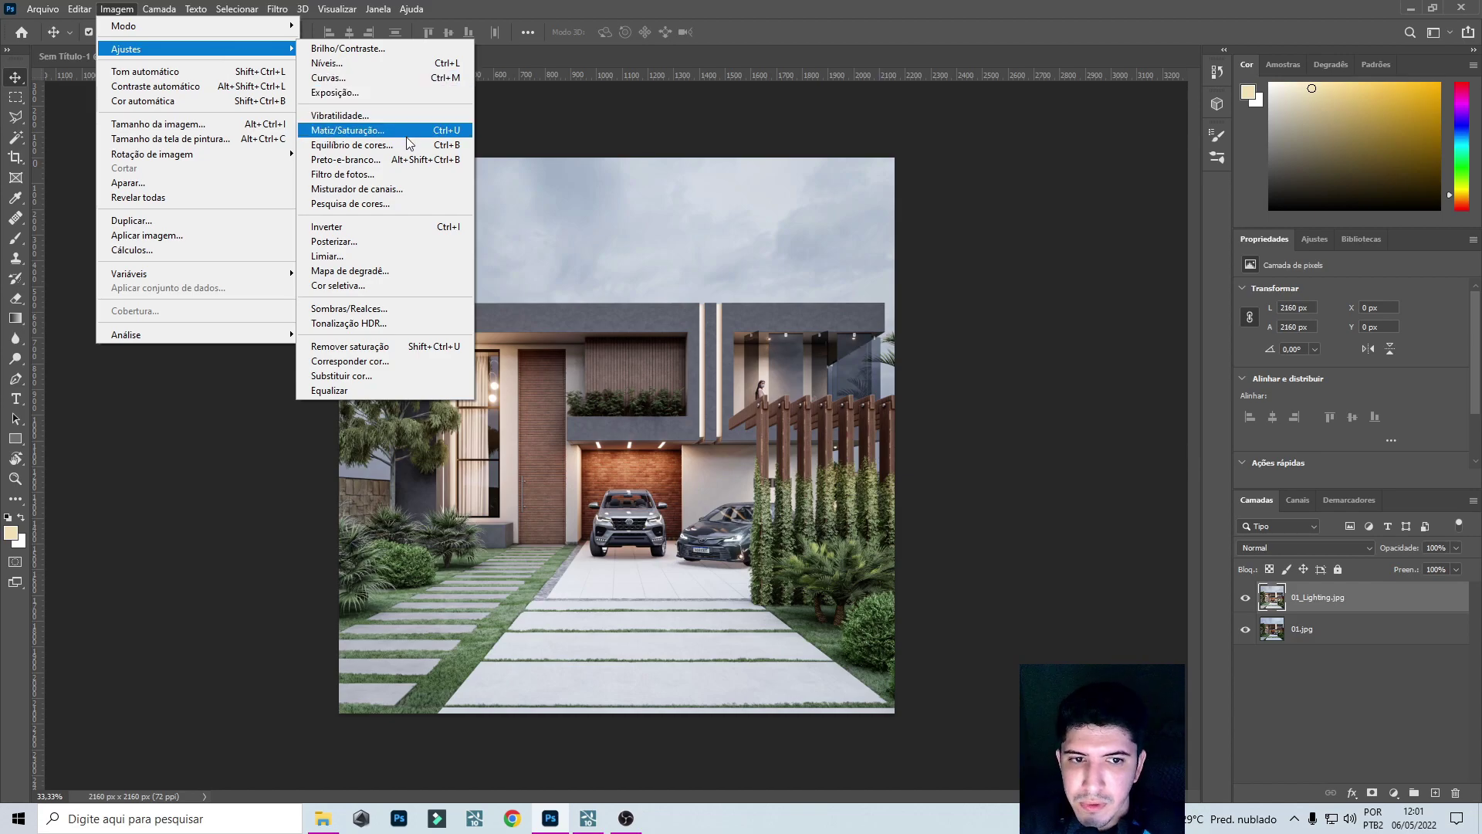
{"action": "left_click", "coordinate": [407, 313]}
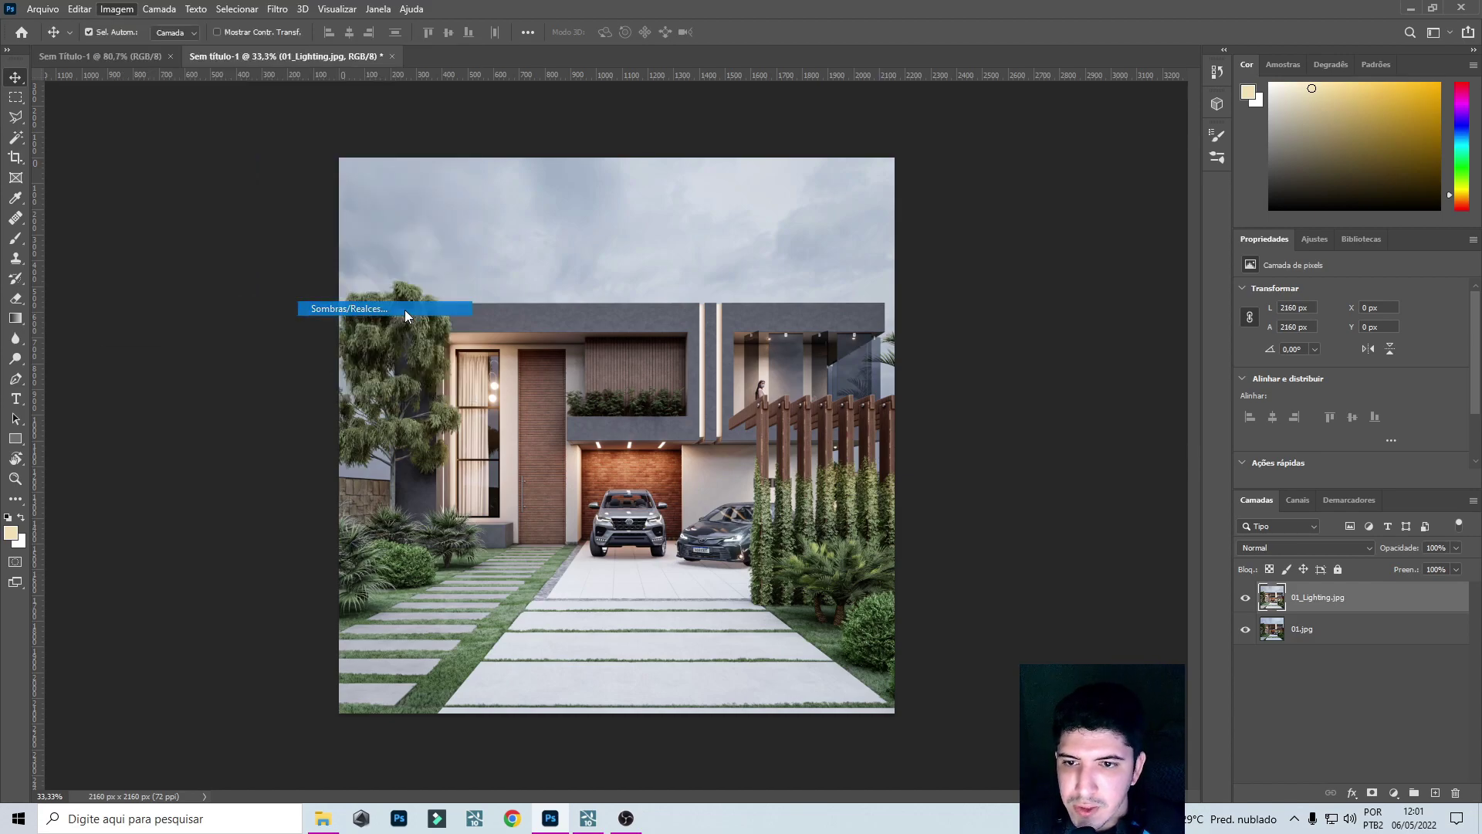
{"action": "left_click_drag", "start_coordinate": [942, 71], "coordinate": [926, 72]}
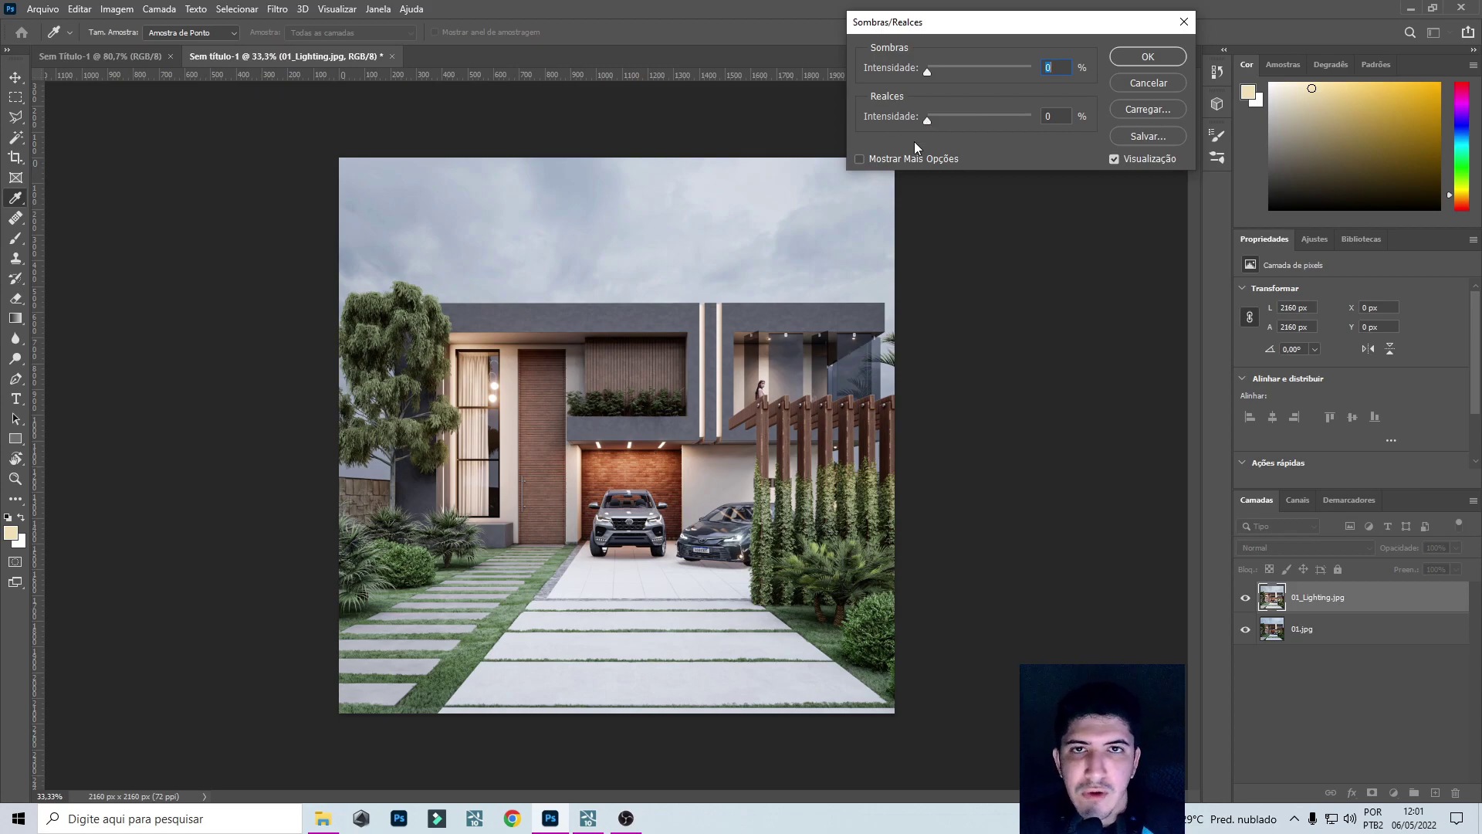
{"action": "left_click_drag", "start_coordinate": [929, 120], "coordinate": [962, 117]}
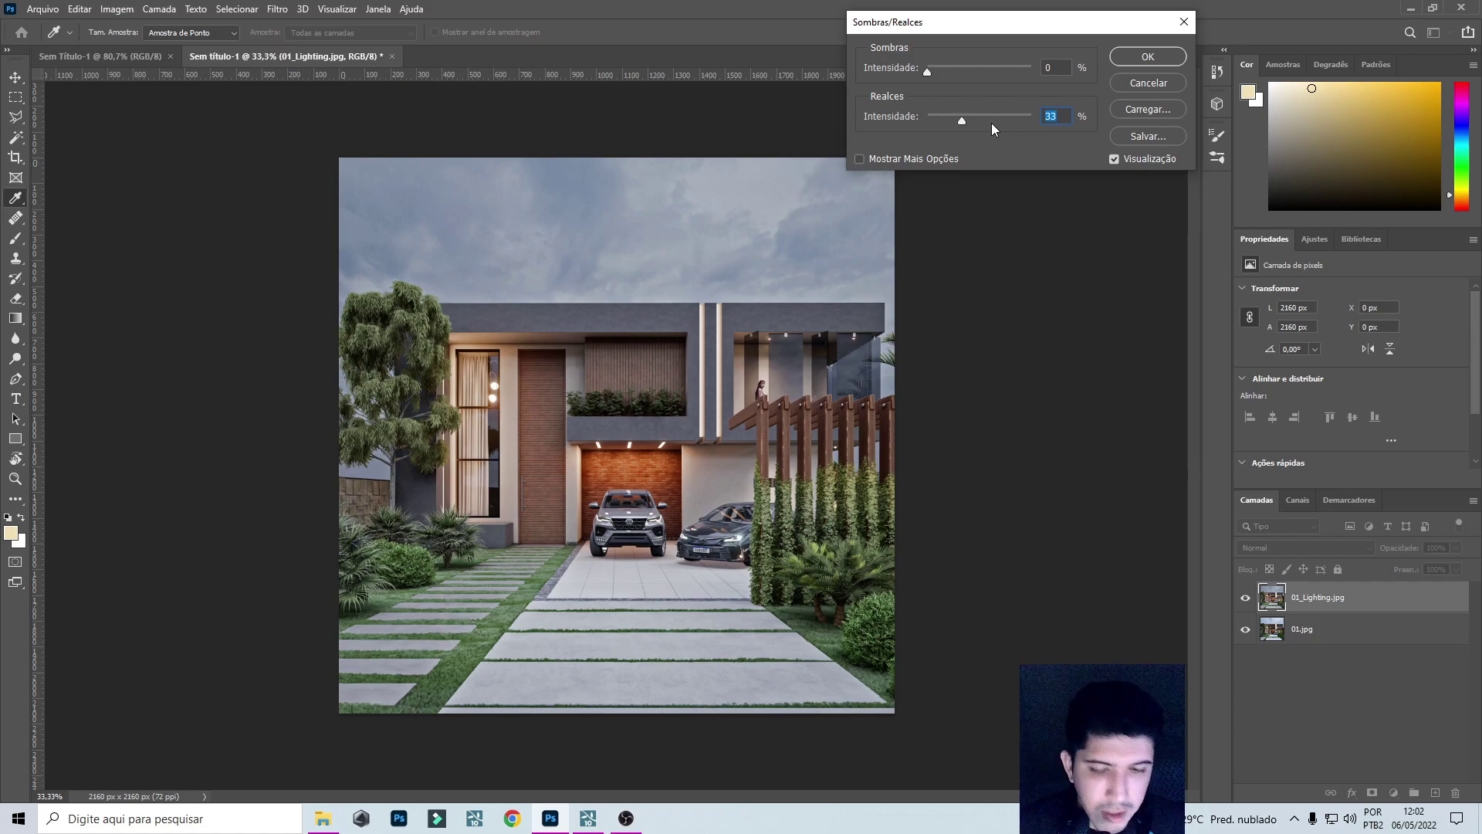
{"action": "type", "text": "10"}
{"action": "left_click_drag", "start_coordinate": [927, 71], "coordinate": [938, 72]}
{"action": "key", "text": "shift+Tab"}
{"action": "type", "text": "10"}
Compare the image with and without the Sombras/Realces adjustment preview and apply the adjustment.
{"action": "left_click", "coordinate": [1114, 157]}
{"action": "left_click", "coordinate": [1114, 157]}
{"action": "left_click", "coordinate": [1114, 157]}
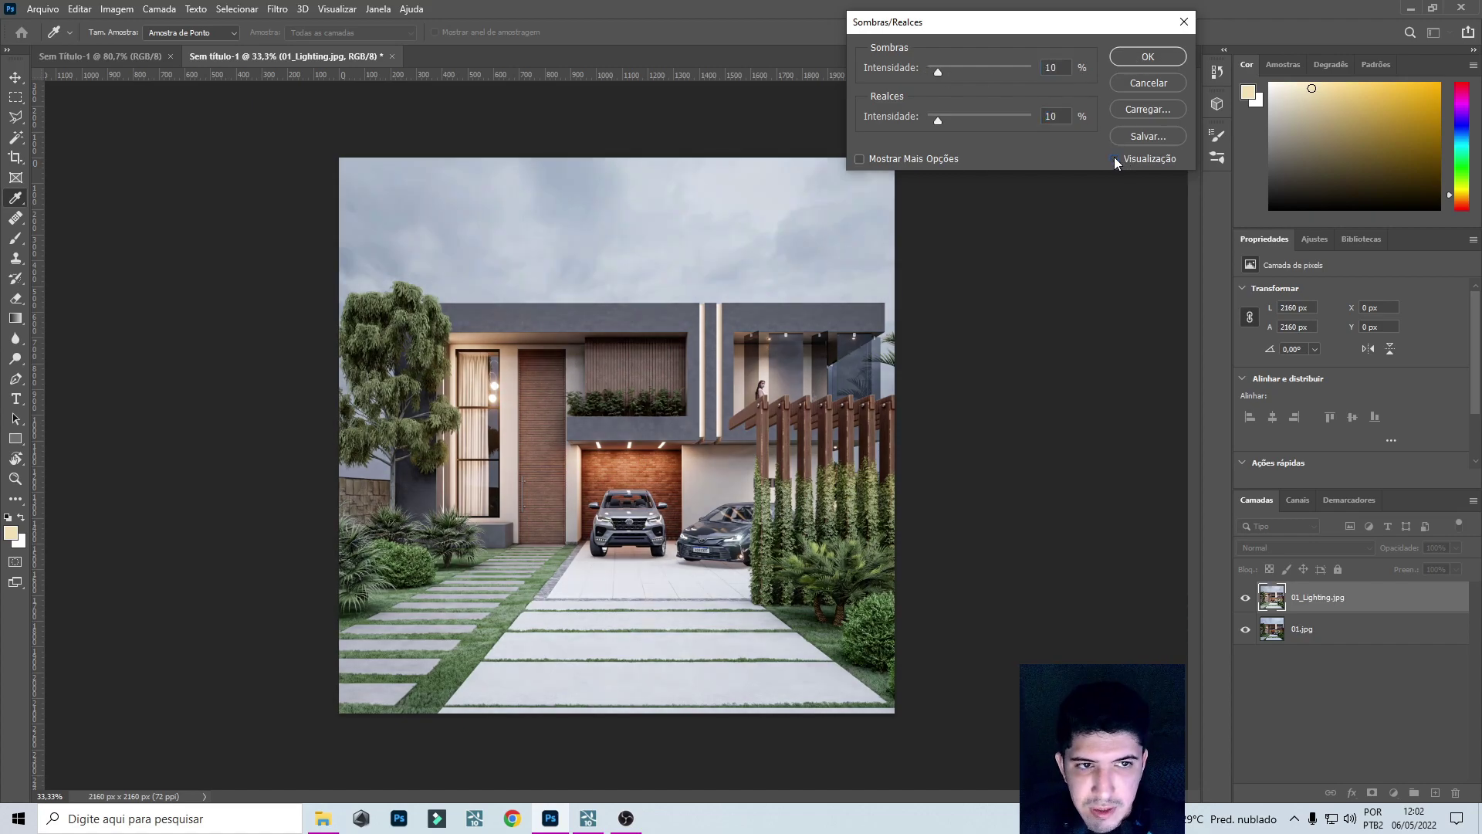
{"action": "left_click", "coordinate": [1114, 157]}
{"action": "left_click", "coordinate": [1114, 156]}
{"action": "left_click", "coordinate": [1115, 157]}
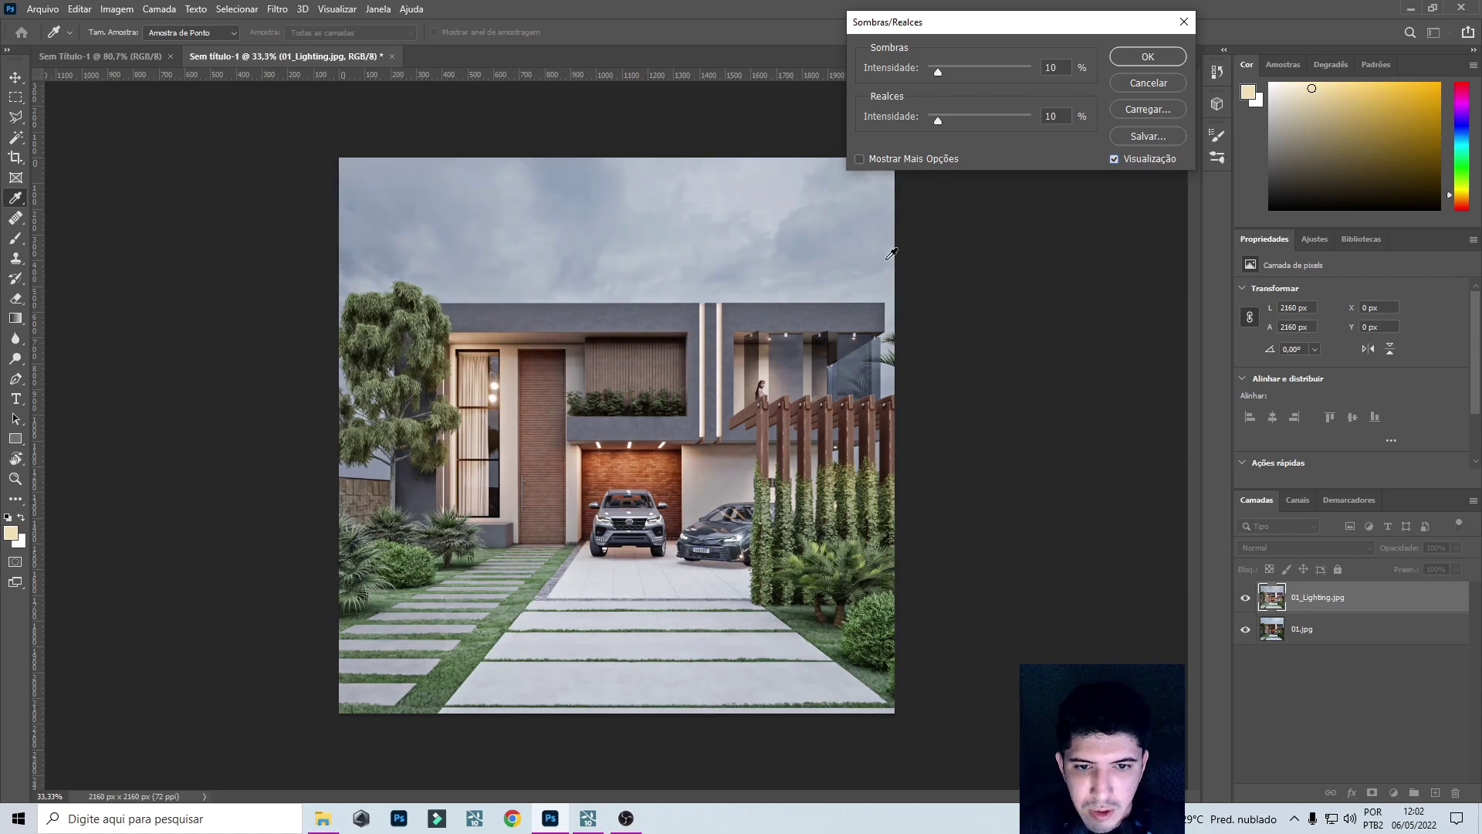
{"action": "left_click", "coordinate": [1112, 159]}
{"action": "left_click", "coordinate": [1110, 159]}
{"action": "left_click", "coordinate": [1110, 159]}
{"action": "left_click", "coordinate": [1110, 159]}
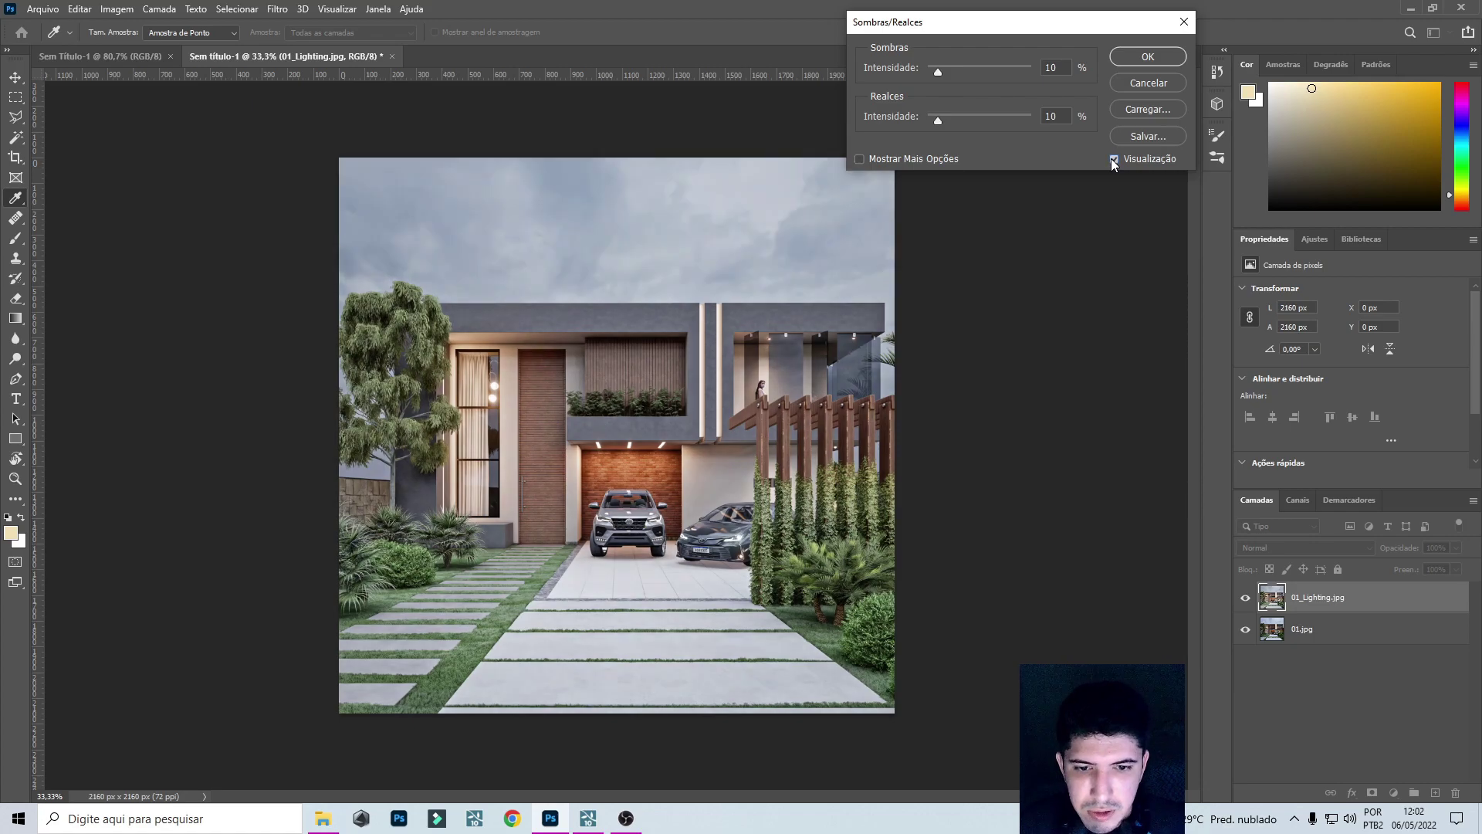
{"action": "left_click", "coordinate": [1147, 58]}
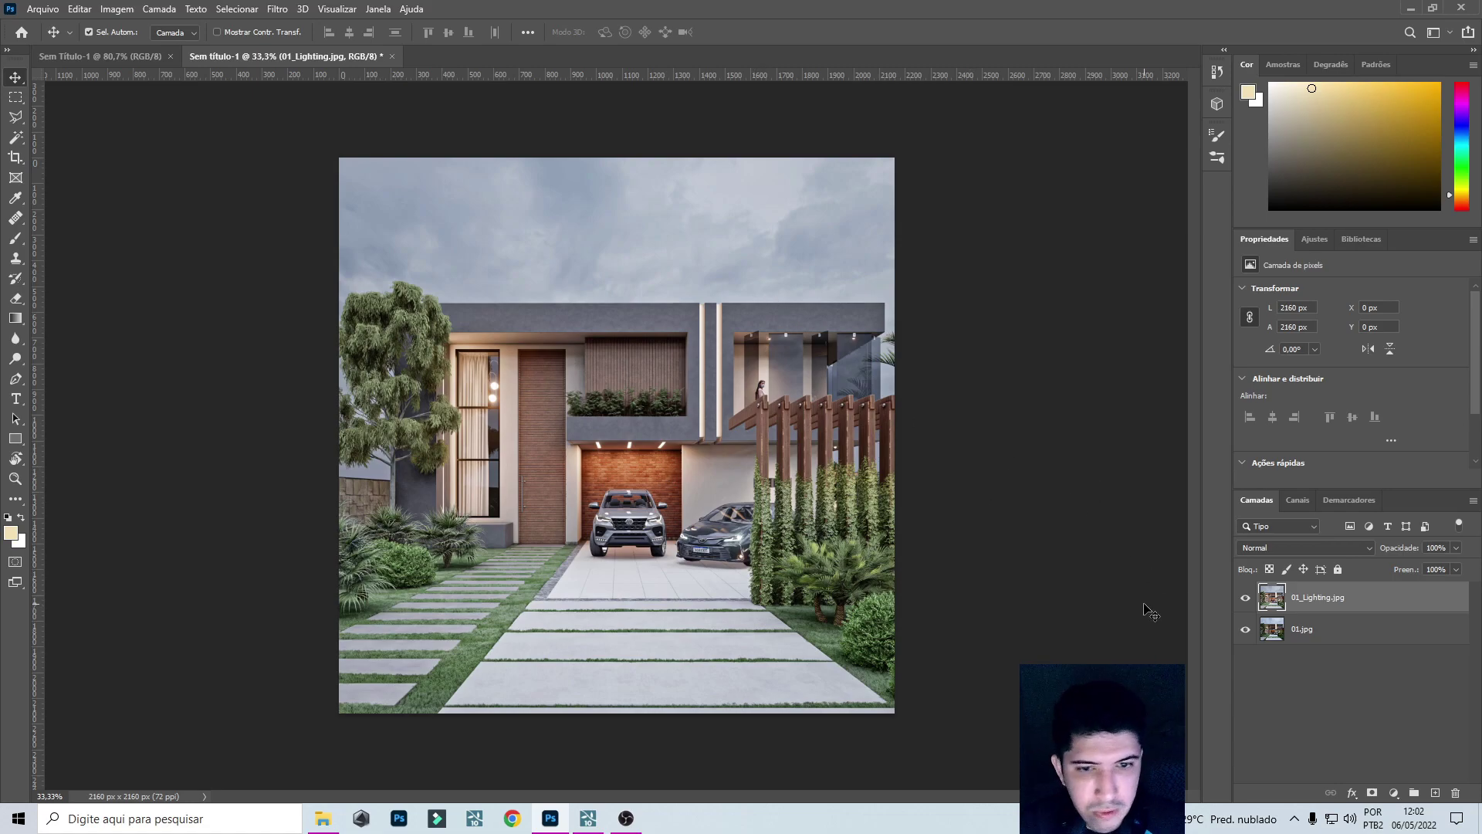
{"action": "left_click", "coordinate": [323, 818]}
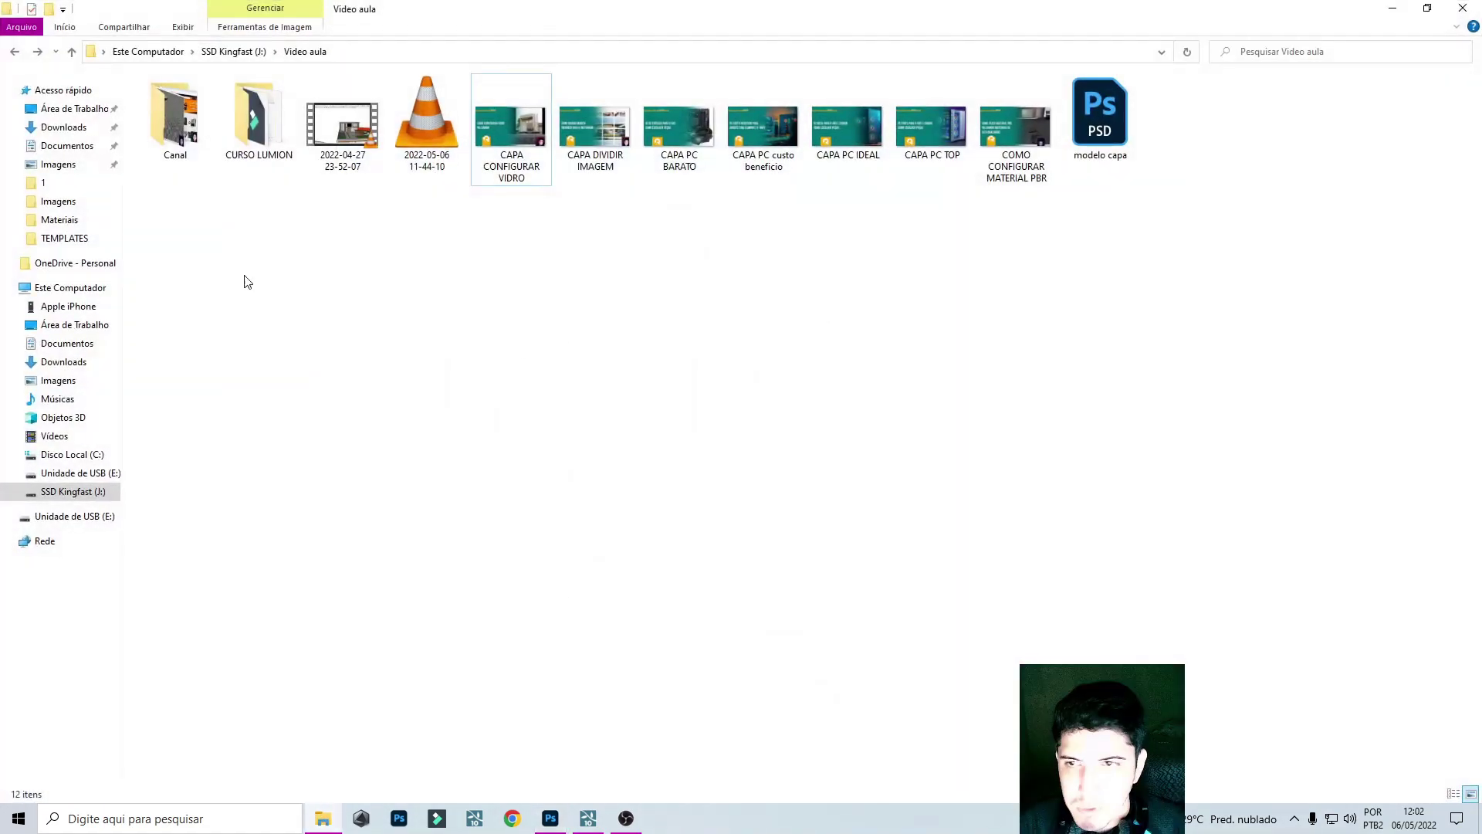
{"action": "left_click", "coordinate": [62, 220]}
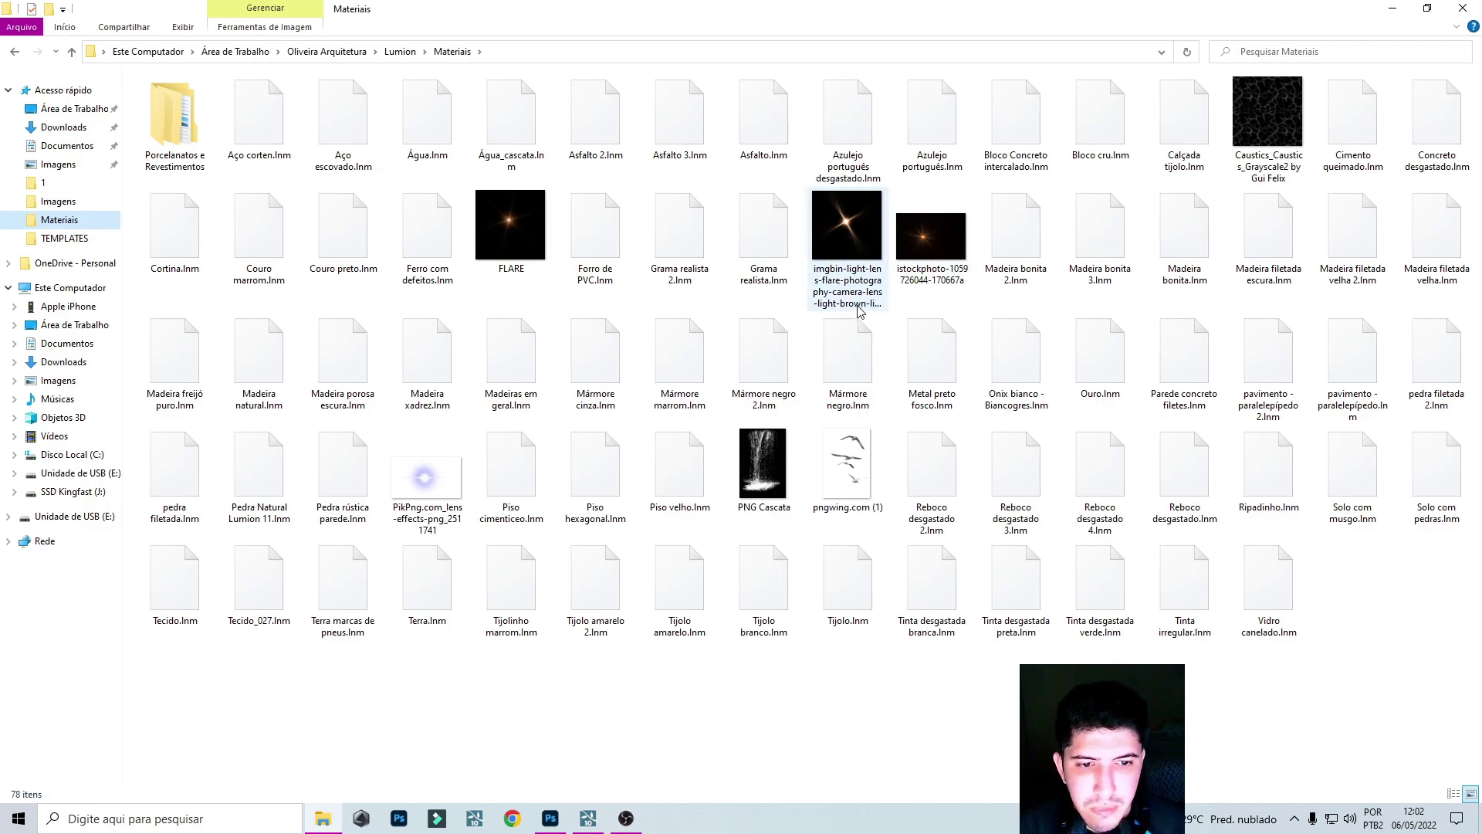
{"action": "left_click", "coordinate": [918, 236]}
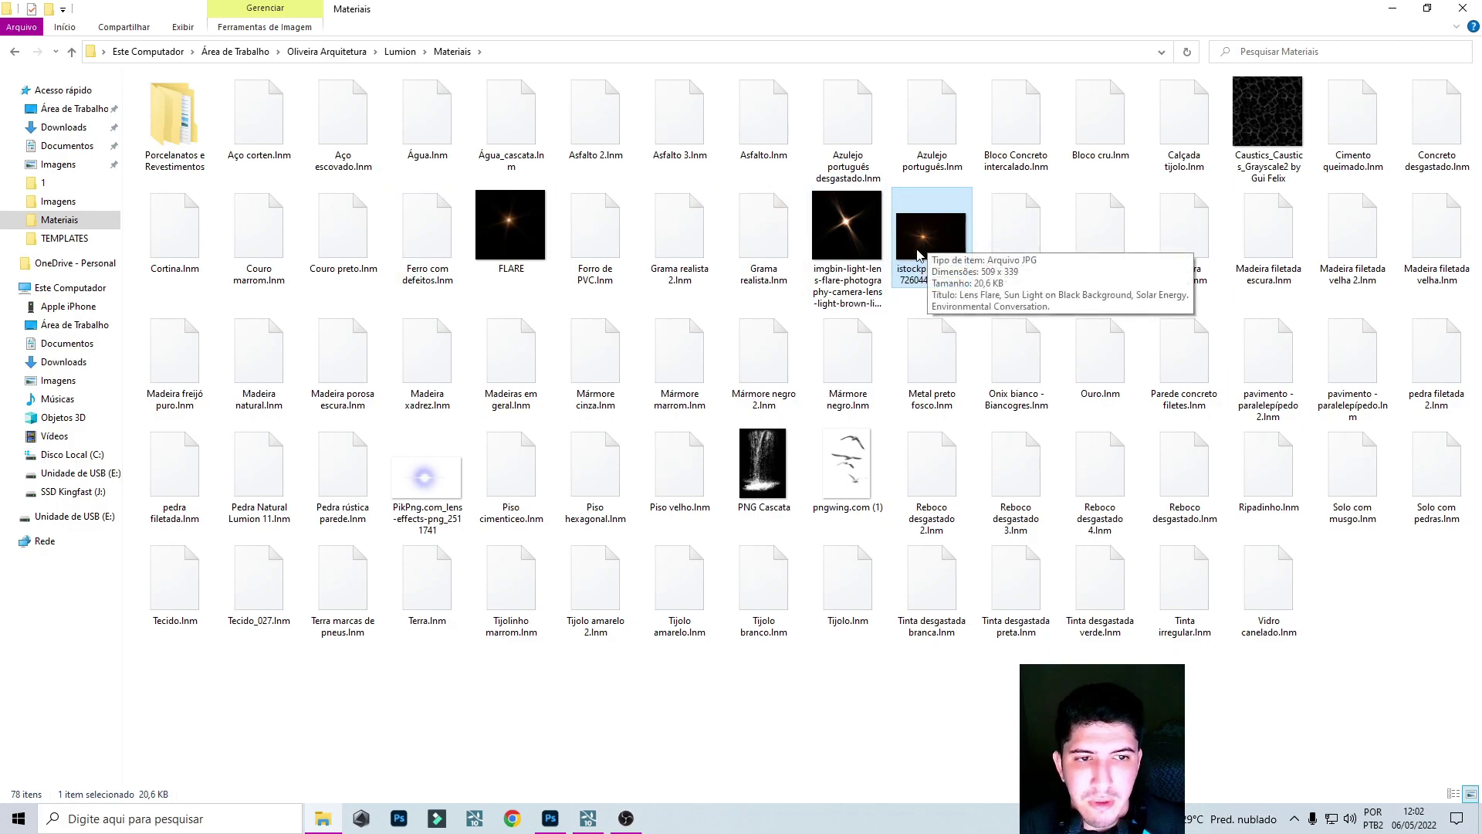
{"action": "left_click_drag", "start_coordinate": [920, 245], "coordinate": [644, 448]}
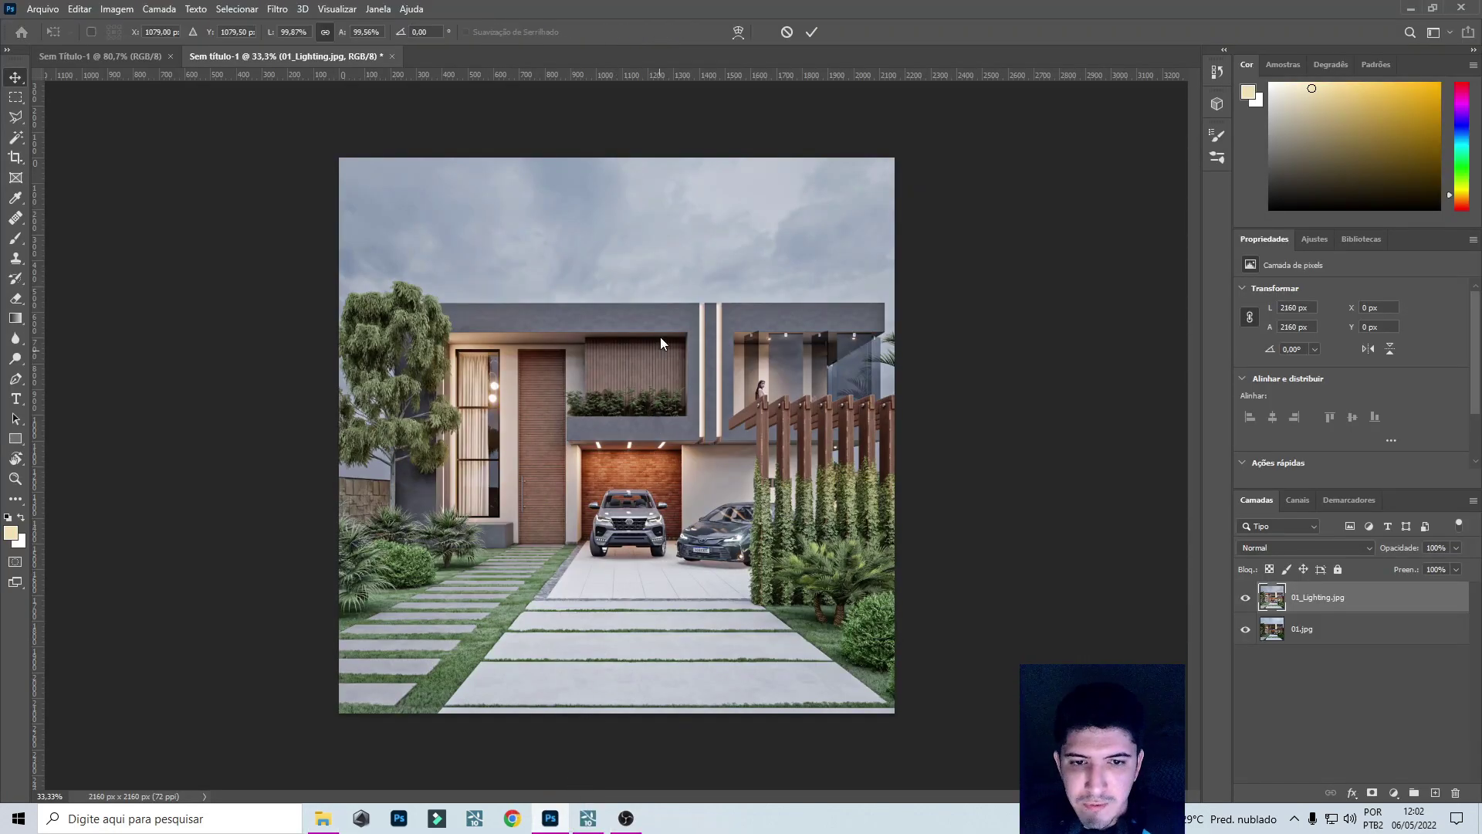
{"action": "left_click_drag", "start_coordinate": [660, 343], "coordinate": [660, 343]}
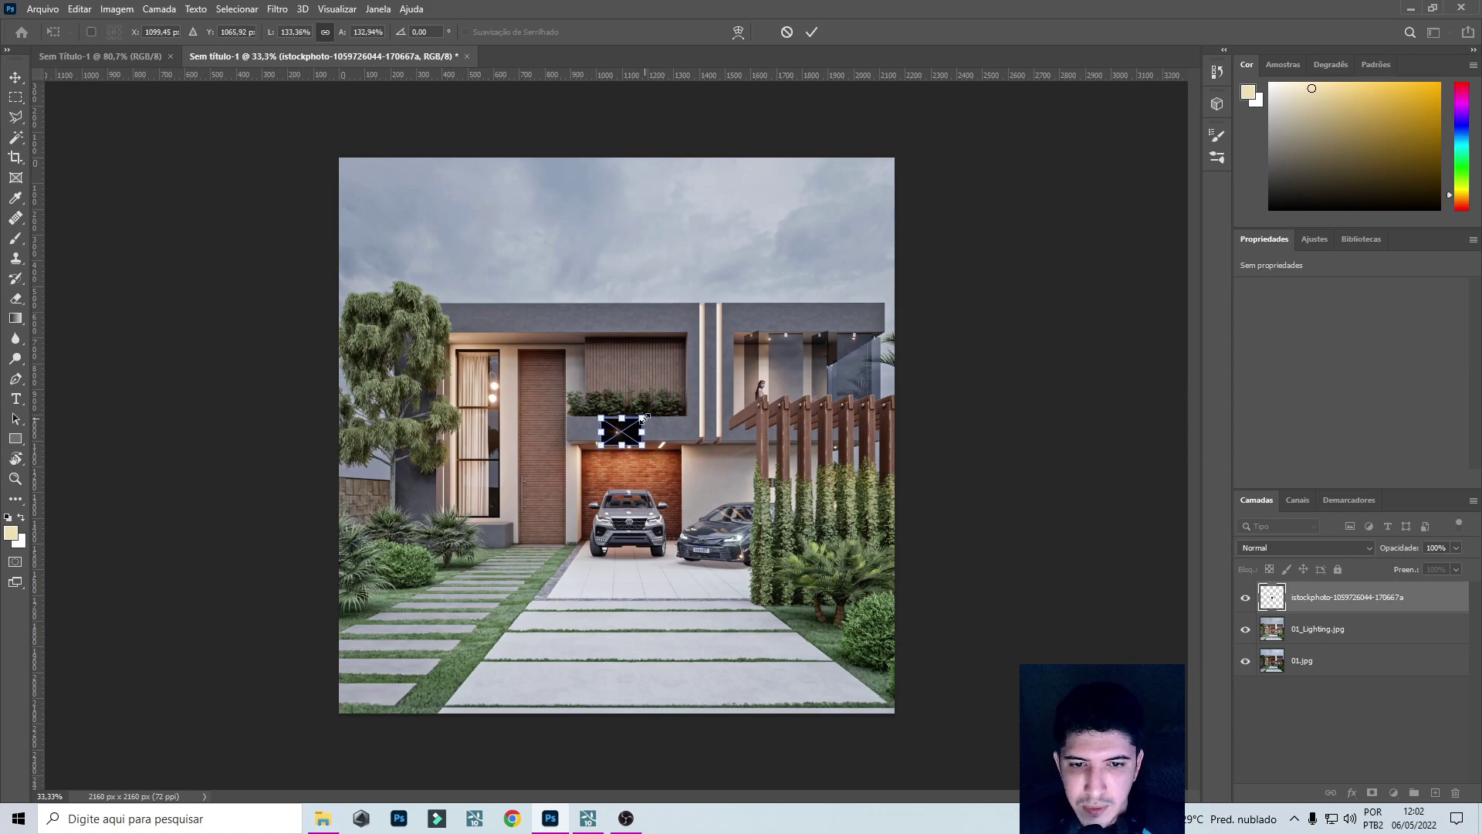
Set the flare layer's blend mode to Divisão, position it over the left balcony ceiling light and commit the placement.
{"action": "left_click", "coordinate": [1278, 549]}
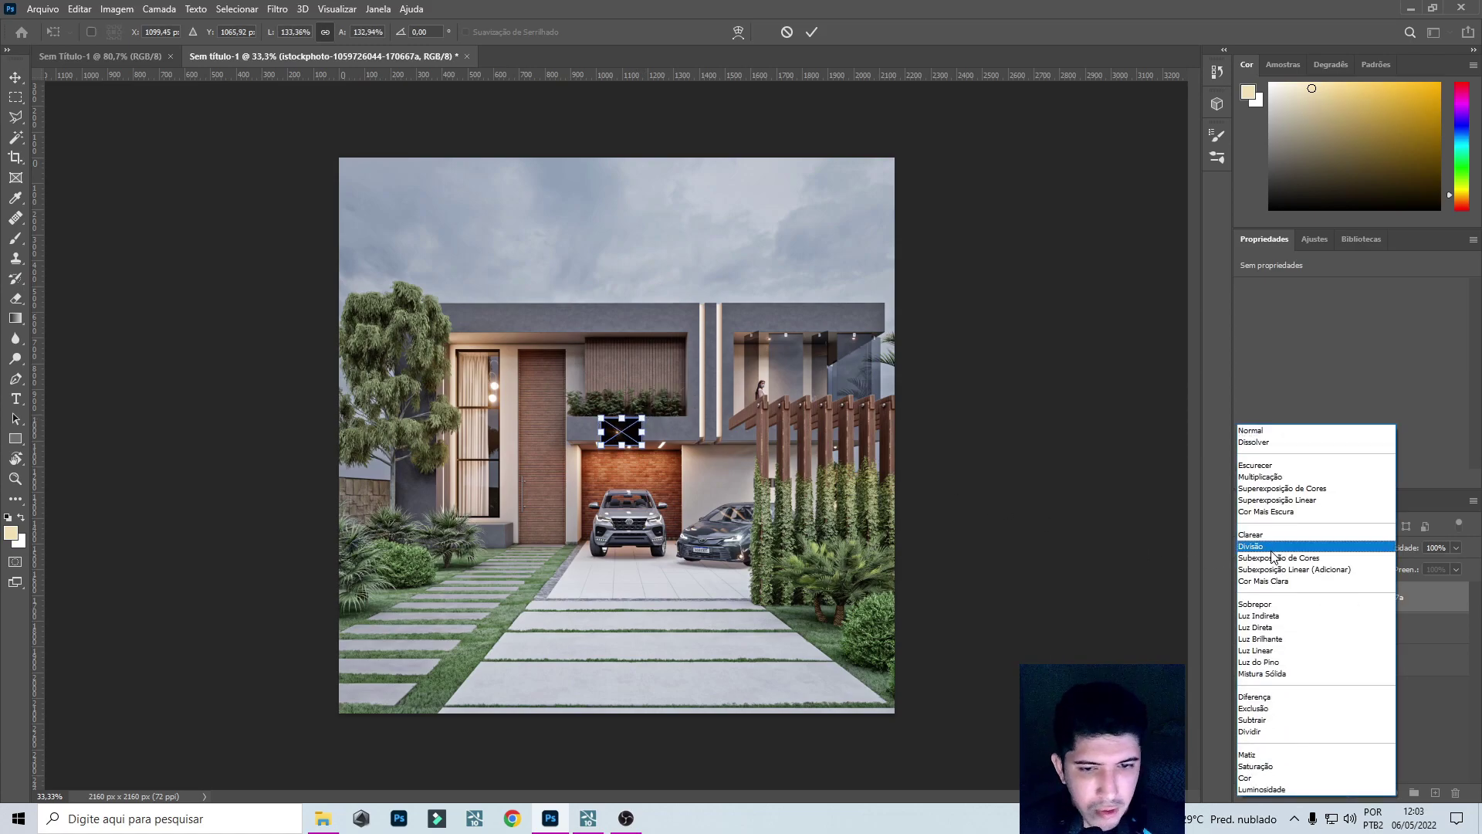
{"action": "left_click", "coordinate": [1274, 548]}
{"action": "left_click_drag", "start_coordinate": [622, 439], "coordinate": [745, 342]}
{"action": "scroll", "coordinate": [793, 328], "scroll_direction": "up", "scroll_amount": 2}
{"action": "scroll", "coordinate": [840, 296], "scroll_direction": "up", "scroll_amount": 3}
{"action": "left_click", "coordinate": [812, 32]}
{"action": "scroll", "coordinate": [440, 445], "scroll_direction": "down", "scroll_amount": 2}
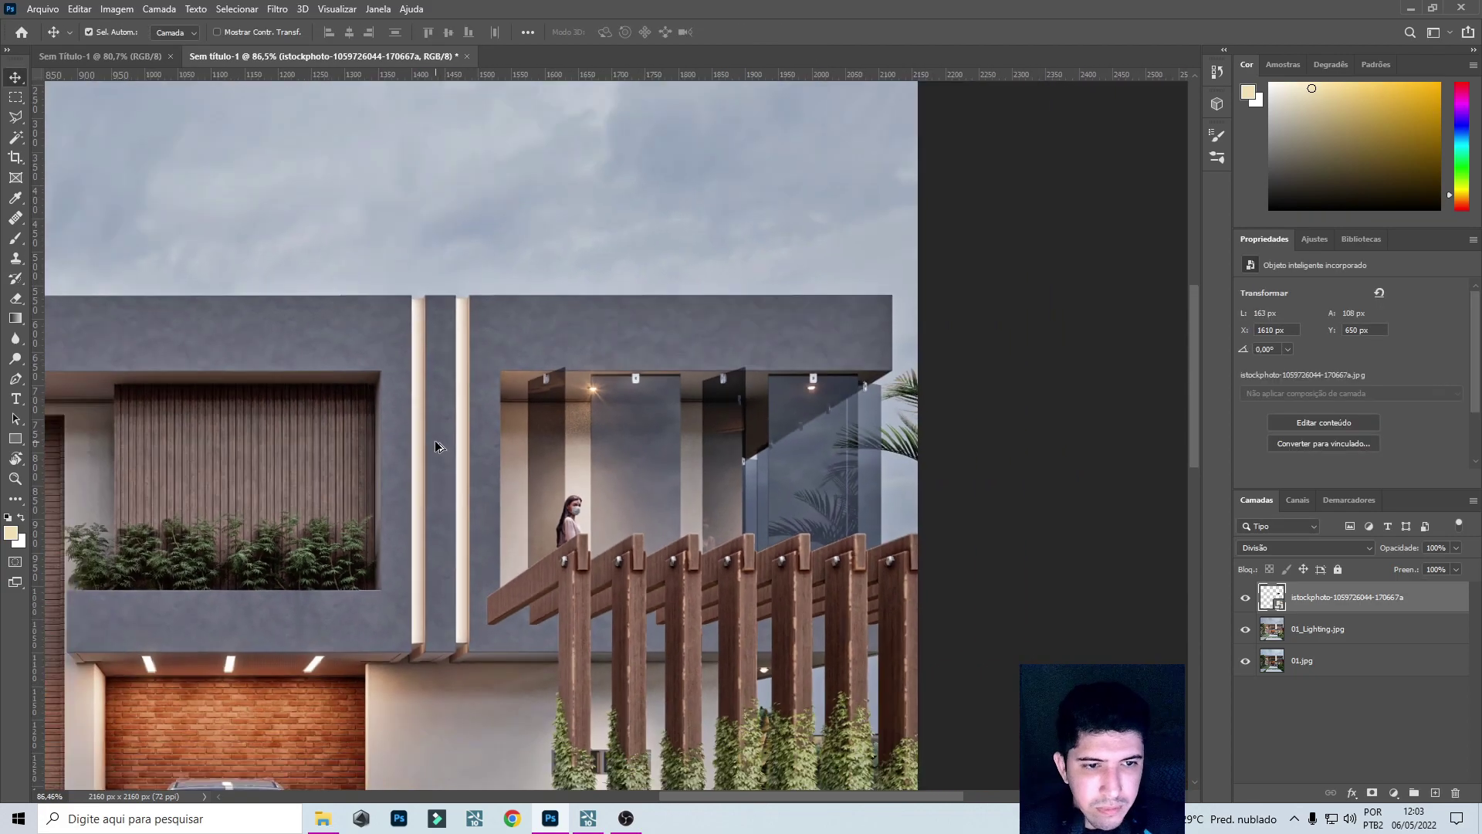
Duplicate the flare layer twice and place the copies on the right balcony ceiling light and the light behind the pergola.
{"action": "scroll", "coordinate": [651, 417], "scroll_direction": "down", "scroll_amount": 1}
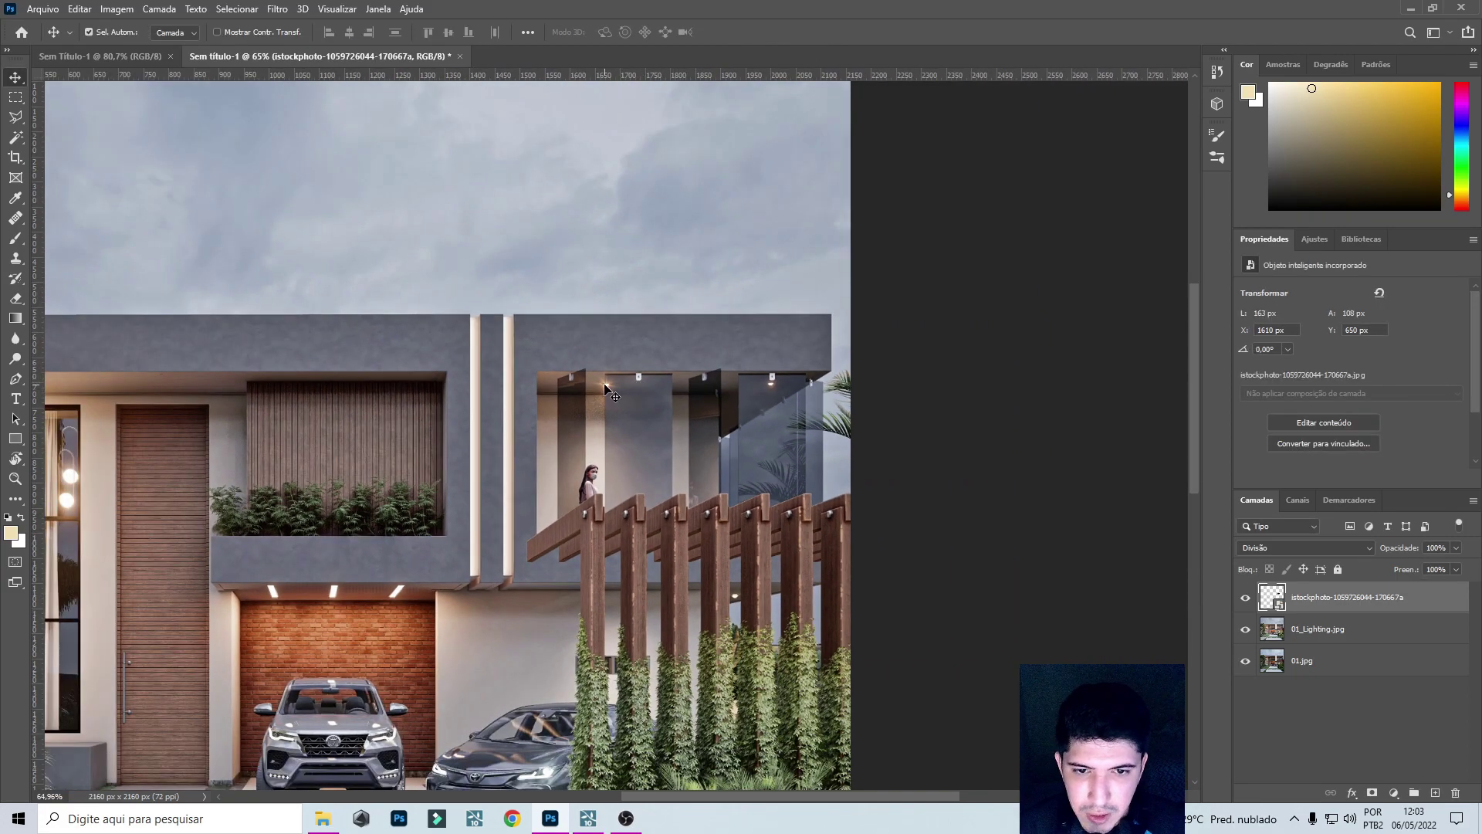
{"action": "scroll", "coordinate": [807, 455], "scroll_direction": "up", "scroll_amount": 2}
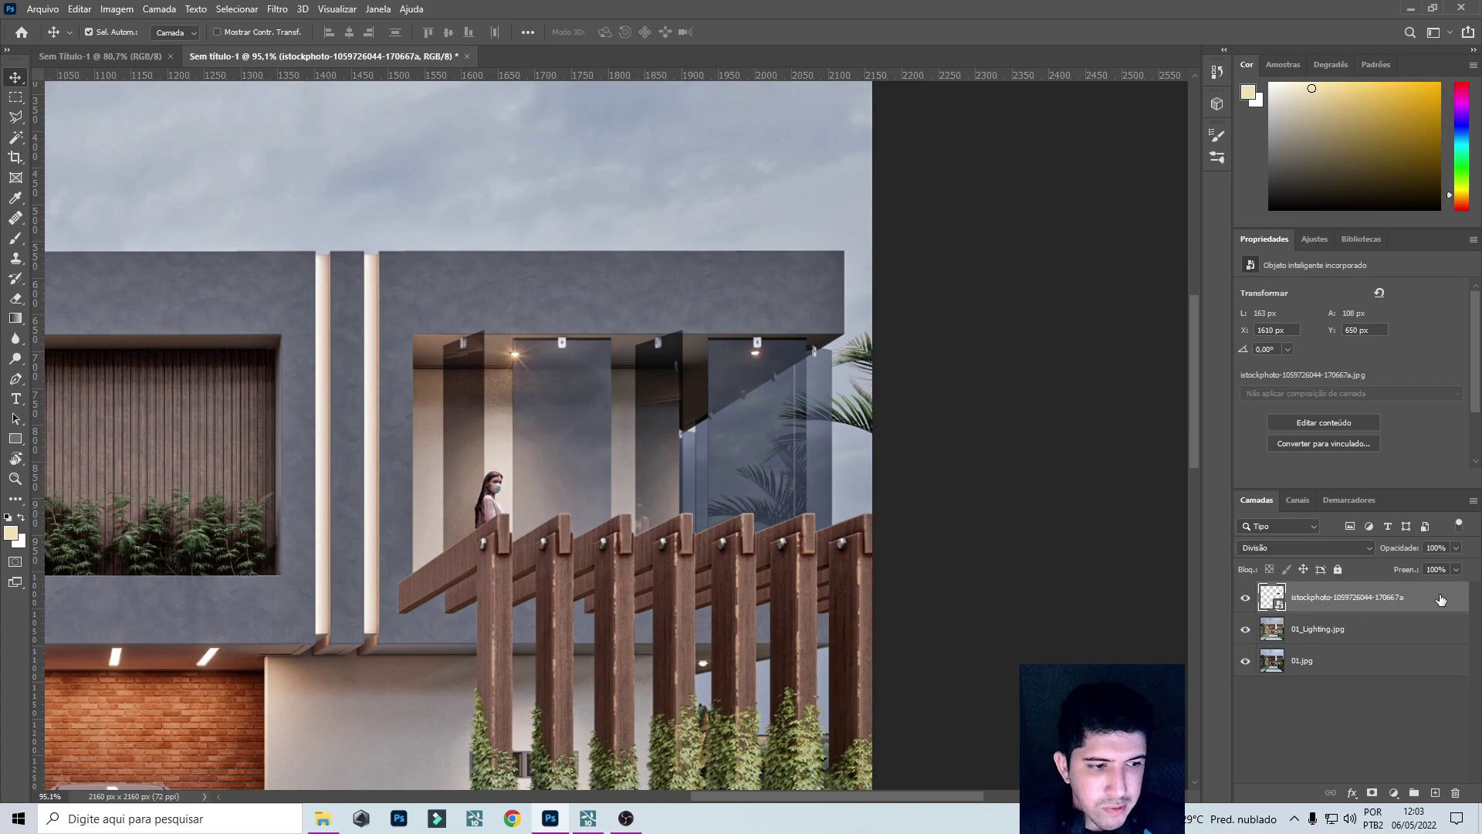
{"action": "key", "text": "ctrl+j"}
{"action": "key", "text": "ctrl+j"}
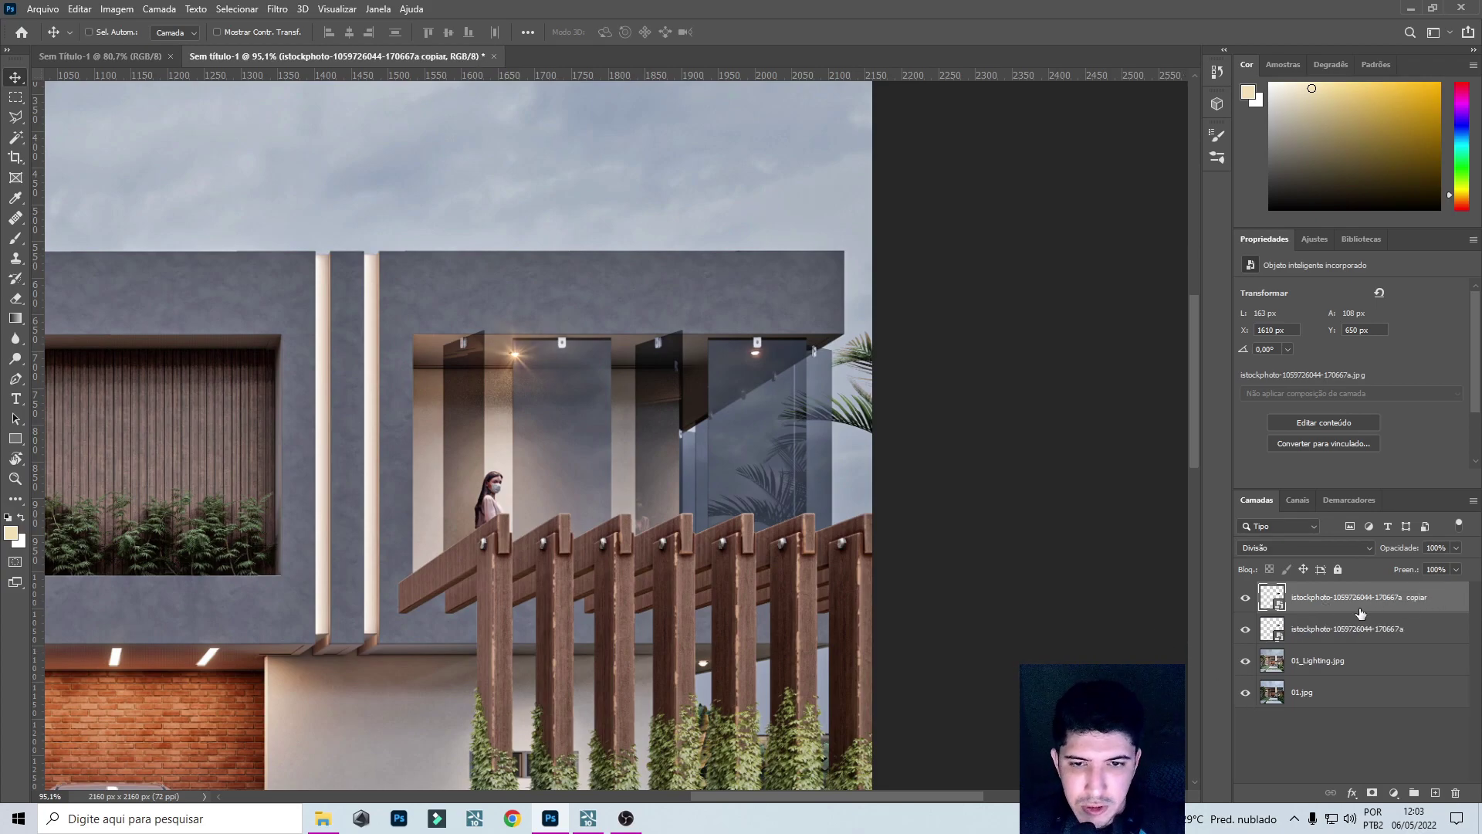
{"action": "left_click_drag", "start_coordinate": [510, 369], "coordinate": [751, 366]}
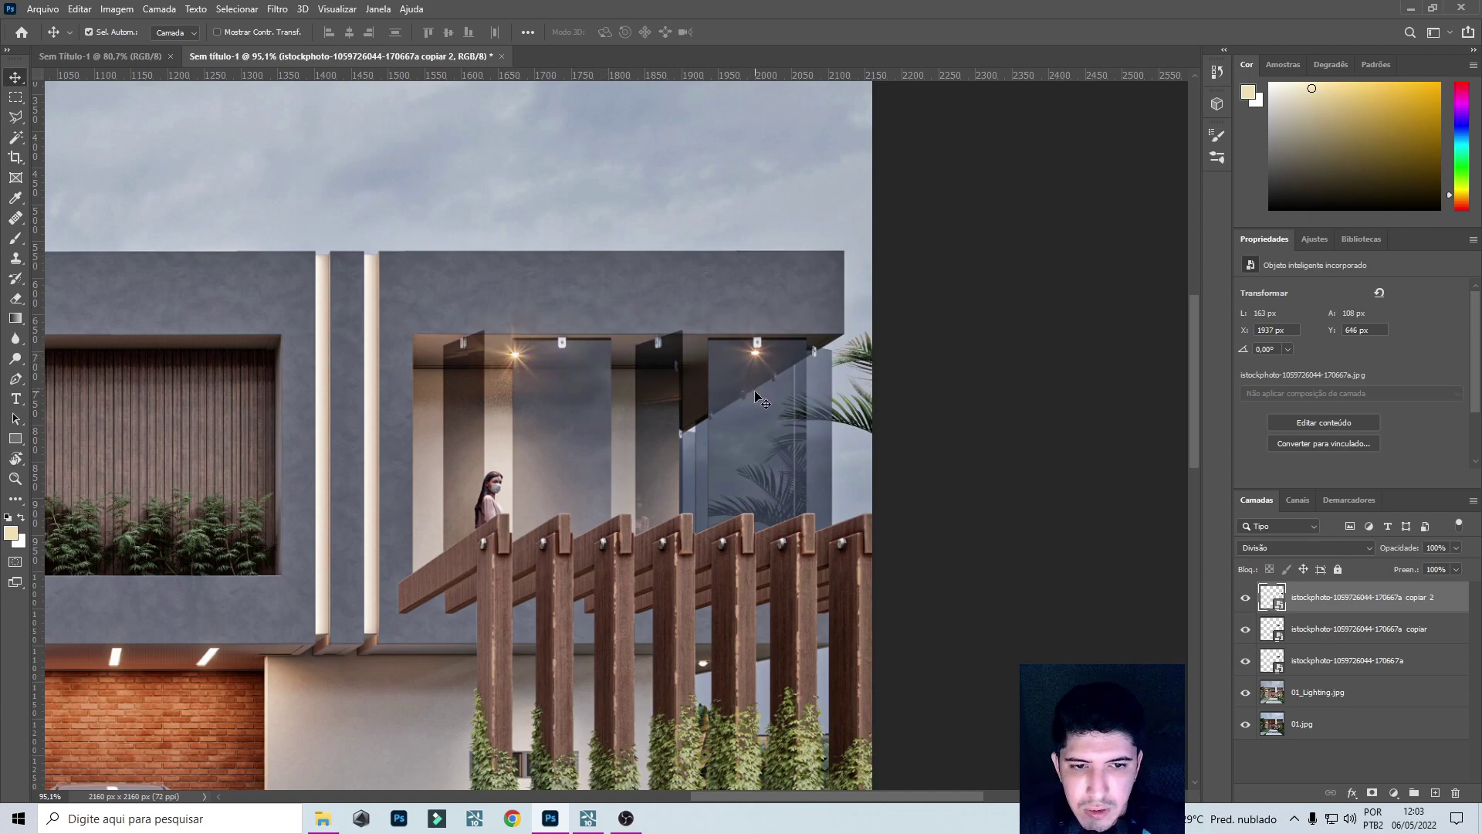
{"action": "left_click_drag", "start_coordinate": [516, 362], "coordinate": [707, 680]}
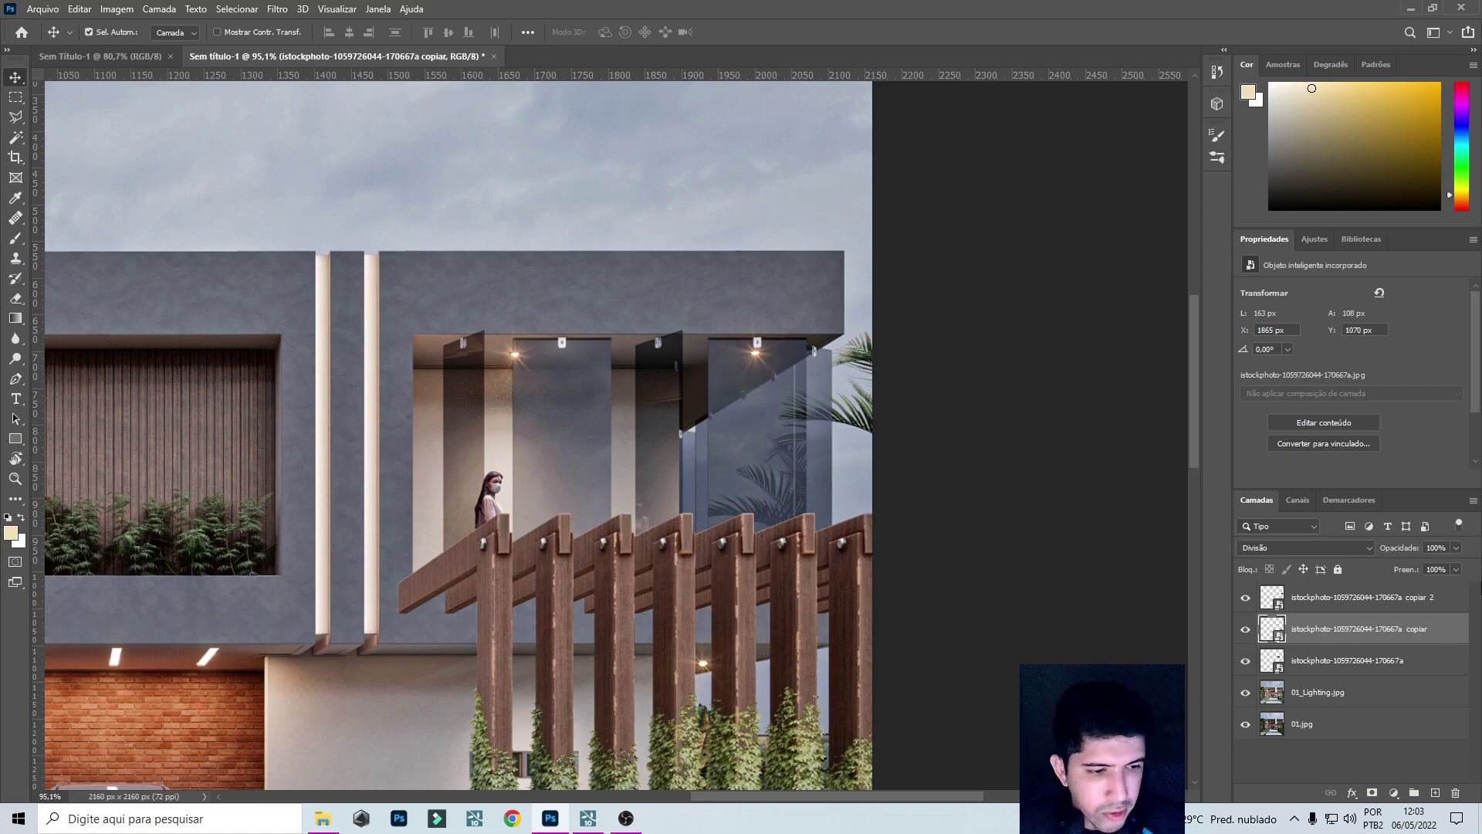
Paint a soft glow around the left balcony light on 01_Lighting.jpg with the 43 px Redondo macio brush in Luz Indireta mode.
{"action": "left_click", "coordinate": [1325, 695]}
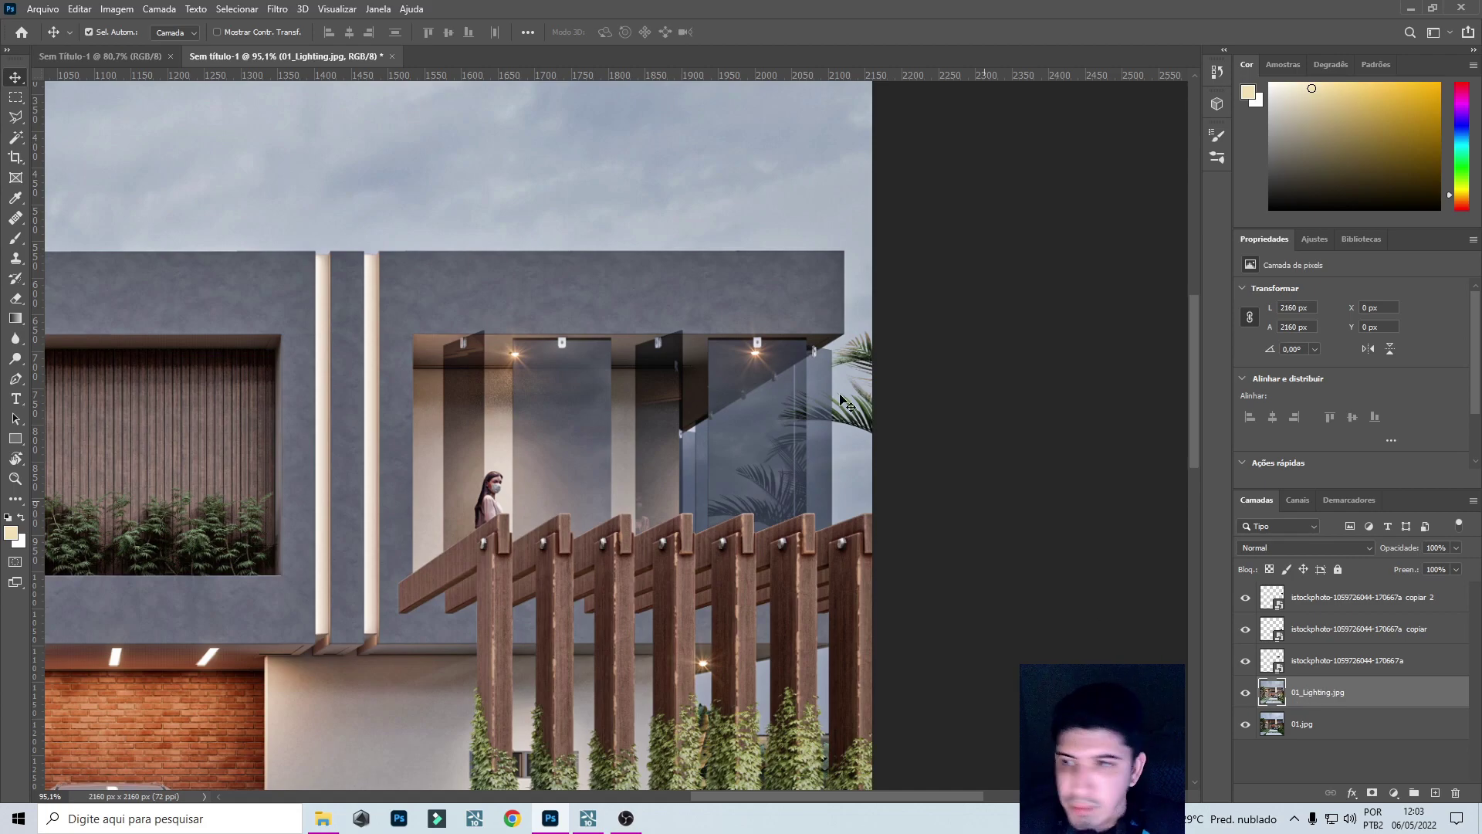
{"action": "left_click", "coordinate": [15, 239]}
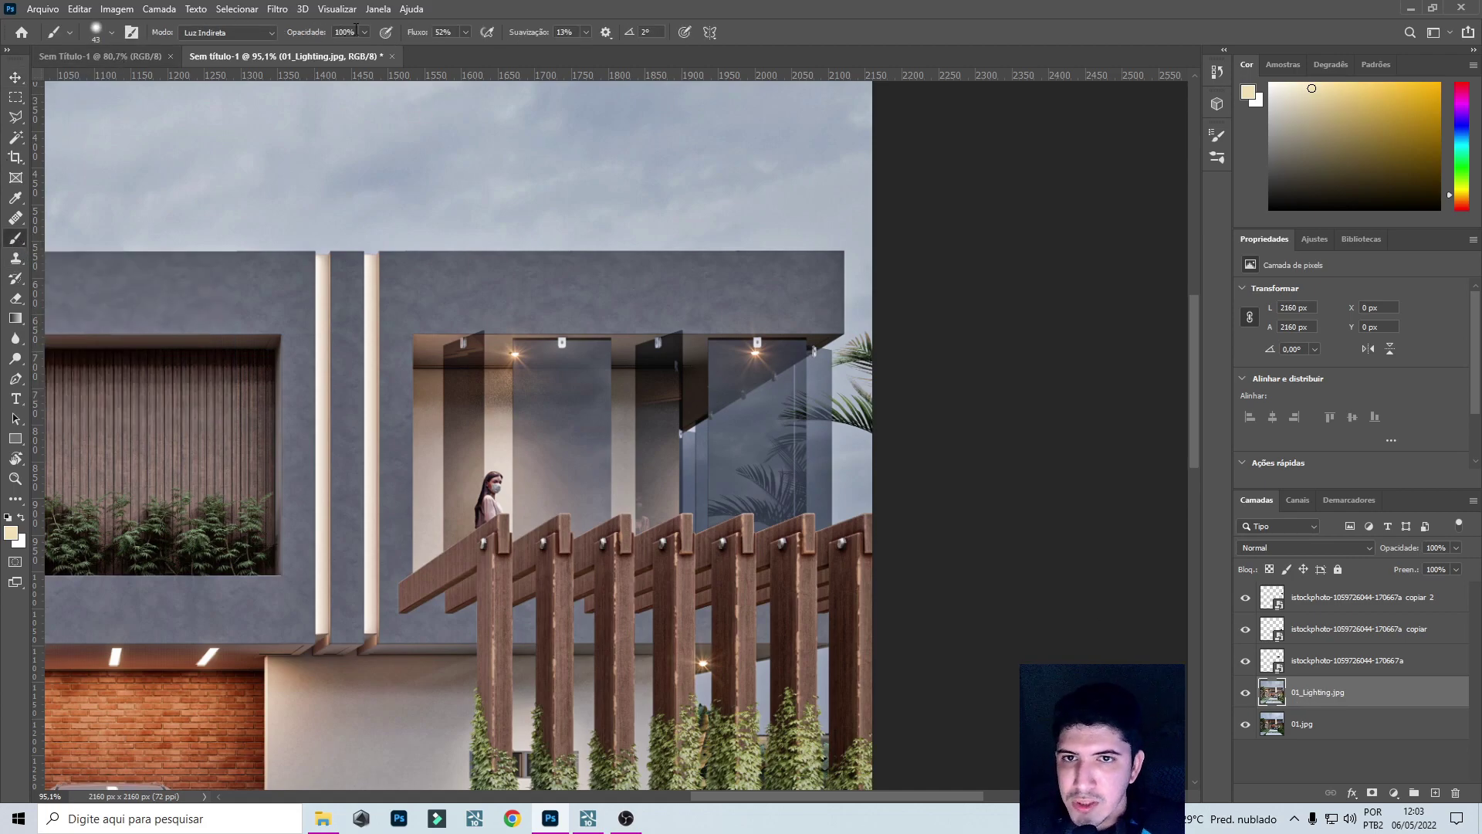
{"action": "left_click", "coordinate": [113, 34]}
{"action": "left_click", "coordinate": [111, 34]}
{"action": "left_click", "coordinate": [111, 34]}
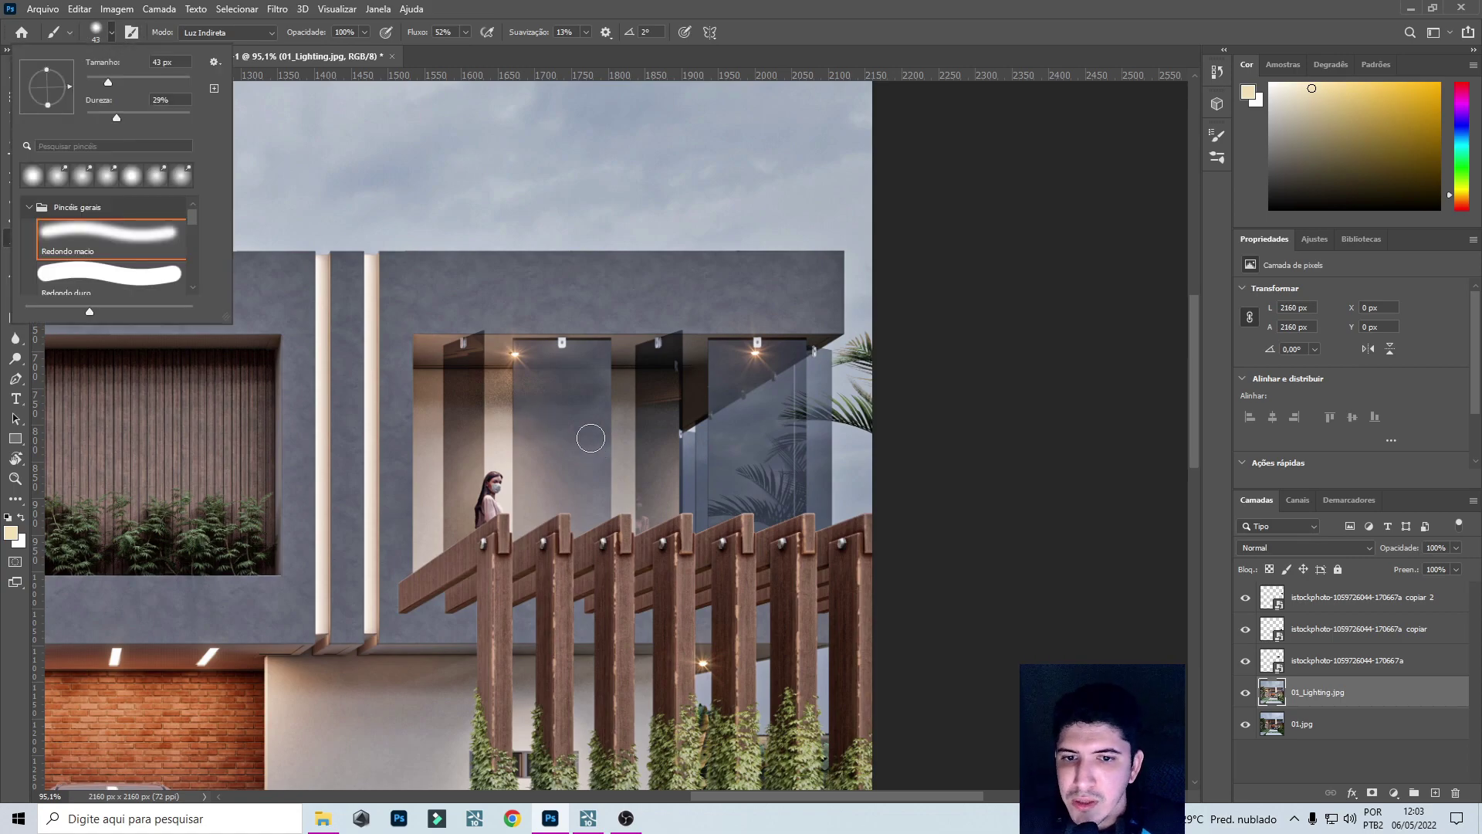
{"action": "left_click", "coordinate": [110, 34]}
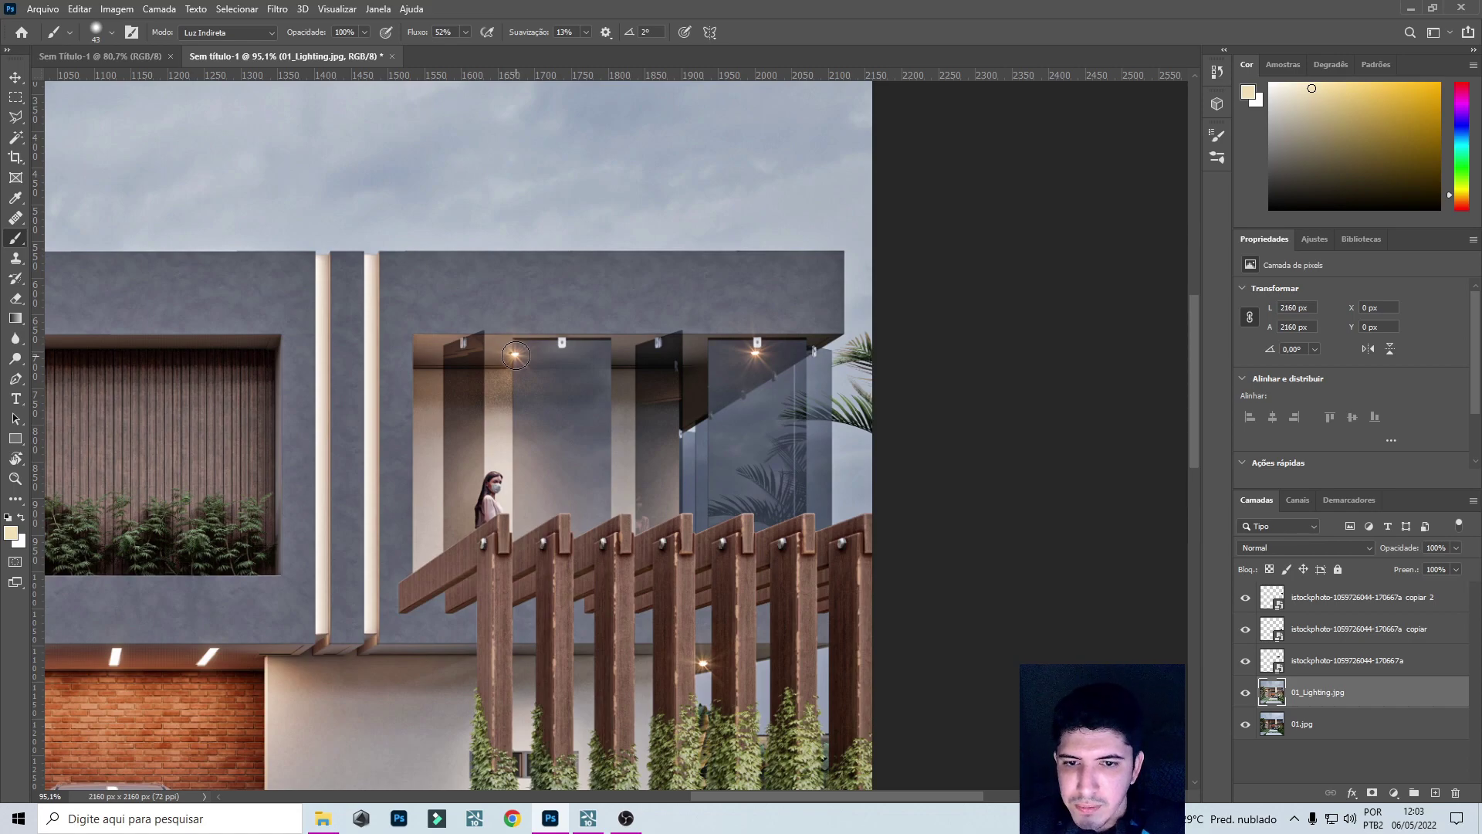
{"action": "left_click_drag", "start_coordinate": [527, 360], "coordinate": [529, 356]}
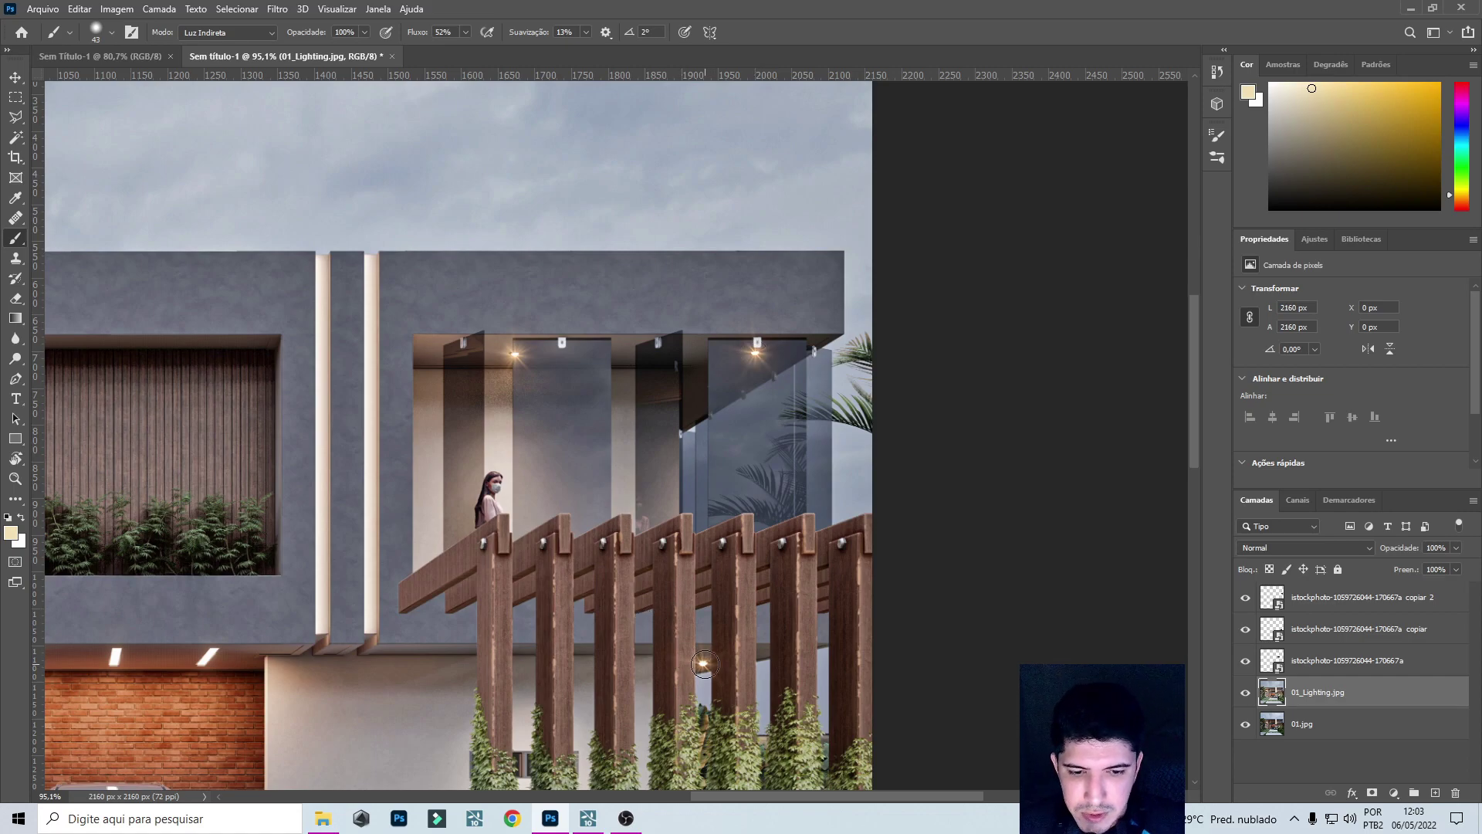
Place the PikPng.com_lens-effects-png_2511741 flare over the silver SUV's left headlight, scaled to about 32%, and commit it.
{"action": "scroll", "coordinate": [680, 547], "scroll_direction": "down", "scroll_amount": 5}
{"action": "scroll", "coordinate": [506, 371], "scroll_direction": "up", "scroll_amount": 2}
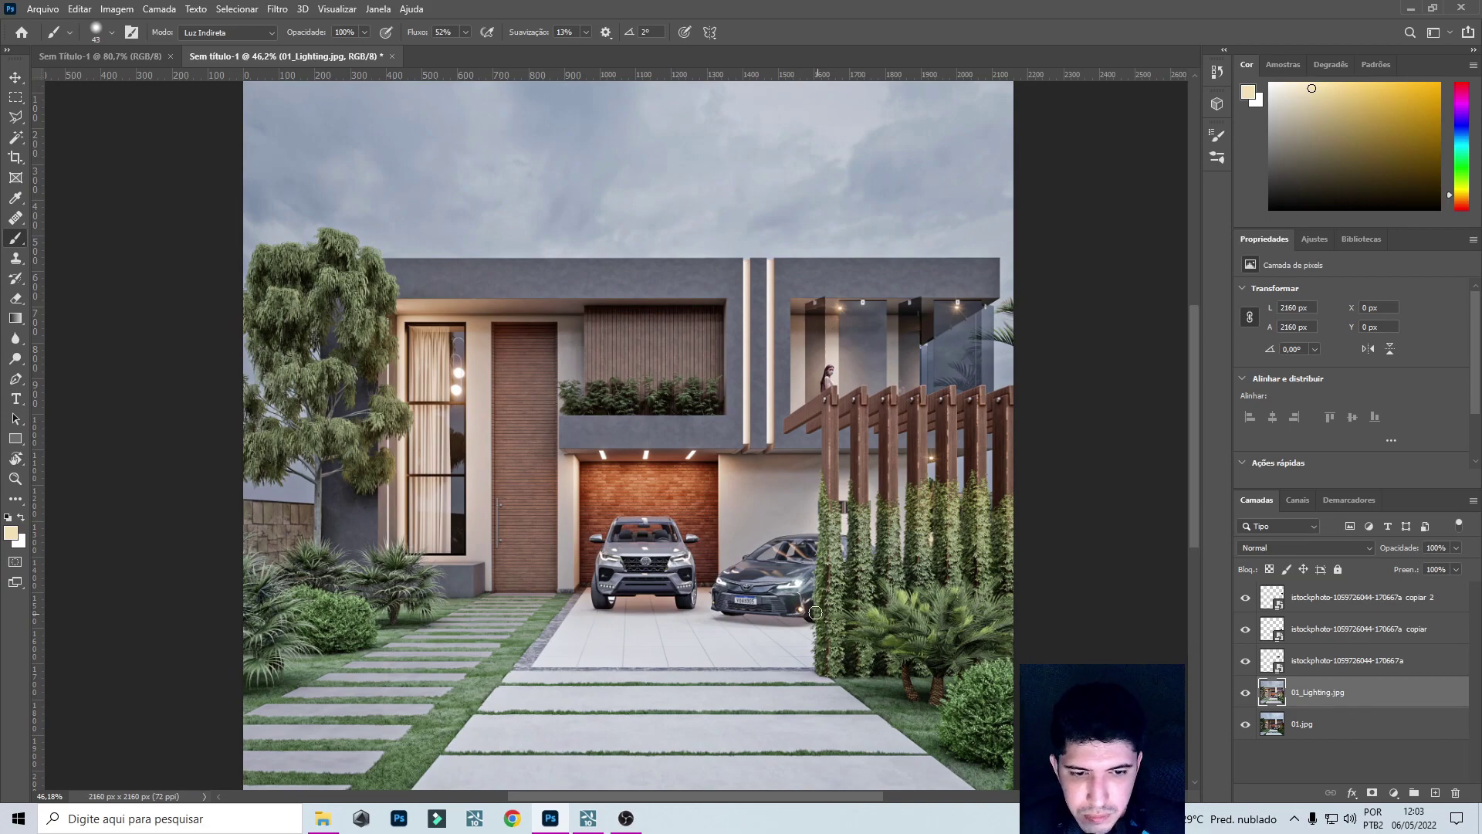
{"action": "scroll", "coordinate": [818, 614], "scroll_direction": "up", "scroll_amount": 3}
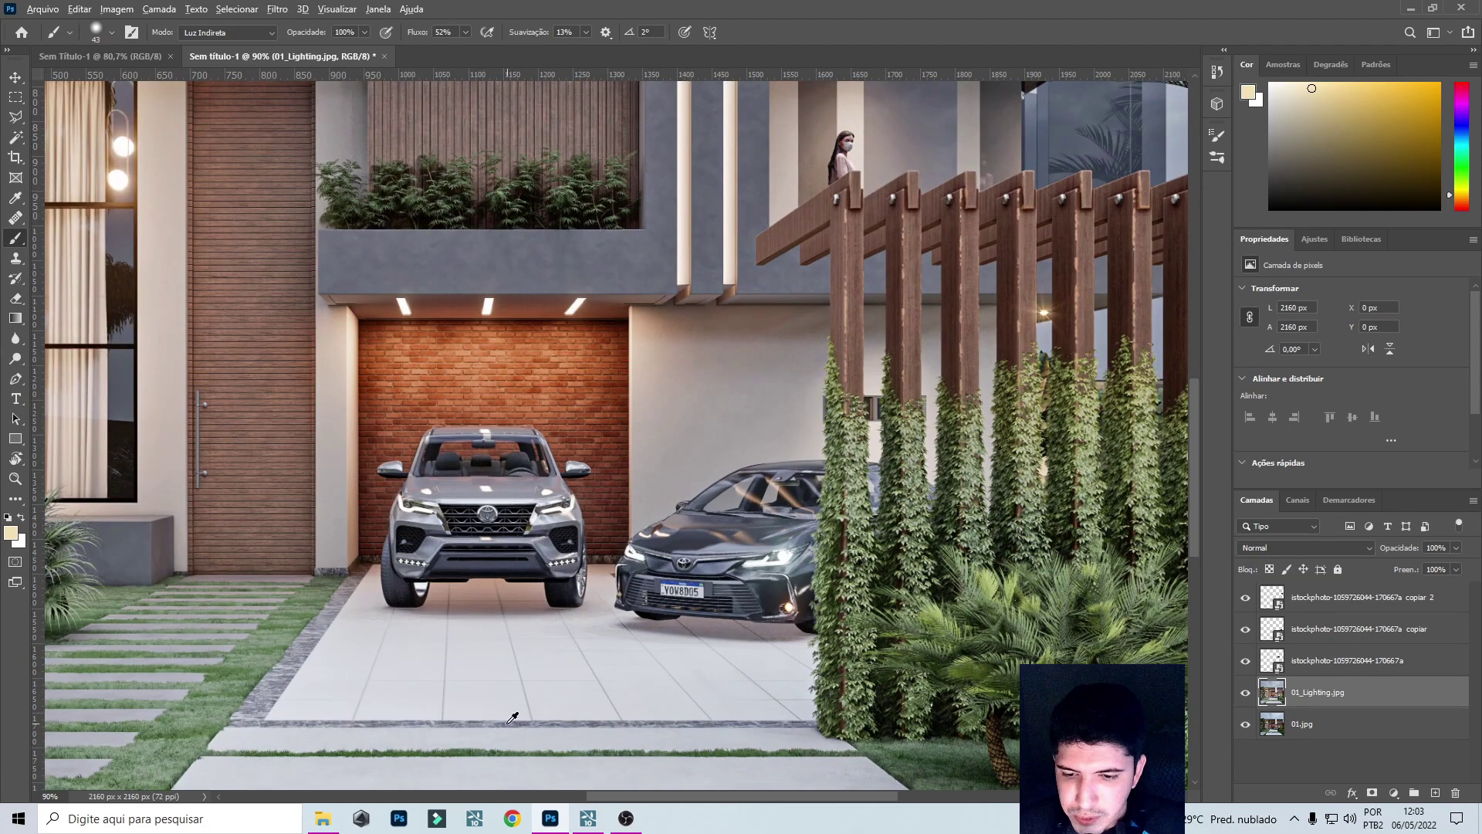
{"action": "scroll", "coordinate": [513, 718], "scroll_direction": "down", "scroll_amount": 3}
{"action": "left_click", "coordinate": [323, 818]}
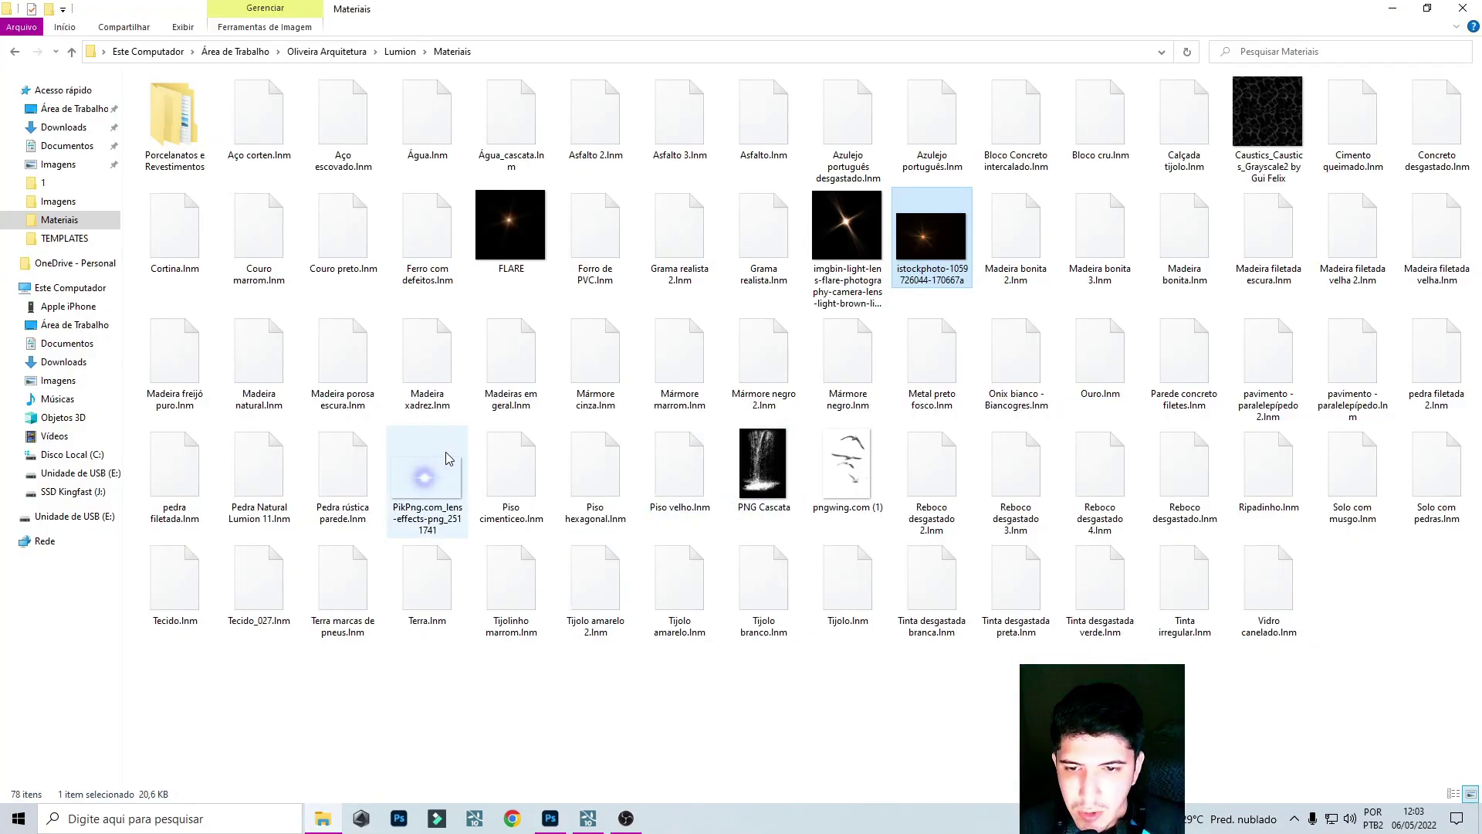
{"action": "mouse_move", "coordinate": [422, 492]}
{"action": "left_mouse_down"}
{"action": "mouse_move", "coordinate": [596, 566]}
{"action": "mouse_move", "coordinate": [583, 531]}
{"action": "mouse_move", "coordinate": [576, 799]}
{"action": "mouse_move", "coordinate": [560, 822]}
{"action": "mouse_move", "coordinate": [847, 224]}
{"action": "mouse_move", "coordinate": [581, 410]}
{"action": "mouse_move", "coordinate": [429, 491]}
{"action": "left_mouse_up"}
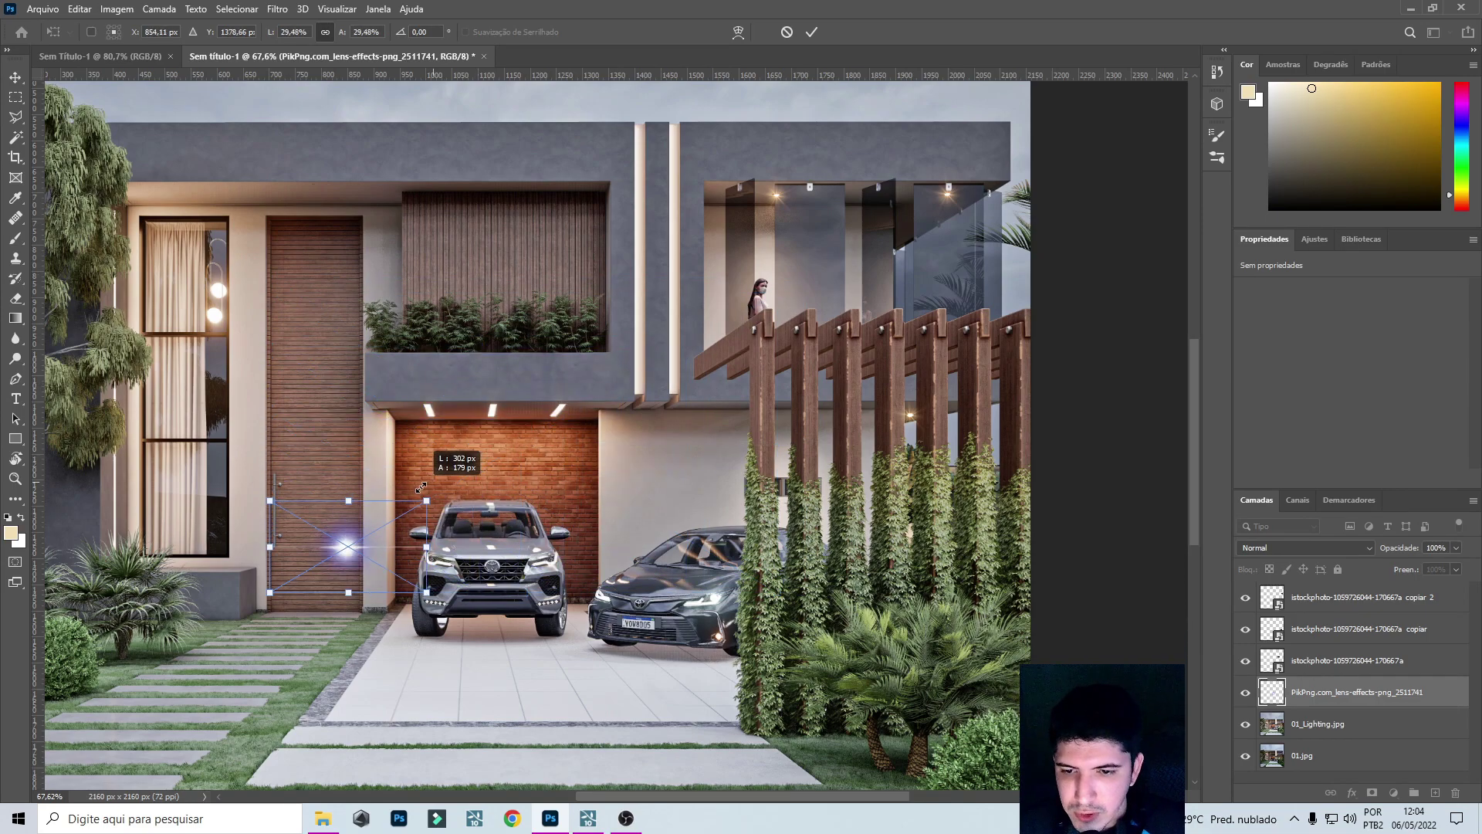
{"action": "left_click_drag", "start_coordinate": [354, 558], "coordinate": [446, 569]}
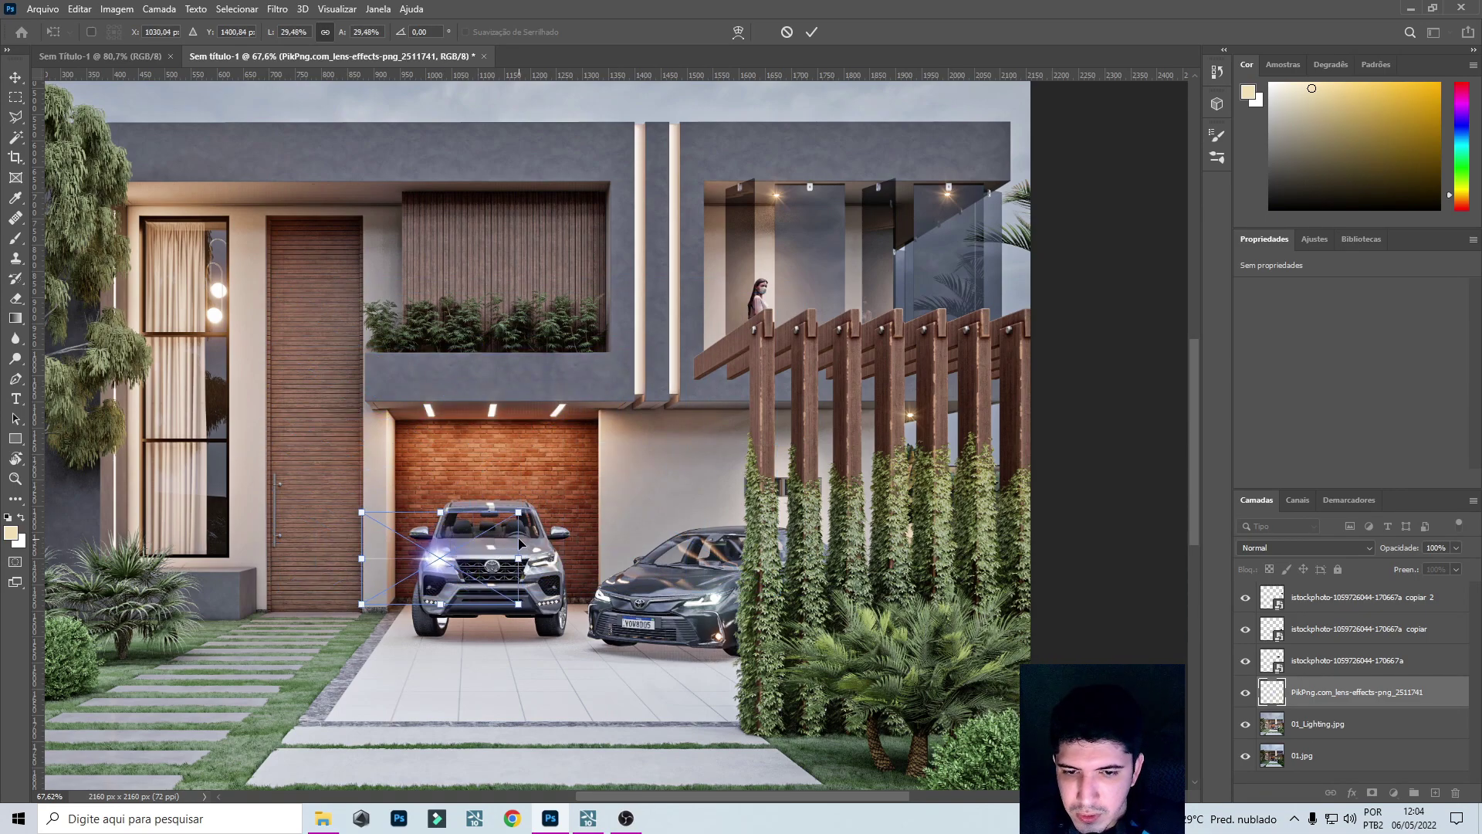
{"action": "left_click_drag", "start_coordinate": [523, 509], "coordinate": [540, 505]}
{"action": "left_click_drag", "start_coordinate": [452, 565], "coordinate": [442, 573]}
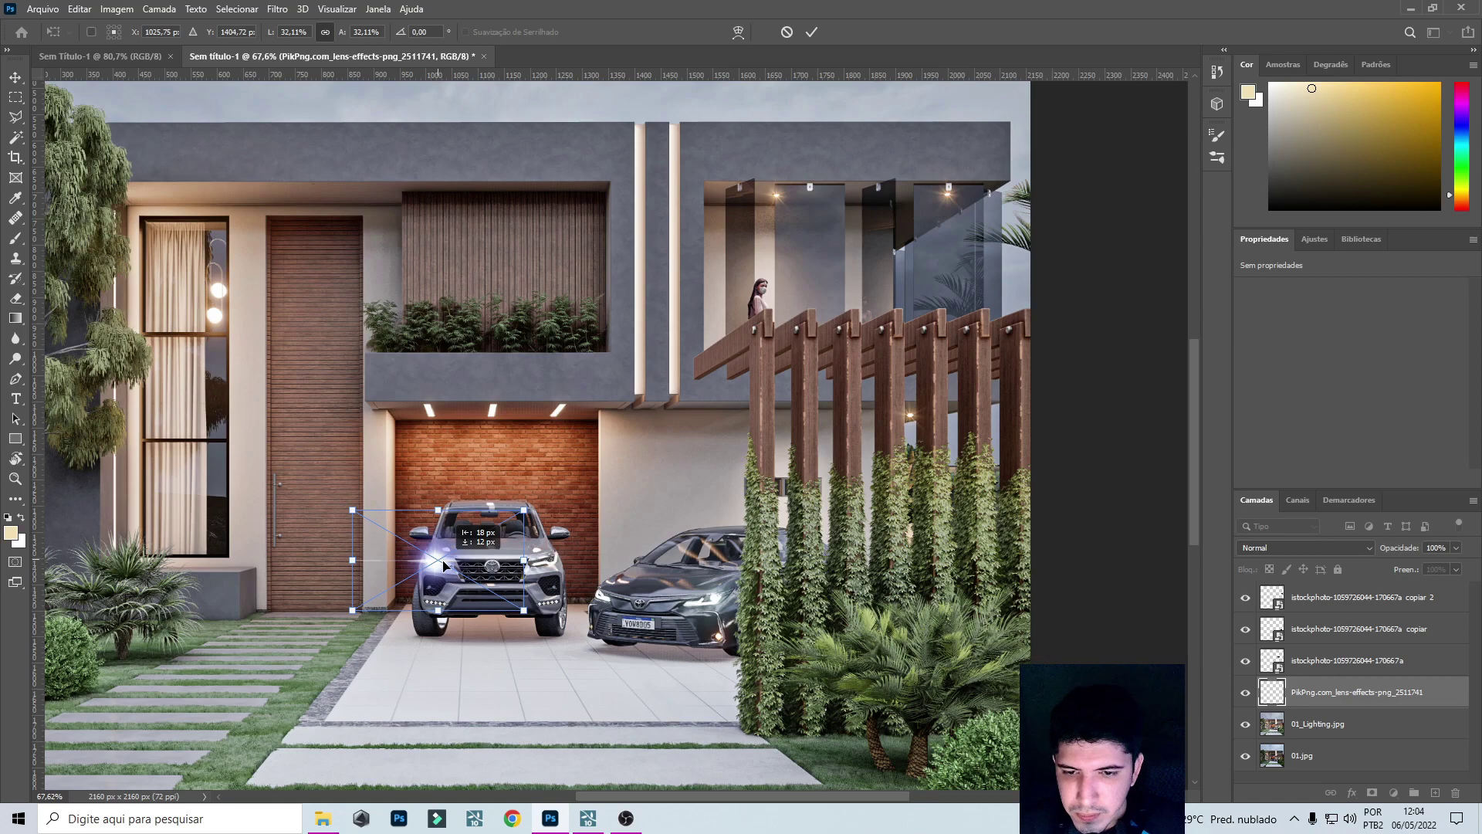
{"action": "left_click", "coordinate": [814, 32]}
Move the headlight flare layer to the top of the stack and place a duplicate on the SUV's right headlight.
{"action": "left_click_drag", "start_coordinate": [1347, 694], "coordinate": [1344, 591]}
{"action": "key", "text": "ctrl+j"}
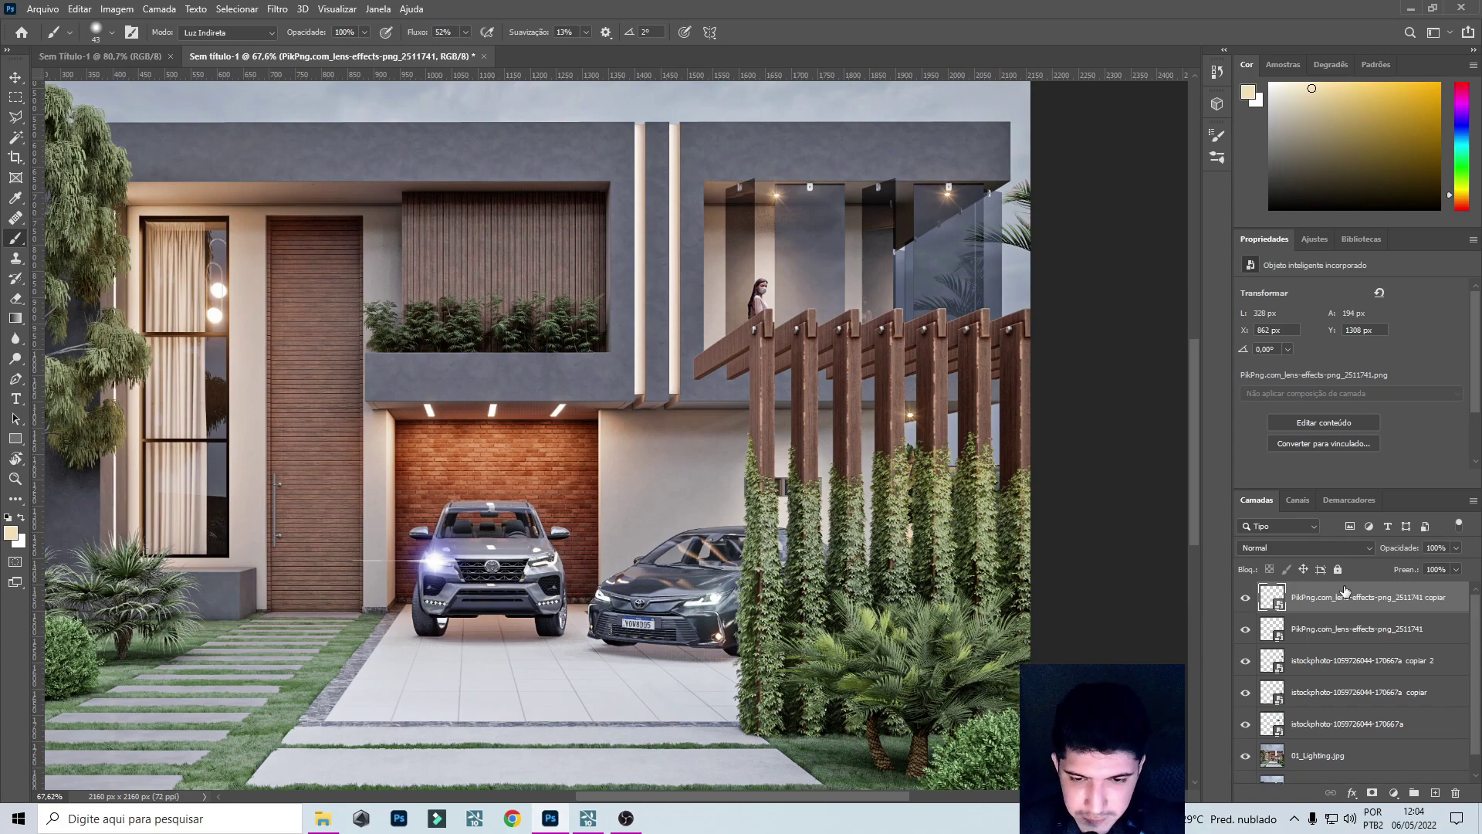
{"action": "left_click", "coordinate": [15, 78]}
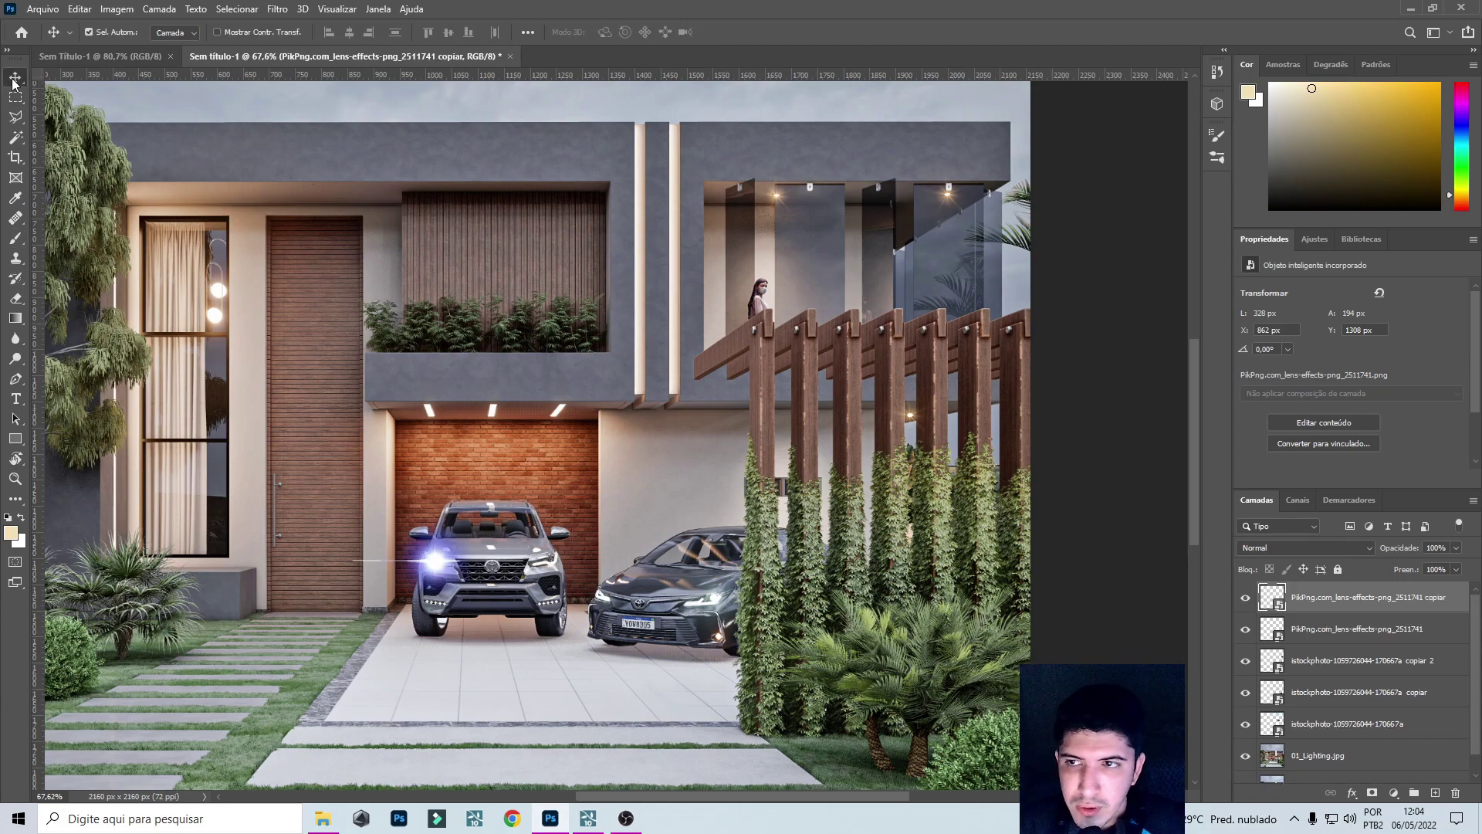
{"action": "left_click_drag", "start_coordinate": [433, 564], "coordinate": [543, 562]}
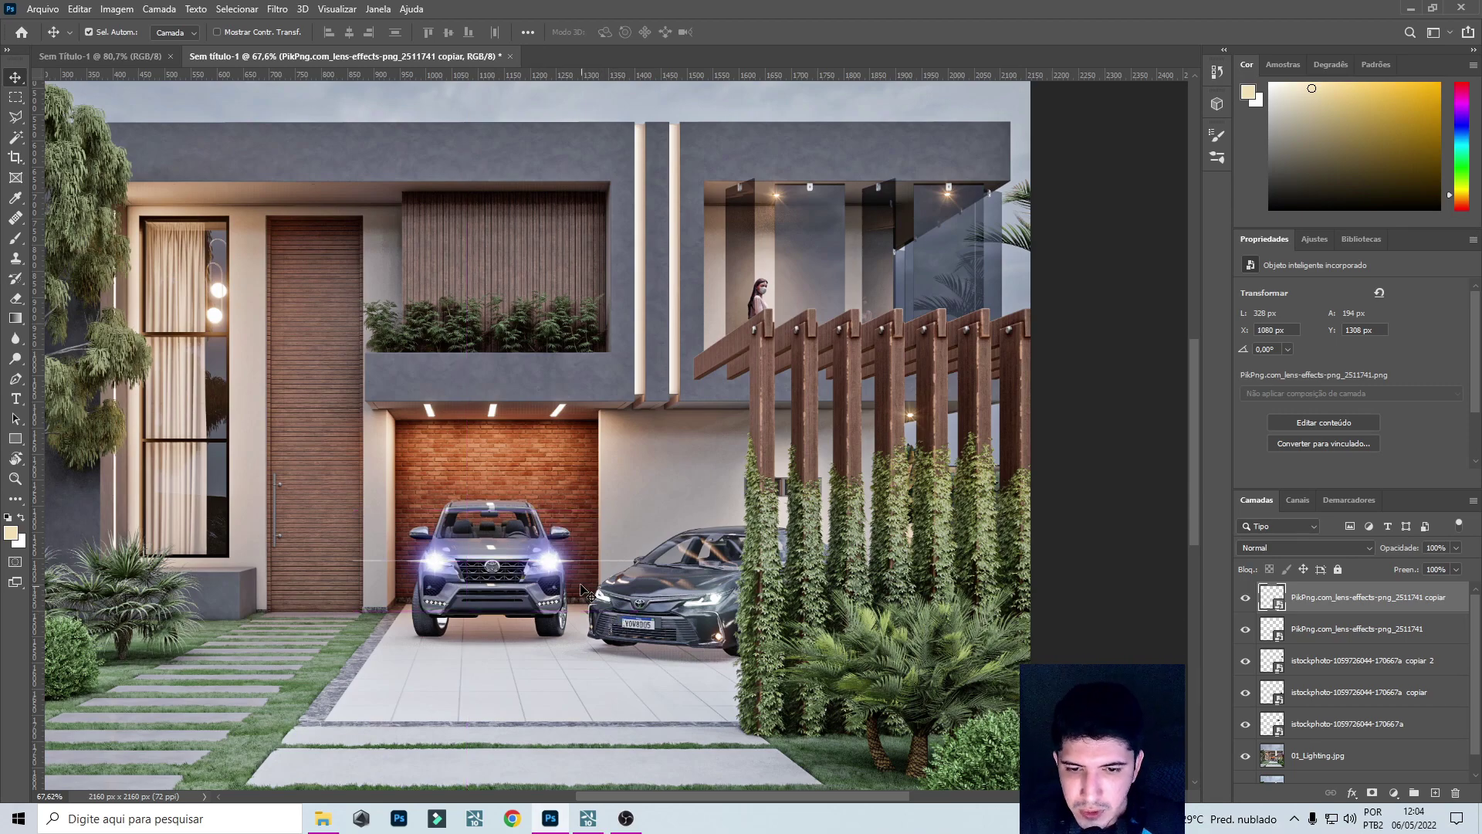
Create two more copies of the headlight flare and place one on each headlight of the dark sedan.
{"action": "key", "text": "ctrl+j"}
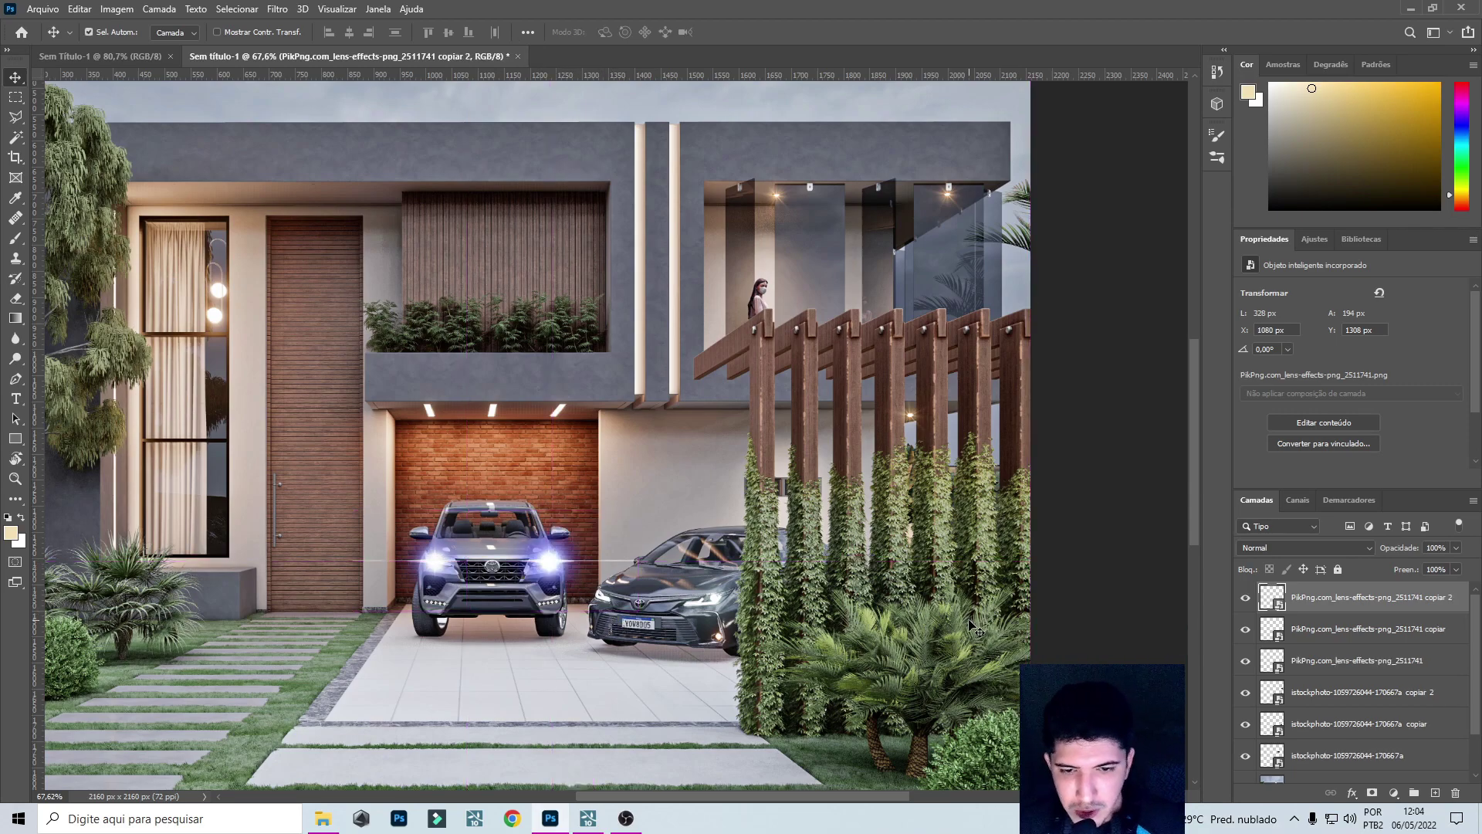
{"action": "left_click_drag", "start_coordinate": [538, 576], "coordinate": [708, 610]}
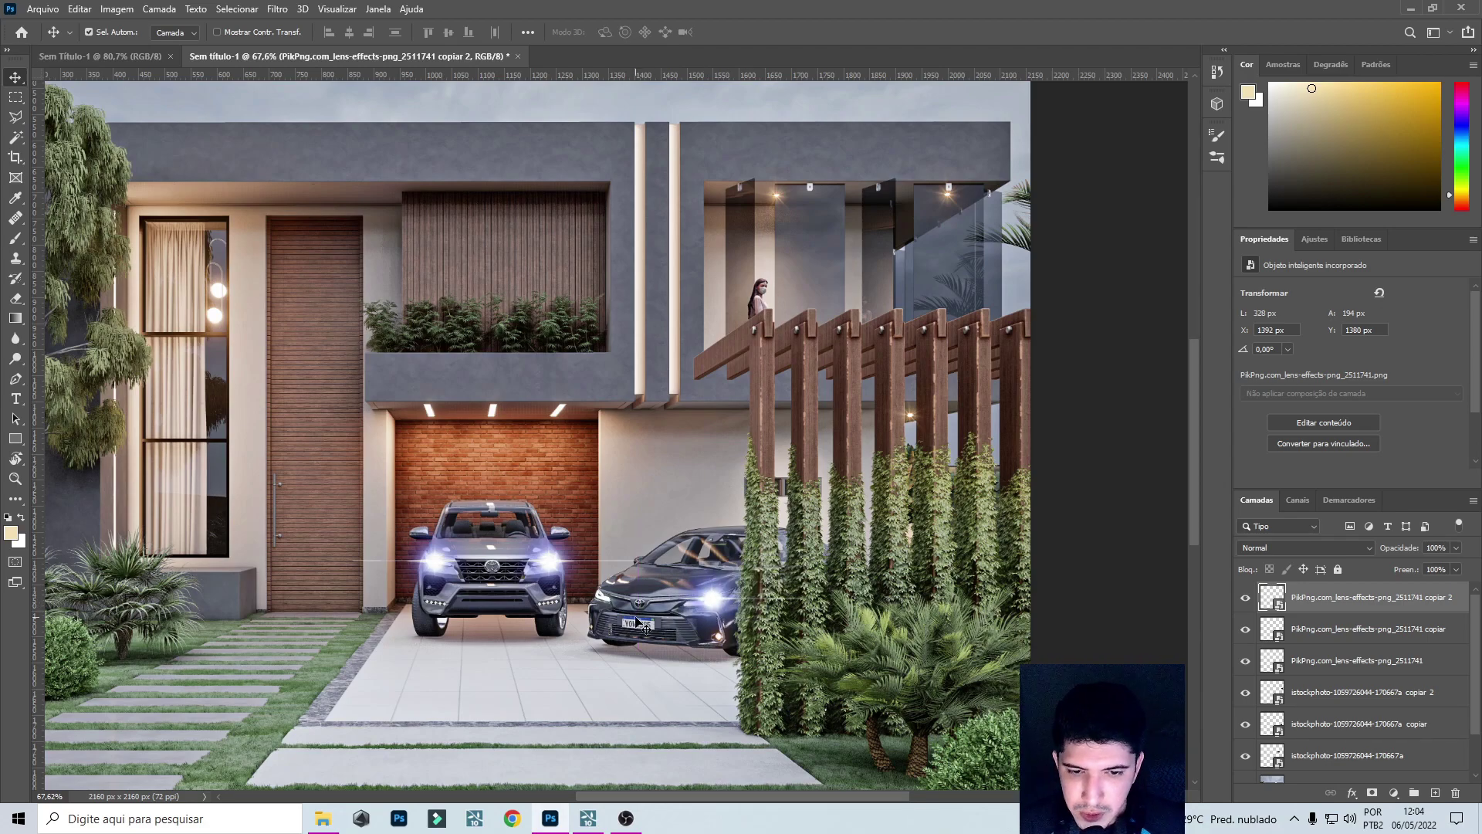
{"action": "key", "text": "ctrl"}
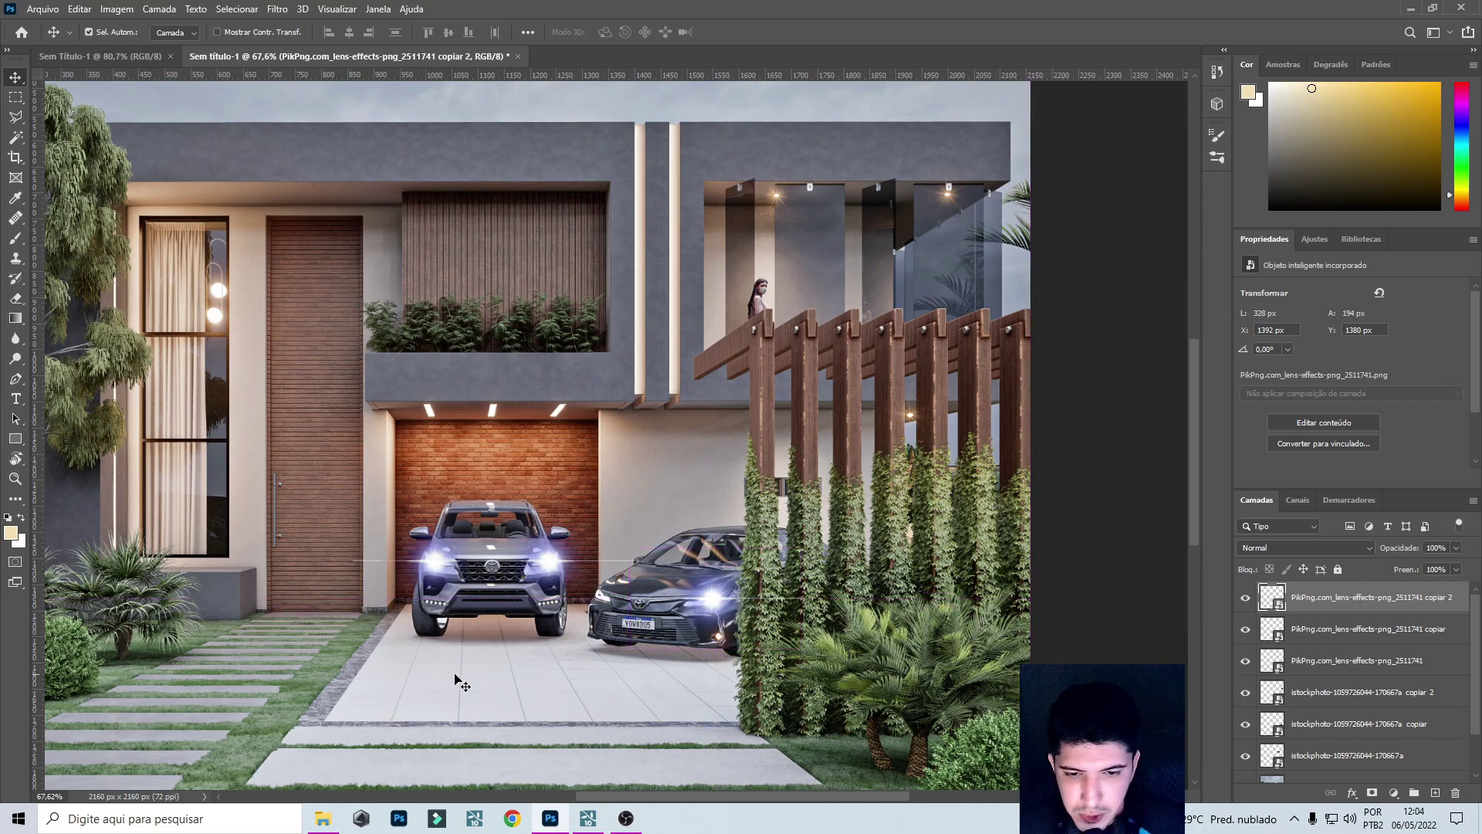
{"action": "key", "text": "ctrl+j"}
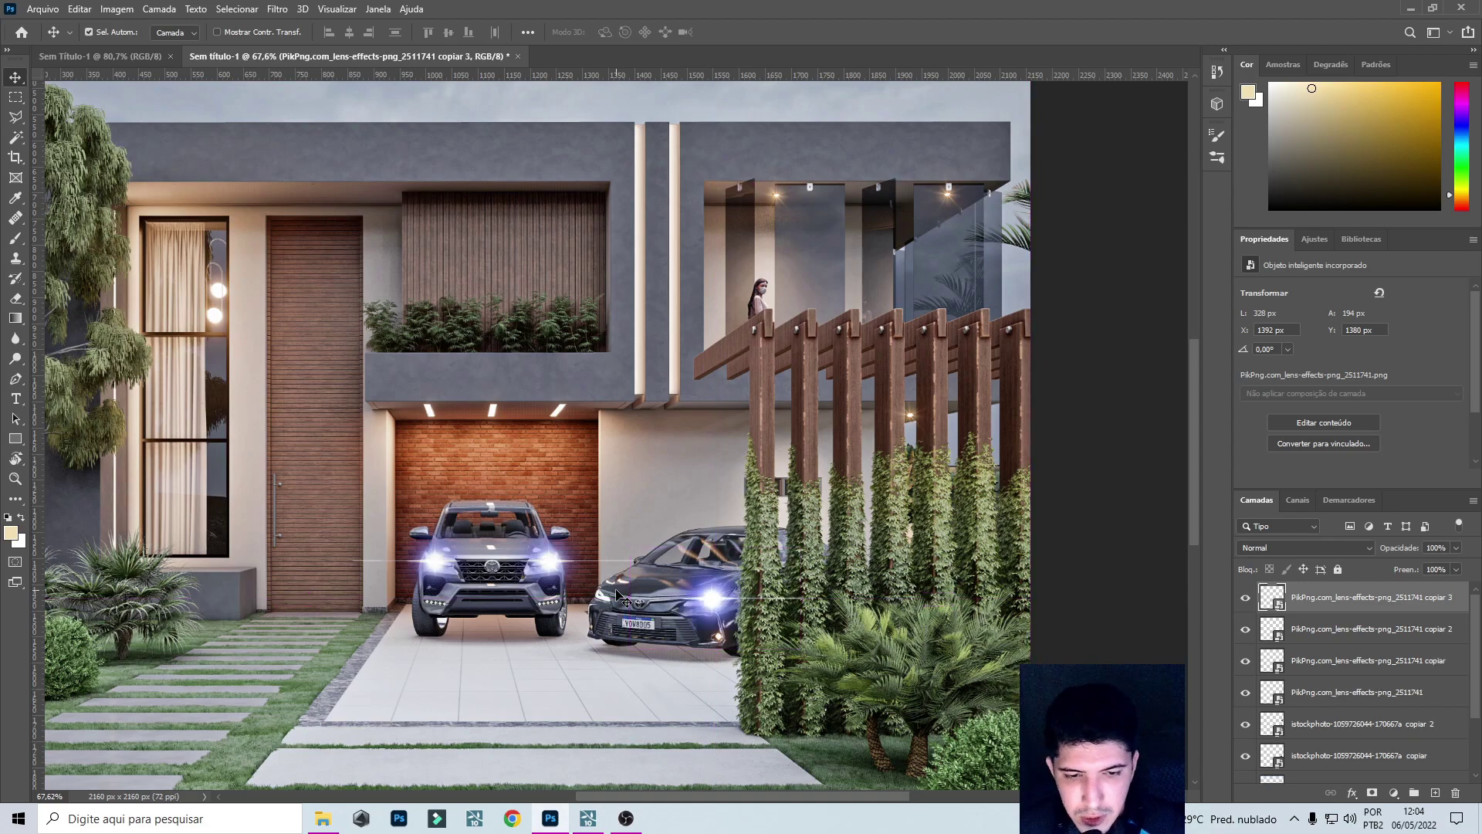
{"action": "left_click_drag", "start_coordinate": [688, 604], "coordinate": [605, 600]}
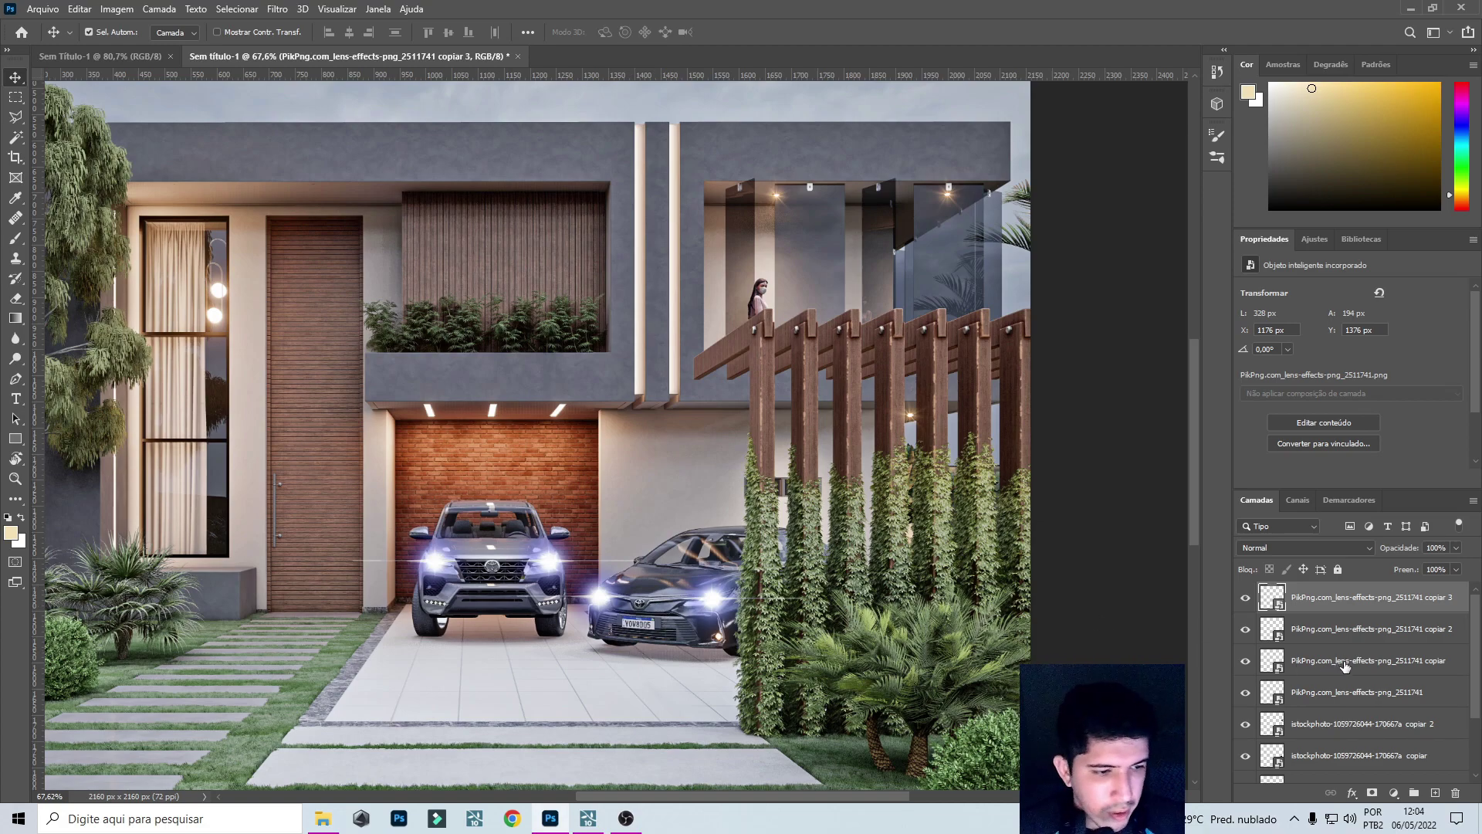
Set all four headlight flare layers to the Divisão blend mode and lower their opacity to 60%.
{"action": "left_click", "coordinate": [1351, 694]}
{"action": "left_click", "coordinate": [1356, 608], "text": "shift"}
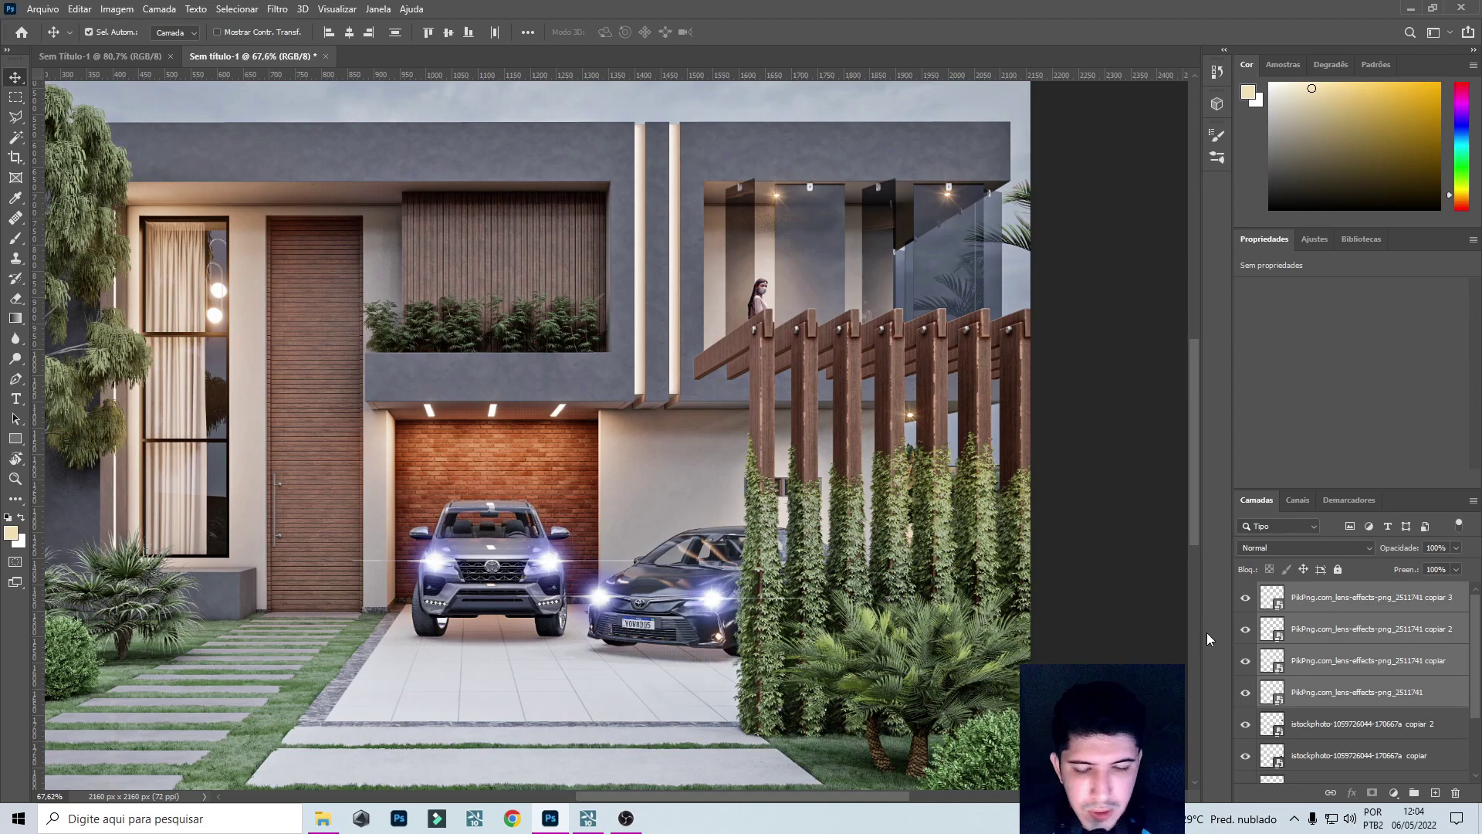
{"action": "left_click", "coordinate": [1289, 550]}
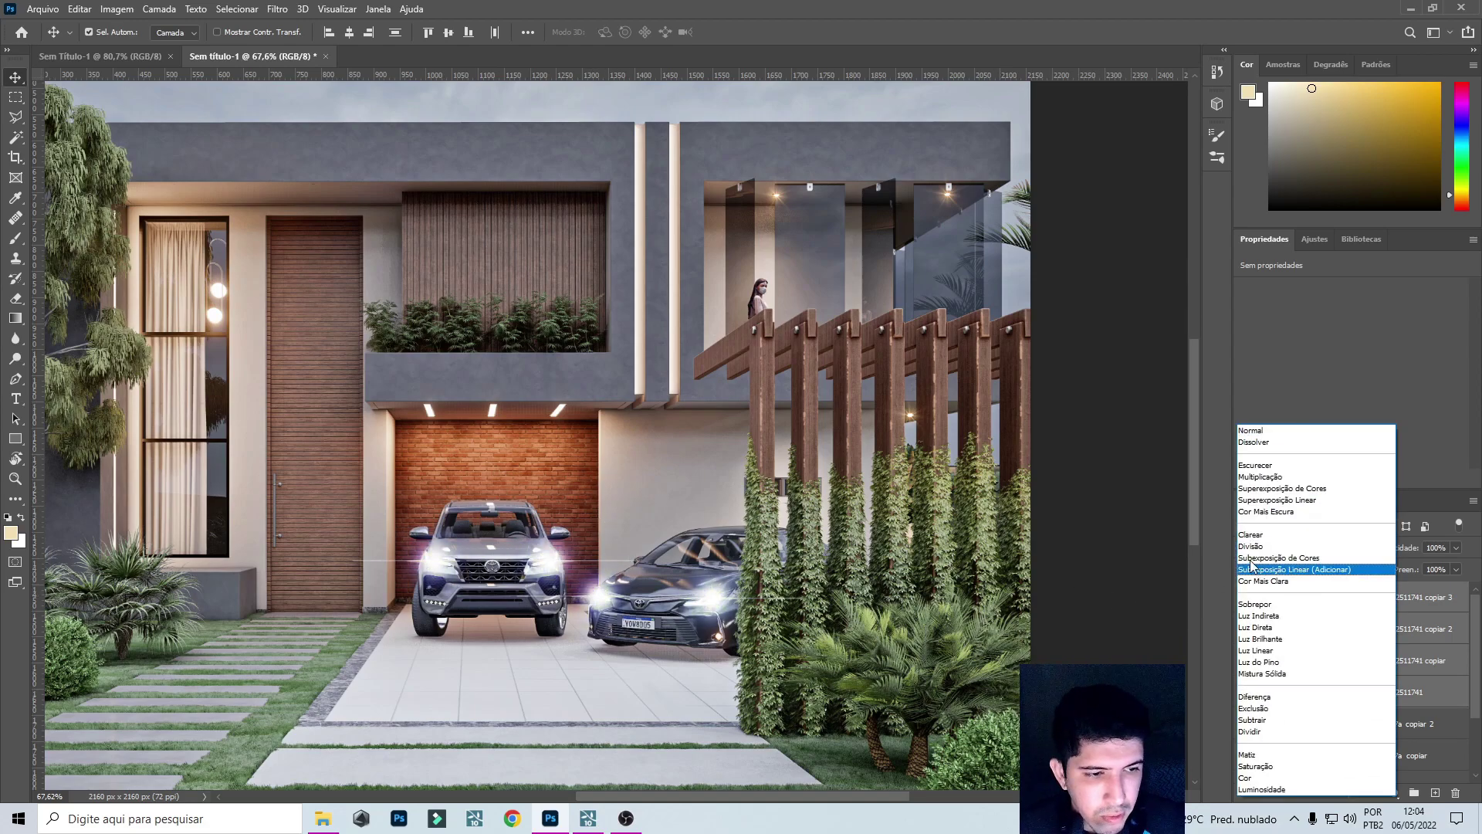
{"action": "left_click", "coordinate": [1358, 546]}
{"action": "left_click", "coordinate": [1456, 549]}
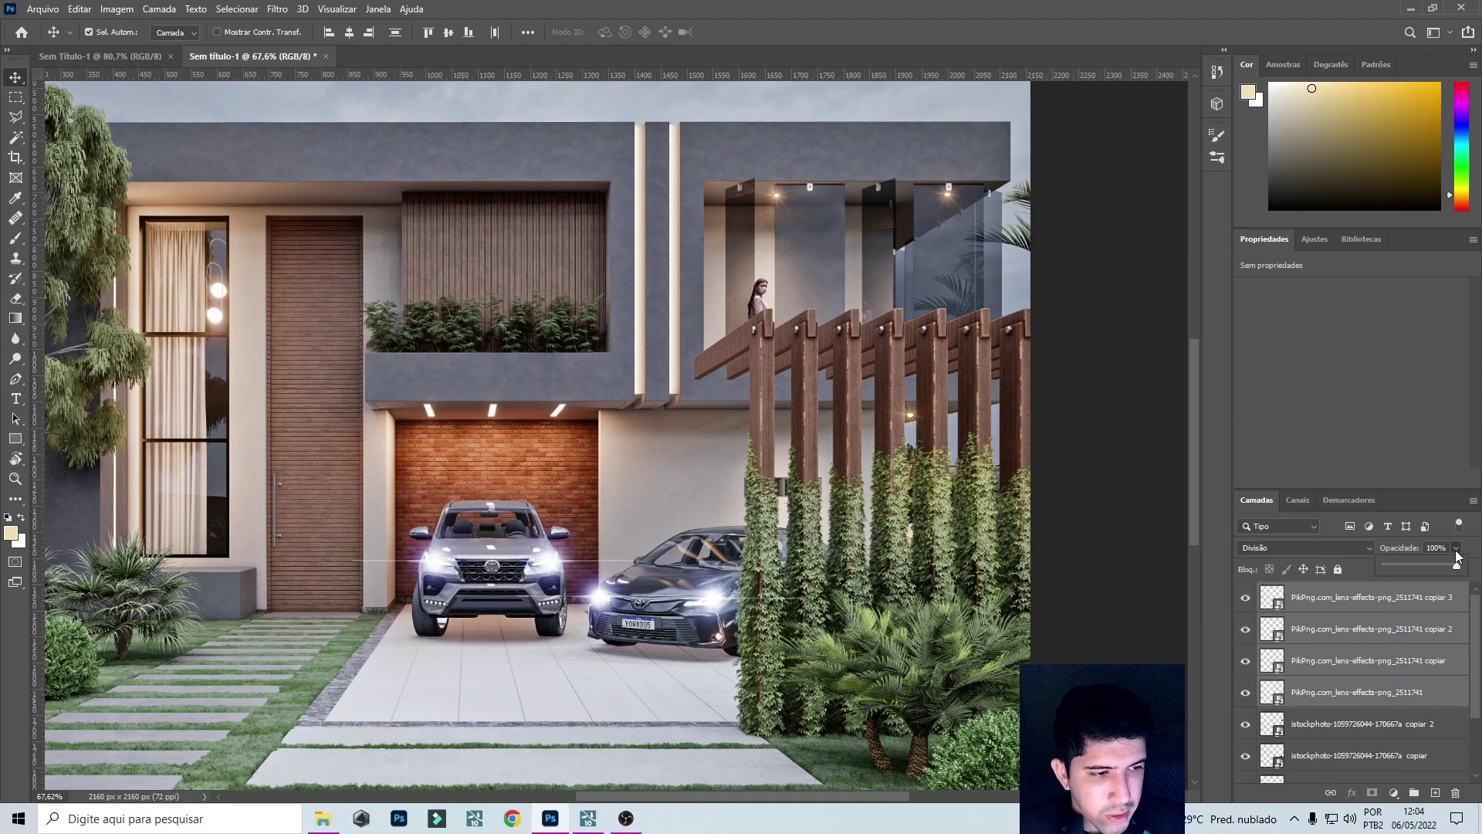
{"action": "left_click_drag", "start_coordinate": [1443, 570], "coordinate": [1433, 569]}
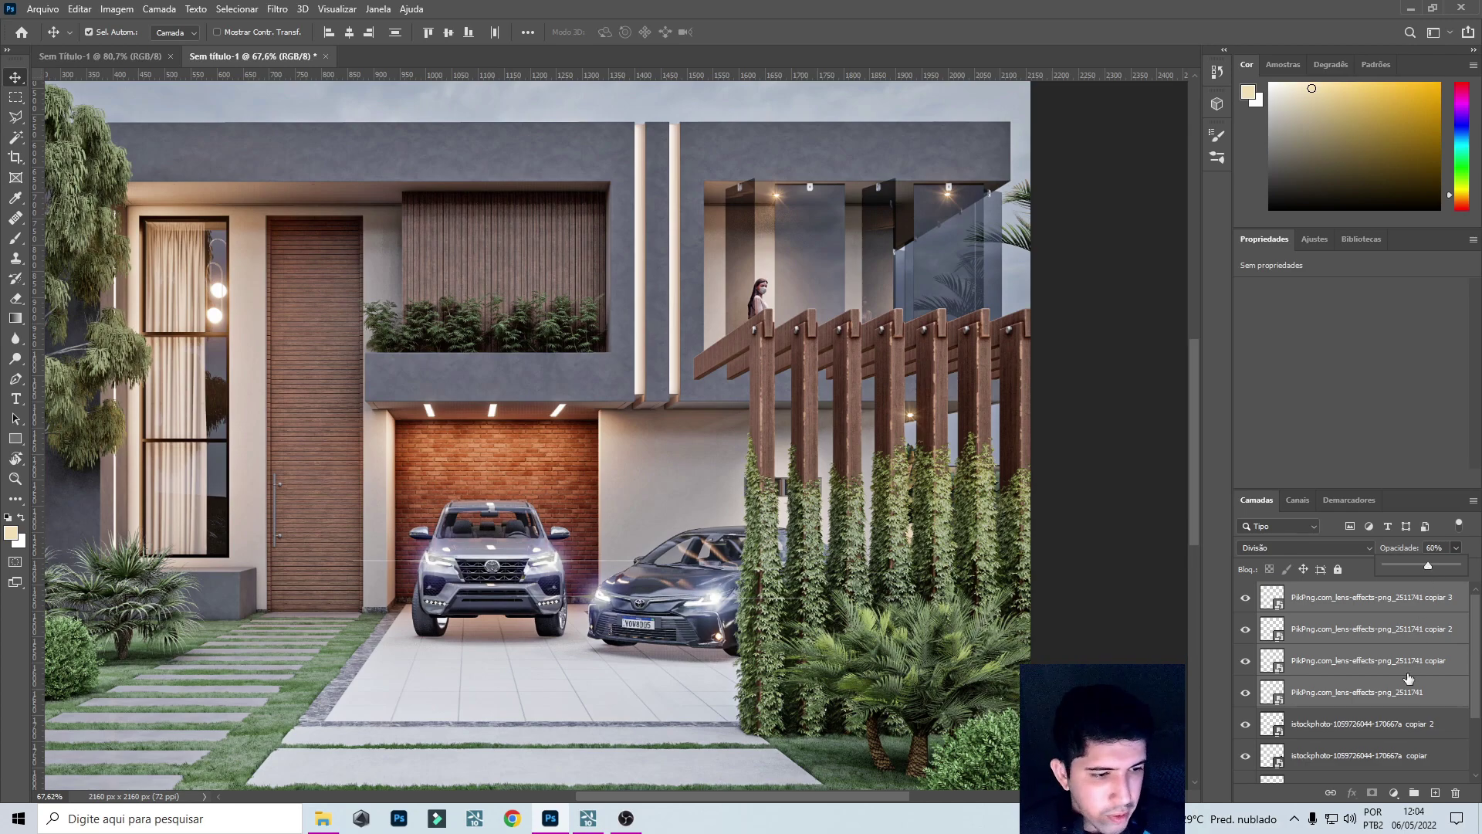
Rasterize the four PikPng.com headlight flare layers together.
{"action": "scroll", "coordinate": [629, 537], "scroll_direction": "down", "scroll_amount": 5}
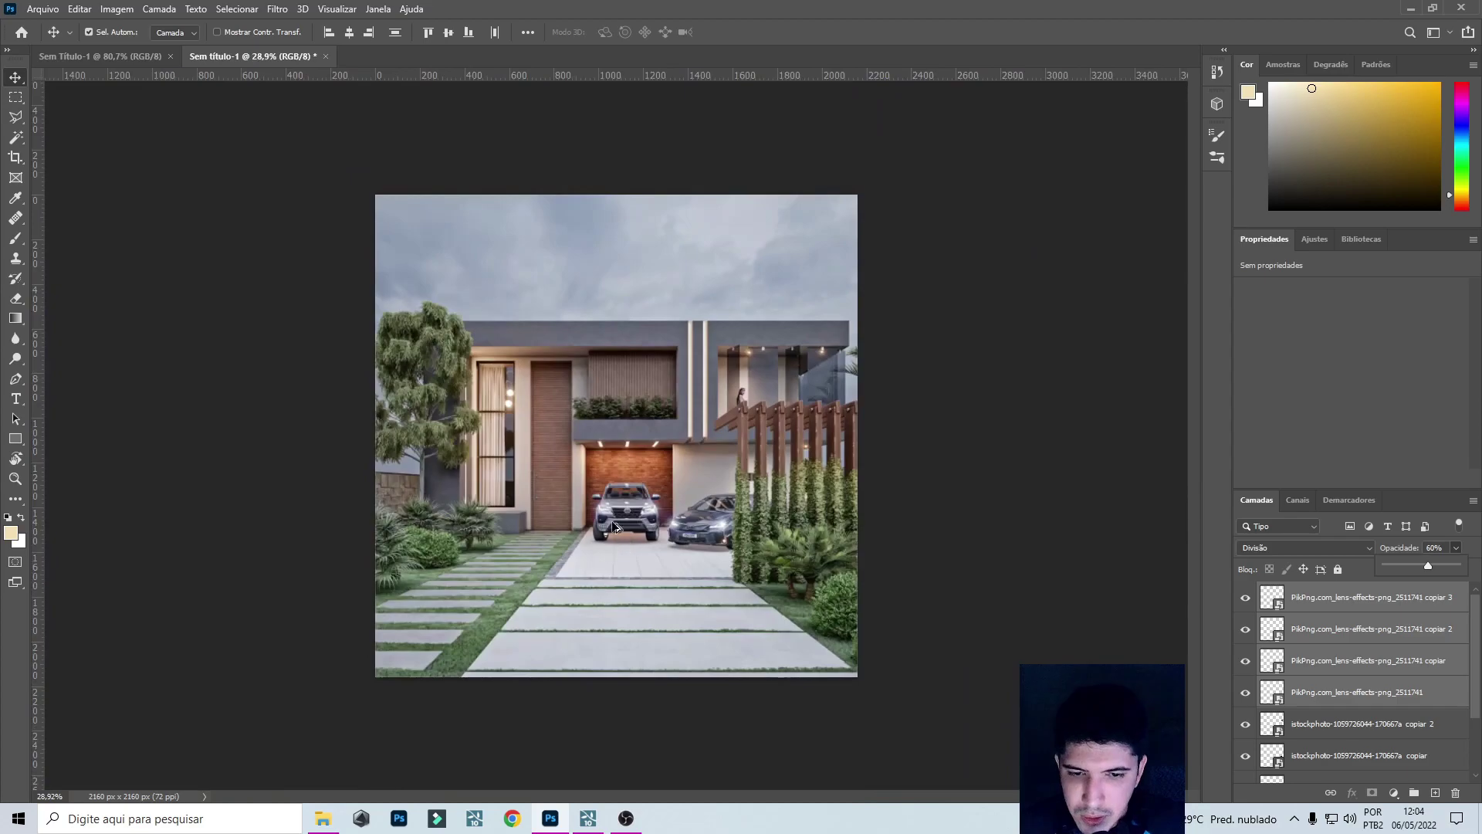
{"action": "scroll", "coordinate": [614, 518], "scroll_direction": "up", "scroll_amount": 3}
{"action": "scroll", "coordinate": [591, 552], "scroll_direction": "up", "scroll_amount": 2}
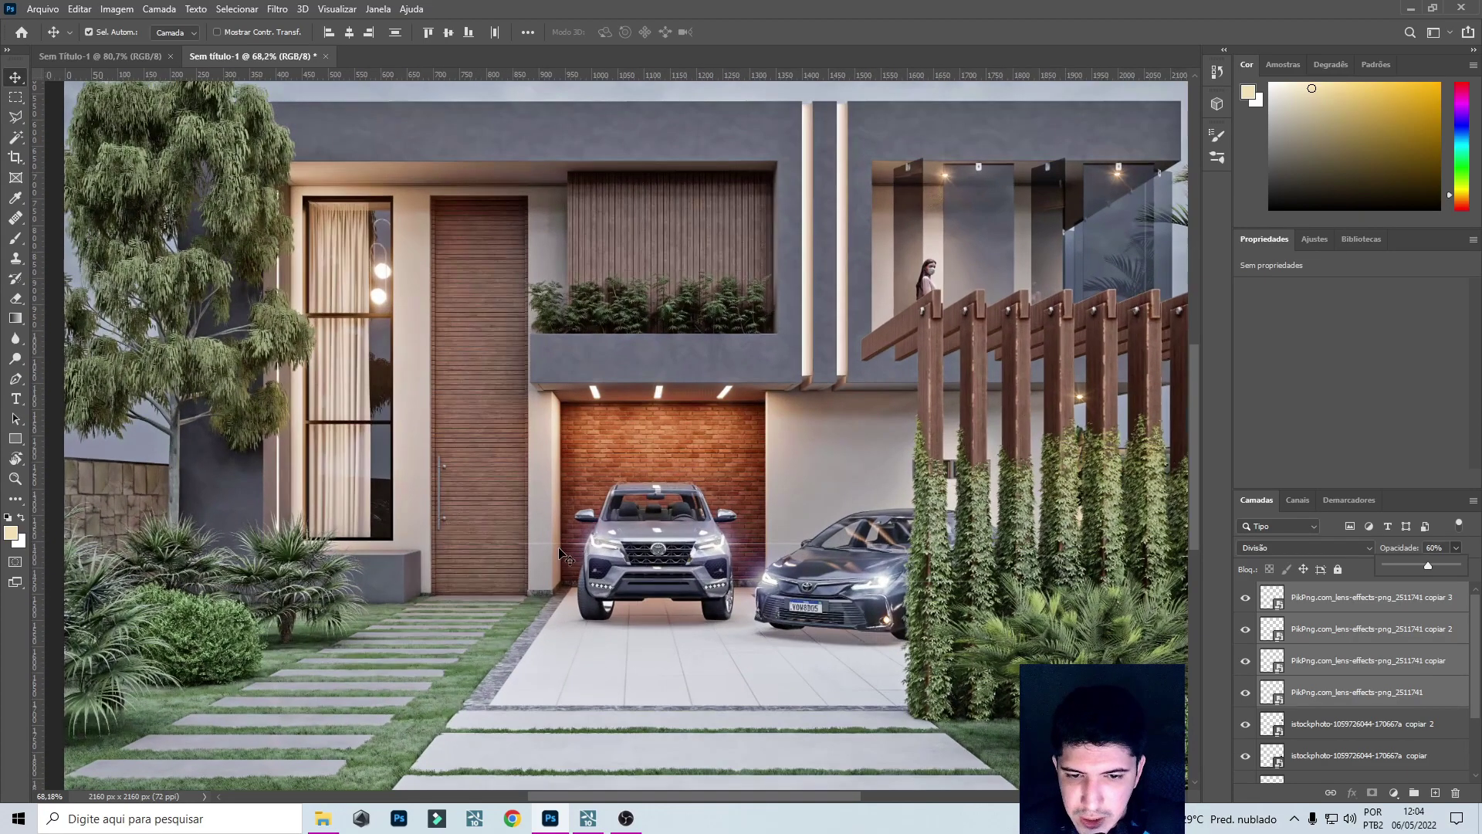
{"action": "right_click", "coordinate": [1359, 603]}
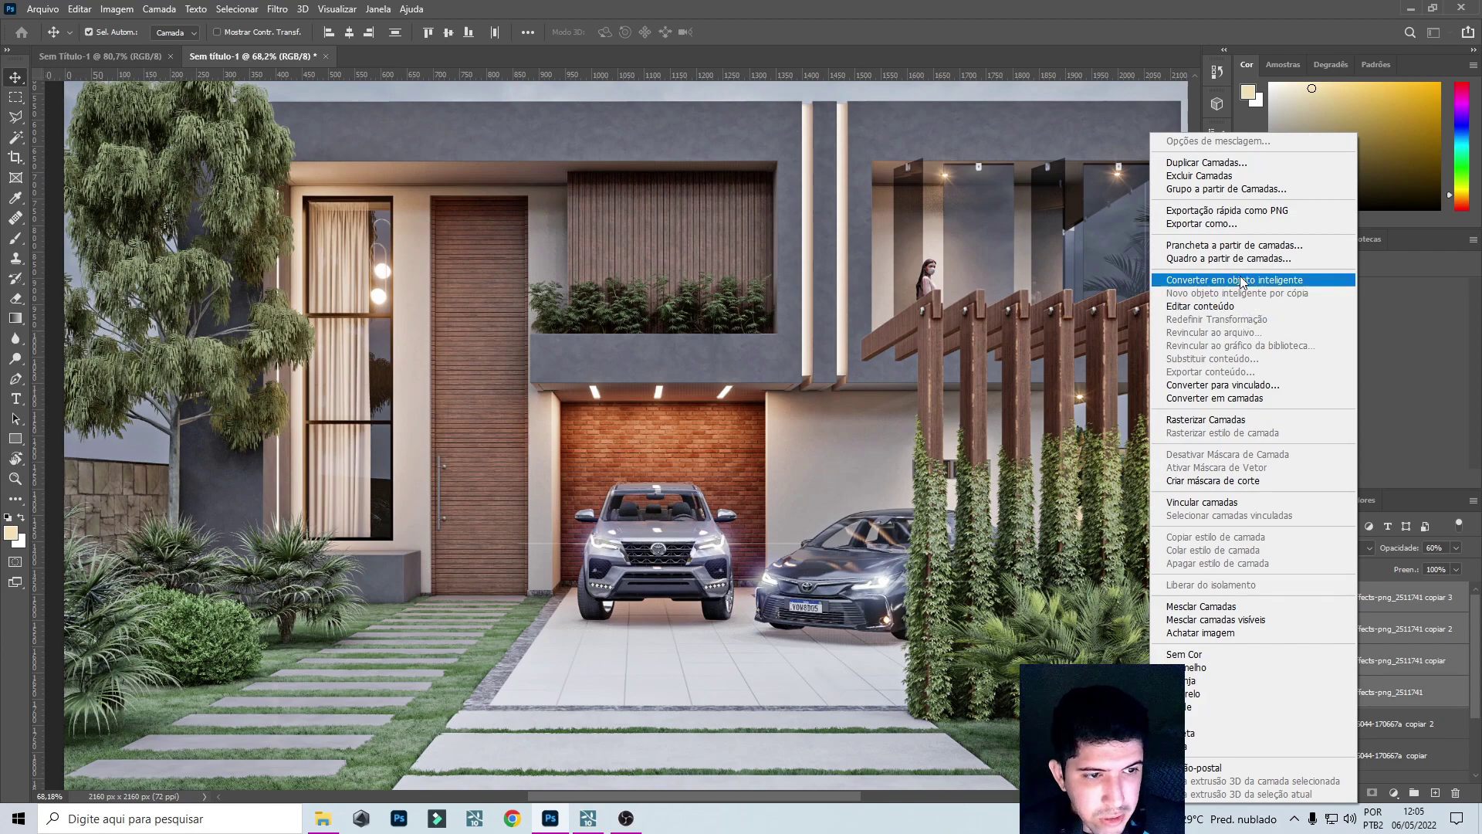
{"action": "left_click", "coordinate": [1235, 420]}
Clear the stray flare edges of the original headlight flare layer with rectangular selections beside the SUV and between the two cars.
{"action": "left_click", "coordinate": [17, 97]}
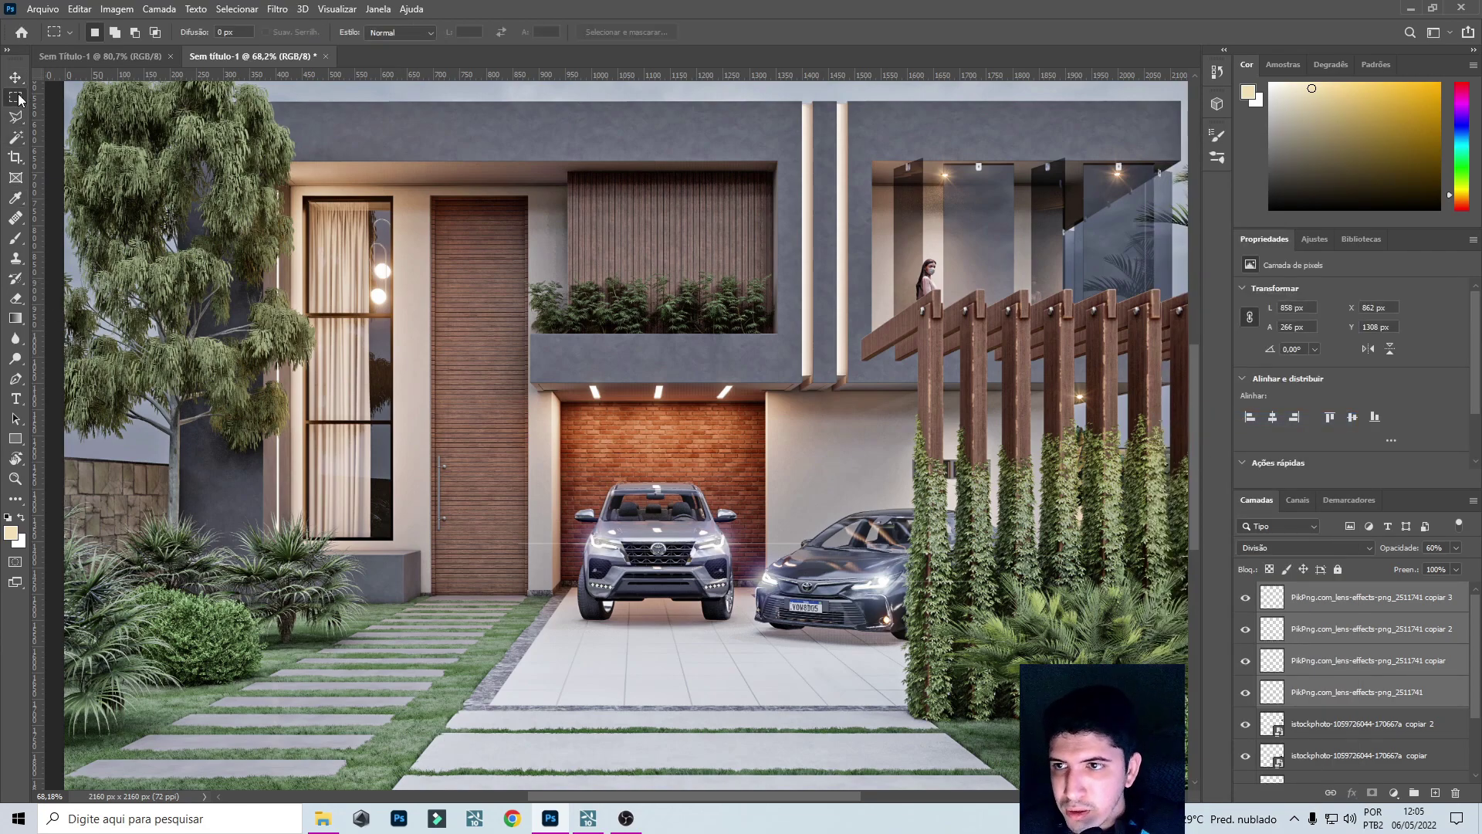
{"action": "left_click_drag", "start_coordinate": [475, 465], "coordinate": [559, 569]}
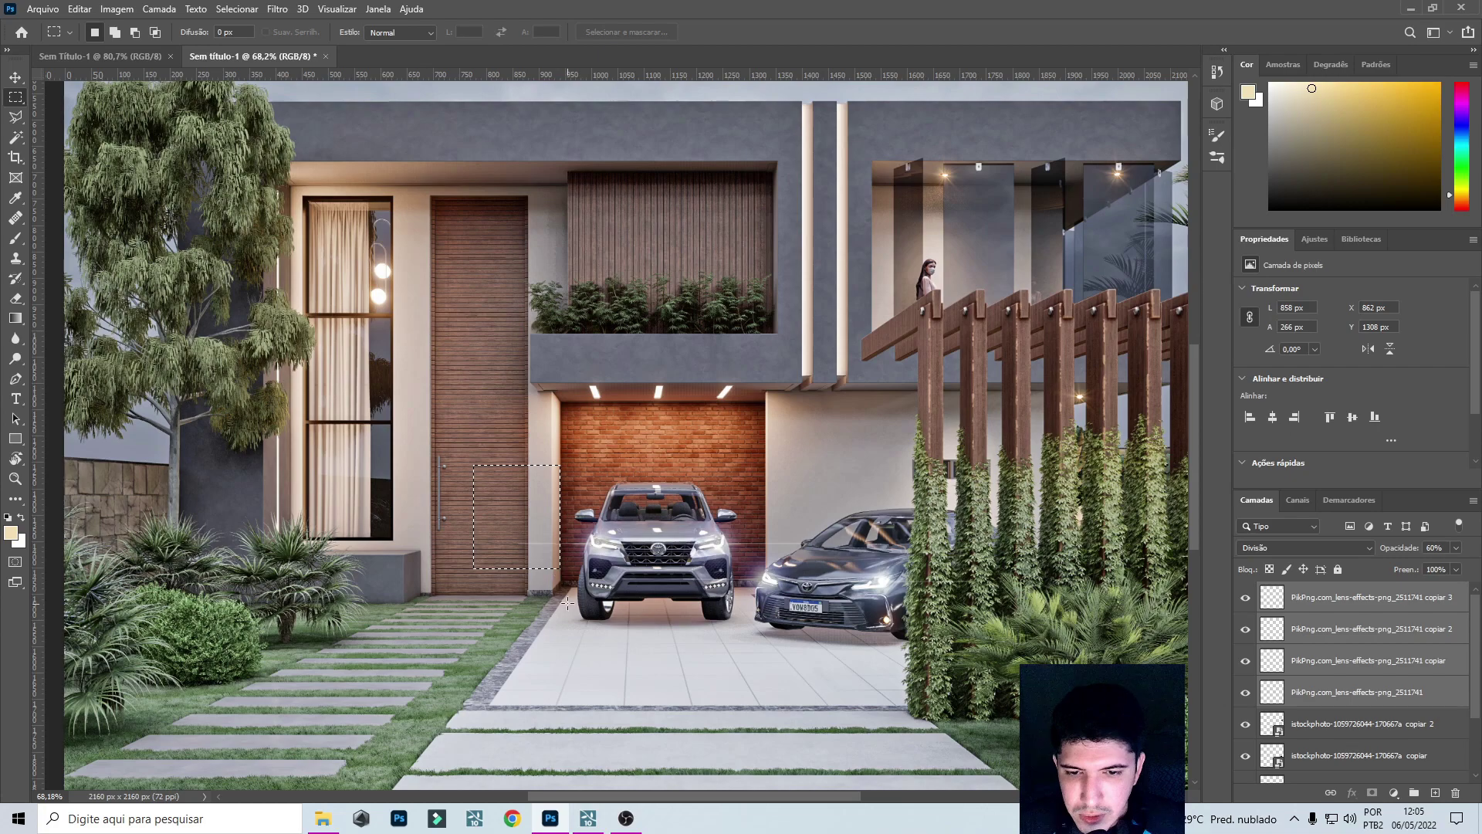
{"action": "left_click", "coordinate": [1343, 699]}
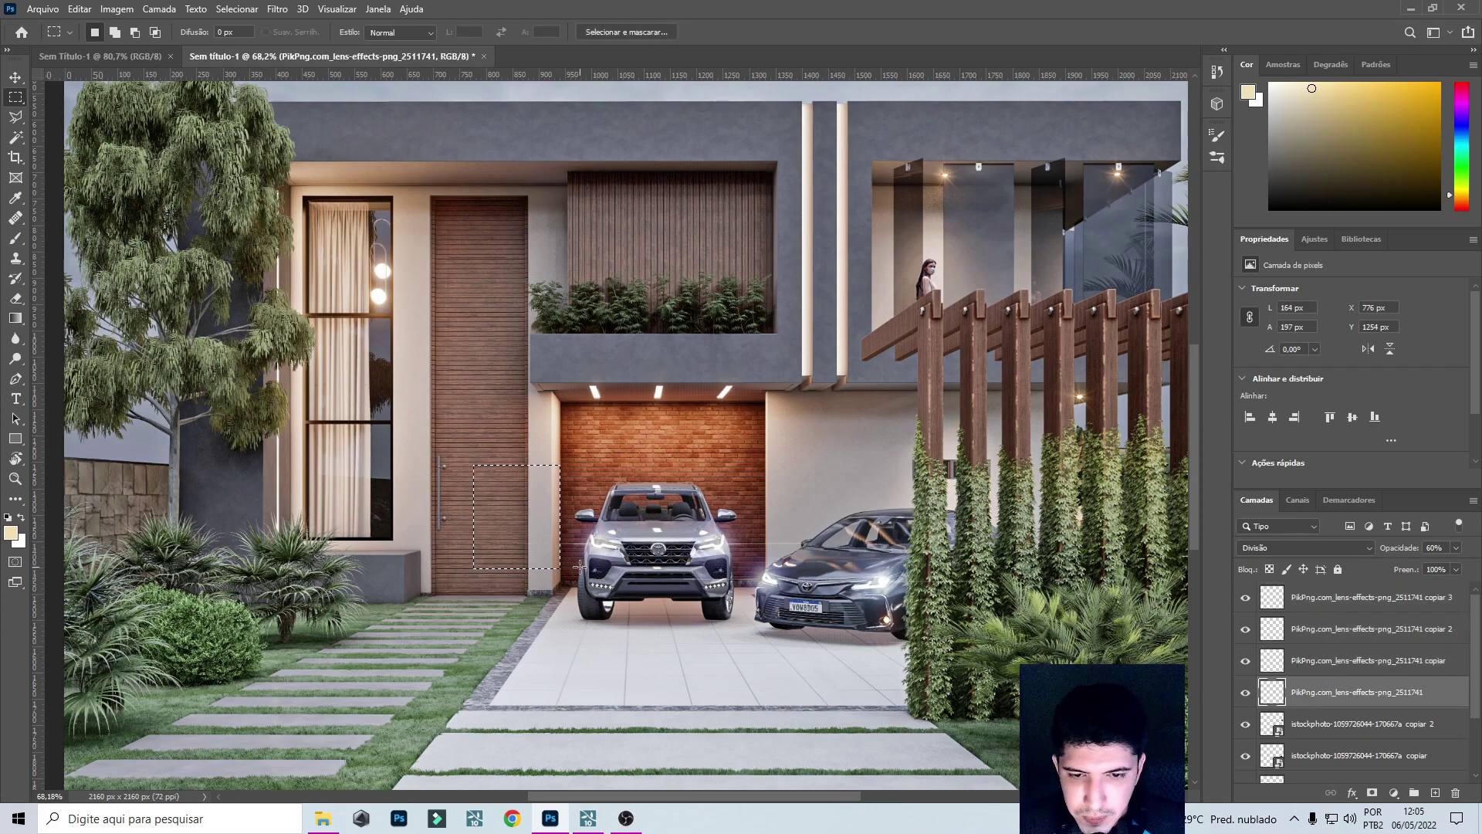
{"action": "left_click_drag", "start_coordinate": [766, 503], "coordinate": [820, 554]}
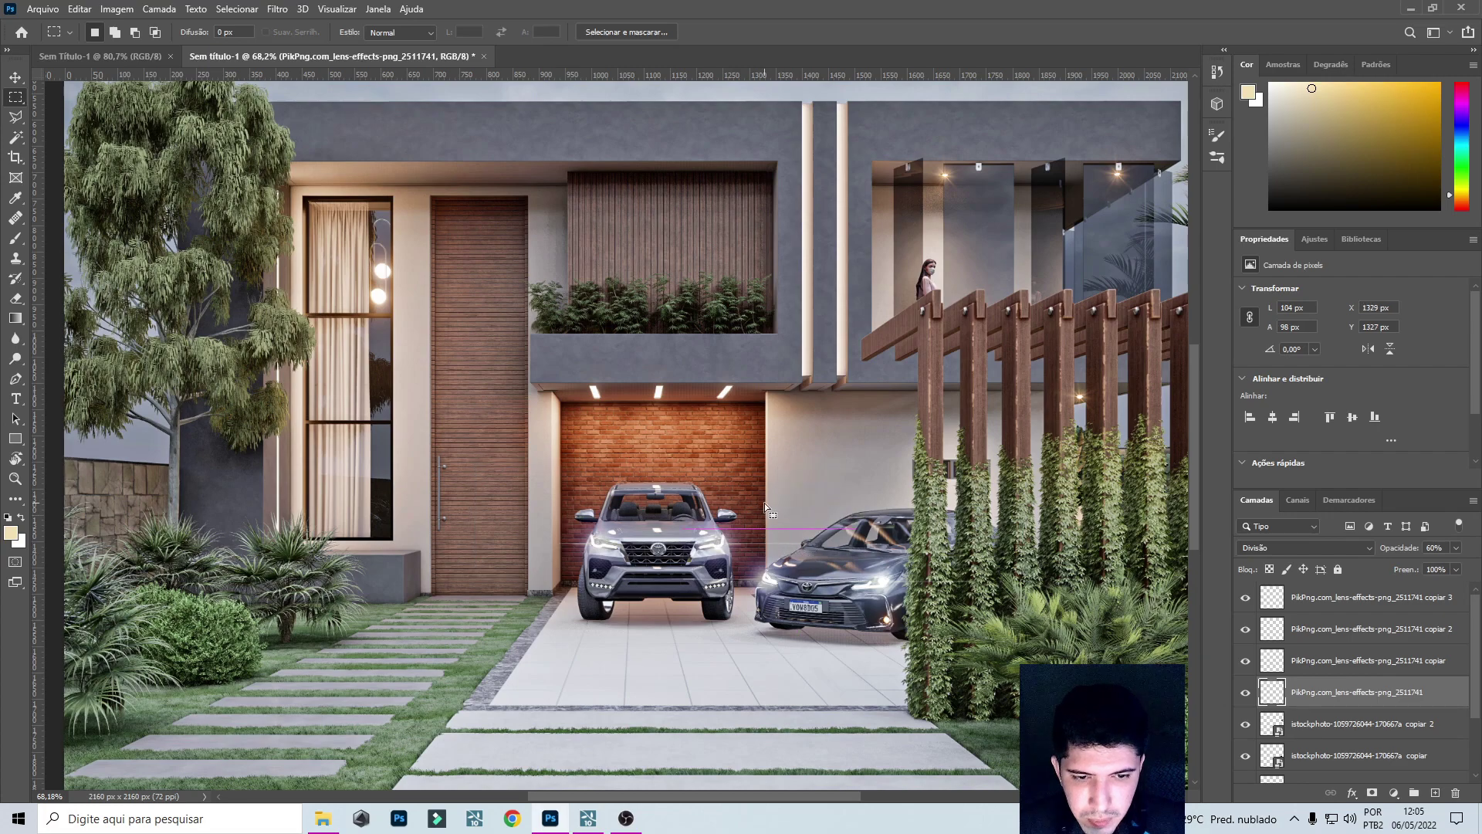
Clear the stray flare edges on the three headlight flare copies using rectangular selections around the cars, finishing with nothing selected.
{"action": "left_click", "coordinate": [1325, 663]}
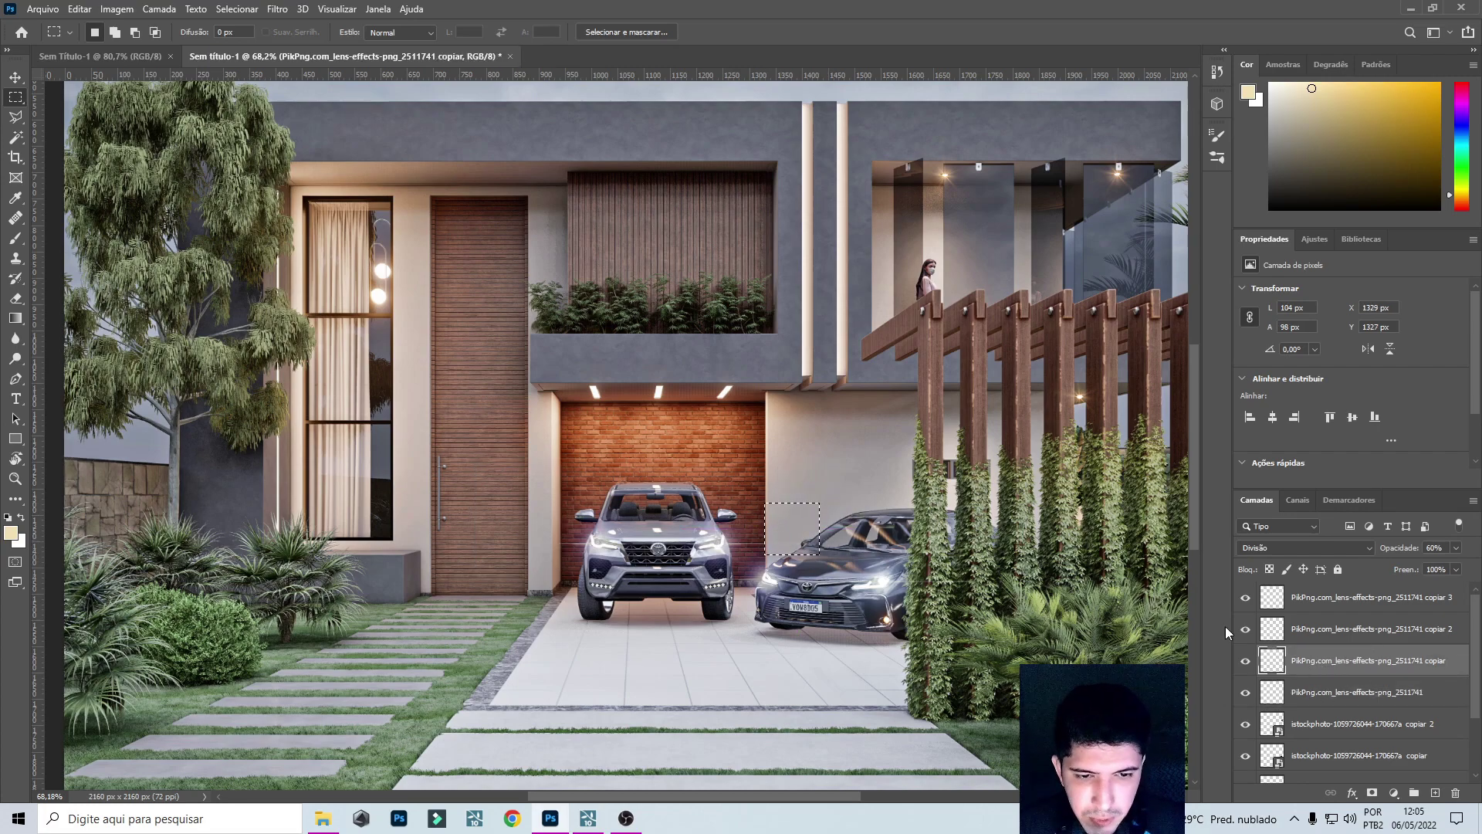
{"action": "left_click_drag", "start_coordinate": [1024, 627], "coordinate": [942, 520]}
{"action": "key", "text": "alt+bracketright"}
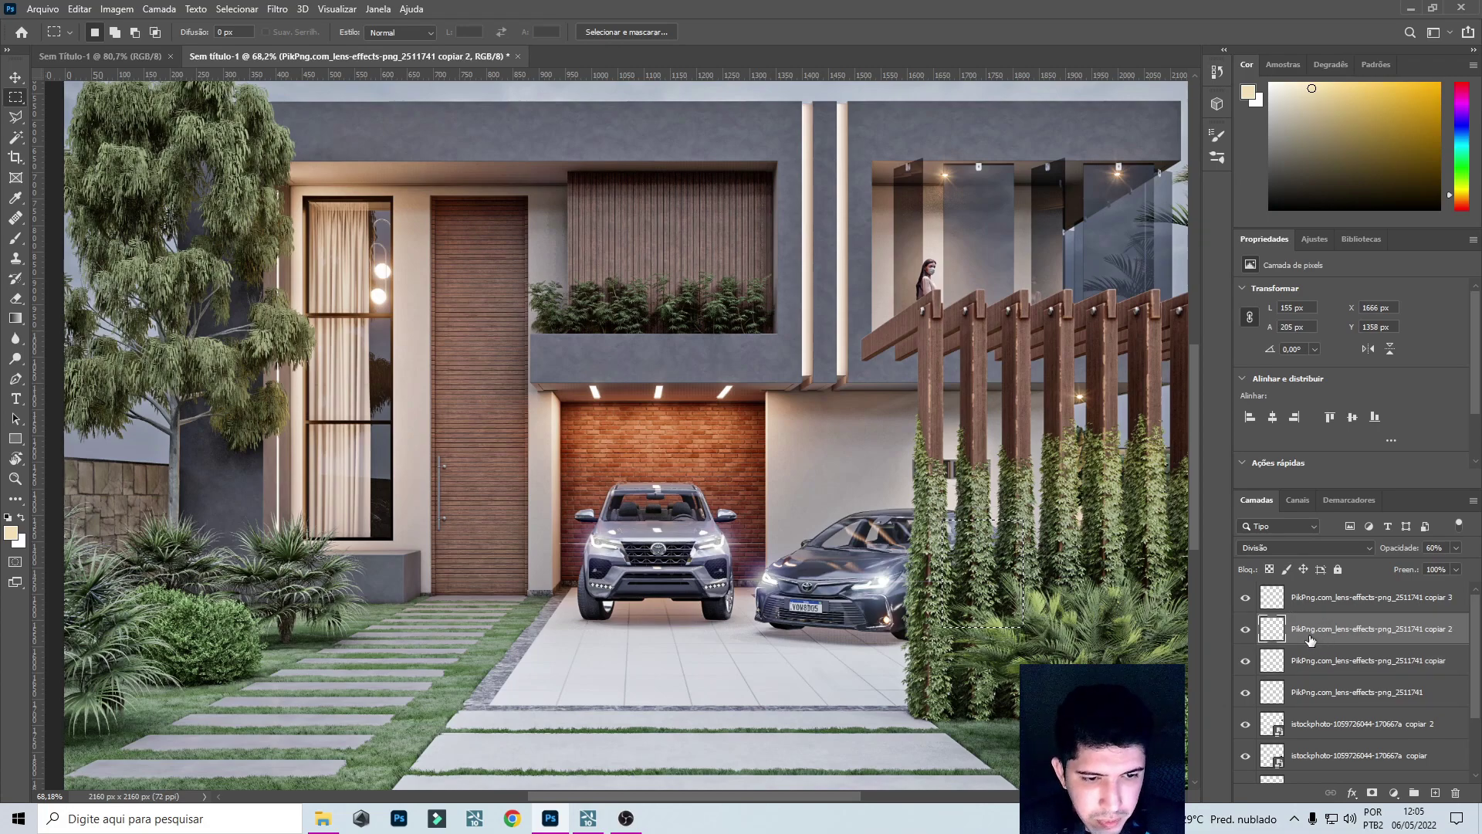
{"action": "left_click_drag", "start_coordinate": [717, 602], "coordinate": [653, 556]}
{"action": "left_click", "coordinate": [1364, 595]}
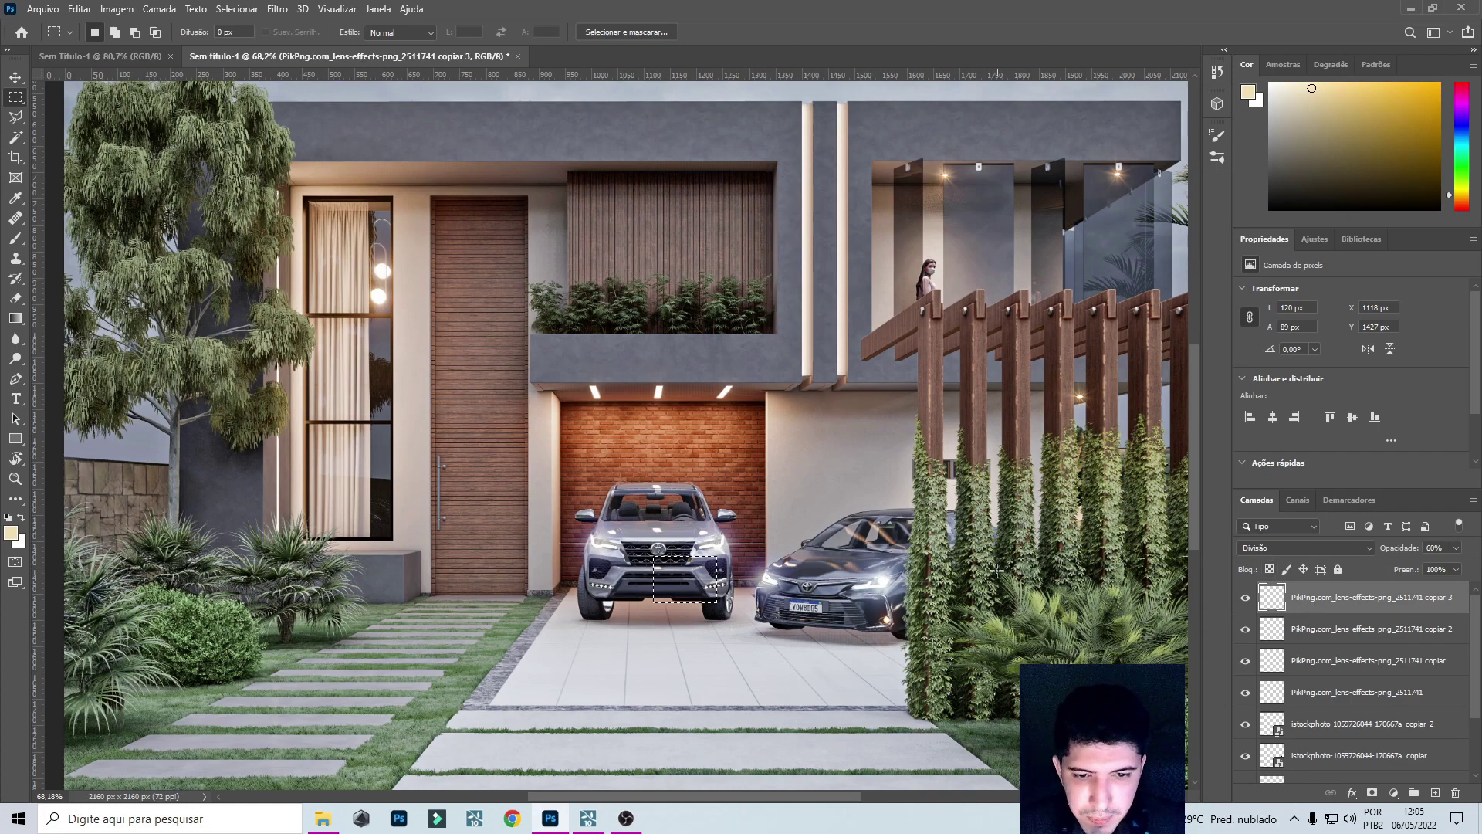
{"action": "right_click", "coordinate": [709, 571]}
{"action": "left_click", "coordinate": [806, 281]}
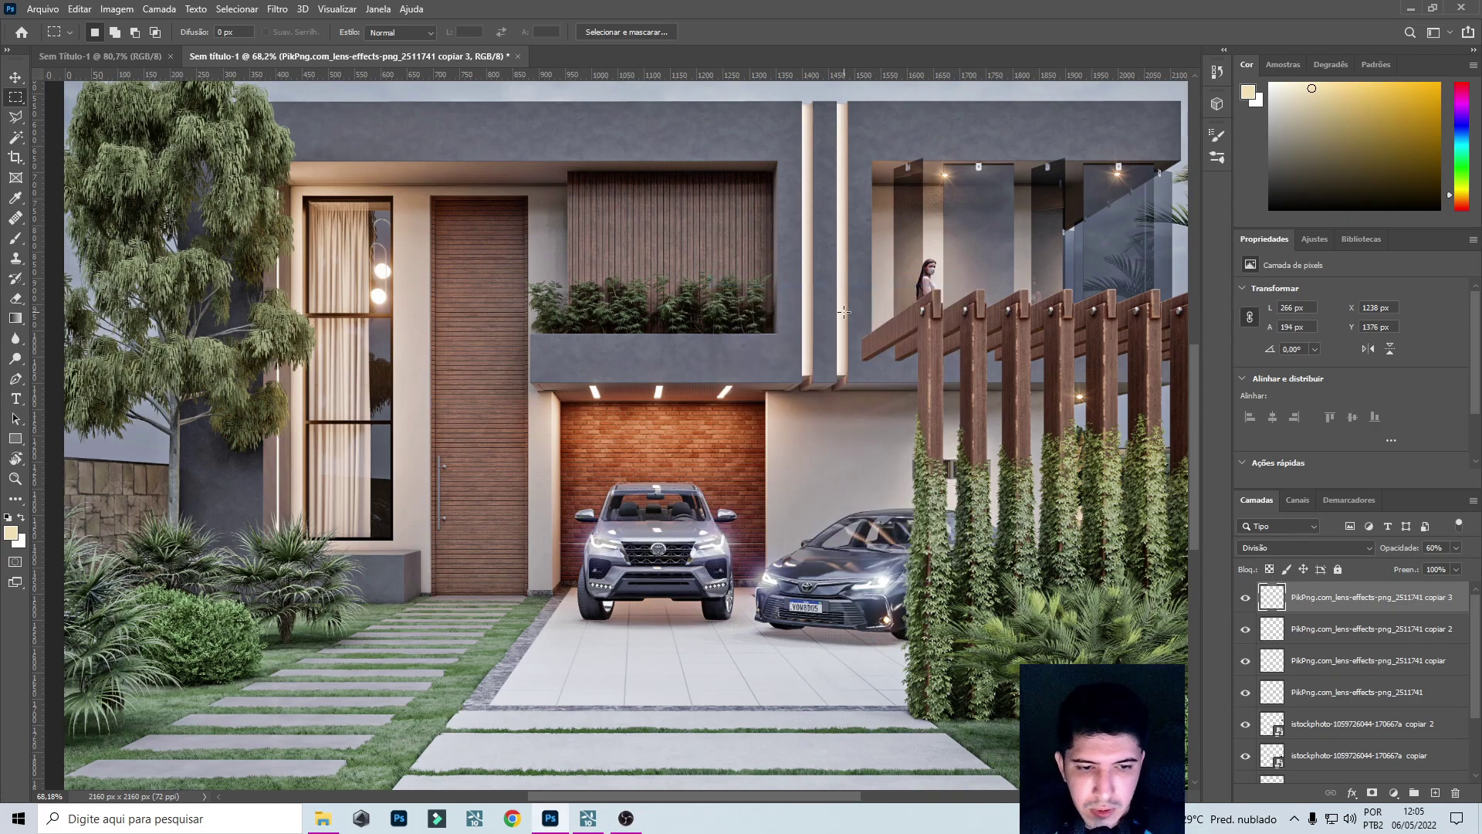
Place the pngwing.com (1) birds image in the sky above the balcony, scaled to about 27.89%, and commit it.
{"action": "scroll", "coordinate": [807, 386], "scroll_direction": "down", "scroll_amount": 3}
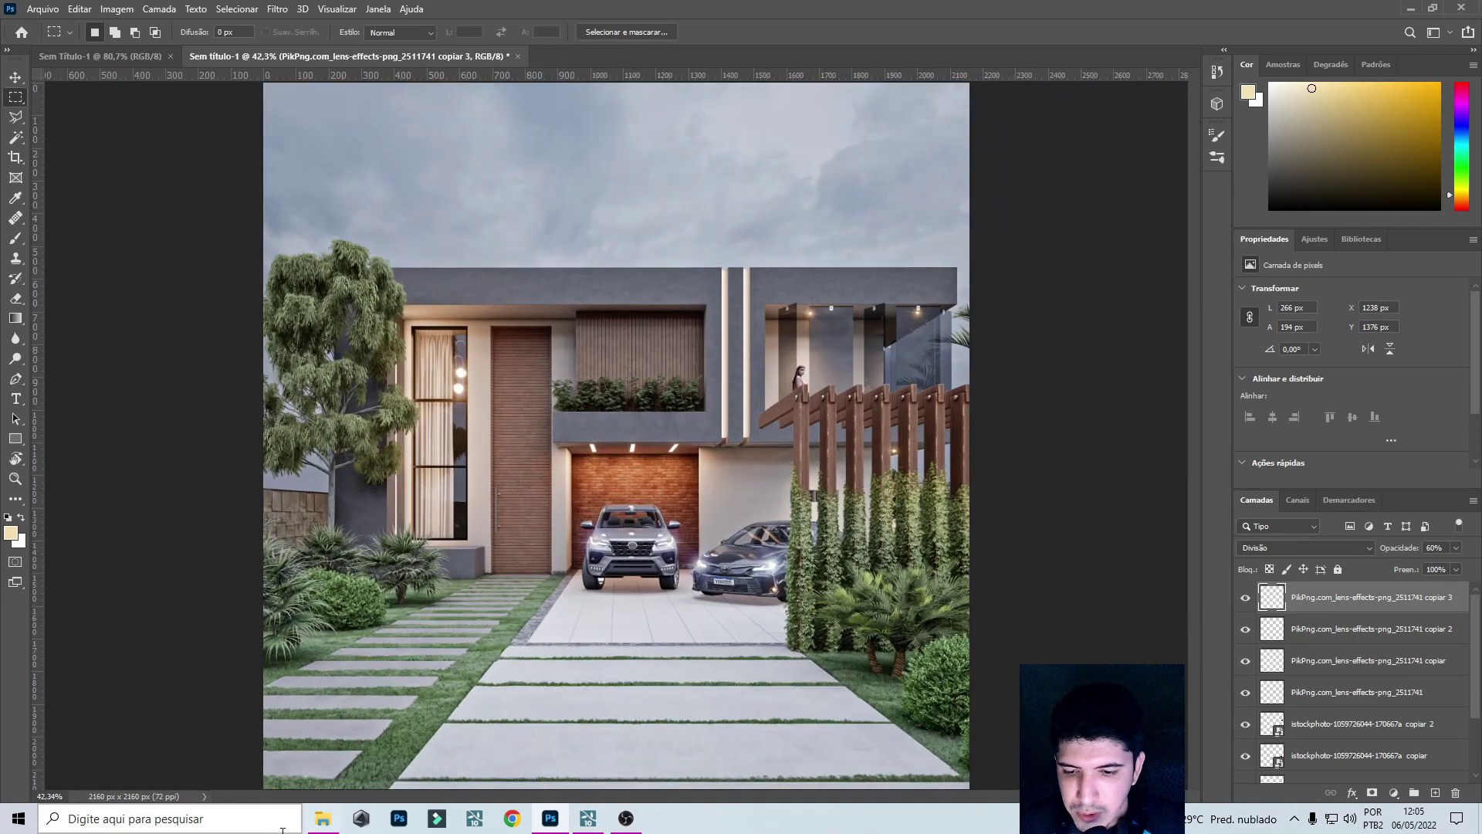
{"action": "left_click", "coordinate": [325, 820]}
{"action": "left_click_drag", "start_coordinate": [849, 467], "coordinate": [808, 112]}
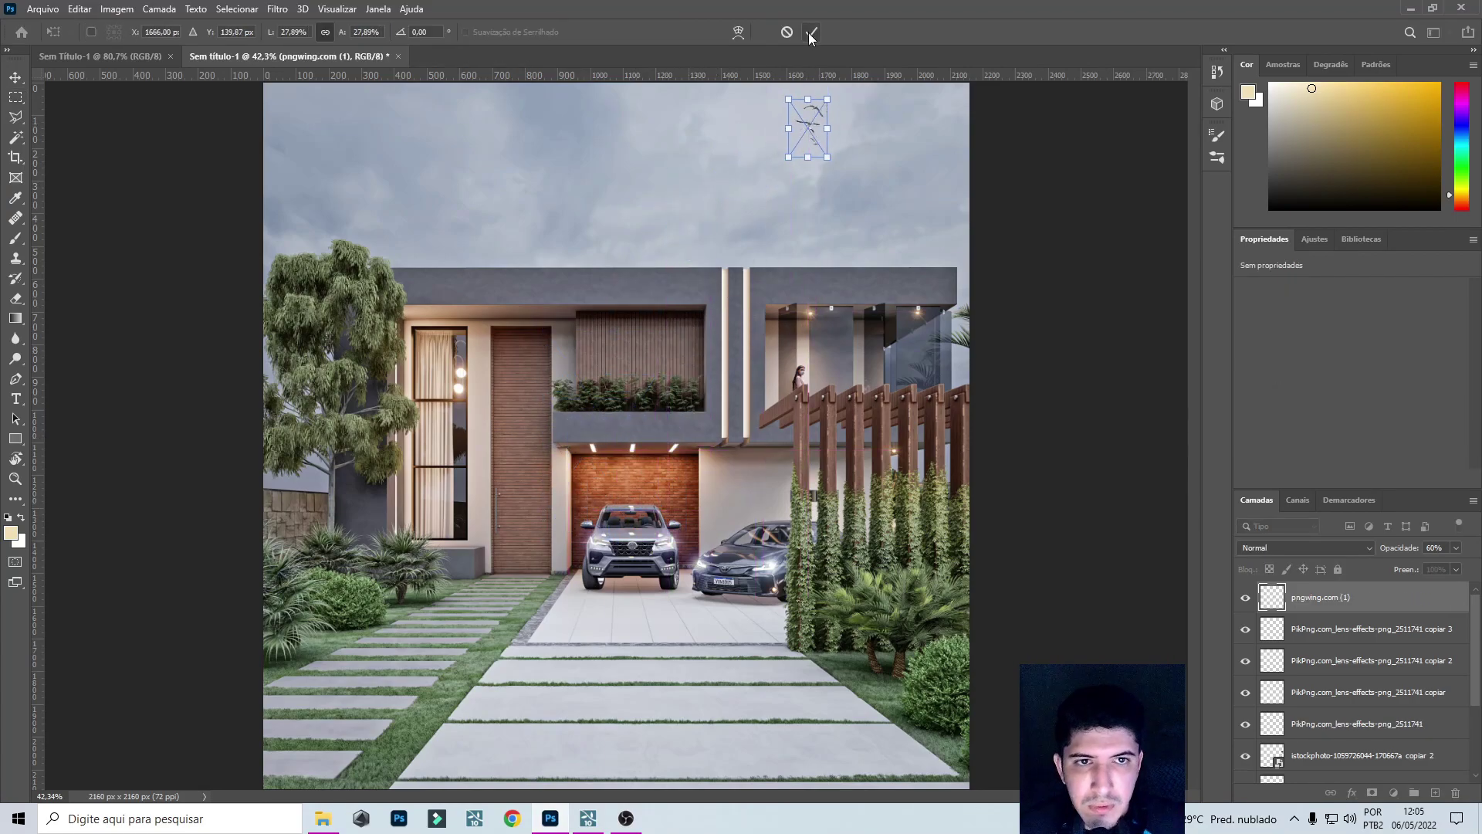
{"action": "left_click", "coordinate": [811, 33]}
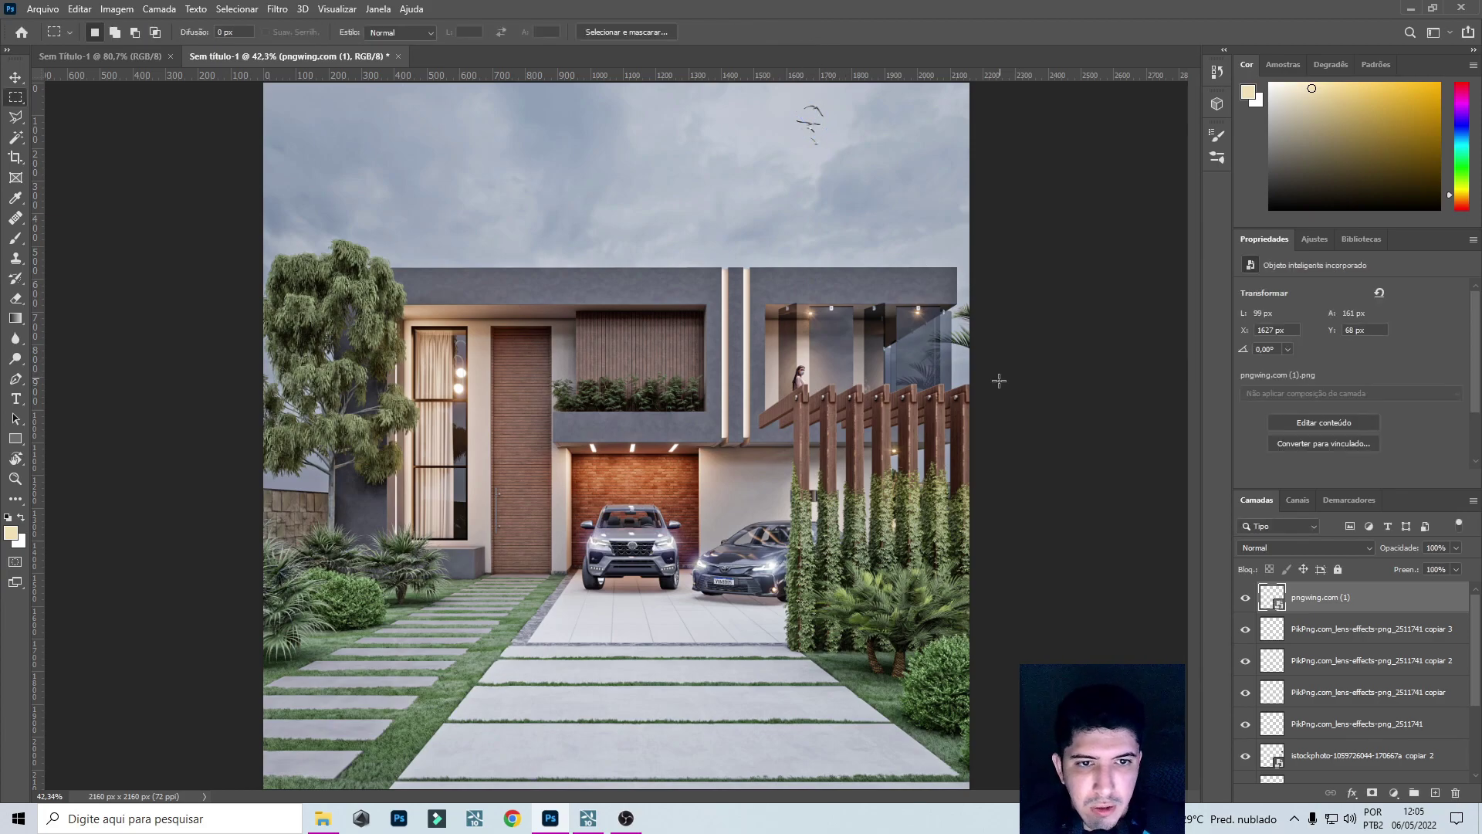
Convert all layers from 01_Lighting.jpg up to pngwing.com (1) into one smart object and compare it with the original 01.jpg render.
{"action": "scroll", "coordinate": [991, 387], "scroll_direction": "down", "scroll_amount": 1}
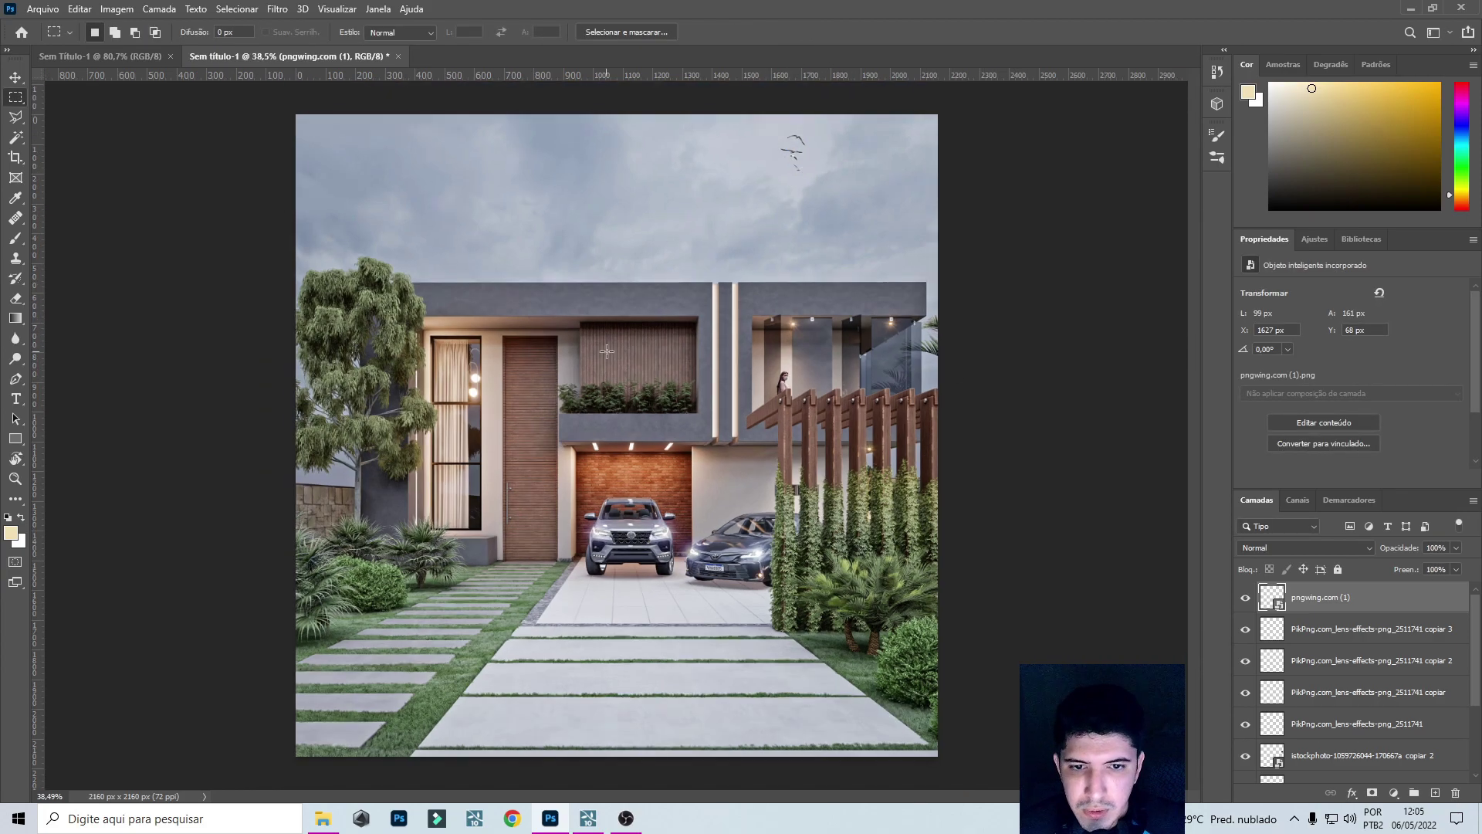
{"action": "scroll", "coordinate": [1328, 726], "scroll_direction": "down", "scroll_amount": 3}
{"action": "left_click", "coordinate": [1330, 747]}
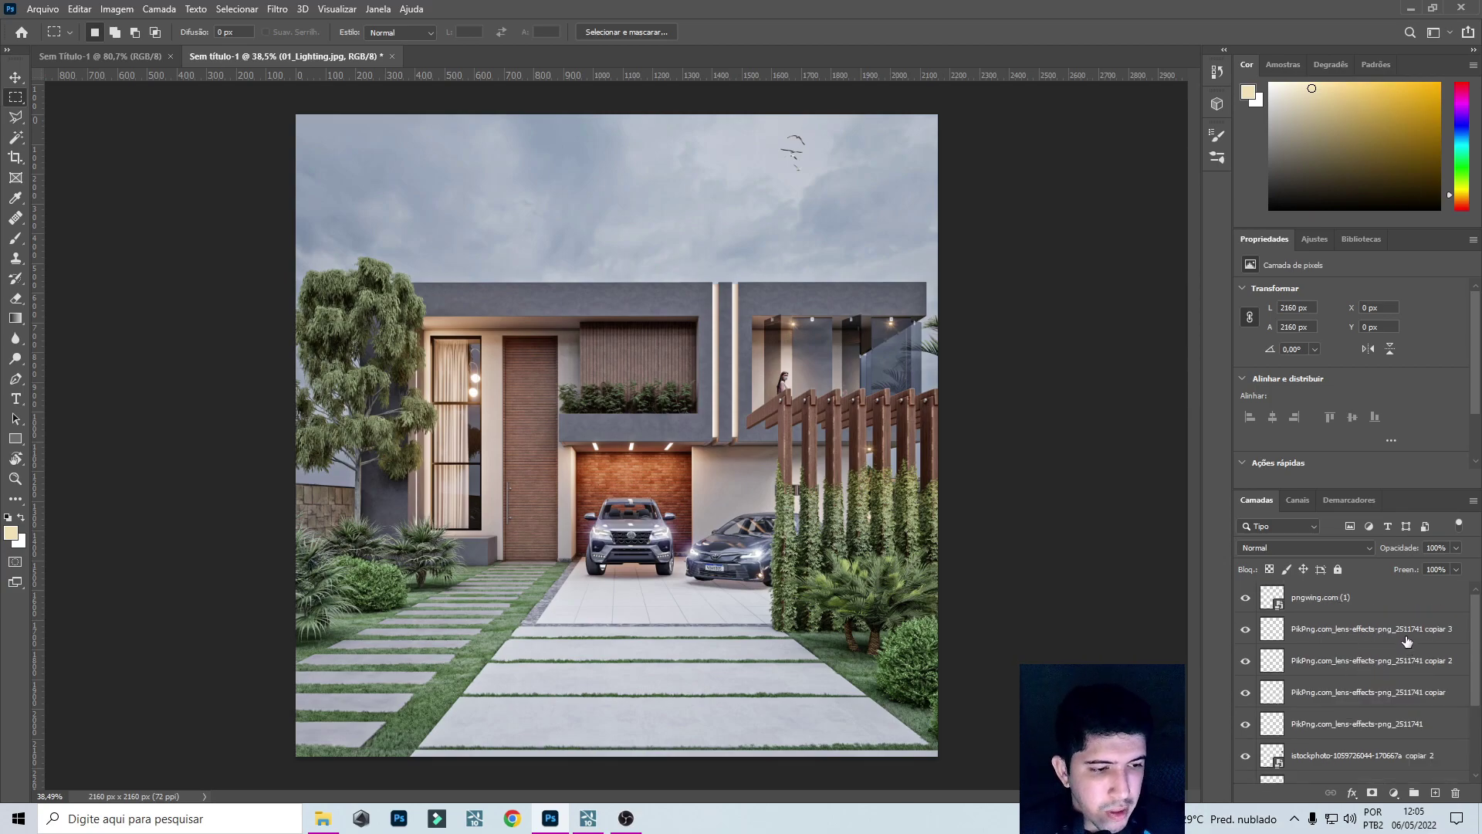
{"action": "scroll", "coordinate": [1403, 633], "scroll_direction": "up", "scroll_amount": 3}
{"action": "left_click", "coordinate": [1347, 601], "text": "shift"}
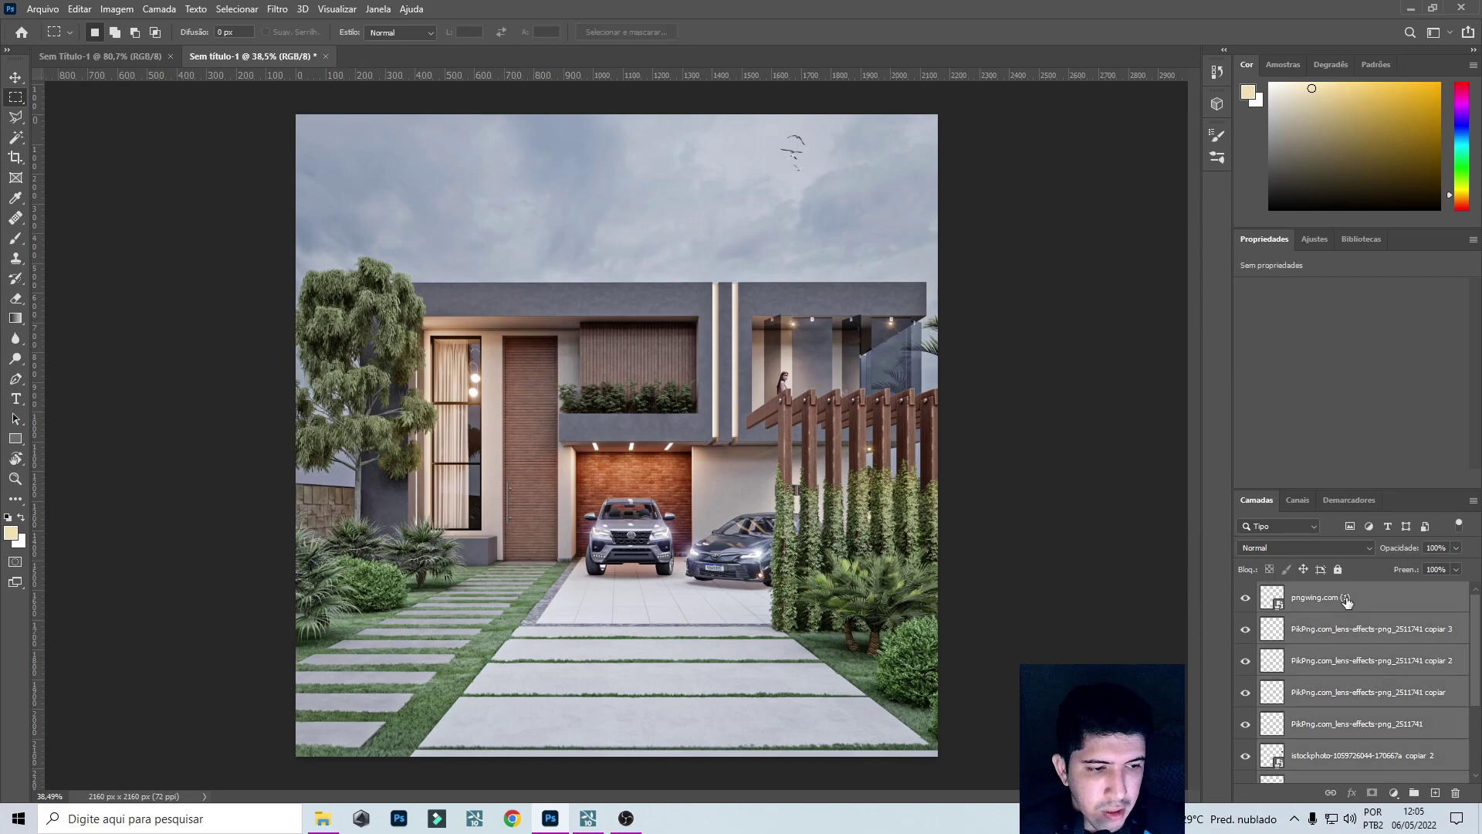
{"action": "right_click", "coordinate": [1347, 601]}
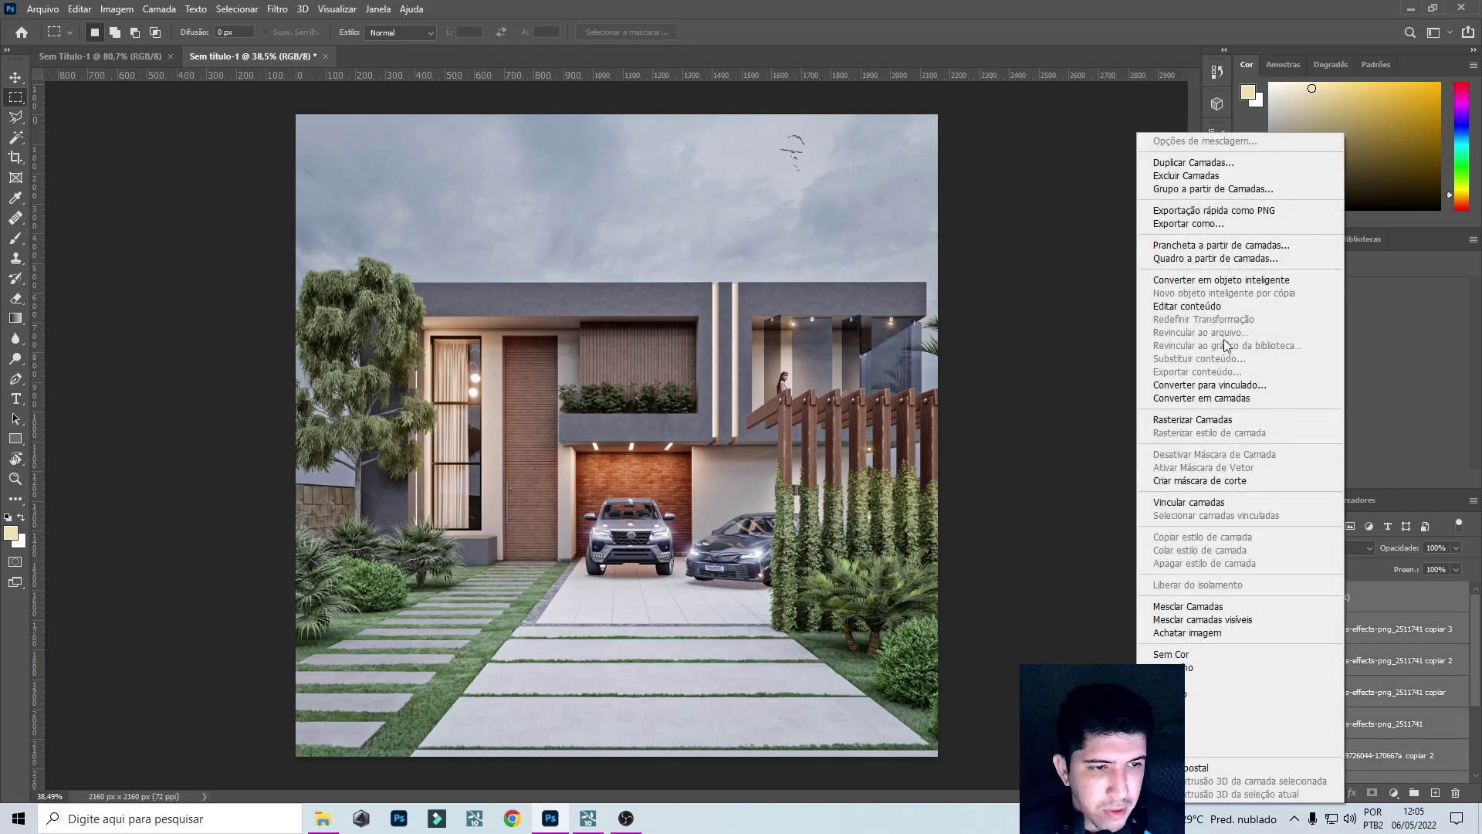
{"action": "left_click", "coordinate": [1220, 280]}
{"action": "left_click", "coordinate": [1246, 597]}
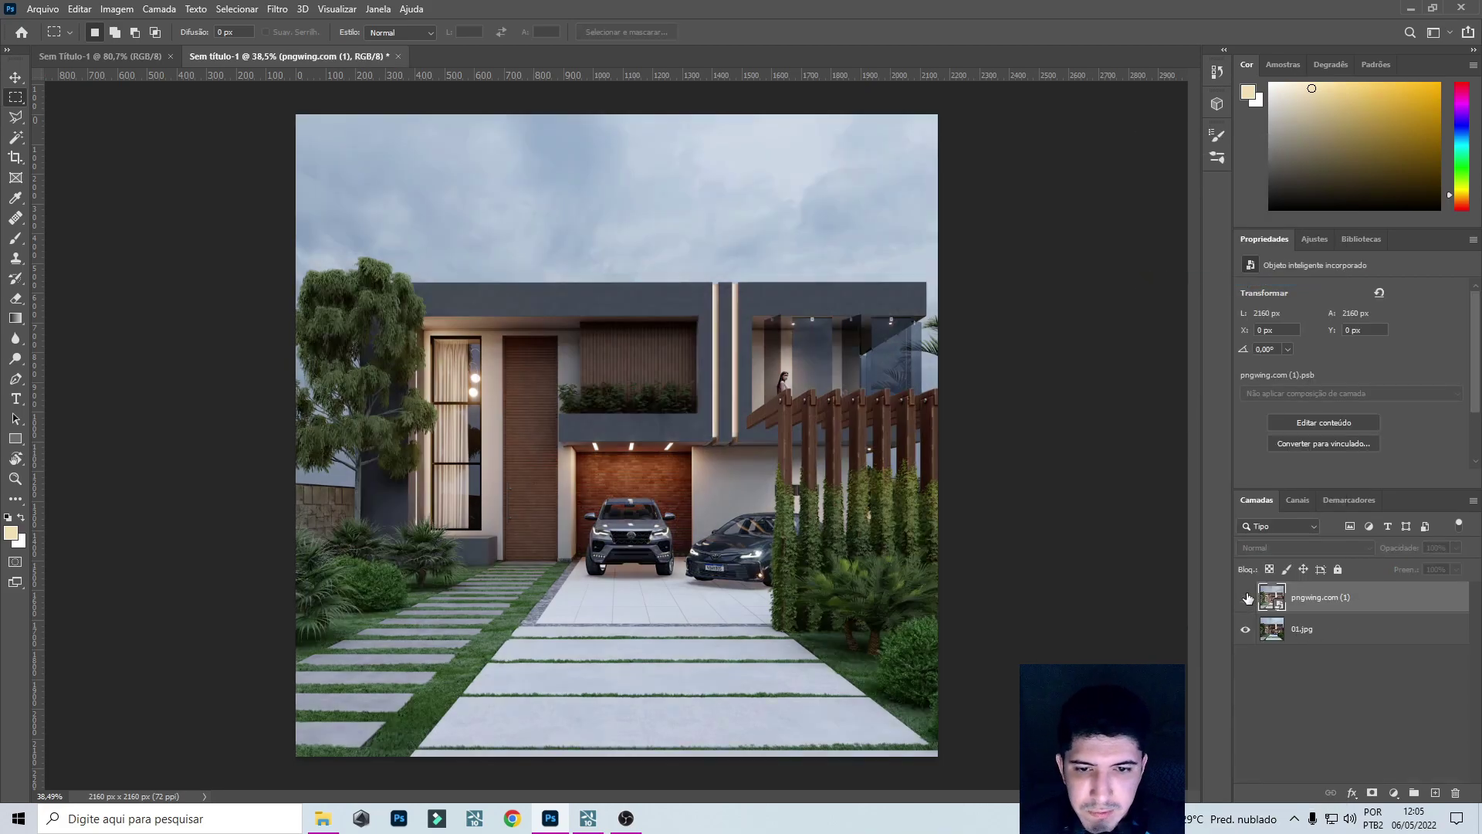
{"action": "left_click", "coordinate": [1246, 596]}
{"action": "left_click", "coordinate": [1246, 597]}
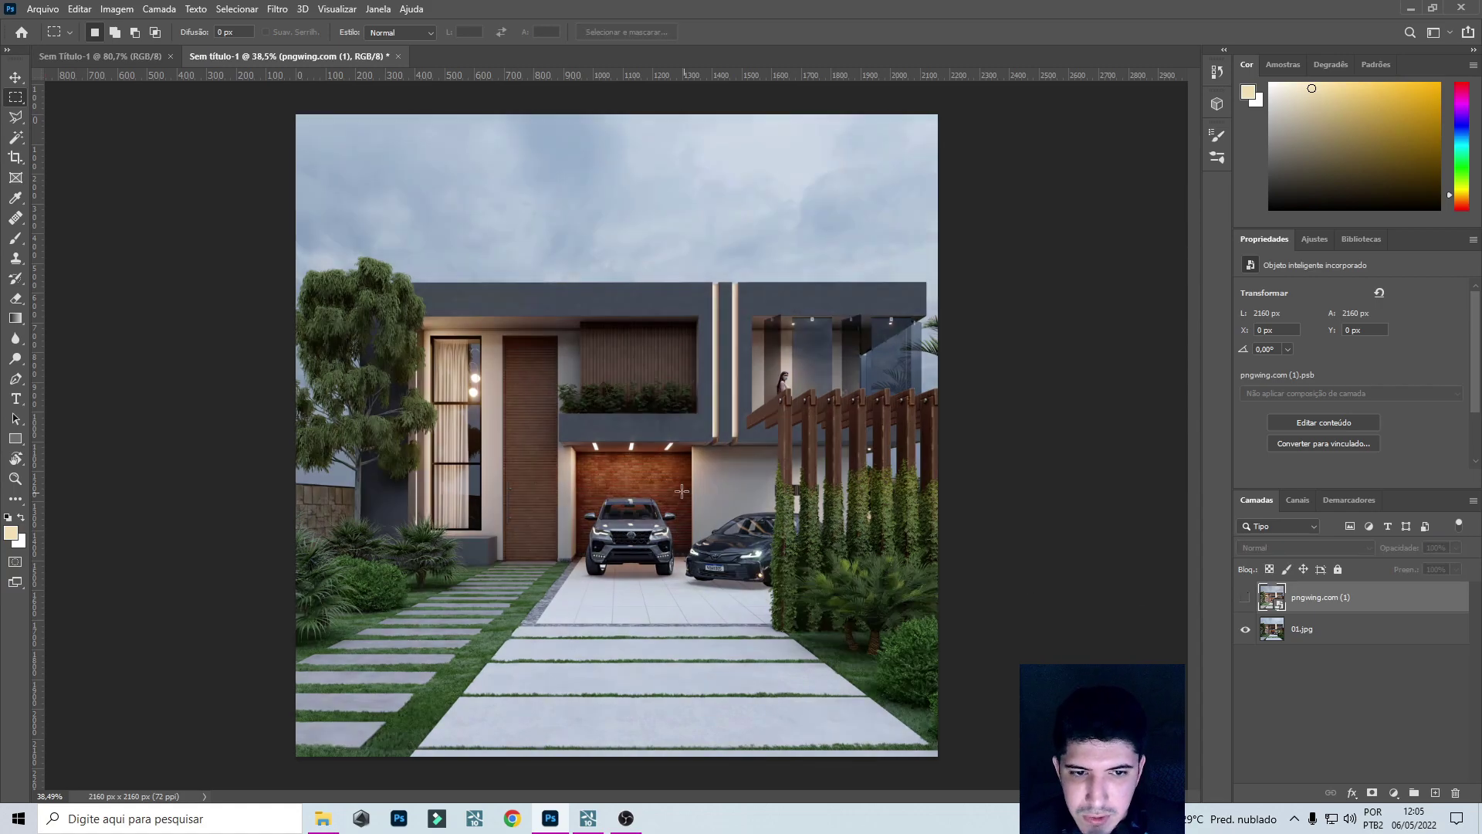
{"action": "left_click", "coordinate": [1247, 596]}
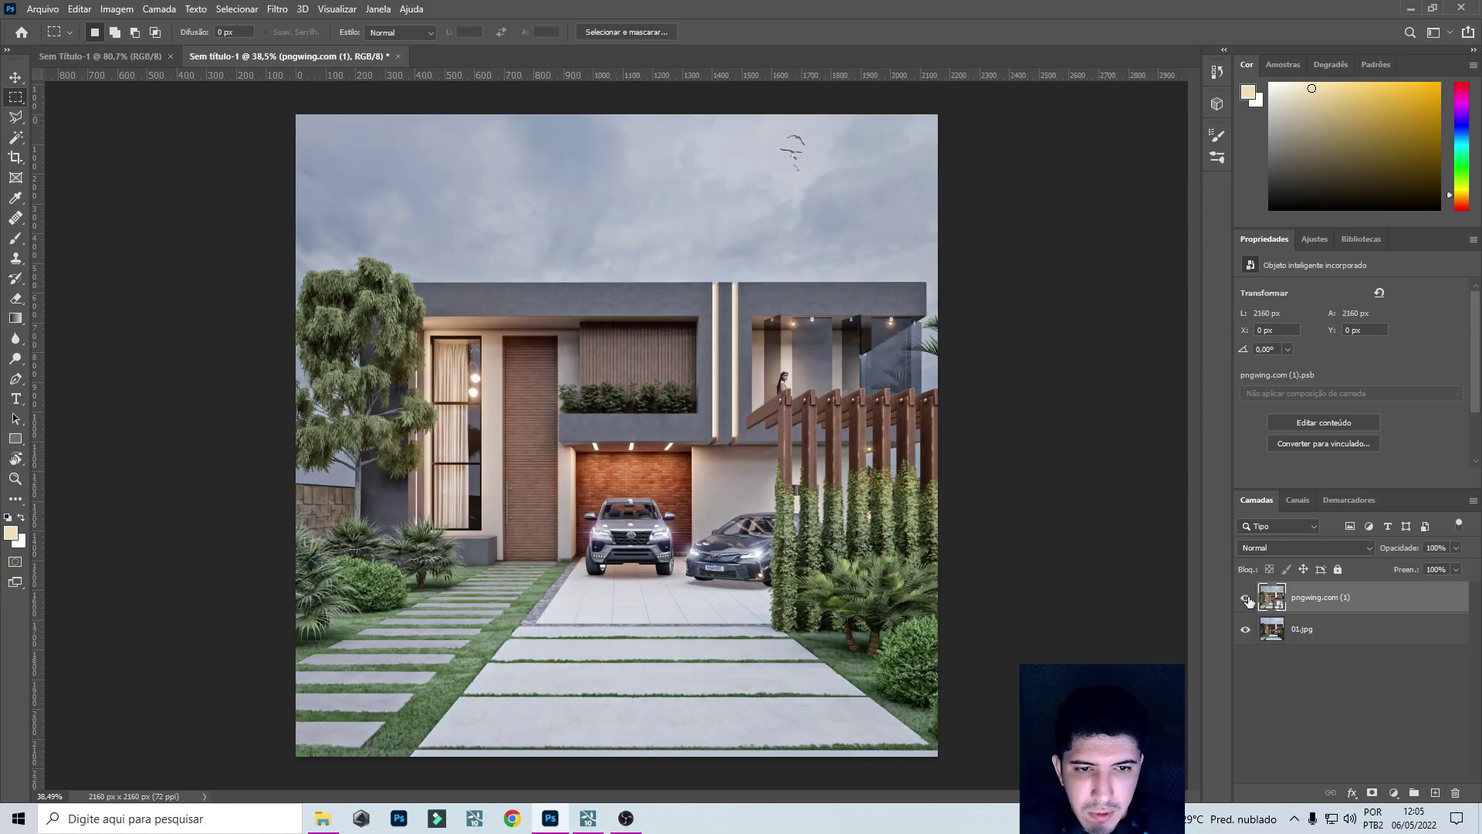
Add a photo filter adjustment layer using Warming Filter (85) at 15% density and compare the image with and without it.
{"action": "left_click", "coordinate": [1393, 793]}
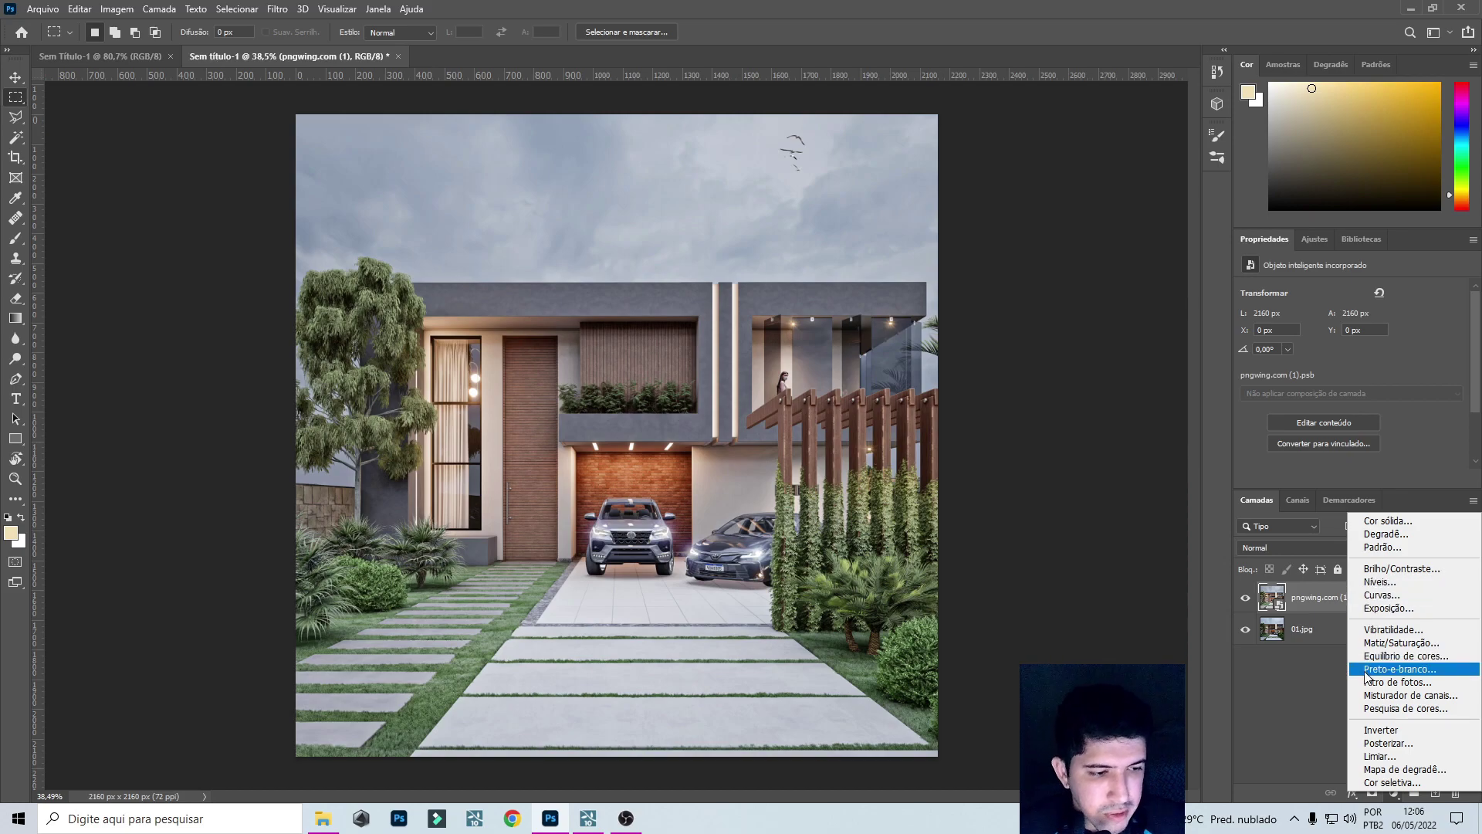
{"action": "left_click", "coordinate": [1416, 684]}
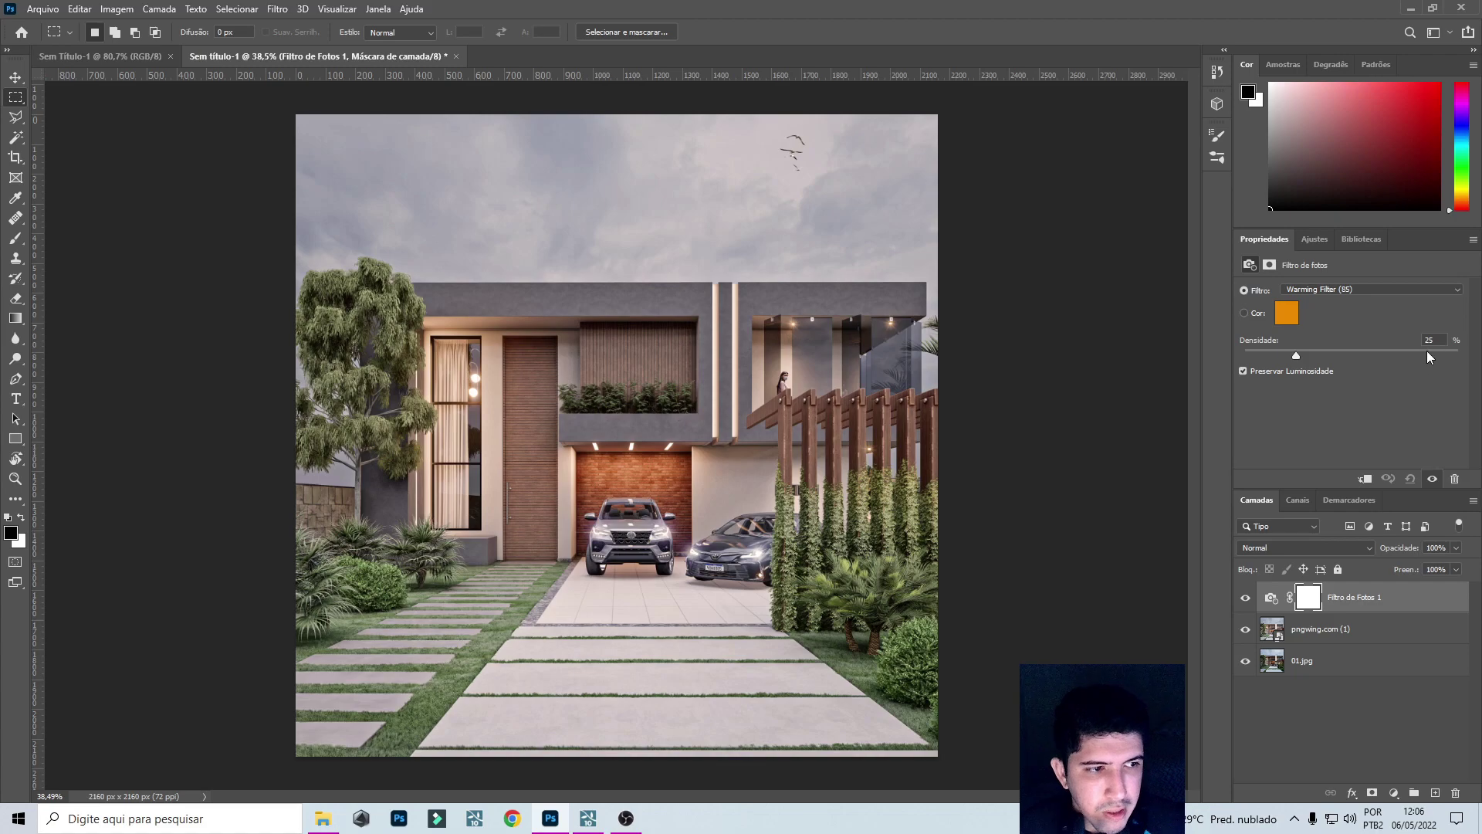
{"action": "type", "text": "15"}
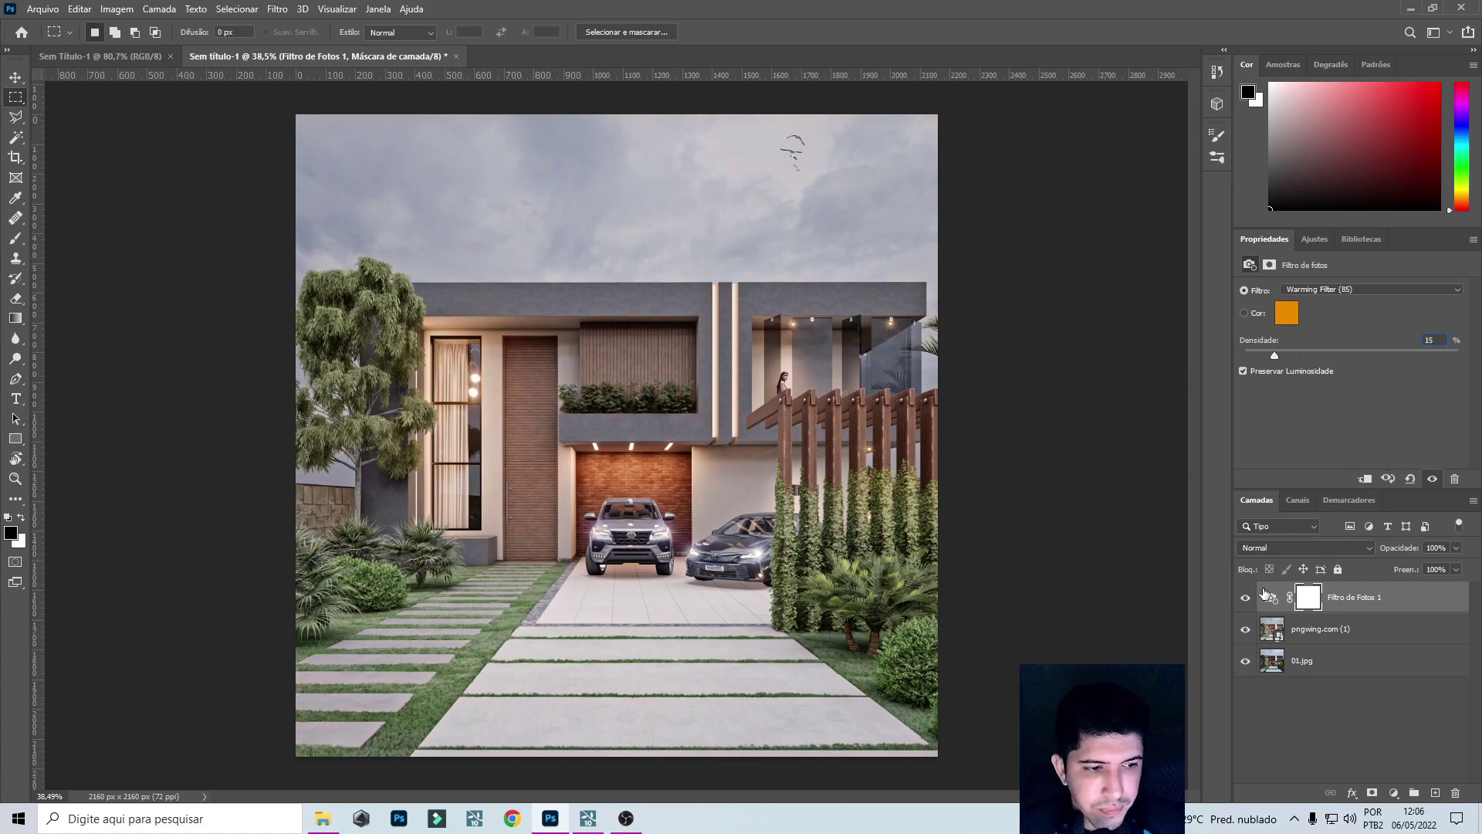
{"action": "left_click", "coordinate": [1247, 603]}
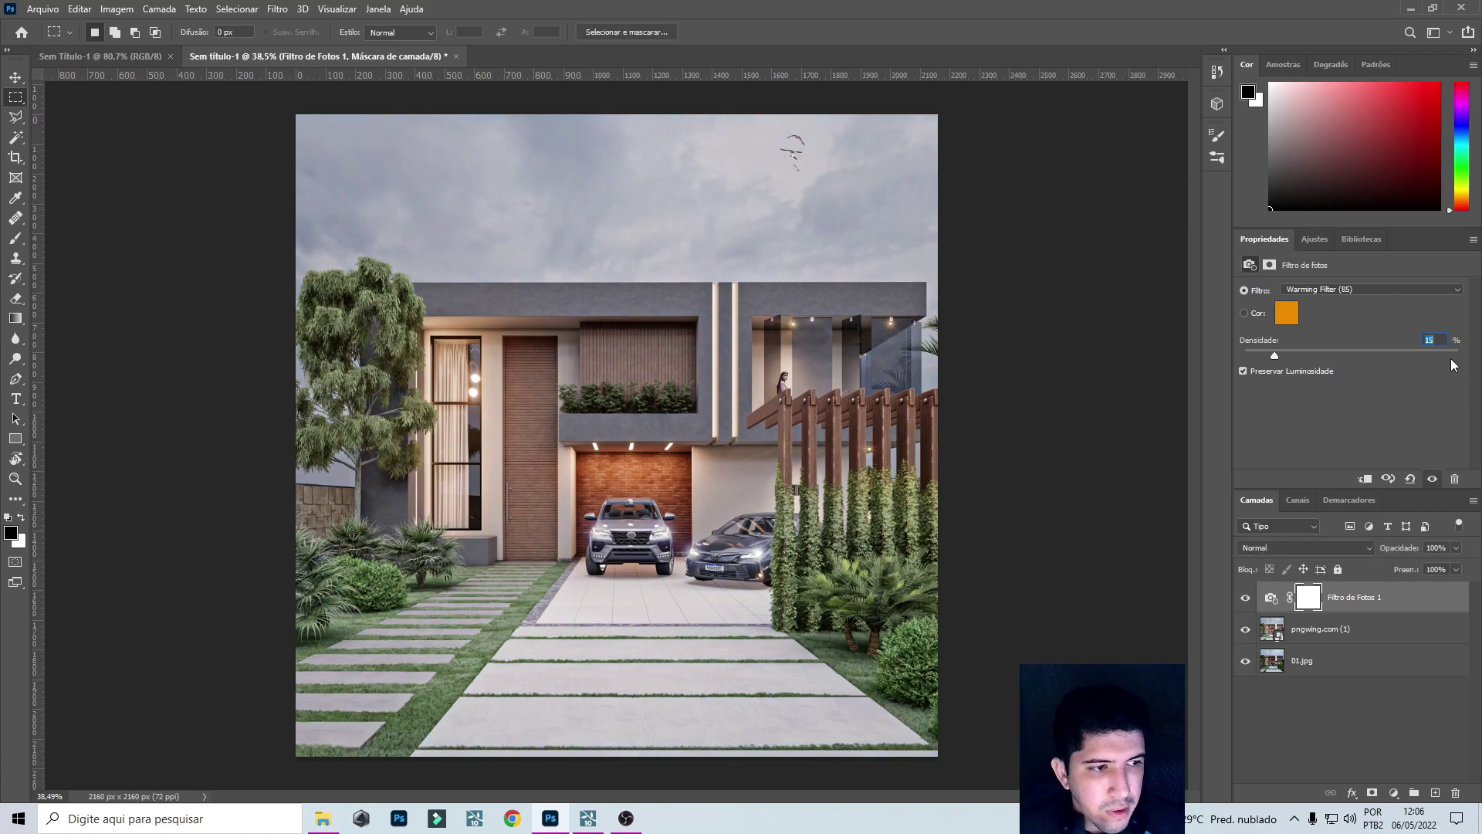
{"action": "left_click", "coordinate": [1286, 312]}
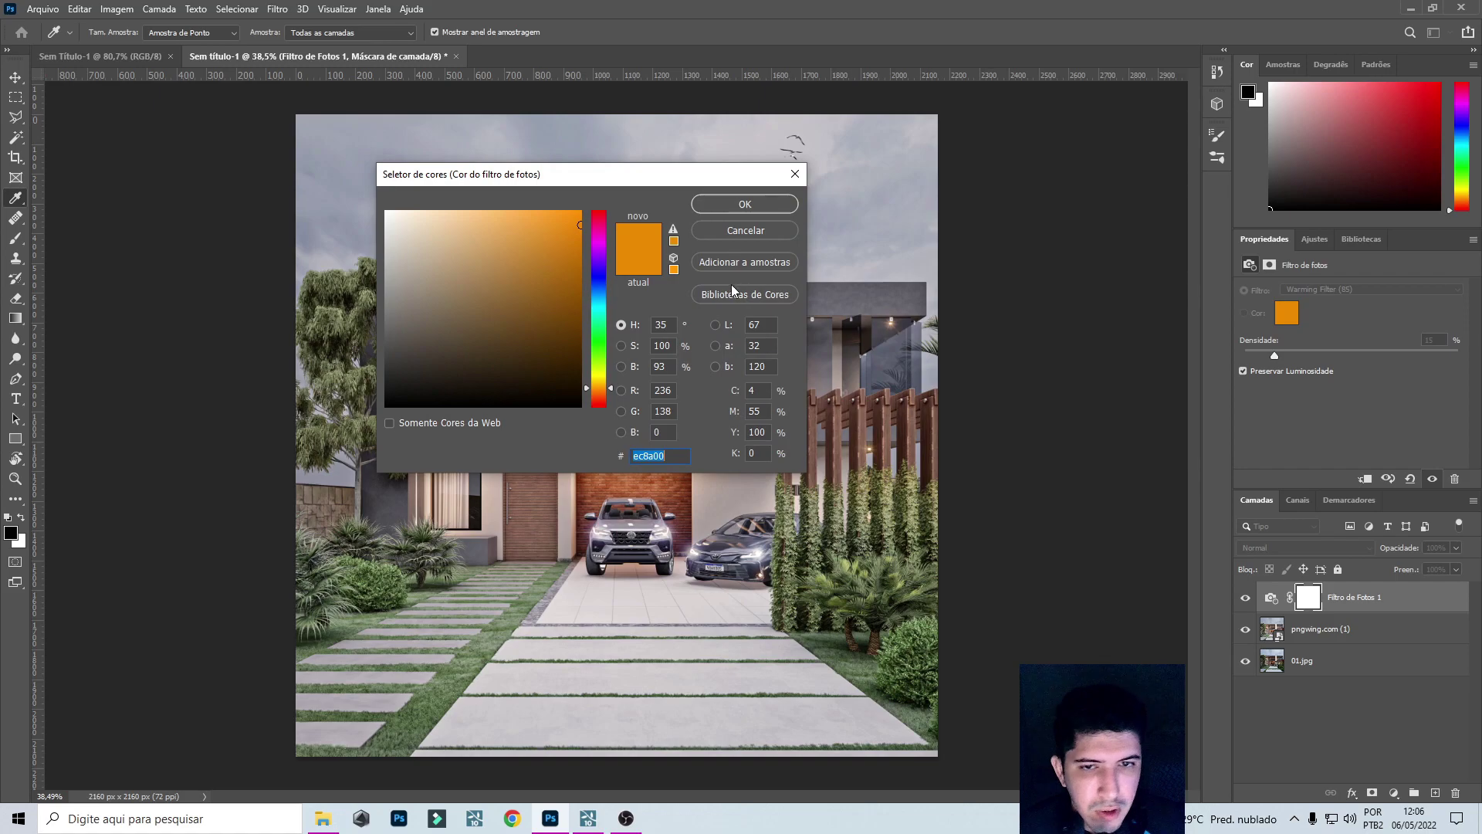
{"action": "left_click", "coordinate": [596, 292]}
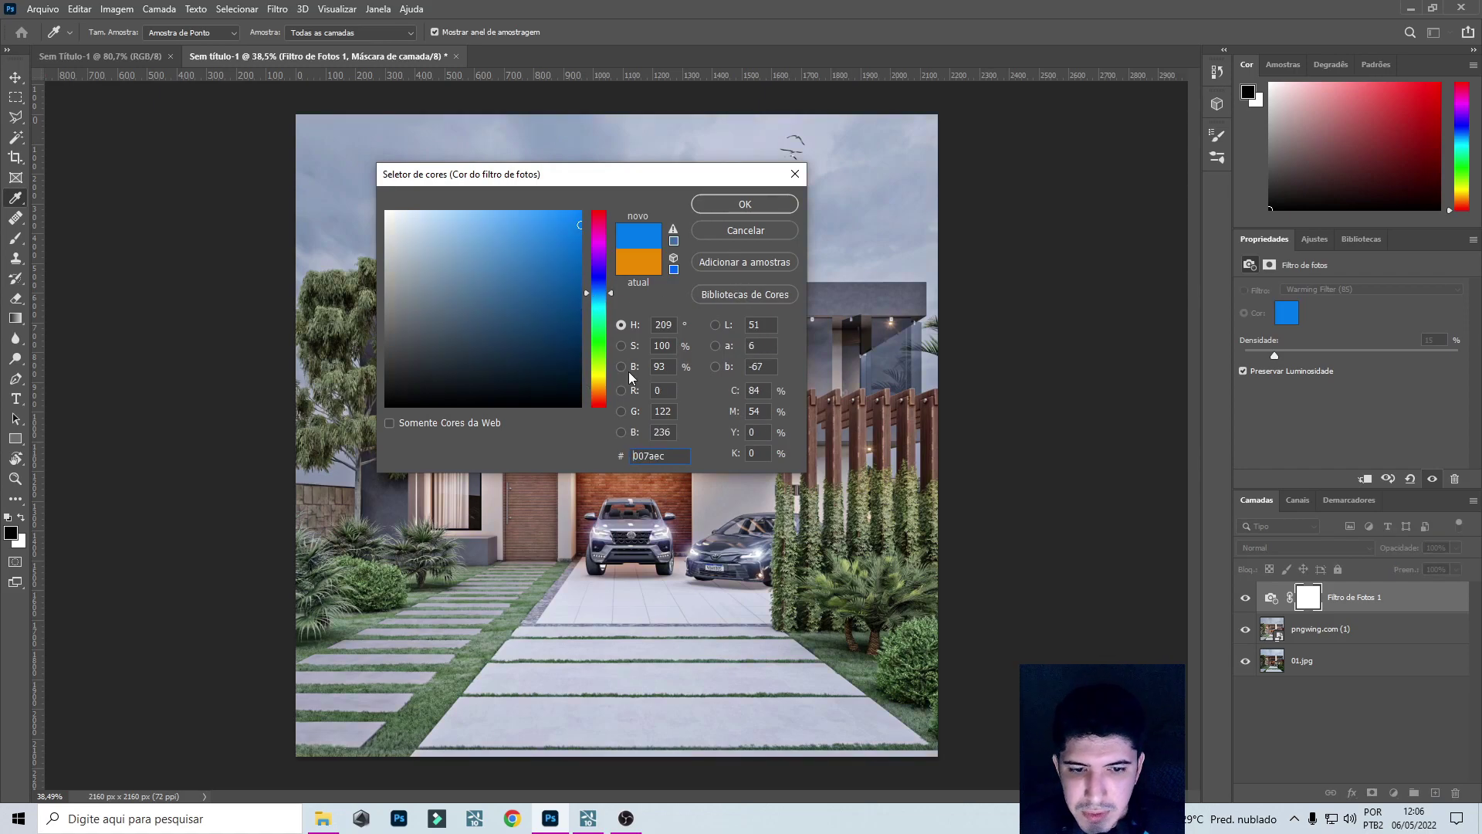
{"action": "left_click_drag", "start_coordinate": [602, 255], "coordinate": [601, 248]}
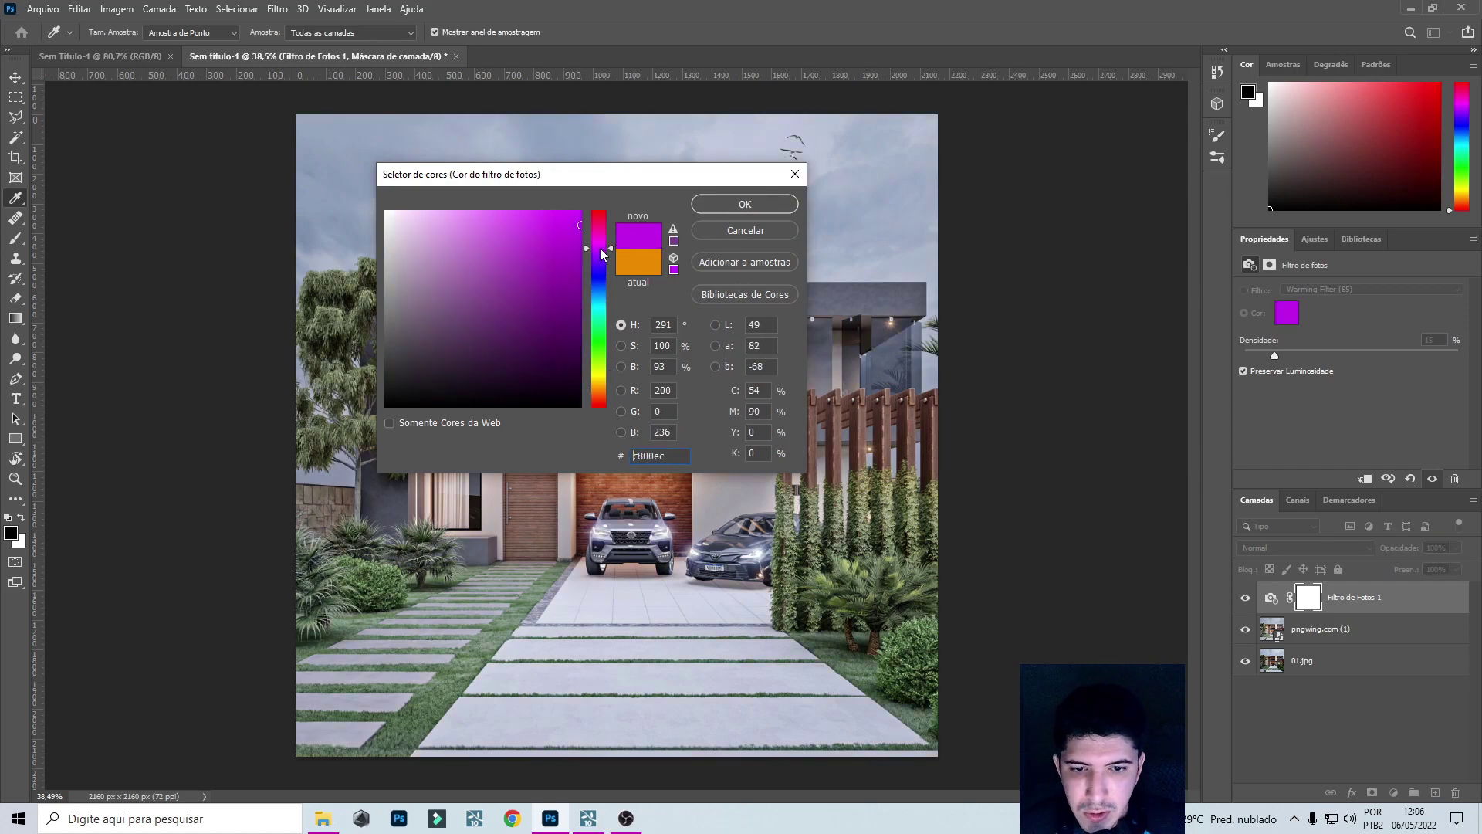
{"action": "left_click", "coordinate": [740, 229]}
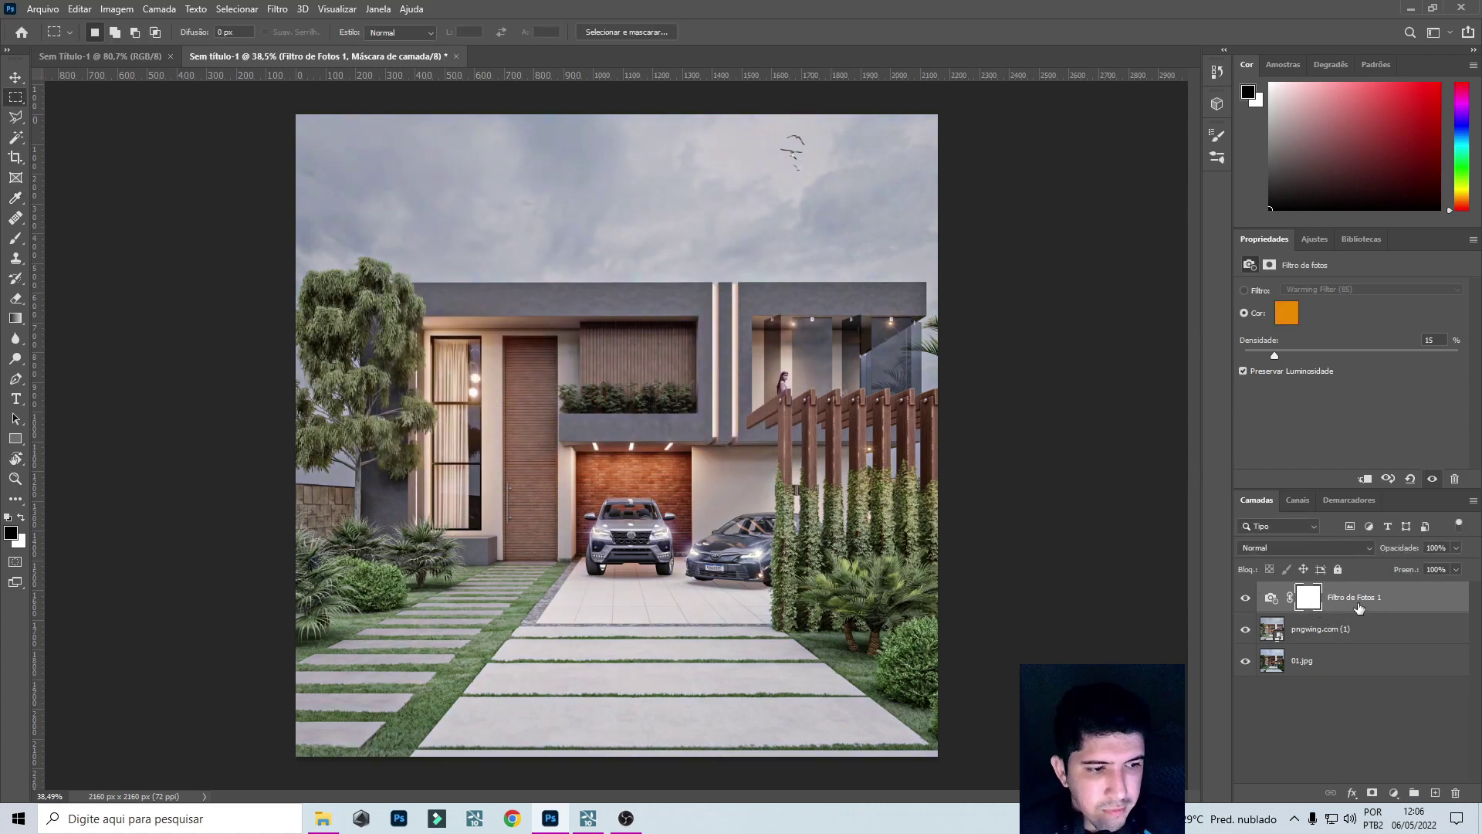
Convert the photo filter layer and the pngwing.com (1) smart object into a single smart object.
{"action": "left_click", "coordinate": [1347, 630]}
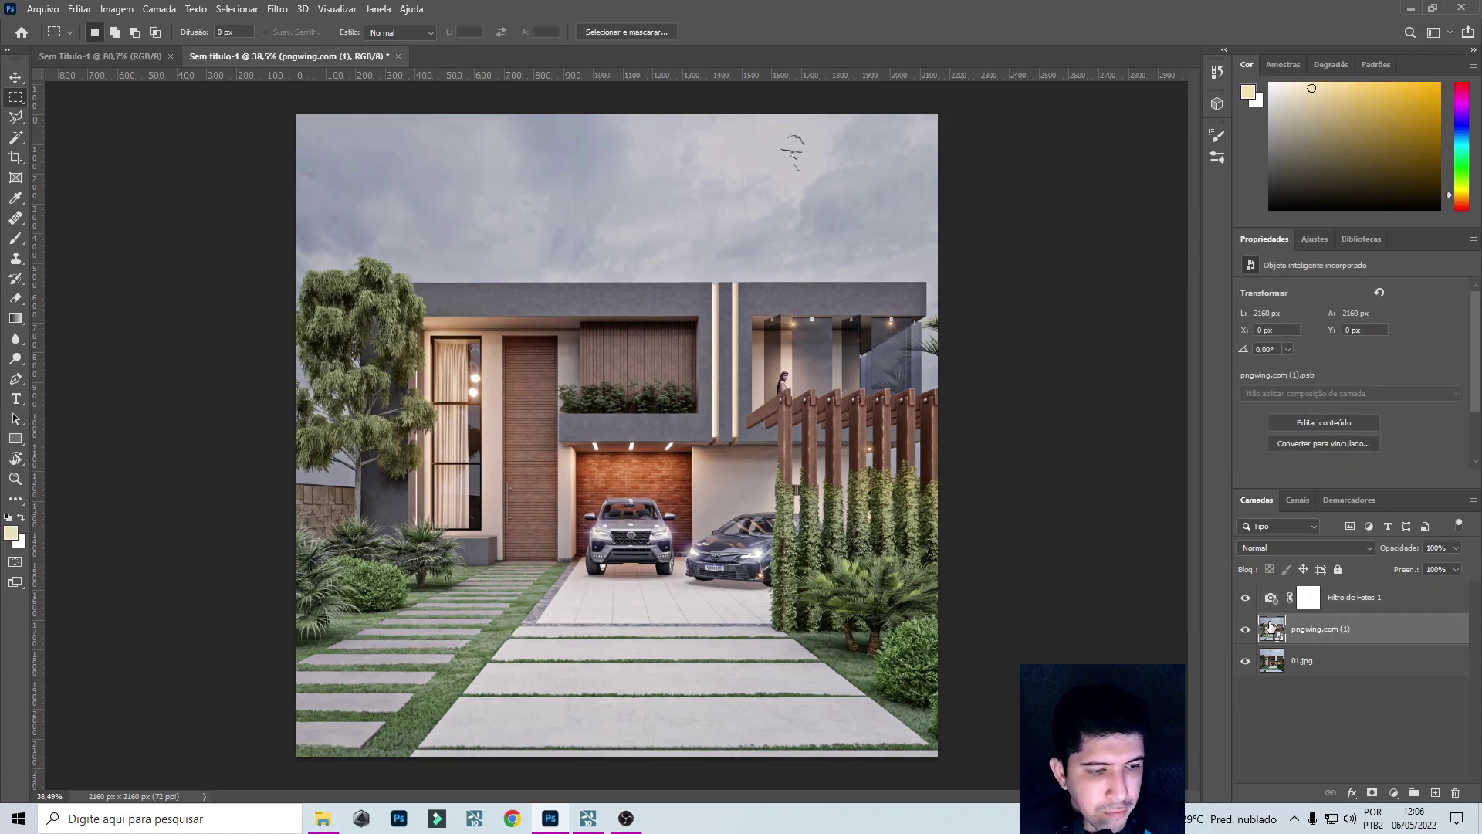
{"action": "left_click", "coordinate": [1358, 605], "text": "shift"}
{"action": "right_click", "coordinate": [1360, 605]}
{"action": "left_click", "coordinate": [1235, 363]}
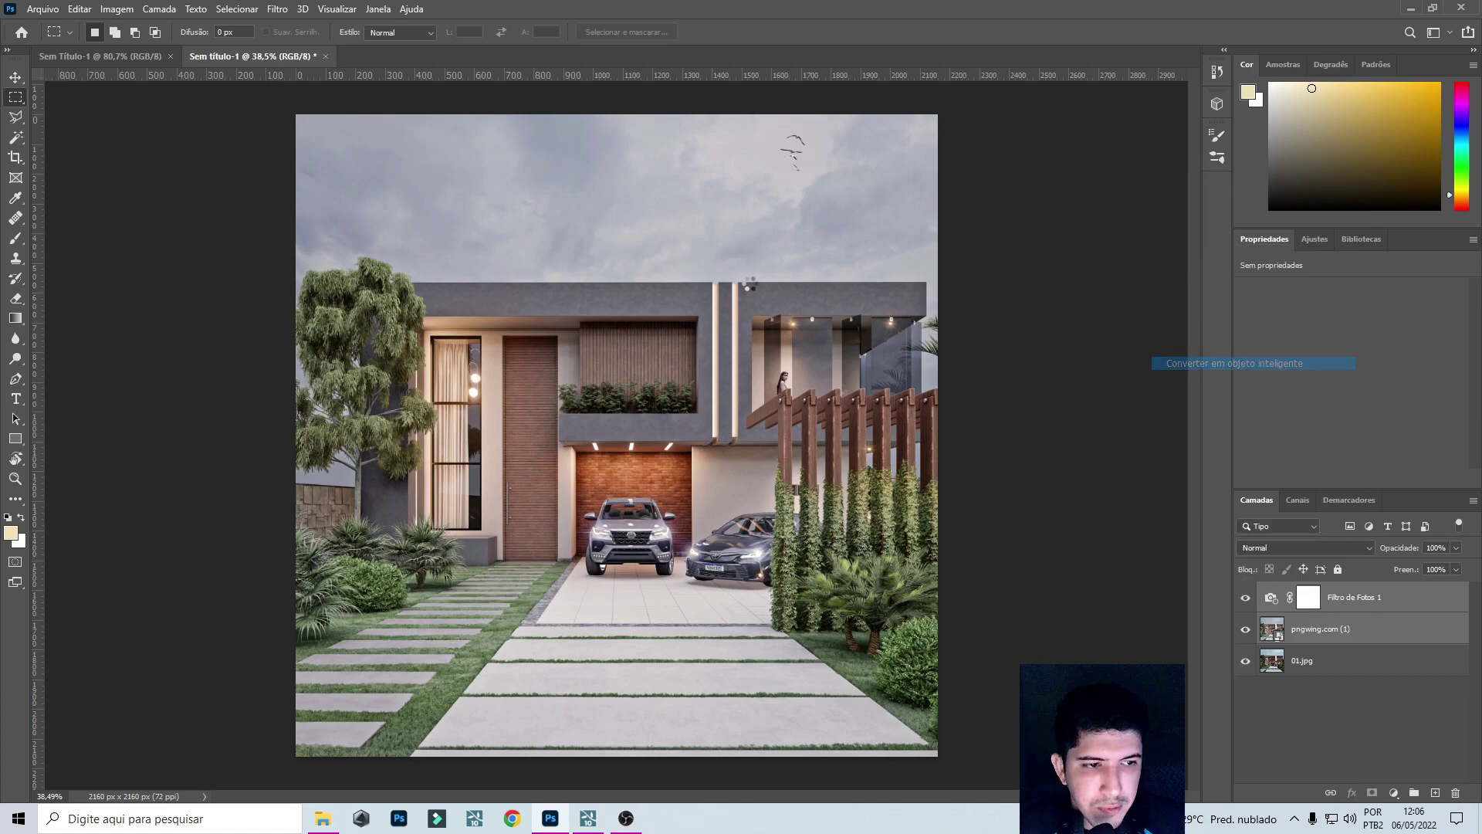
Apply Smart Sharpen (Aplicação Inteligente de Nitidez) to the combined layer with 80% intensity, 1,0 px radius, 10% noise reduction and lens blur removal.
{"action": "left_click", "coordinate": [285, 10]}
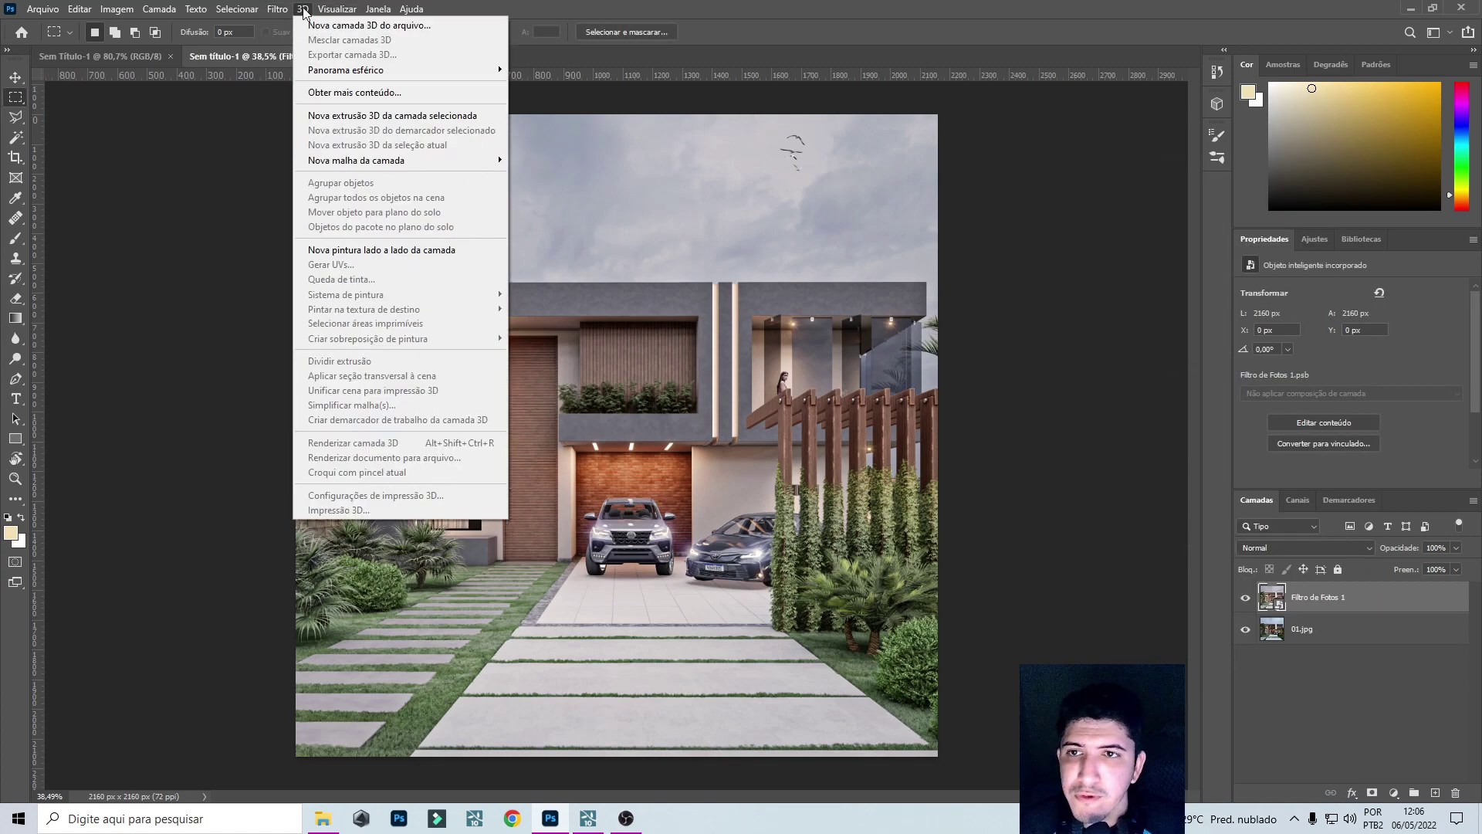
{"action": "mouse_move", "coordinate": [406, 310]}
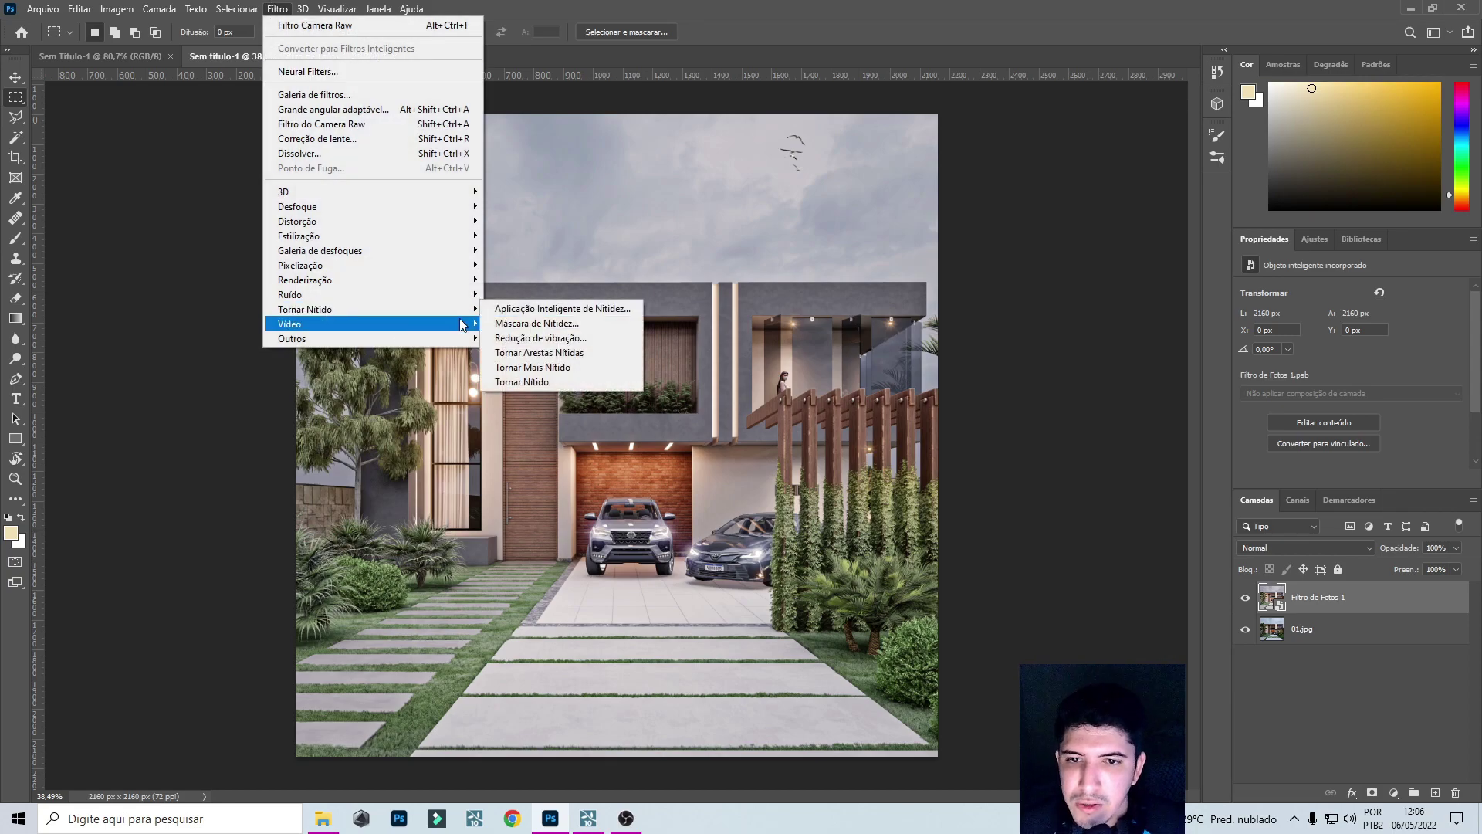
{"action": "left_click", "coordinate": [517, 309]}
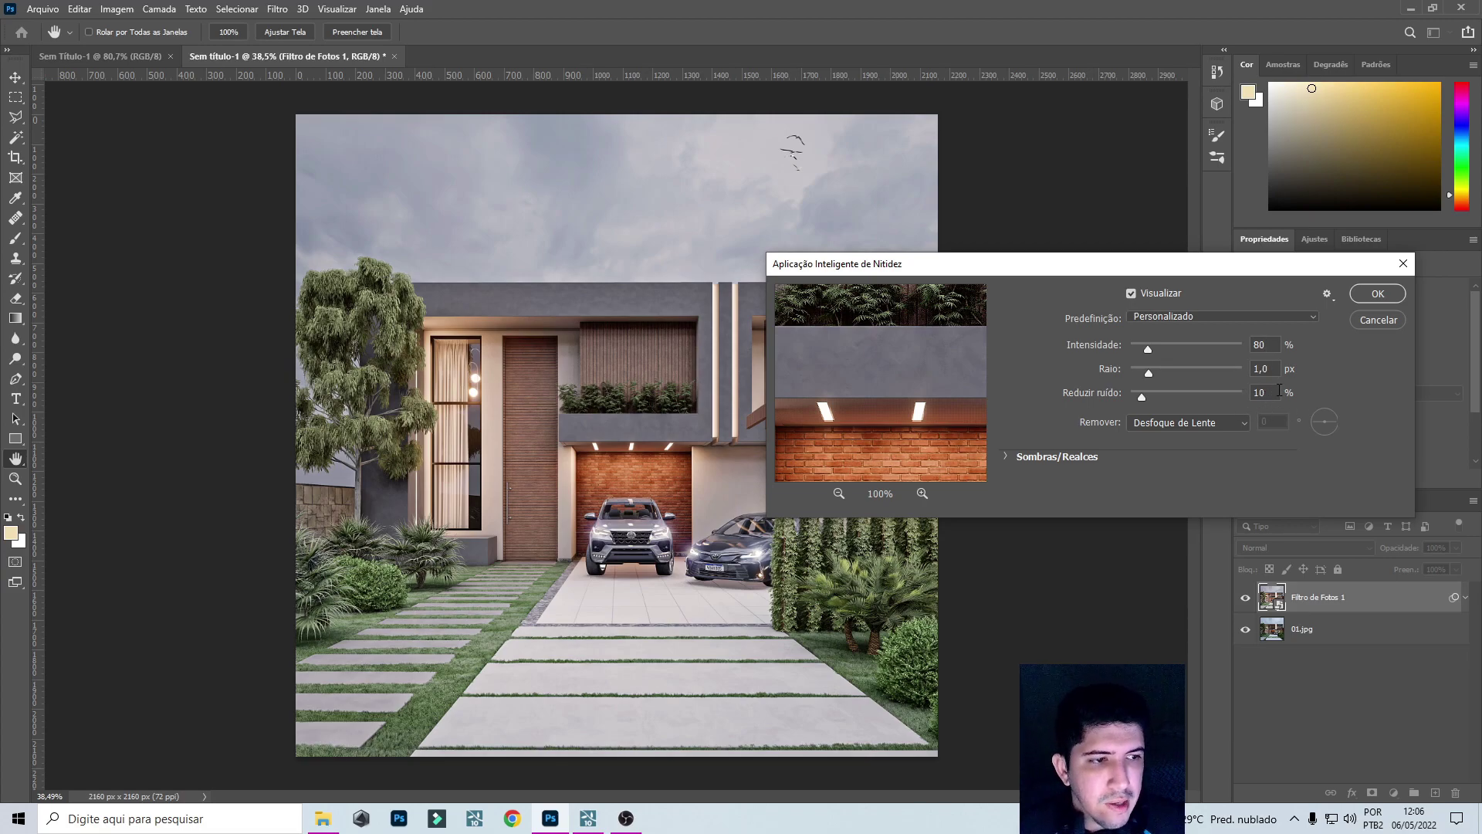
{"action": "left_click", "coordinate": [1378, 295]}
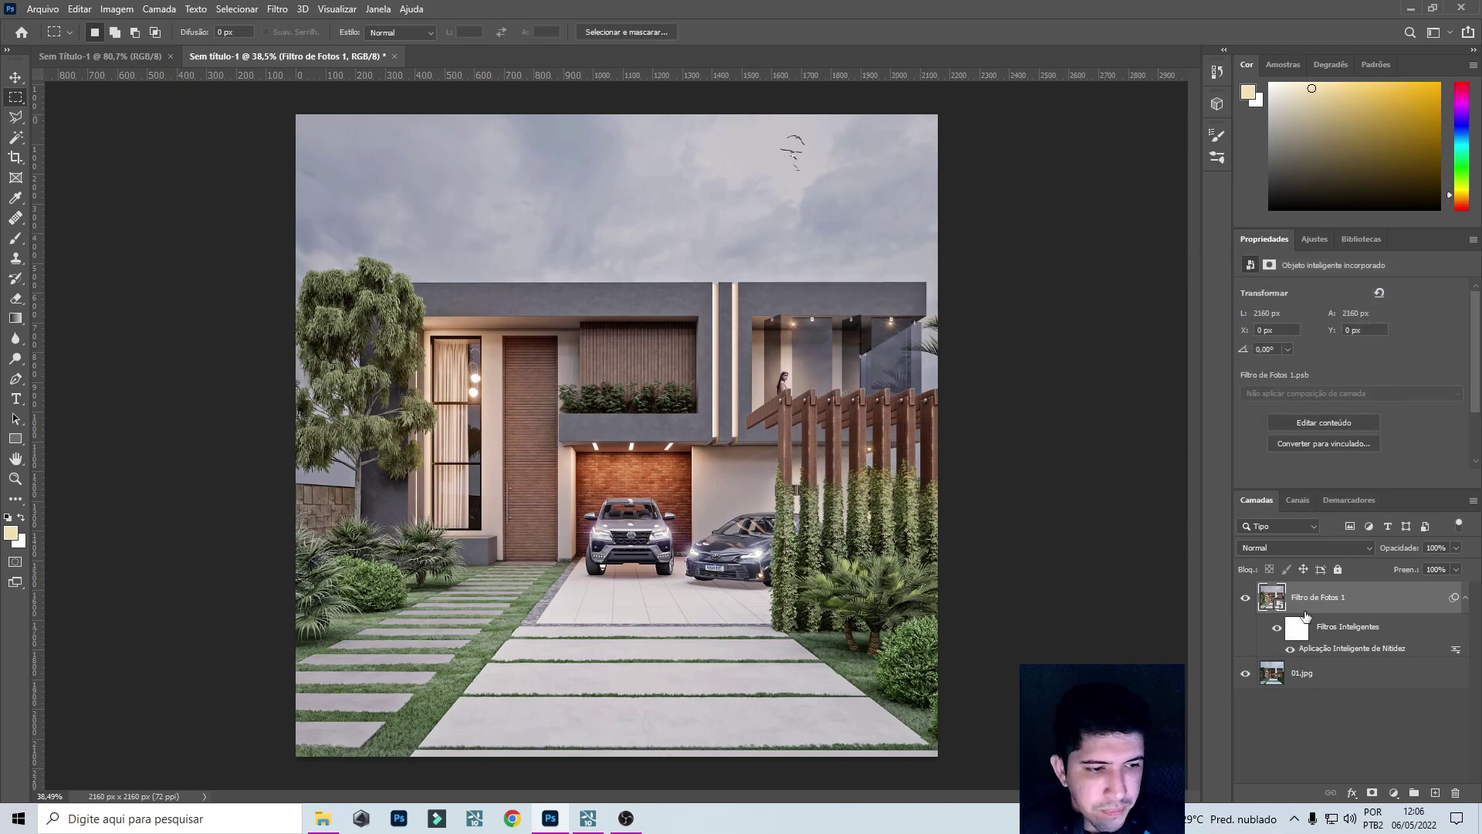
Compare the sharpened smart object with the original 01.jpg render and set up a Save for Web (legacy) export in PNG-24 format.
{"action": "left_click", "coordinate": [1245, 599]}
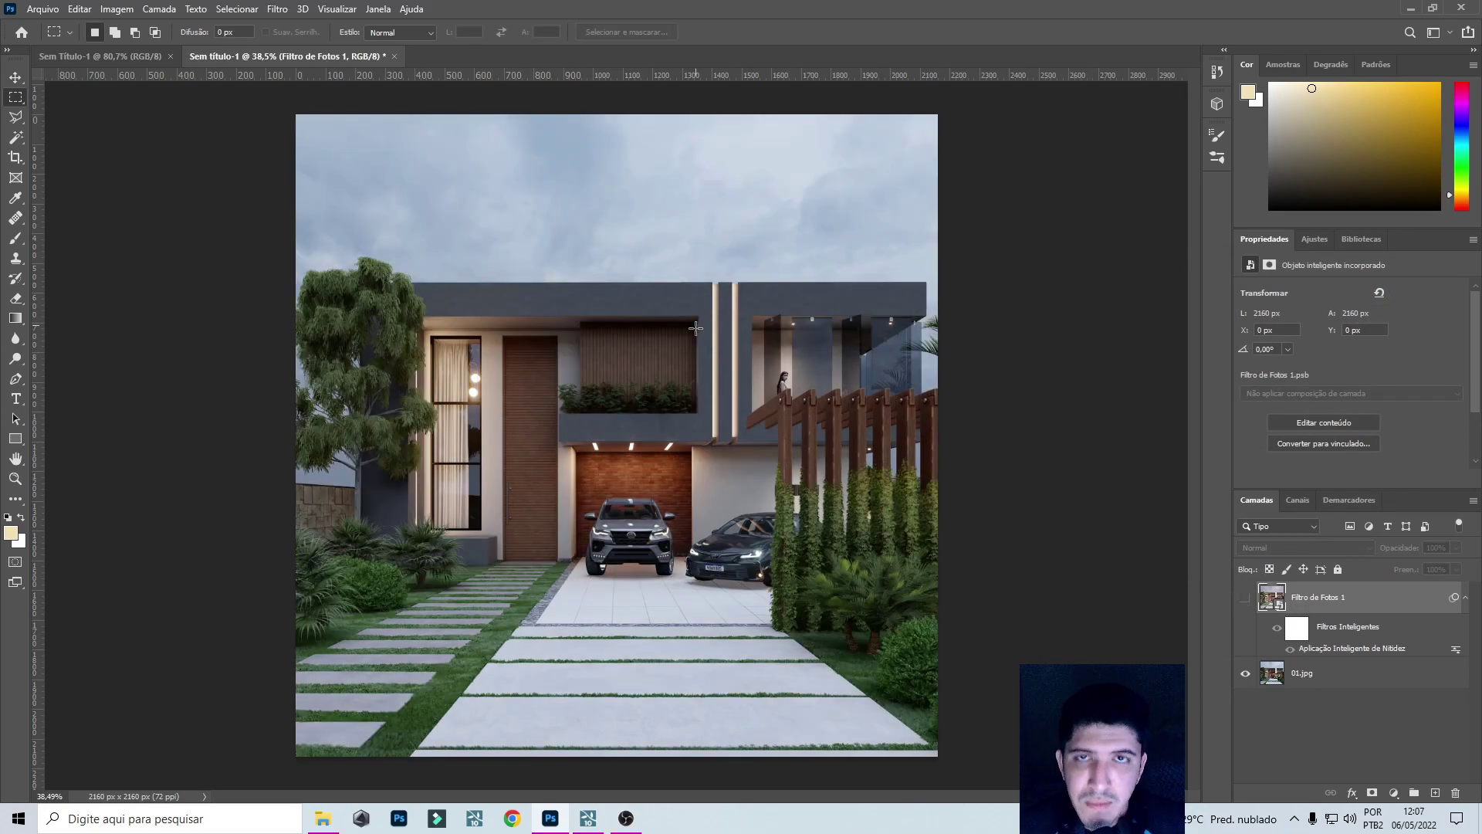
{"action": "left_click", "coordinate": [1245, 598]}
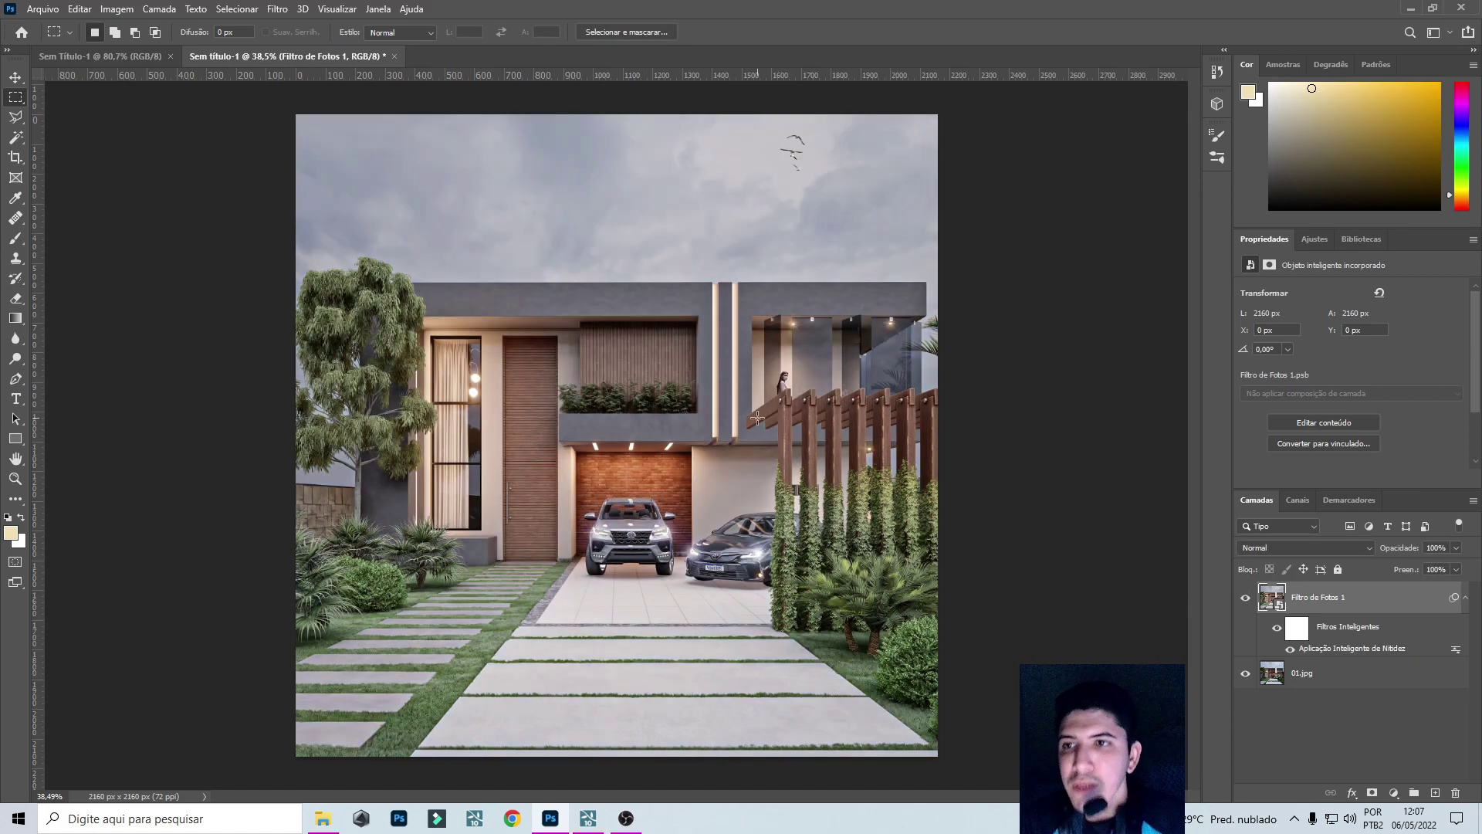
{"action": "left_click", "coordinate": [48, 13]}
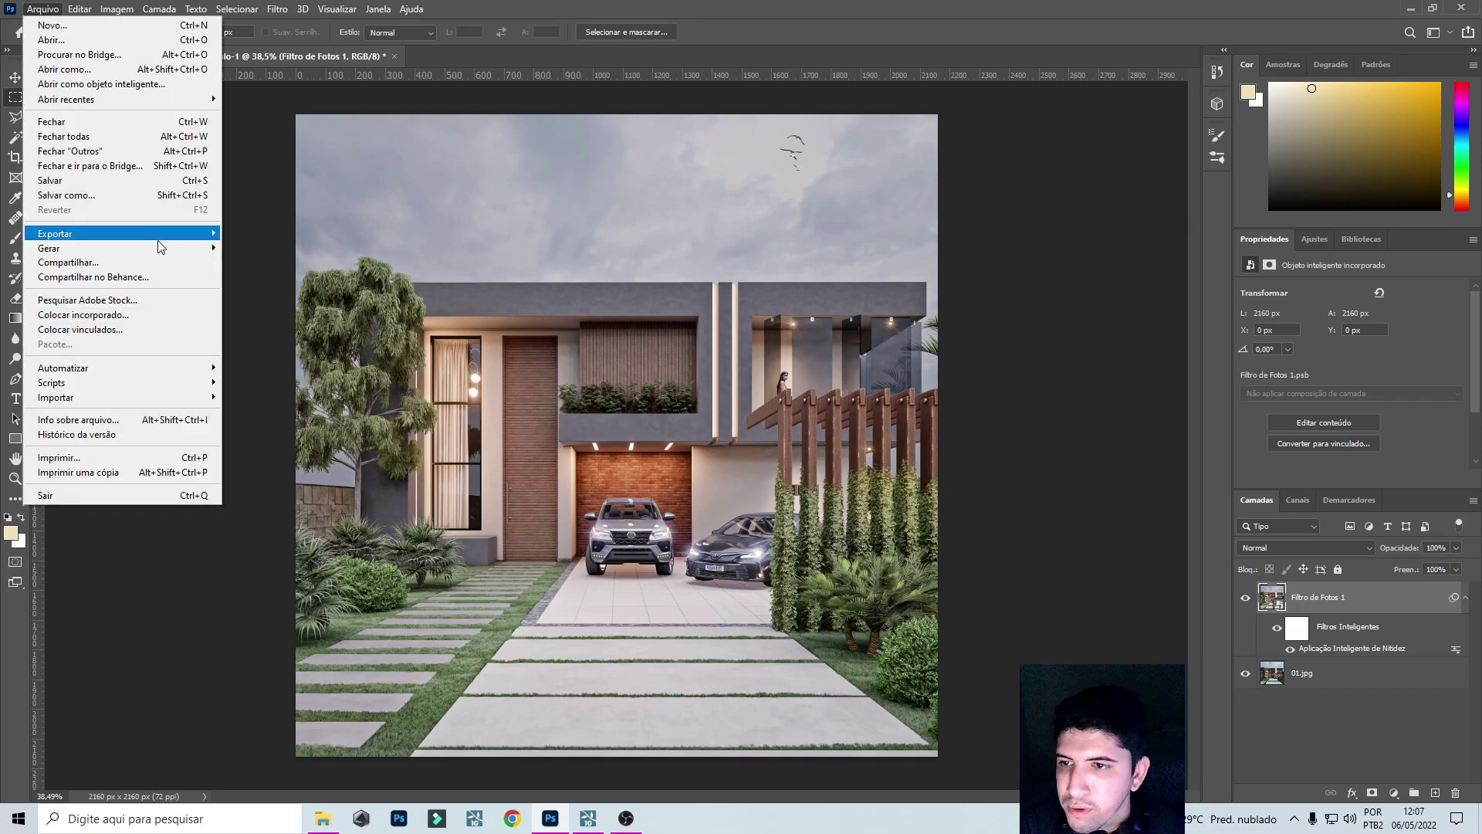
{"action": "mouse_move", "coordinate": [159, 240]}
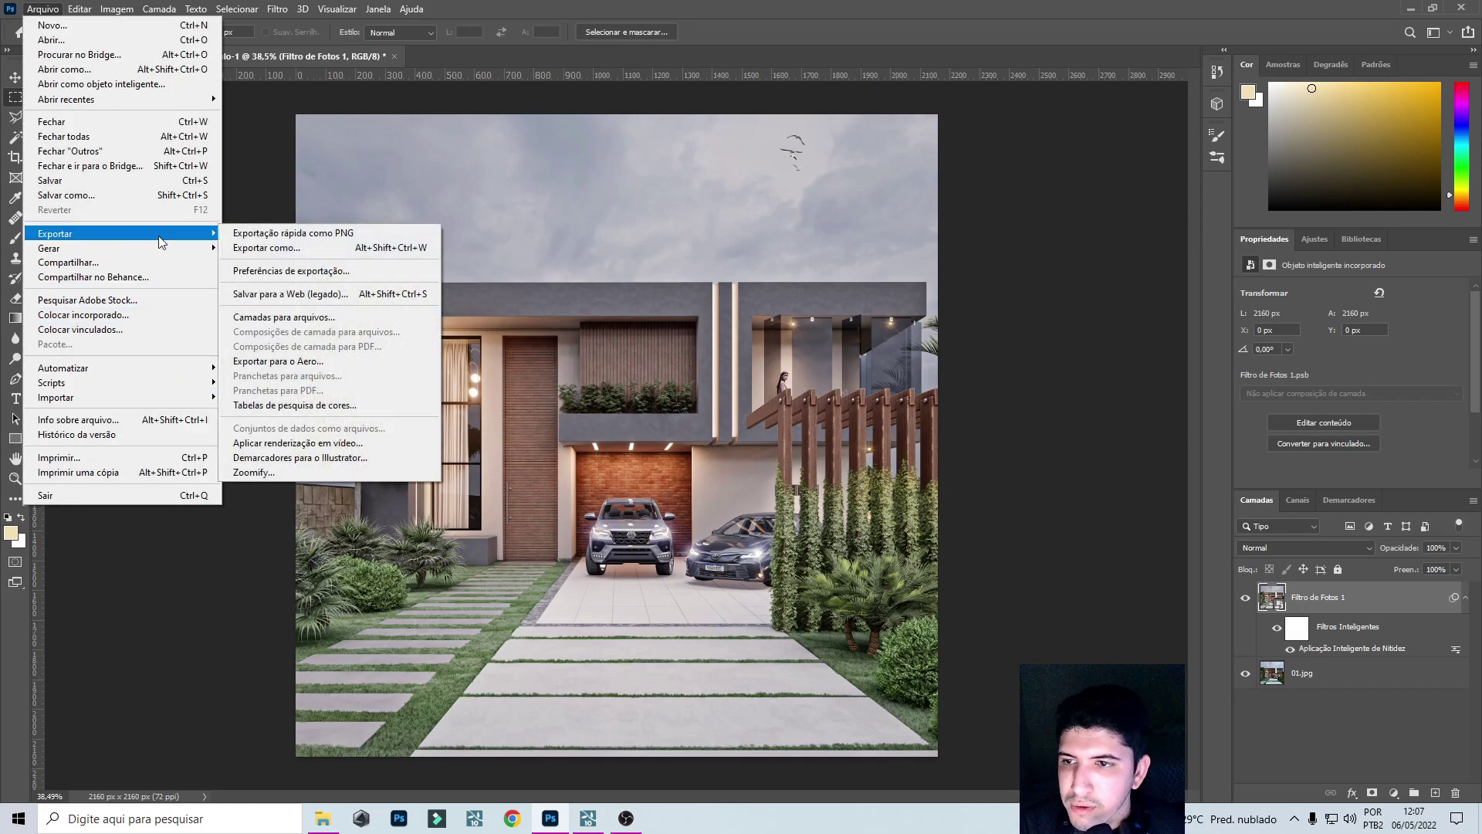
{"action": "left_click", "coordinate": [282, 294]}
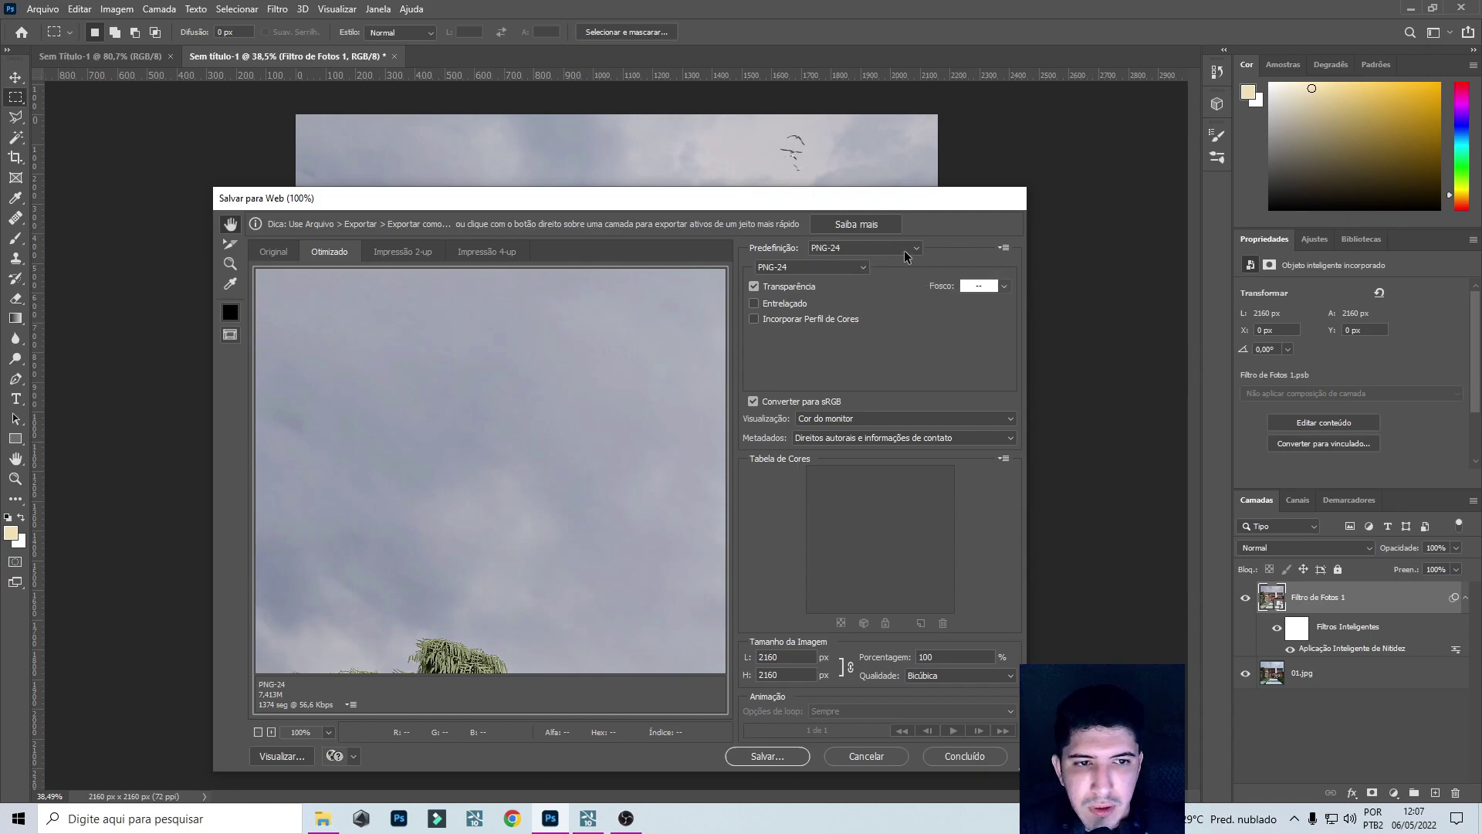
{"action": "left_click", "coordinate": [864, 268]}
{"action": "left_click", "coordinate": [843, 268]}
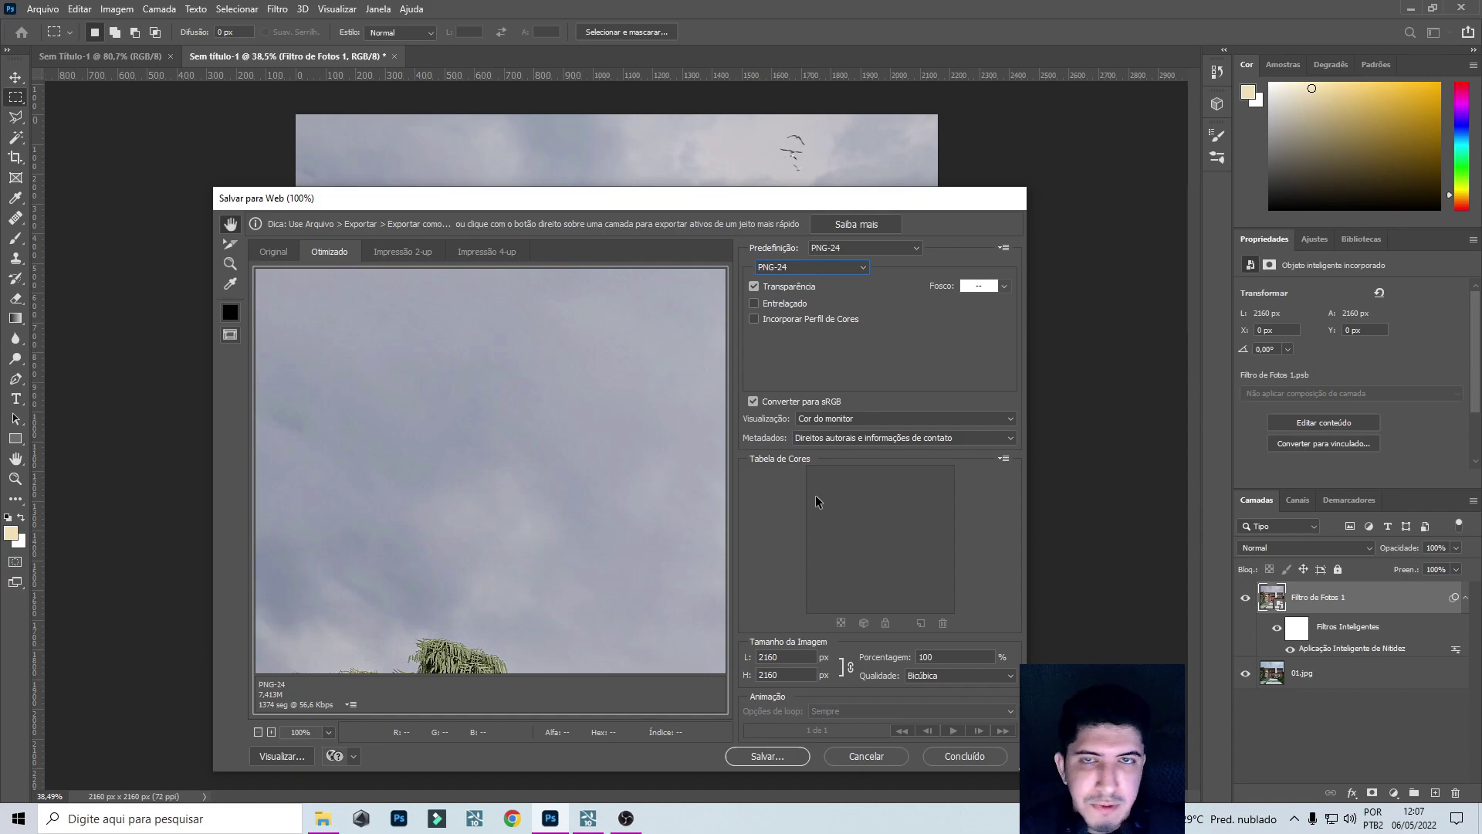
Save the optimized PNG-24 image to the desktop (Área de Trabalho) under the name 02.
{"action": "left_click", "coordinate": [781, 761]}
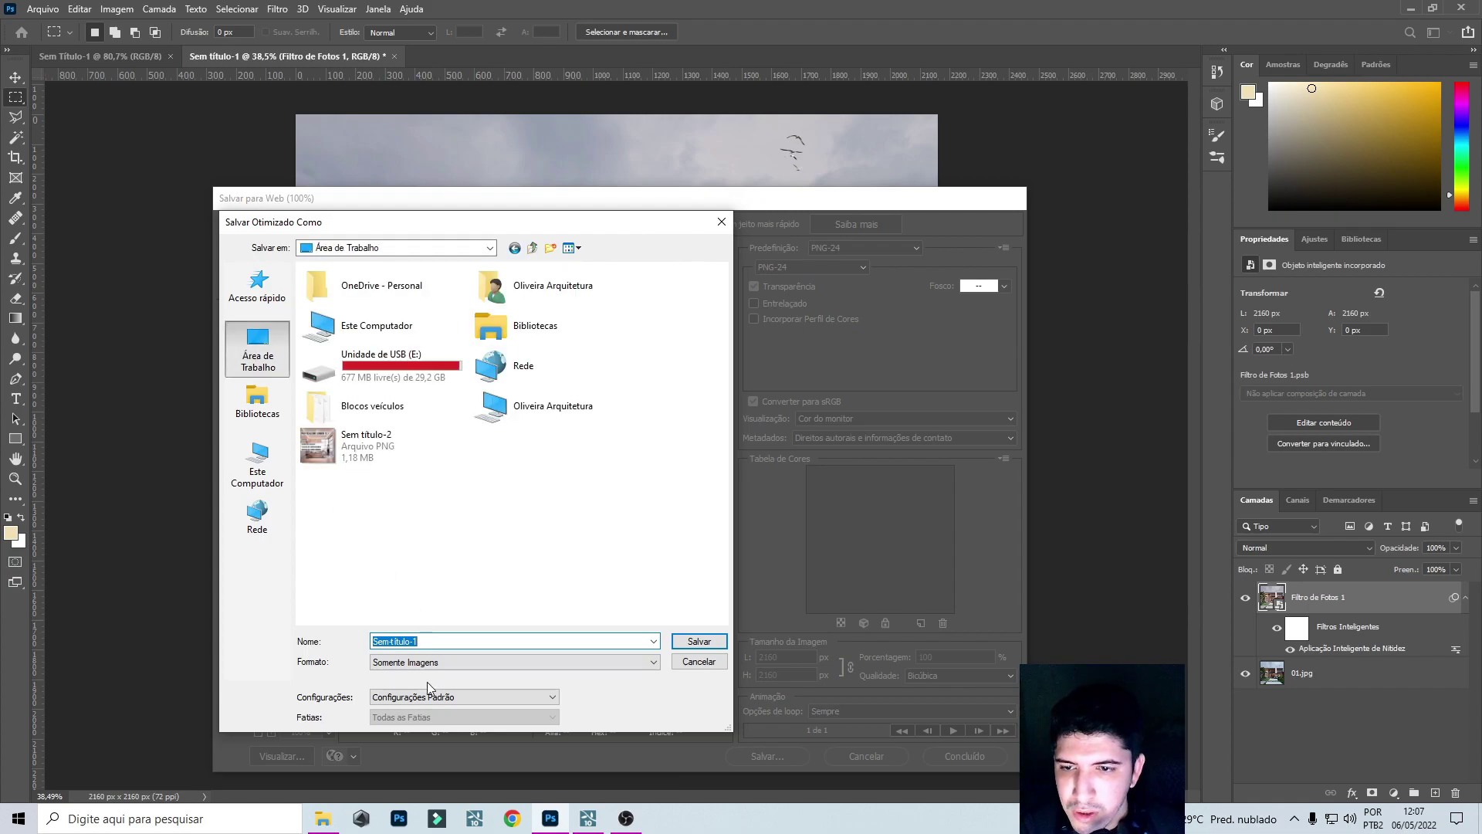
{"action": "type", "text": "02"}
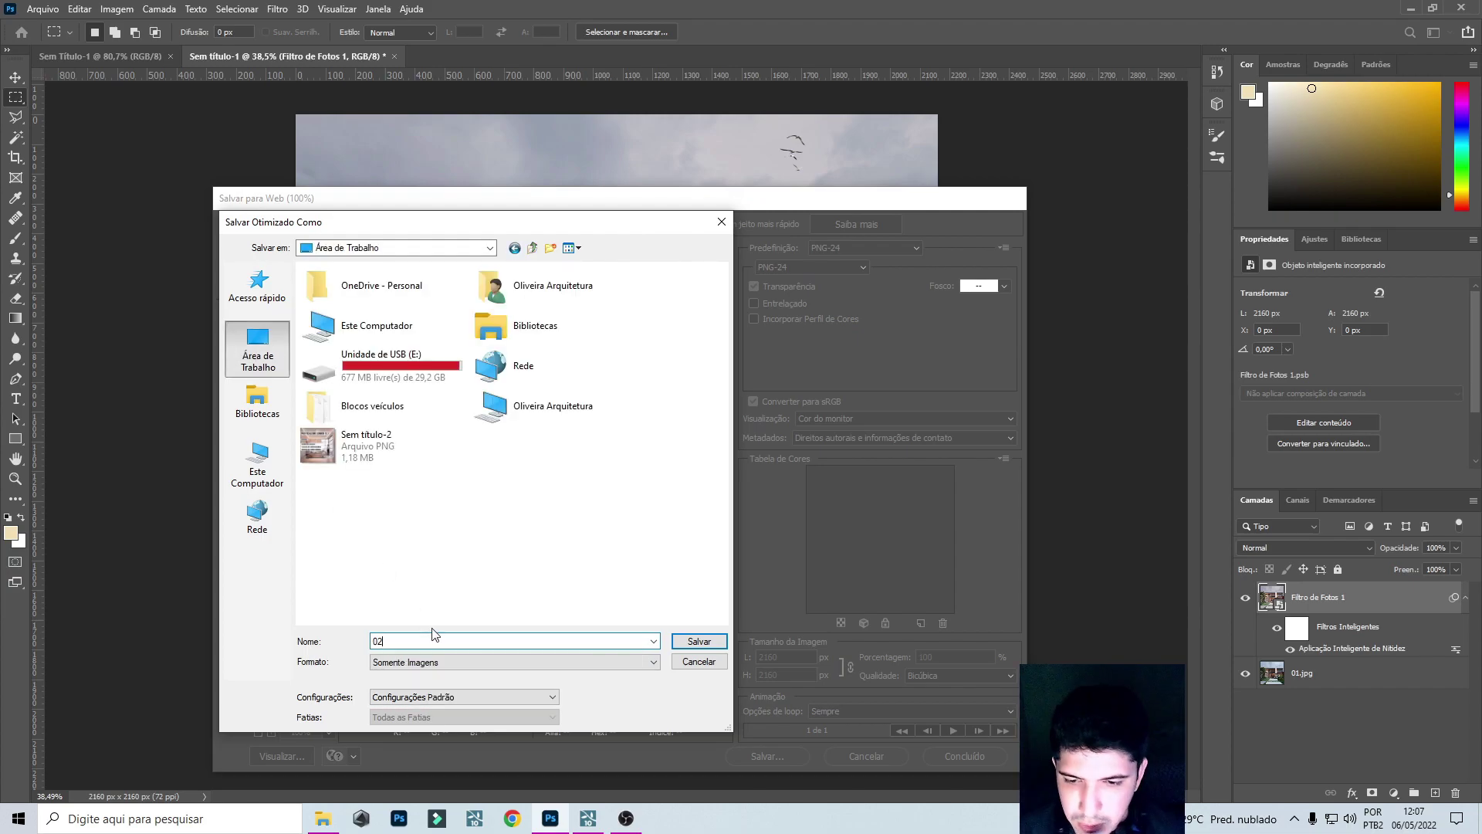
{"action": "key", "text": "Return"}
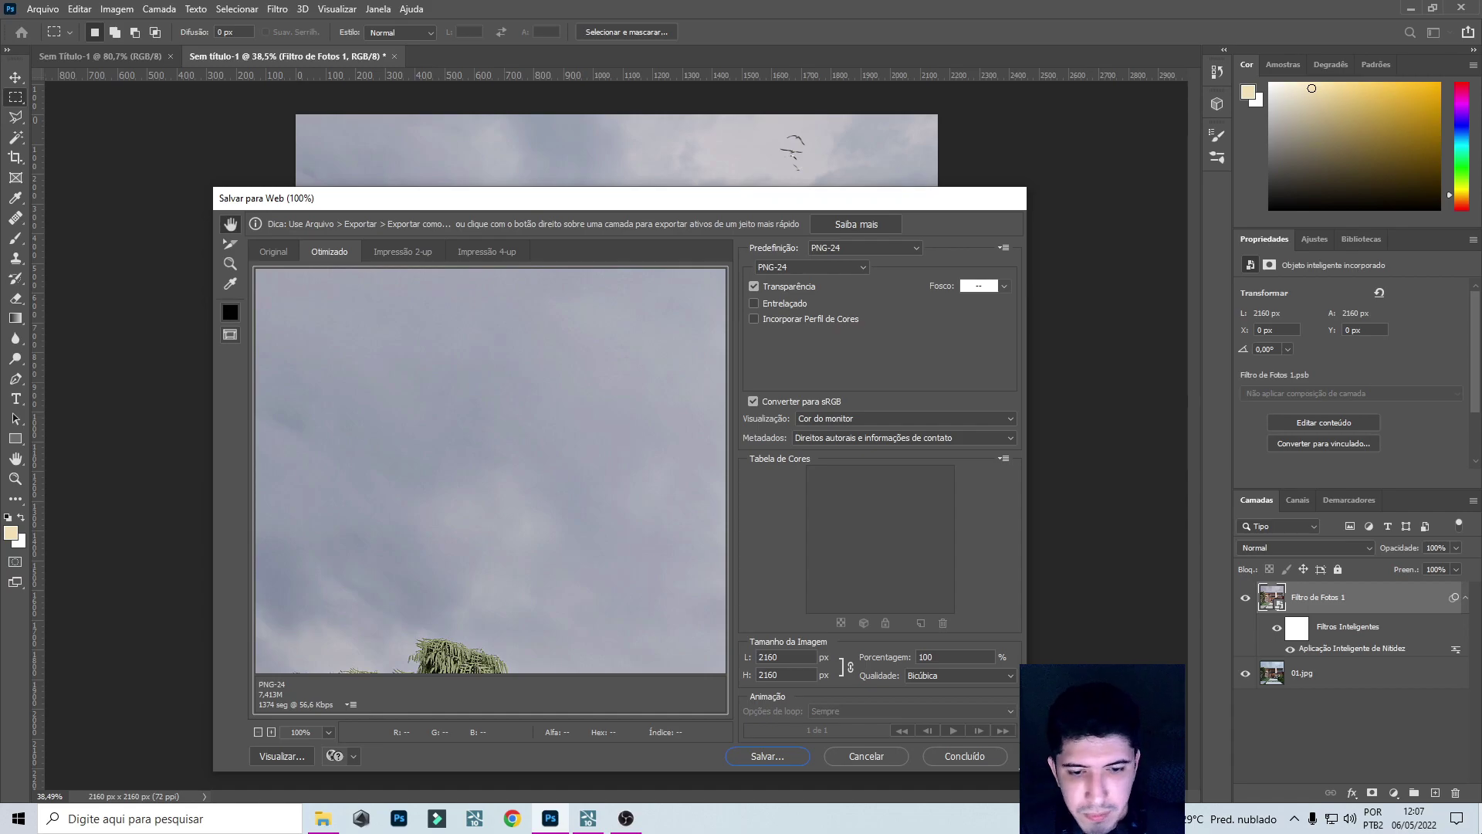
Switch to the desktop, open images 01 and 02 full screen and compare the original render with the exported version.
{"action": "key", "text": "super+d"}
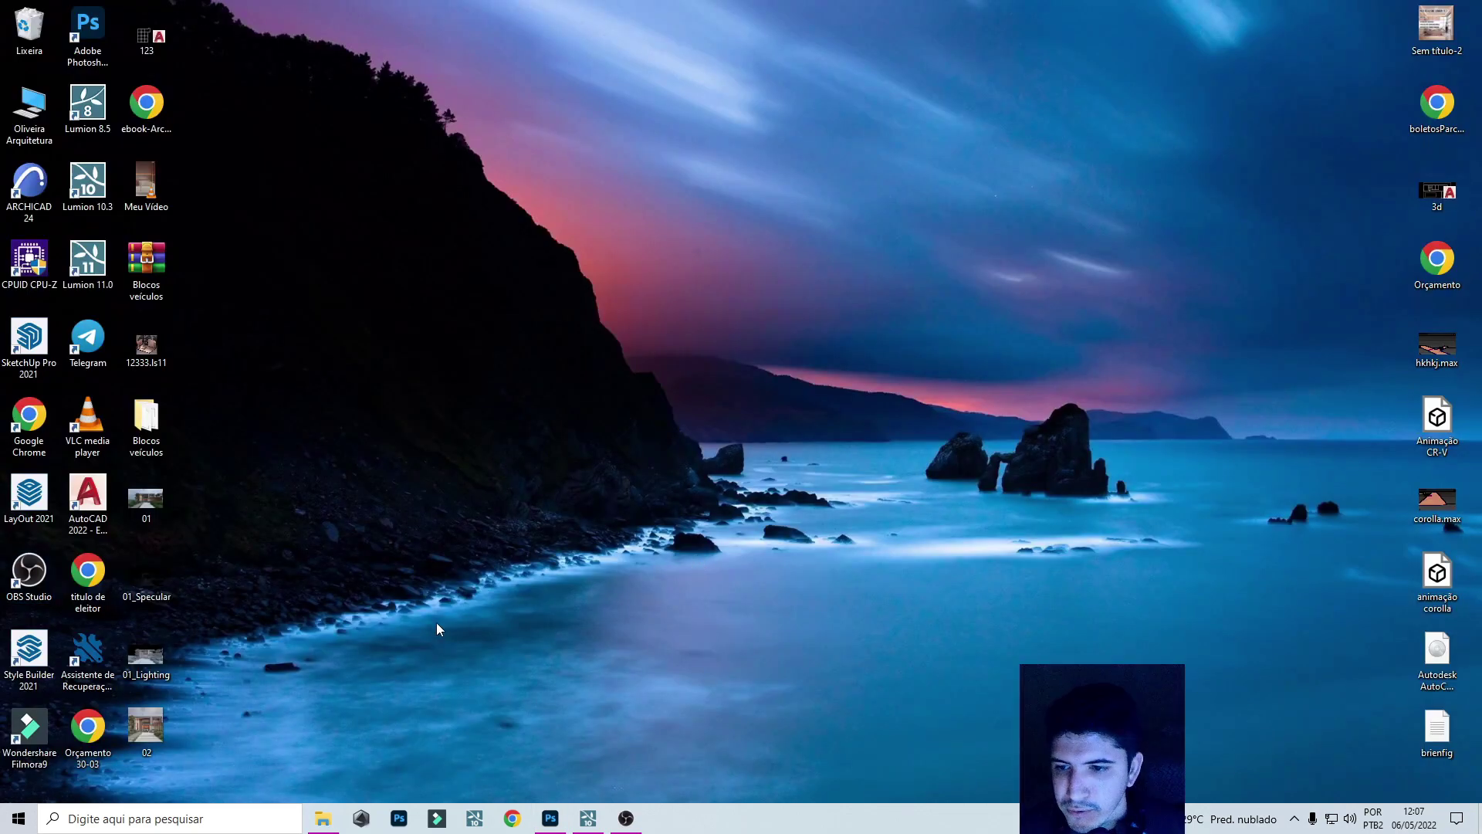
{"action": "left_click_drag", "start_coordinate": [232, 760], "coordinate": [154, 714]}
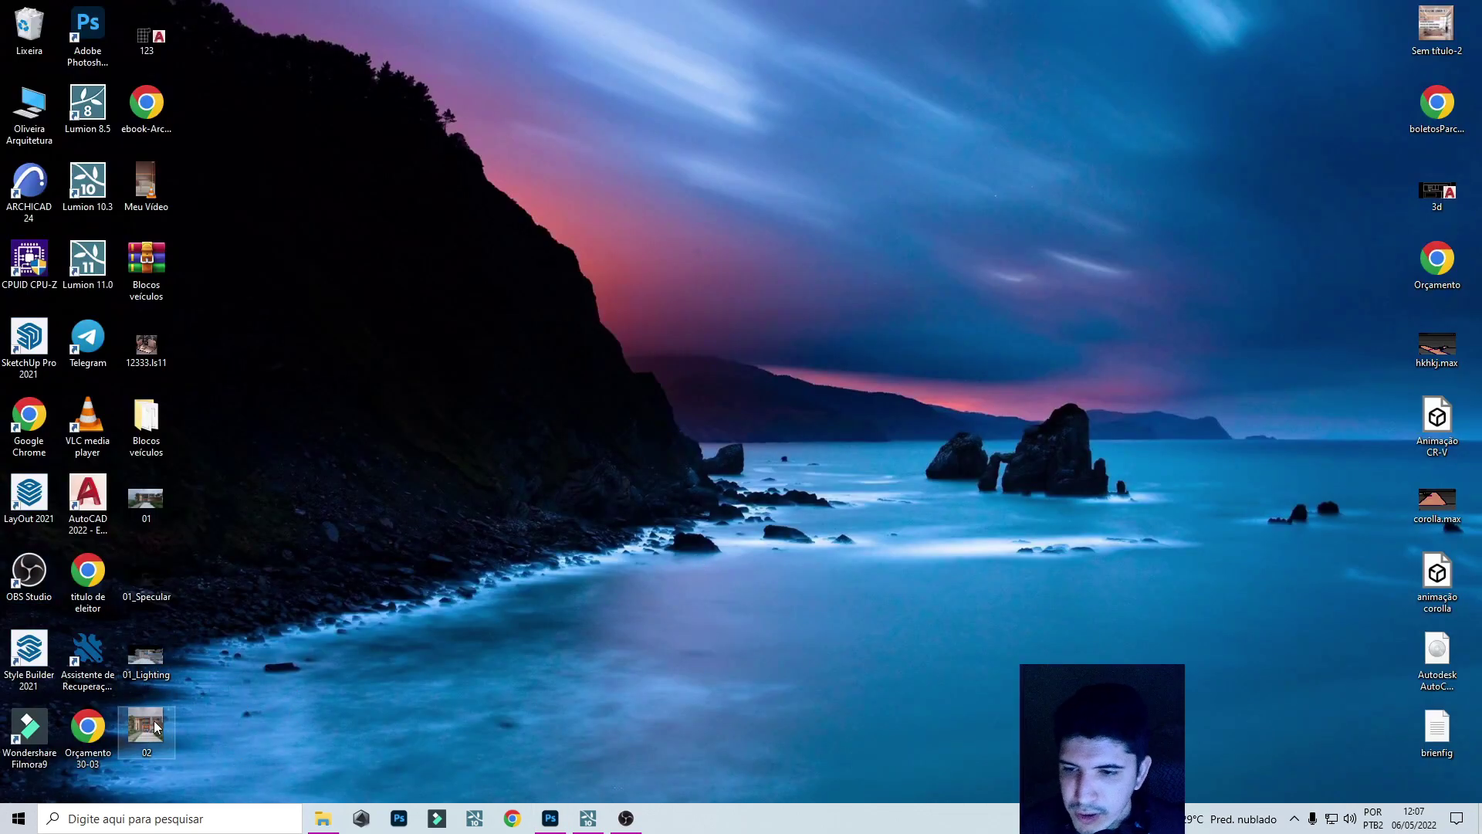
{"action": "left_click", "coordinate": [146, 498], "text": "ctrl"}
{"action": "key", "text": "Return"}
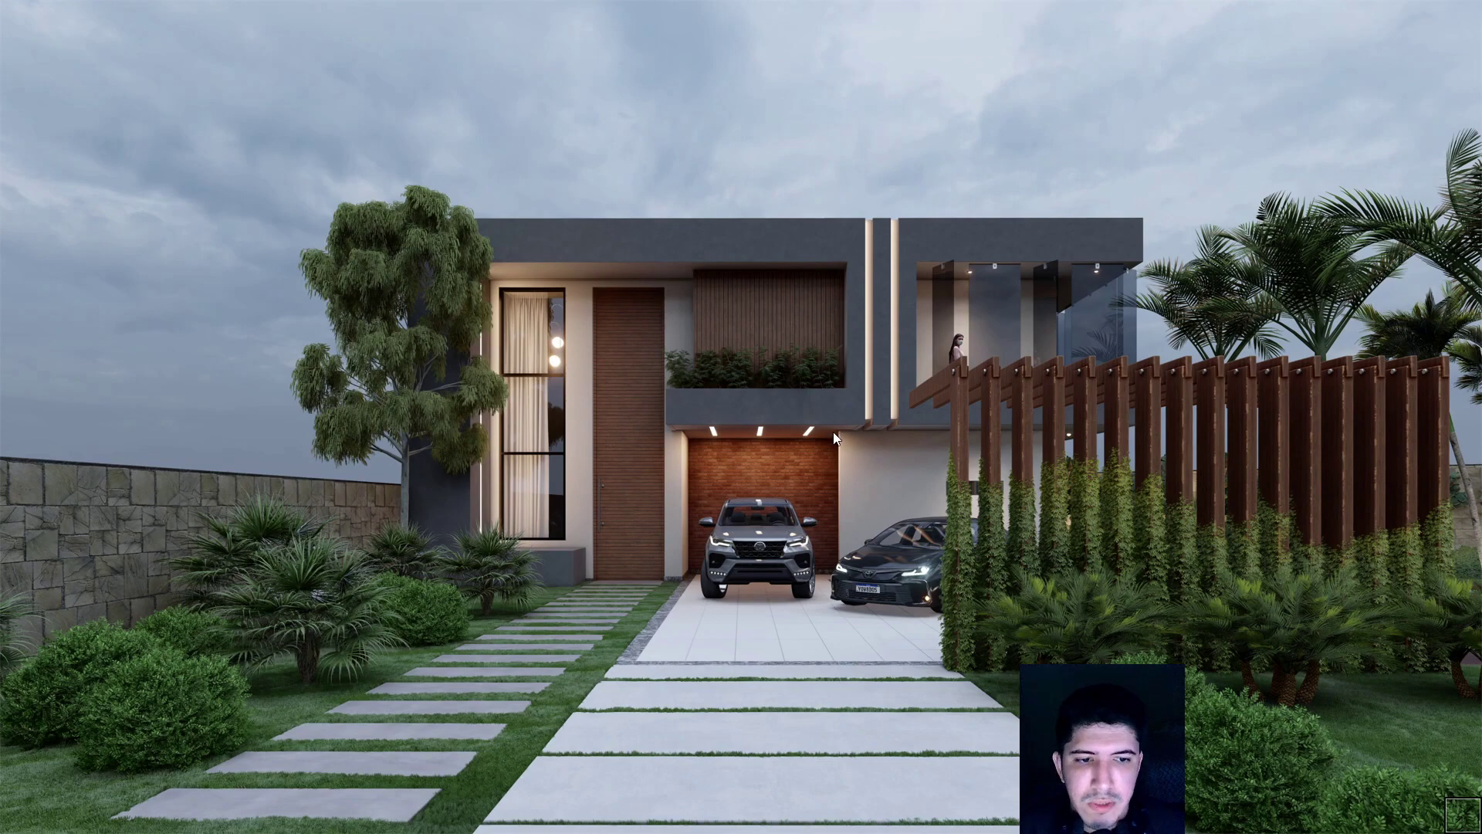
{"action": "key", "text": "Right"}
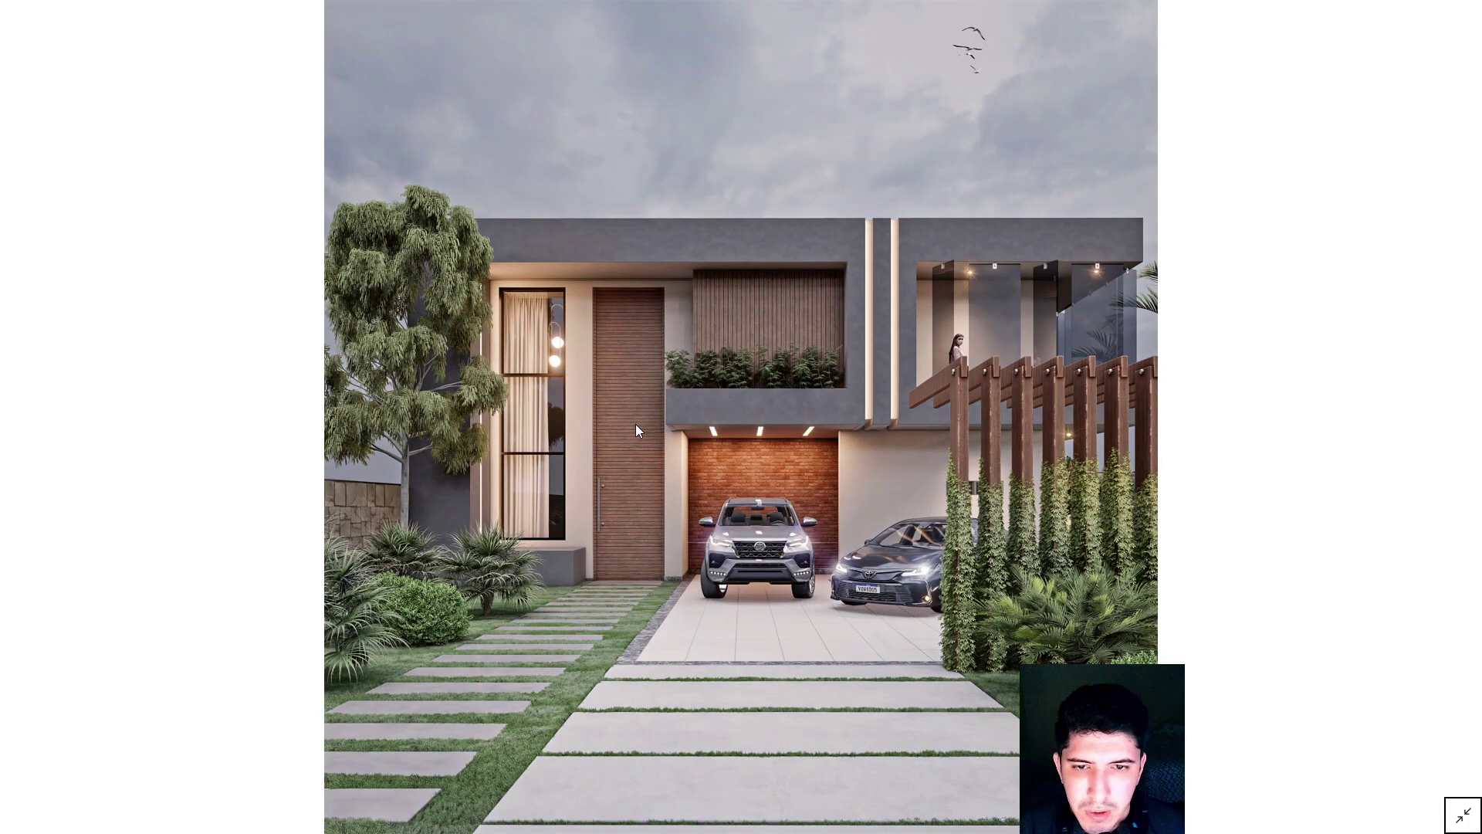